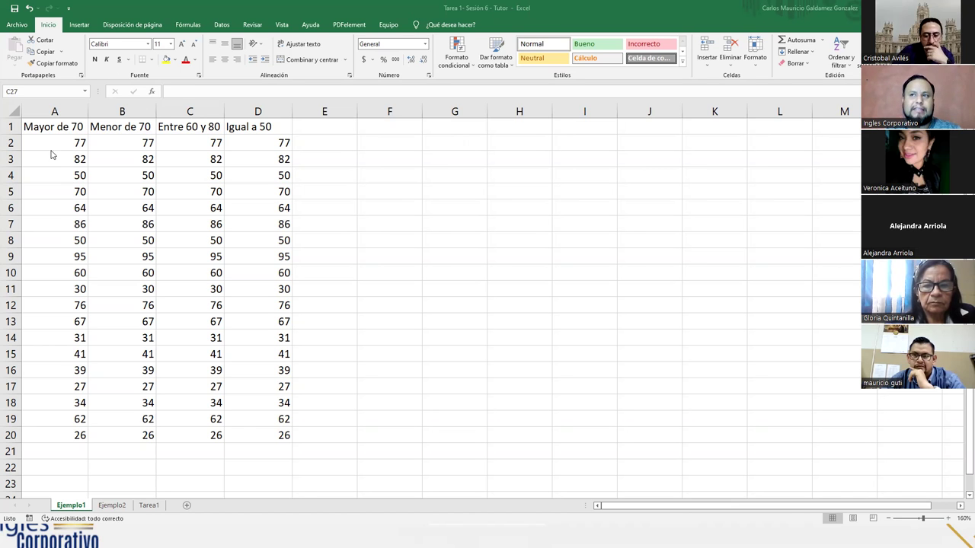
- Examine the column headings and number lists on the Ejemplo1 and Ejemplo2 sheets, ending on the "Mayor de 70" column of Ejemplo1
{"action": "left_click_drag", "start_coordinate": [59, 141], "coordinate": [252, 435]}
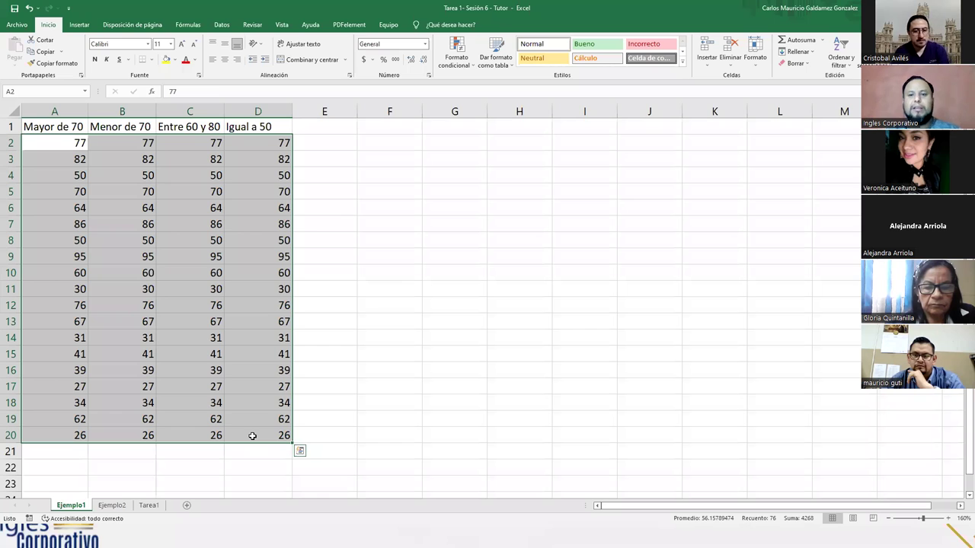
{"action": "left_click", "coordinate": [166, 402]}
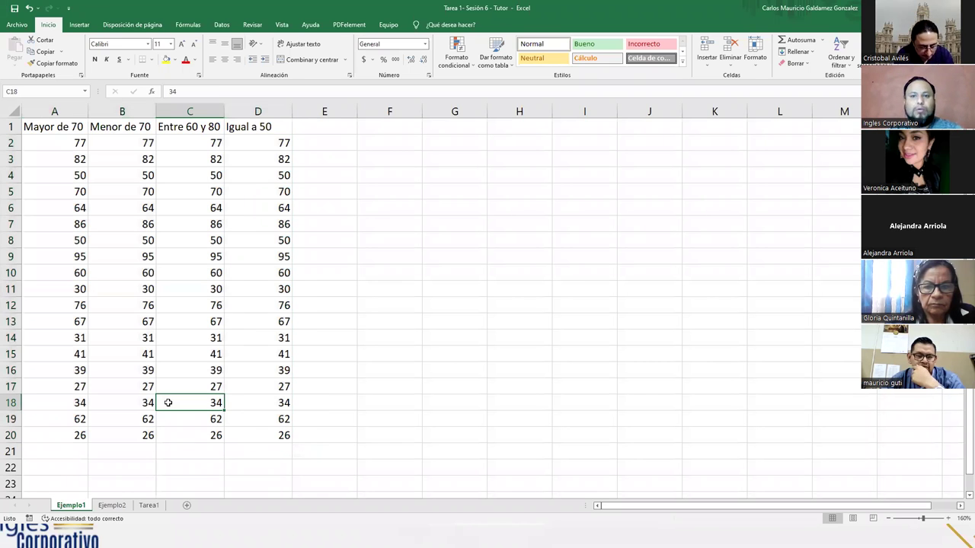
{"action": "left_click", "coordinate": [111, 505]}
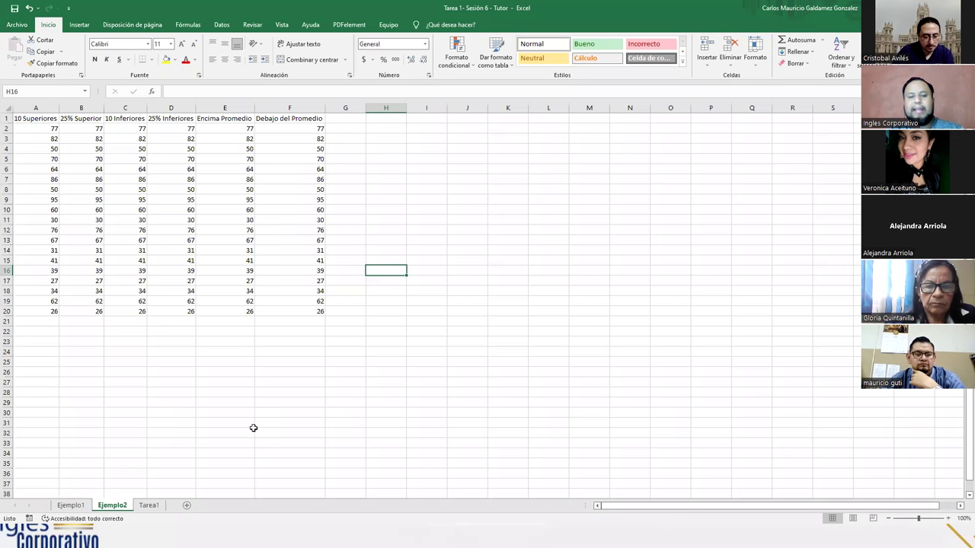
{"action": "scroll", "coordinate": [255, 415], "scroll_direction": "up", "scroll_amount": 3, "text": "ctrl"}
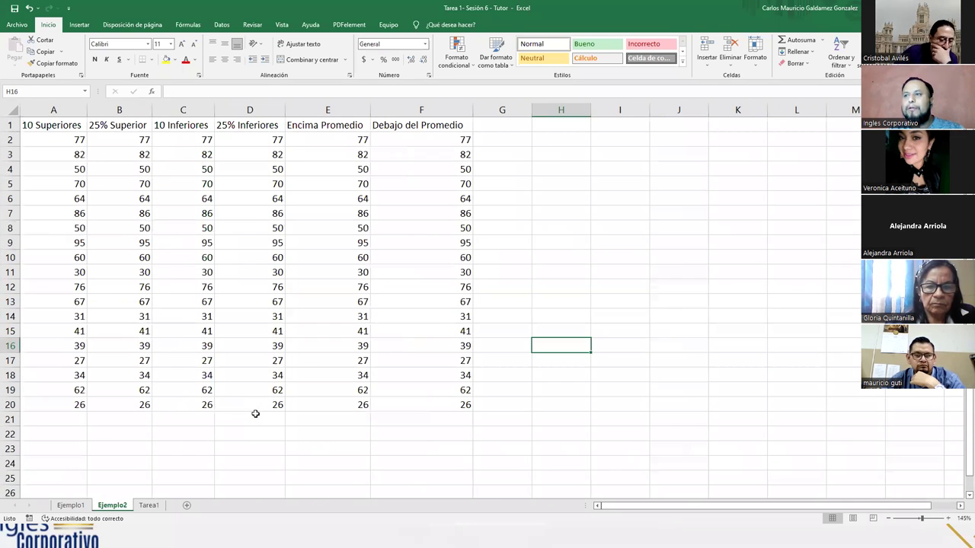
{"action": "scroll", "coordinate": [248, 445], "scroll_direction": "up", "scroll_amount": 1, "text": "ctrl"}
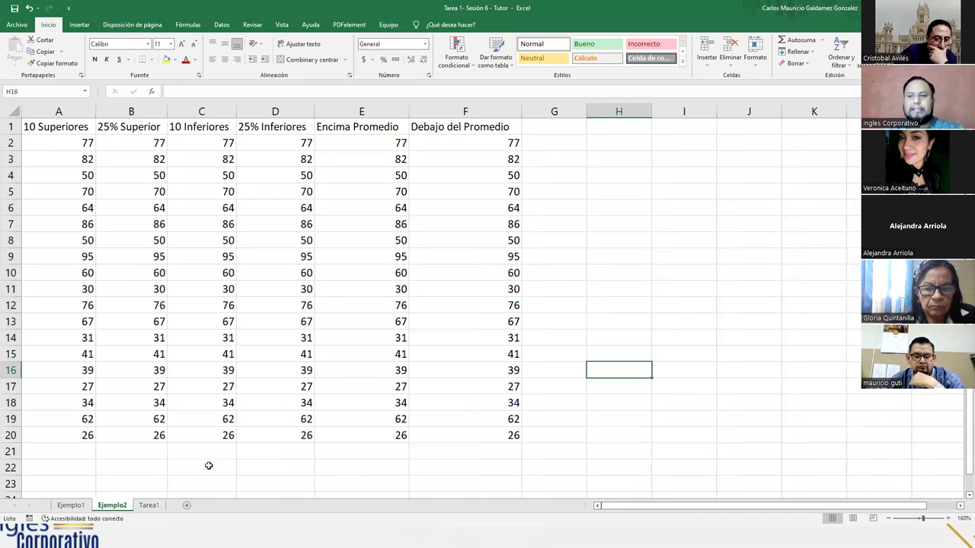
{"action": "left_click", "coordinate": [70, 506]}
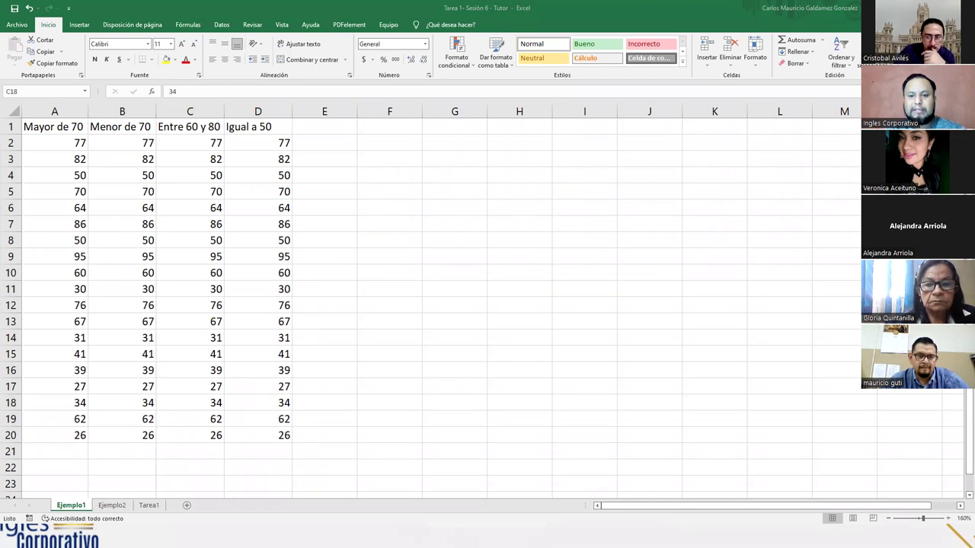
{"action": "key", "text": "F2"}
{"action": "left_click", "coordinate": [55, 131]}
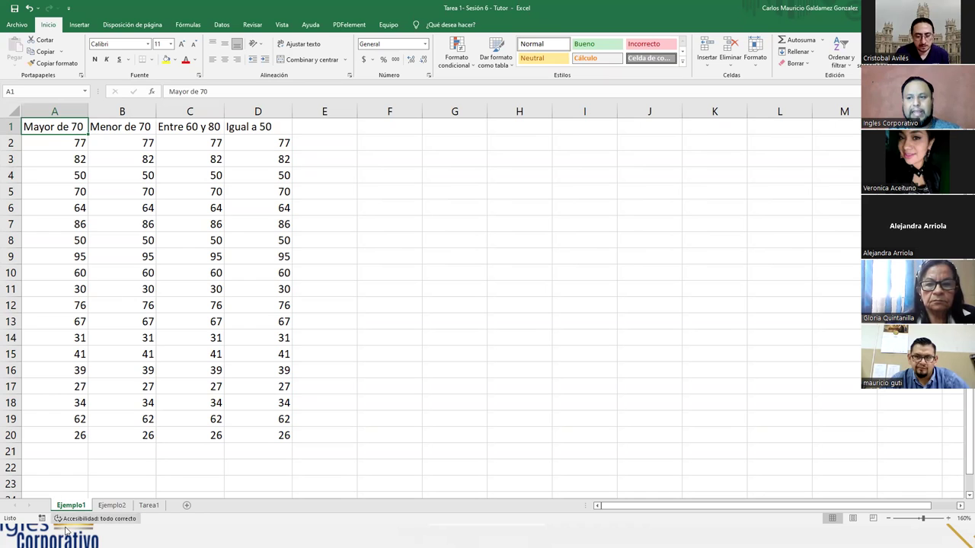
{"action": "left_click_drag", "start_coordinate": [44, 140], "coordinate": [44, 435]}
{"action": "left_click", "coordinate": [61, 374]}
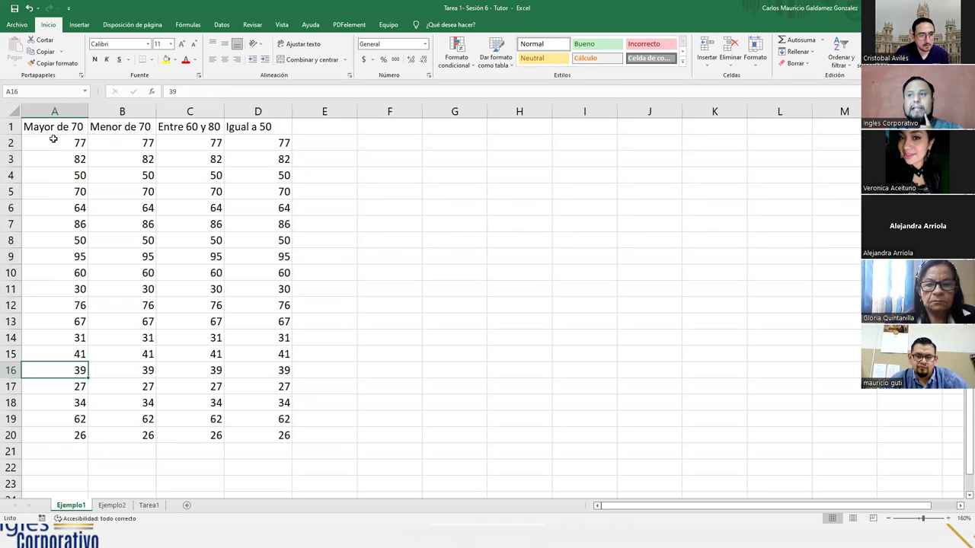
{"action": "left_click_drag", "start_coordinate": [49, 142], "coordinate": [49, 433]}
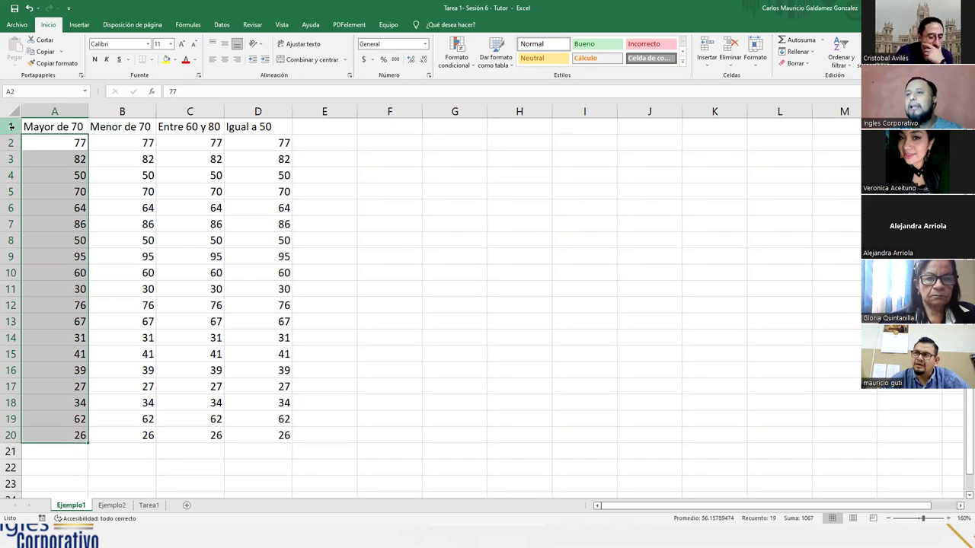
{"action": "left_click_drag", "start_coordinate": [43, 141], "coordinate": [38, 432]}
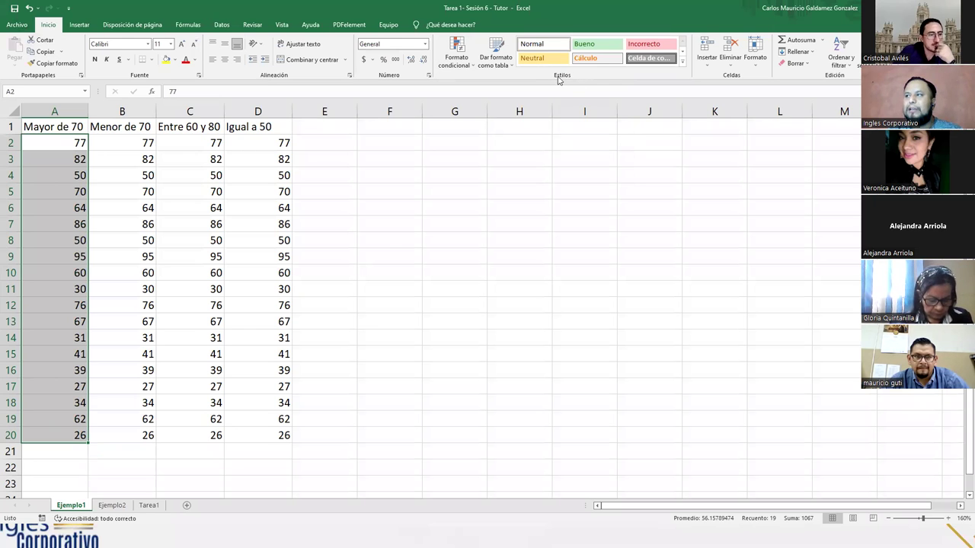
{"action": "left_click", "coordinate": [458, 70]}
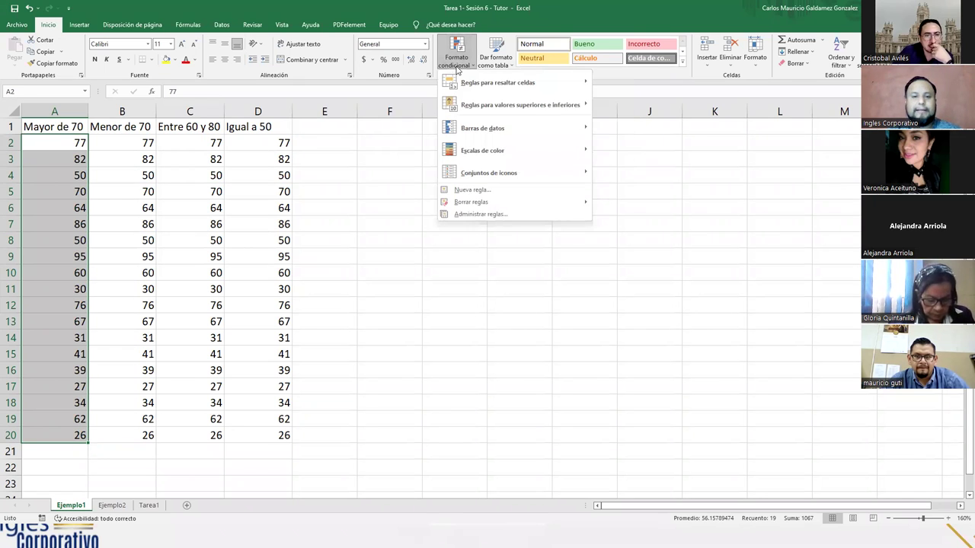
{"action": "mouse_move", "coordinate": [524, 88]}
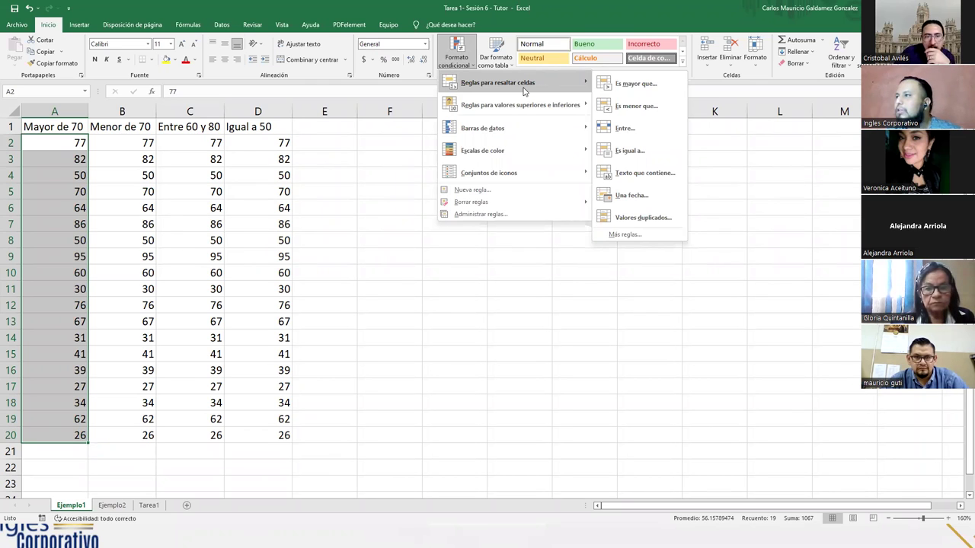
{"action": "left_click", "coordinate": [659, 92]}
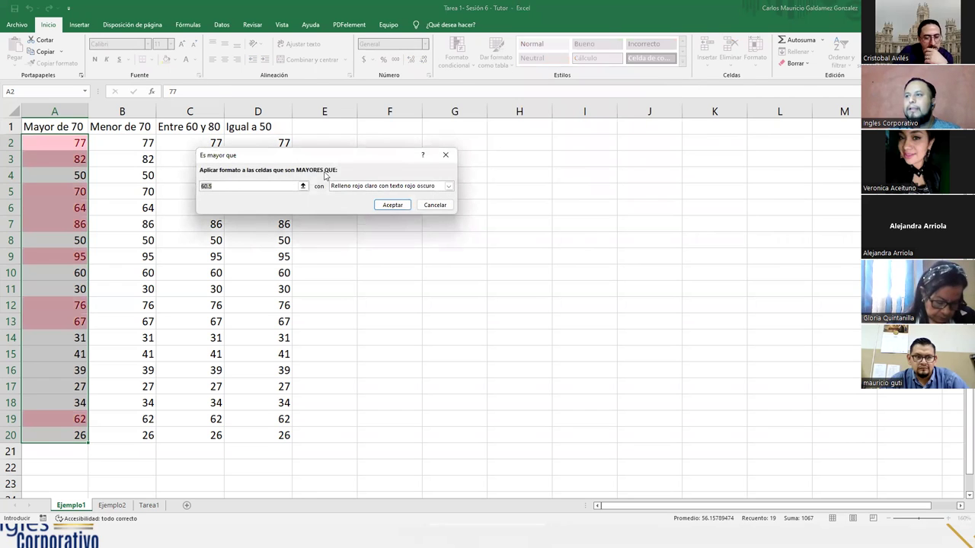
{"action": "left_click_drag", "start_coordinate": [329, 158], "coordinate": [498, 151]}
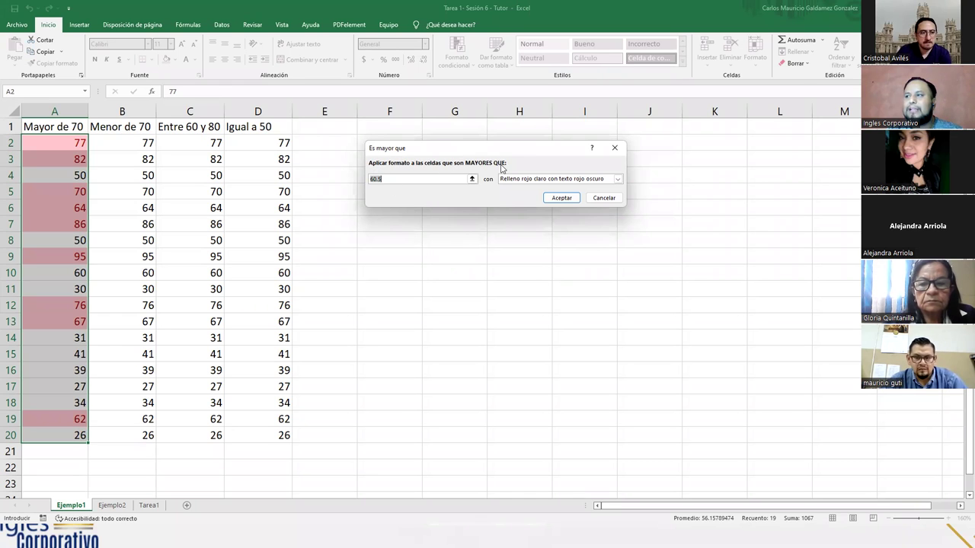
{"action": "left_click", "coordinate": [386, 178]}
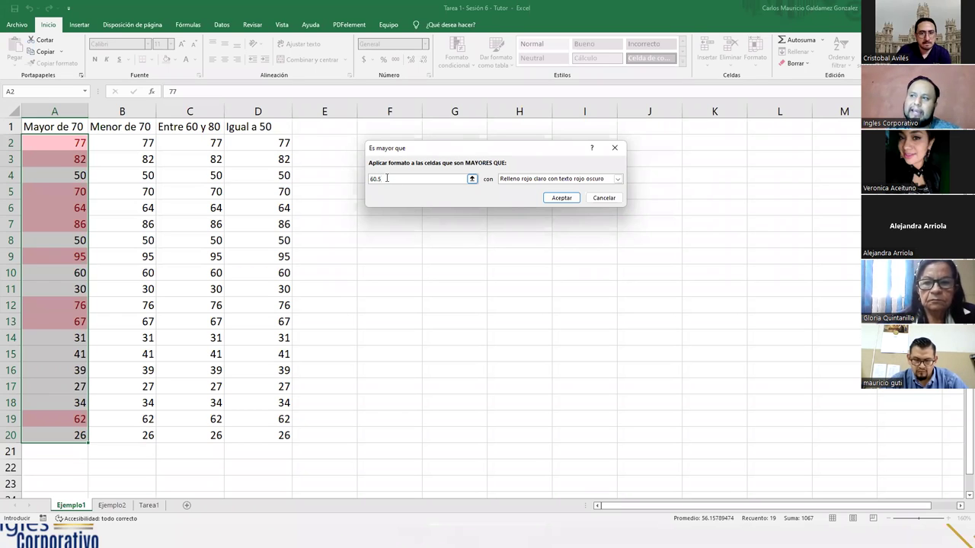
{"action": "double_click", "coordinate": [387, 178]}
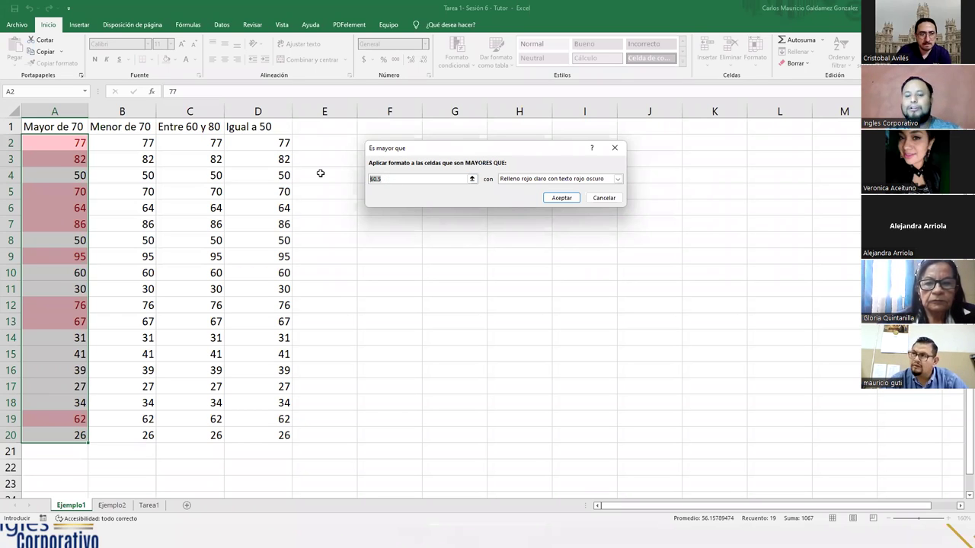
{"action": "type", "text": "70"}
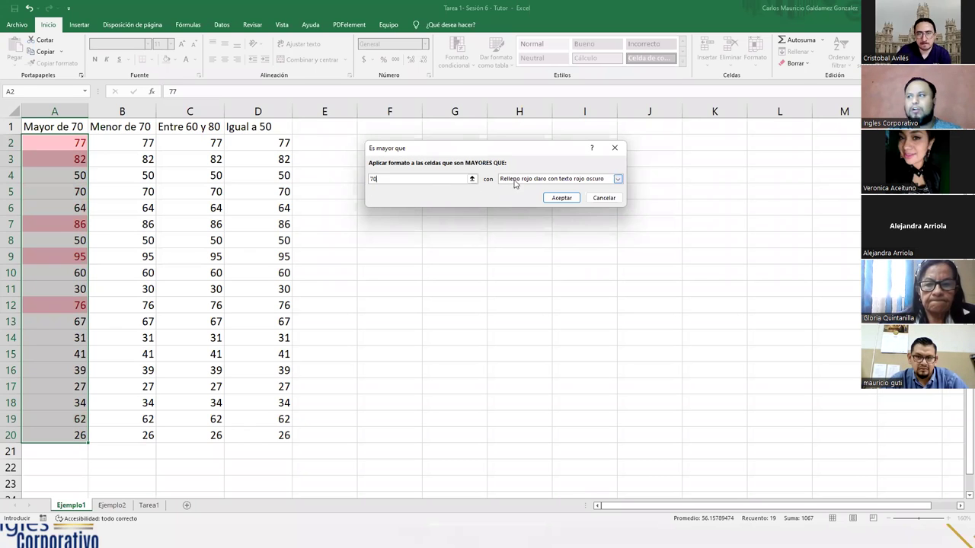
{"action": "left_click", "coordinate": [591, 180]}
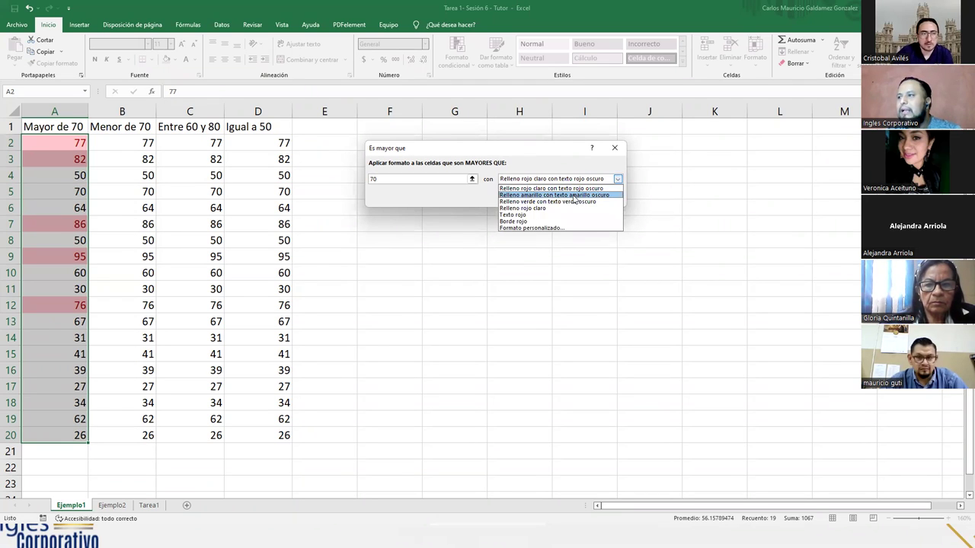
{"action": "left_click", "coordinate": [575, 196]}
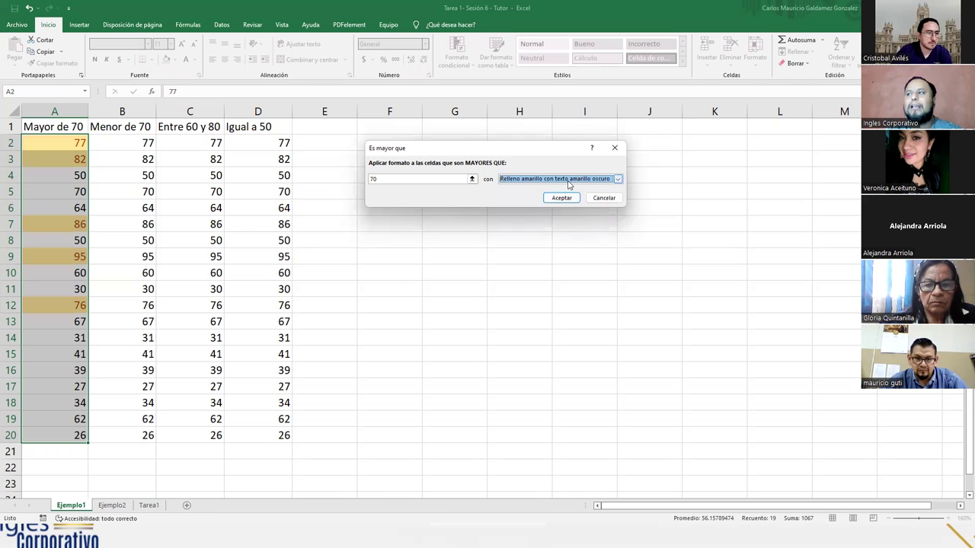
{"action": "left_click", "coordinate": [569, 184]}
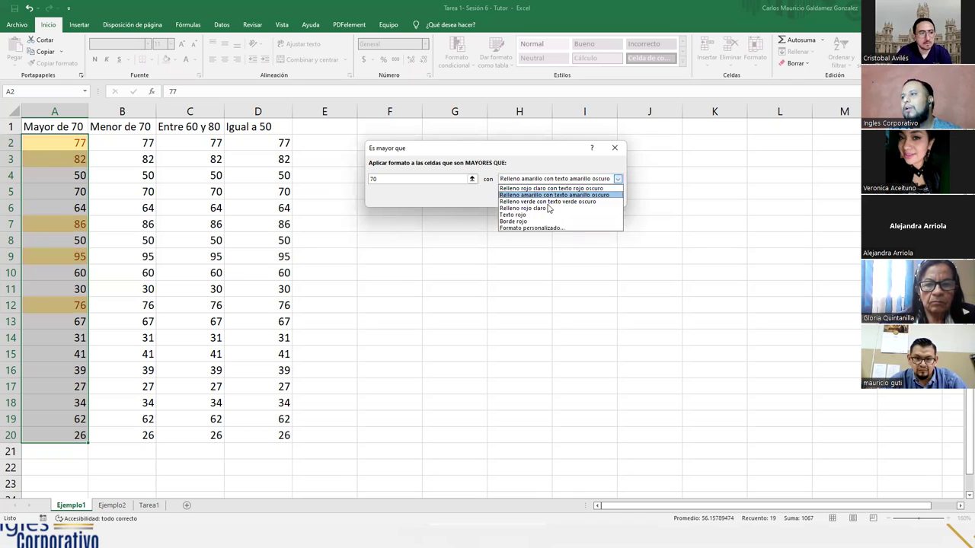
{"action": "left_click", "coordinate": [547, 206]}
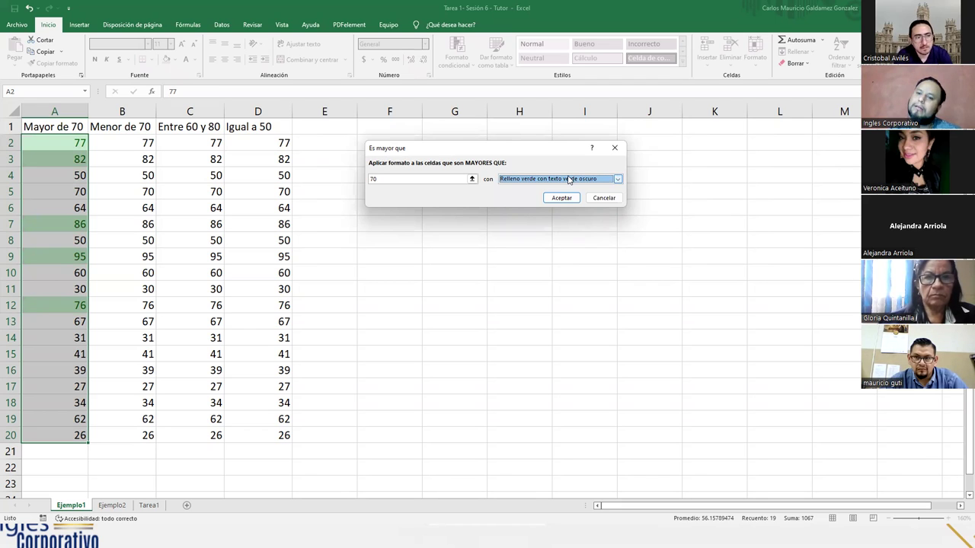
{"action": "left_click", "coordinate": [602, 200]}
{"action": "left_click_drag", "start_coordinate": [59, 141], "coordinate": [52, 435]}
{"action": "left_click", "coordinate": [52, 436]}
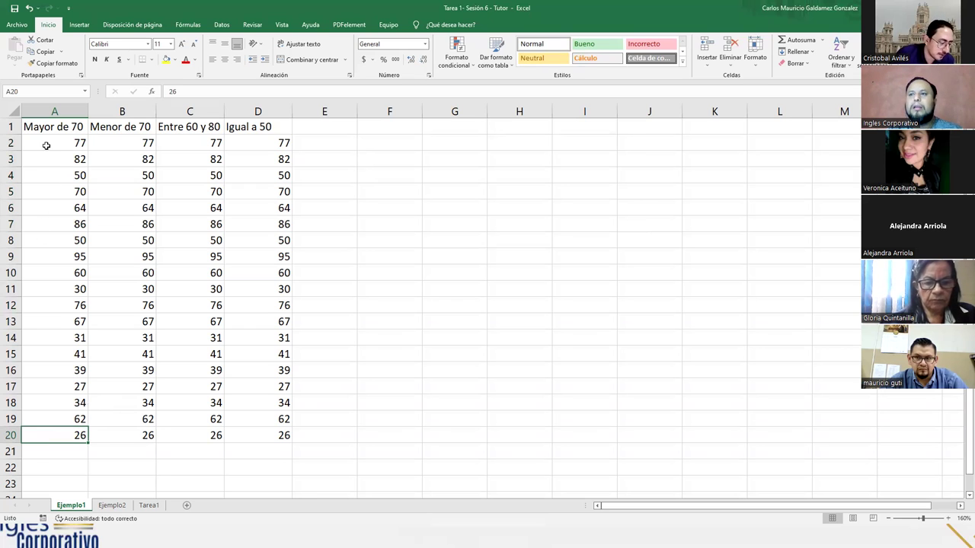
- Start a "Es mayor que" highlight rule for A2:A20 in the "Mayor de 70" column with a threshold of 70
{"action": "left_click_drag", "start_coordinate": [39, 141], "coordinate": [35, 434]}
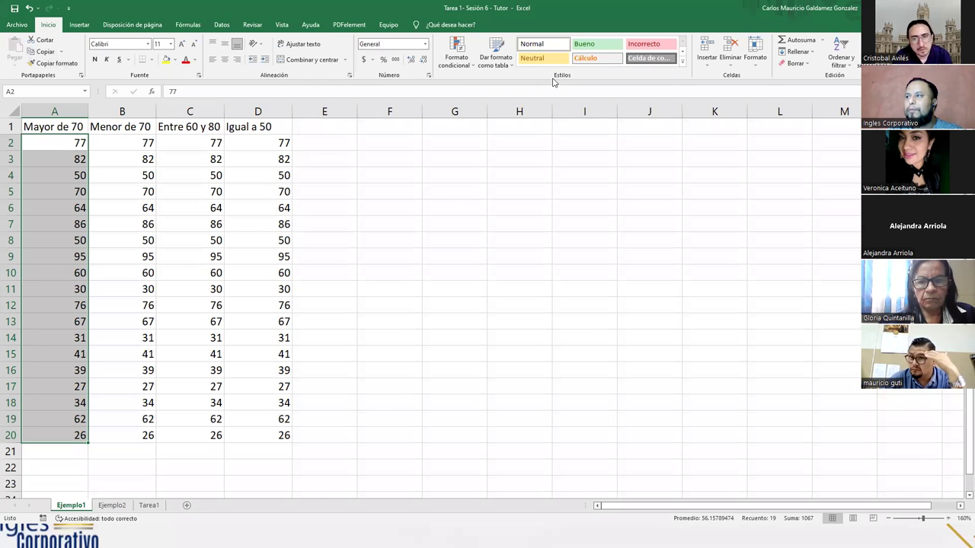
{"action": "left_click", "coordinate": [453, 69]}
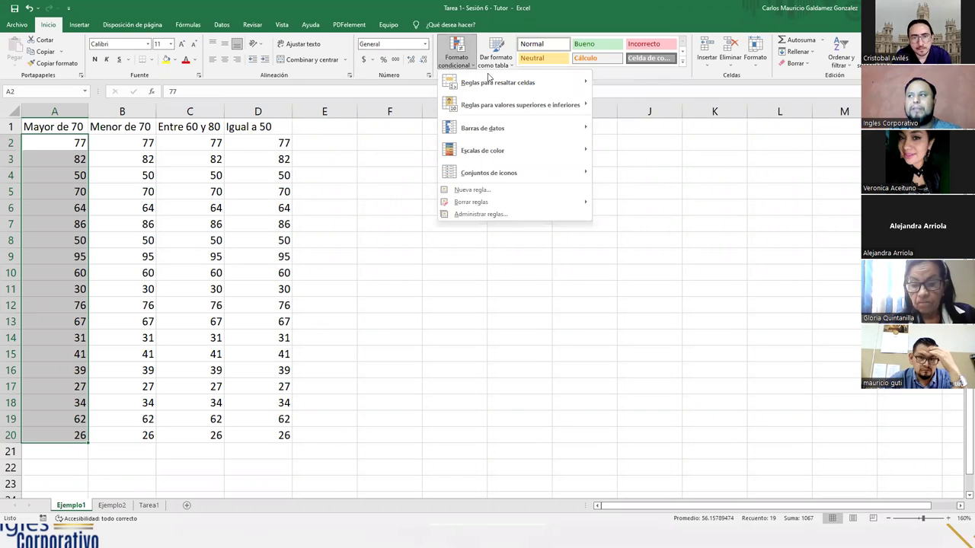
{"action": "mouse_move", "coordinate": [489, 79]}
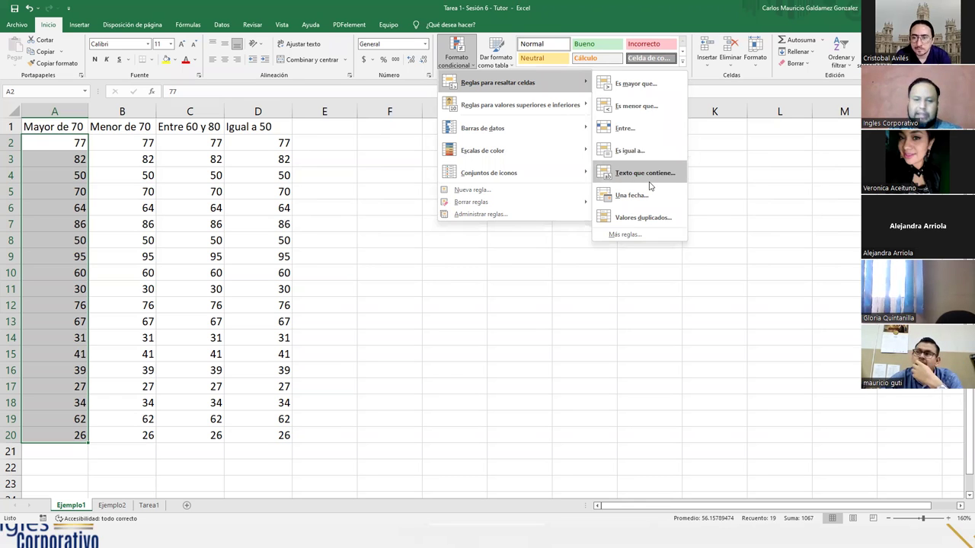
{"action": "left_click", "coordinate": [652, 86]}
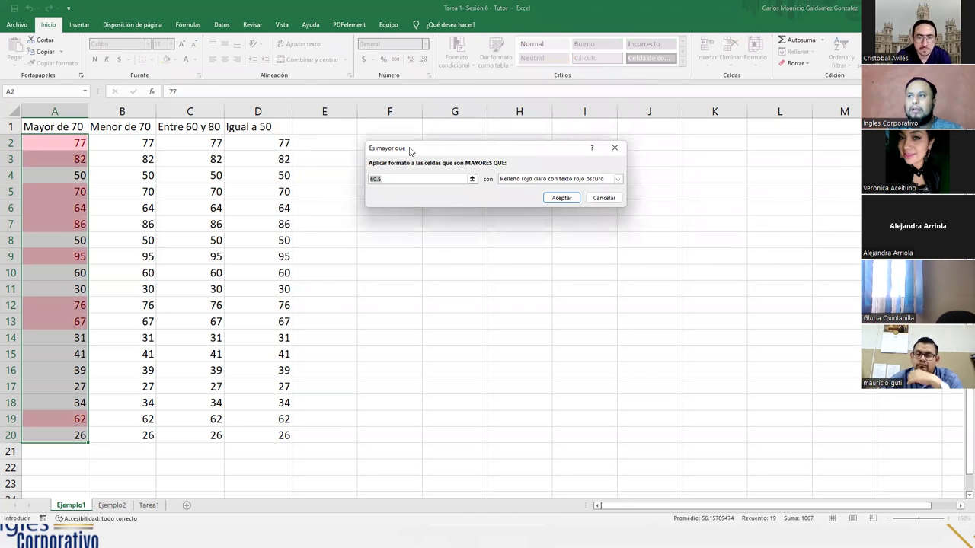
{"action": "left_click_drag", "start_coordinate": [410, 150], "coordinate": [465, 175]}
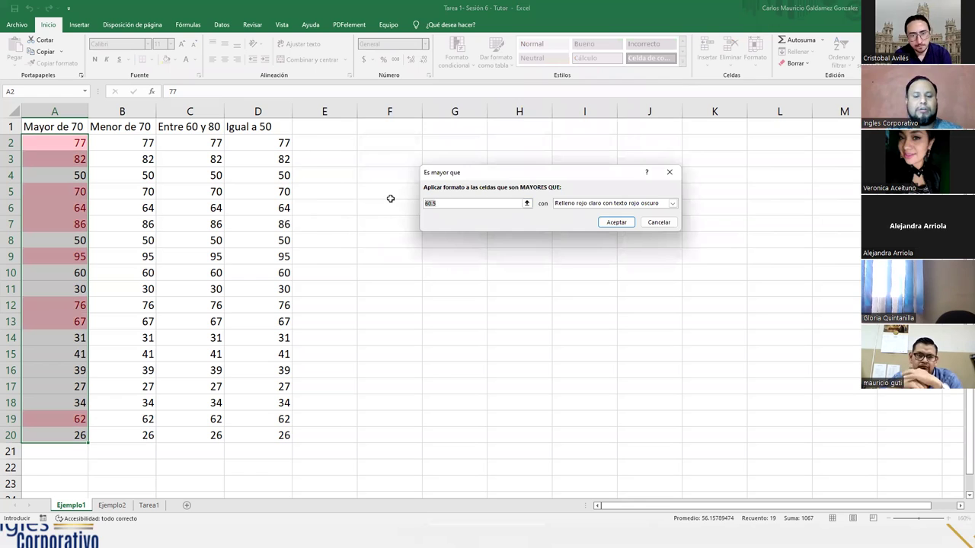
{"action": "type", "text": "70"}
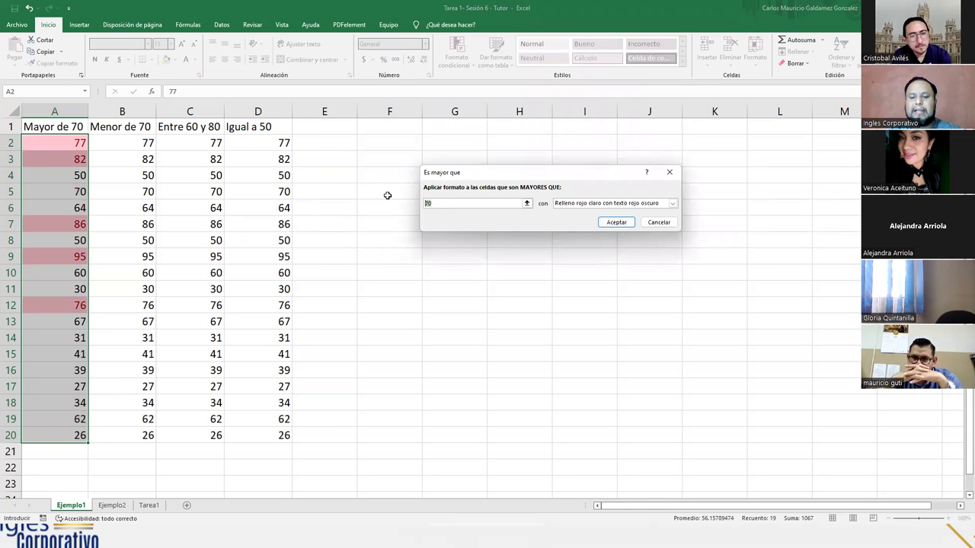
{"action": "type", "text": "70"}
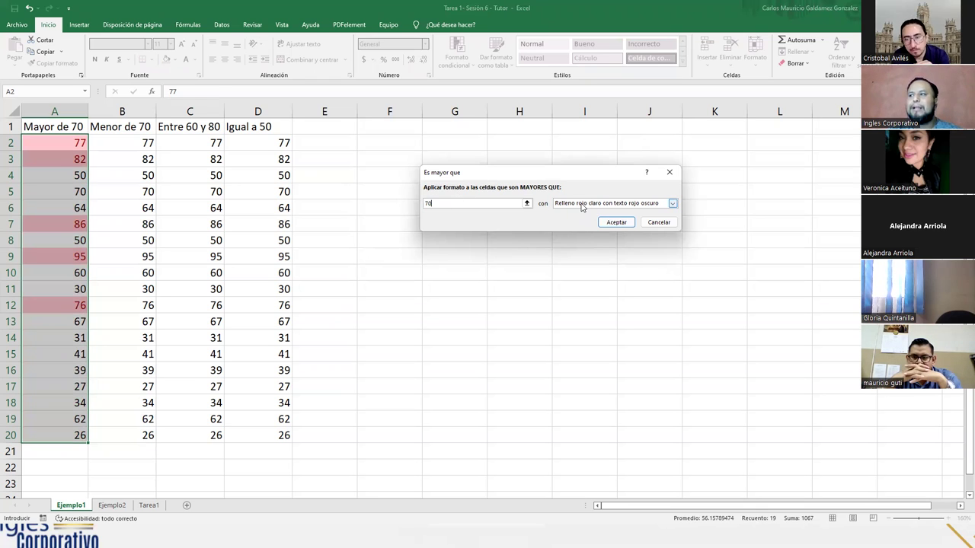
- Preview the yellow, green, light red fill, red text and red border preset formats for the "Es mayor que" 70 rule
{"action": "left_click", "coordinate": [672, 205]}
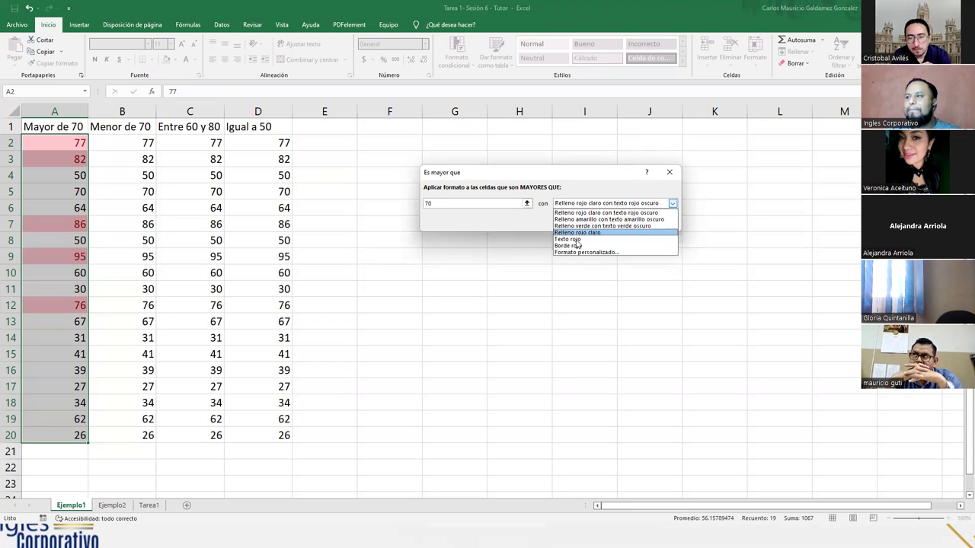
{"action": "left_click", "coordinate": [576, 214]}
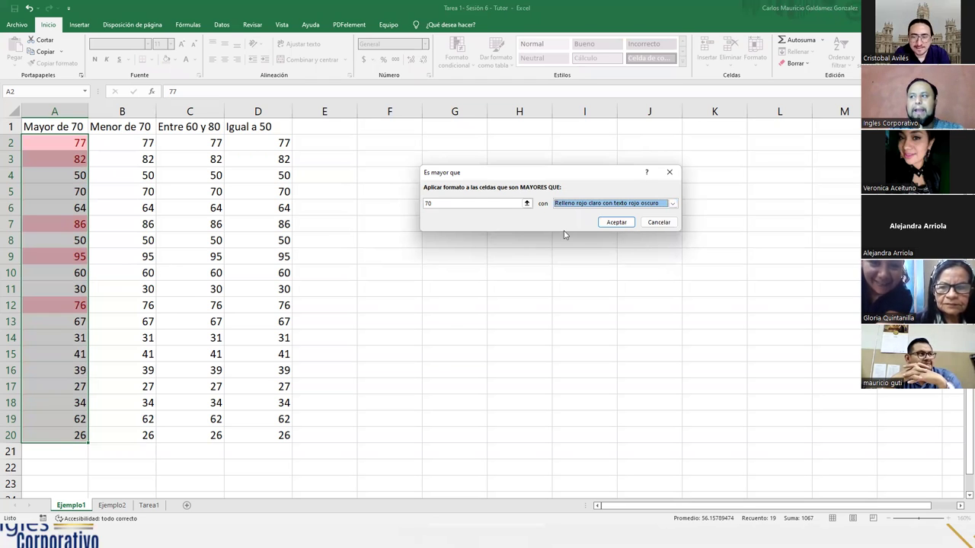
{"action": "left_click", "coordinate": [567, 206]}
{"action": "left_click", "coordinate": [577, 219]}
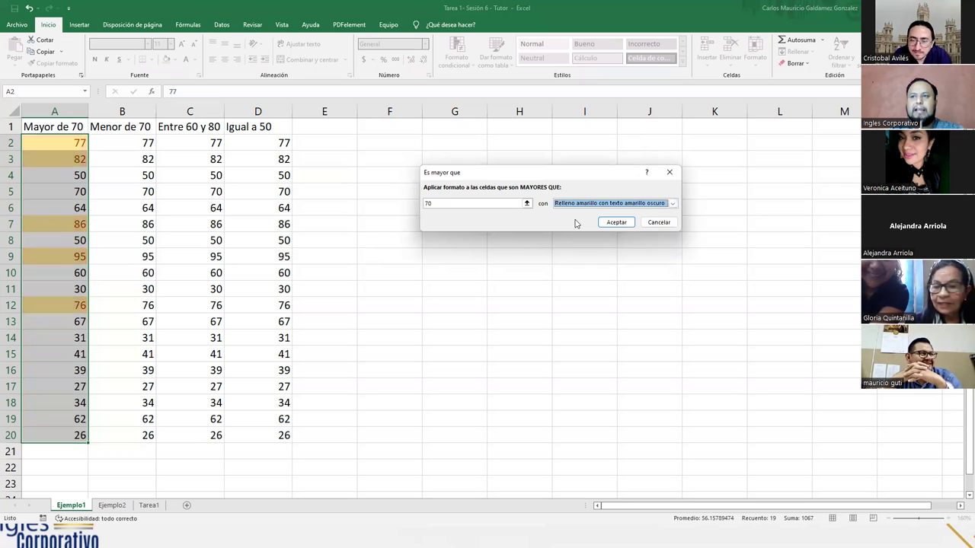
{"action": "left_click", "coordinate": [577, 204]}
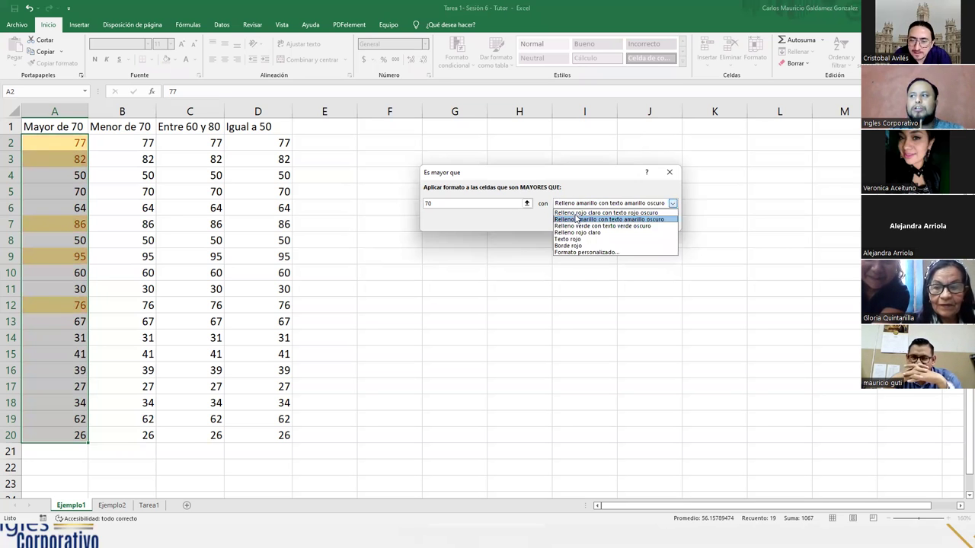
{"action": "left_click", "coordinate": [578, 226]}
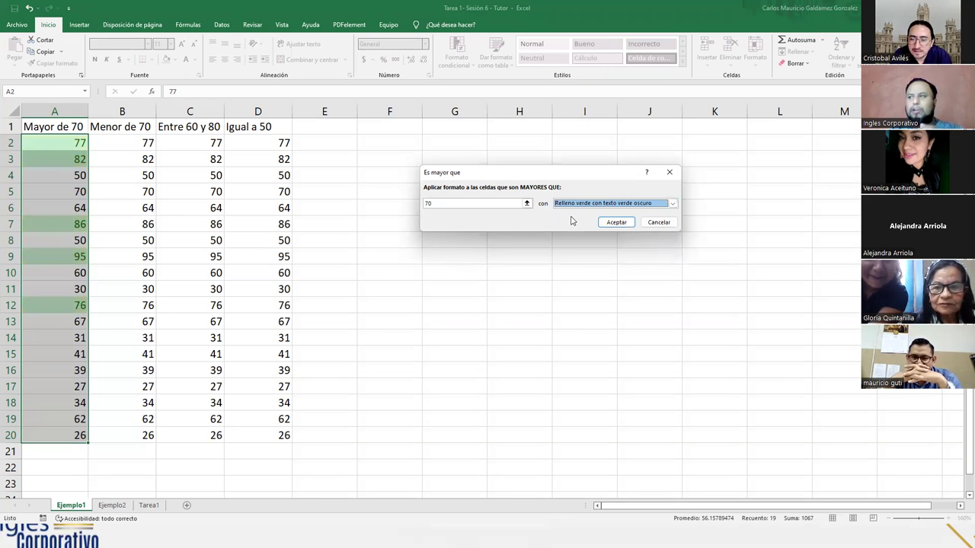
{"action": "left_click", "coordinate": [571, 204]}
{"action": "left_click", "coordinate": [575, 233]}
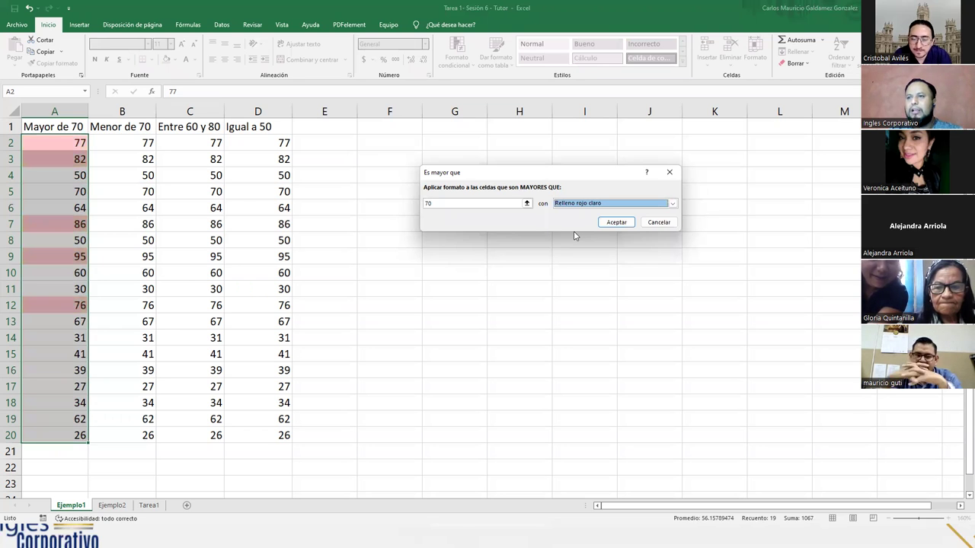
{"action": "left_click", "coordinate": [575, 204]}
{"action": "left_click", "coordinate": [579, 240]}
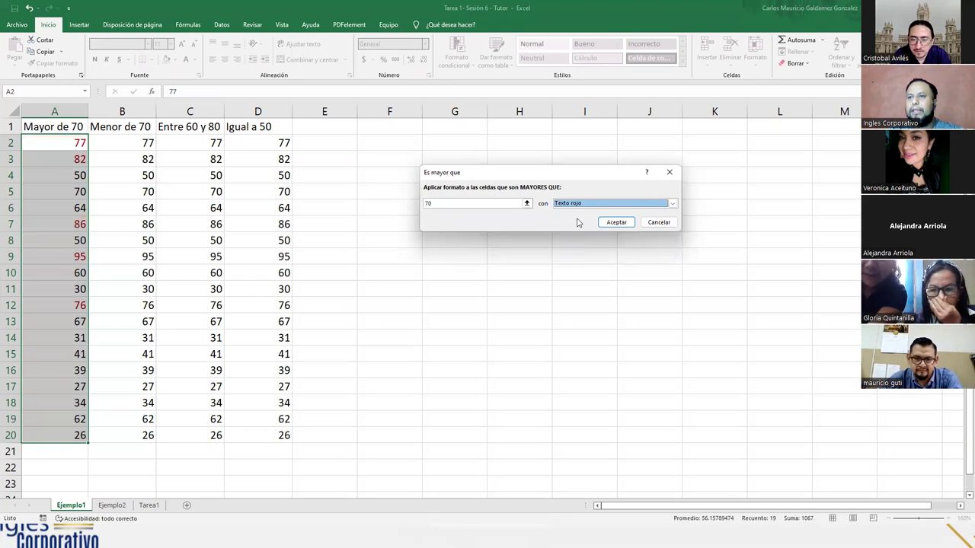
{"action": "left_click", "coordinate": [573, 204]}
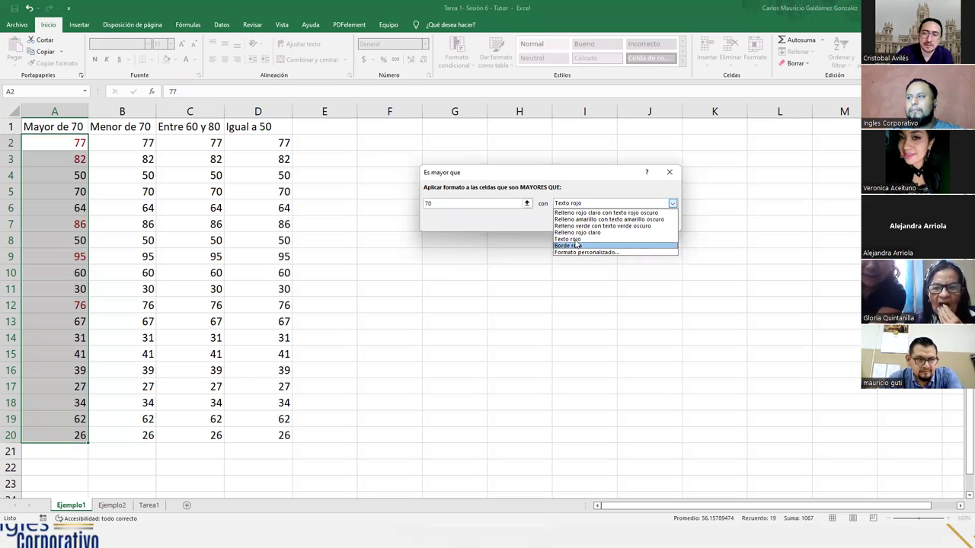
{"action": "left_click", "coordinate": [577, 240]}
{"action": "left_click", "coordinate": [575, 204]}
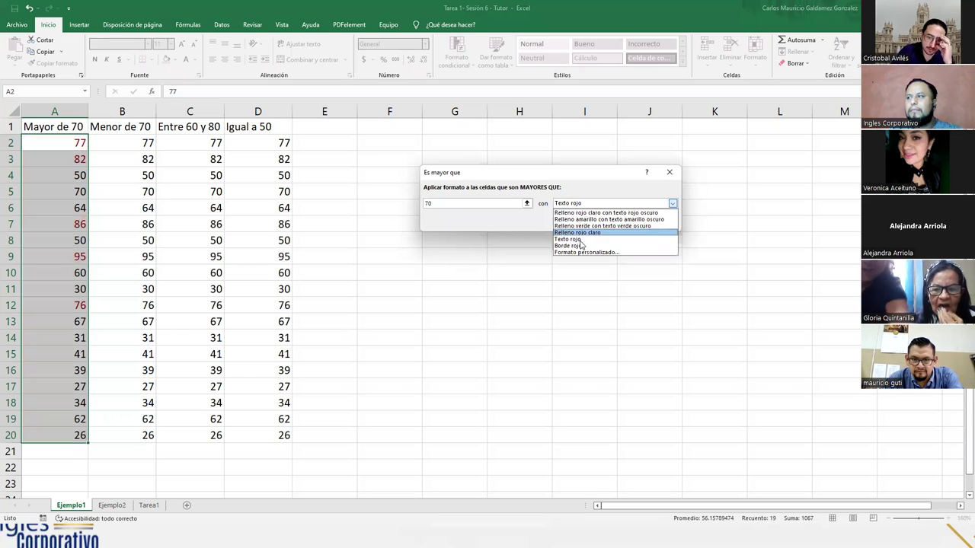
{"action": "left_click", "coordinate": [581, 245]}
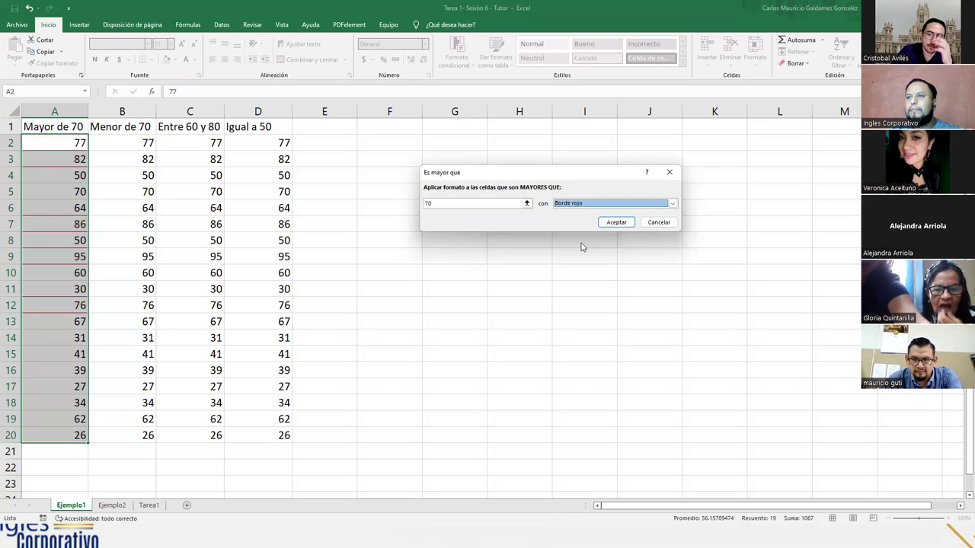
- Apply the "Es mayor que" 70 rule to A2:A20 with "Relleno rojo claro con texto rojo oscuro"
{"action": "left_click", "coordinate": [574, 204]}
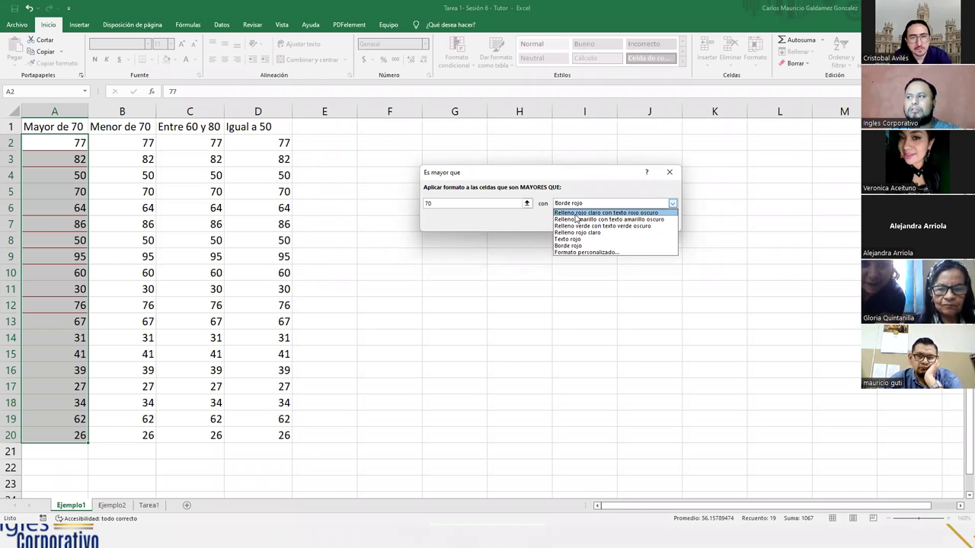
{"action": "left_click", "coordinate": [576, 214]}
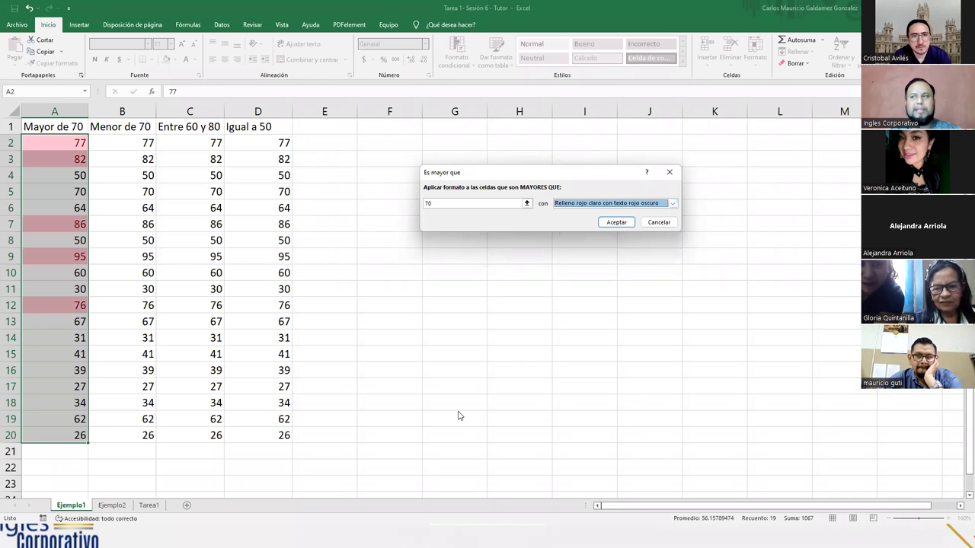
{"action": "left_click", "coordinate": [616, 221]}
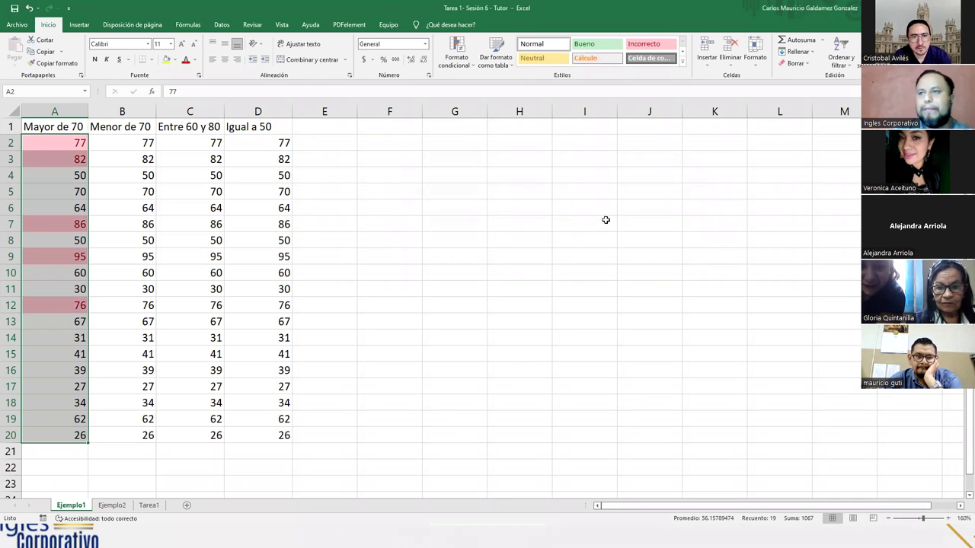
{"action": "left_click", "coordinate": [217, 319]}
- Add borders around every cell in A2:A20 of the "Mayor de 70" column
{"action": "left_click_drag", "start_coordinate": [43, 146], "coordinate": [45, 438]}
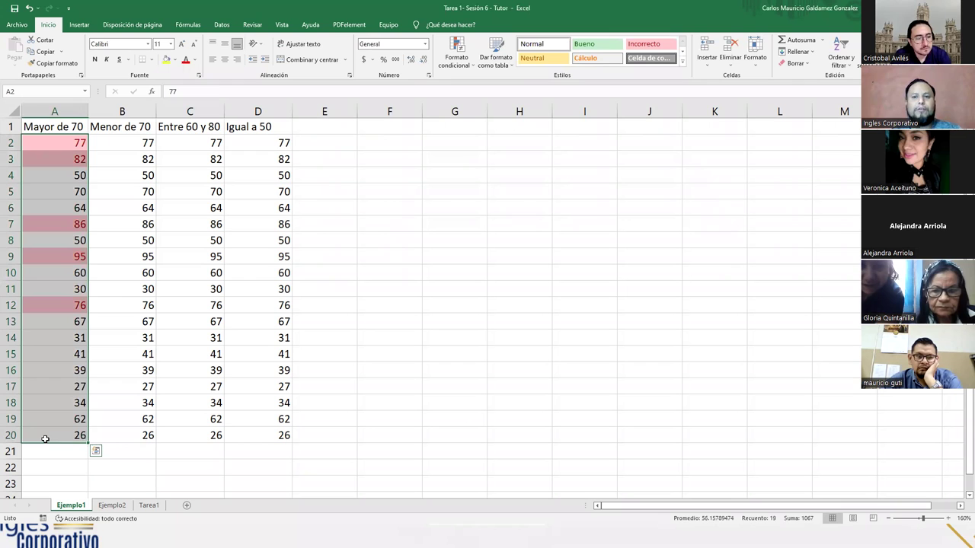
{"action": "left_click", "coordinate": [153, 59]}
{"action": "left_click", "coordinate": [164, 147]}
{"action": "left_click", "coordinate": [77, 370]}
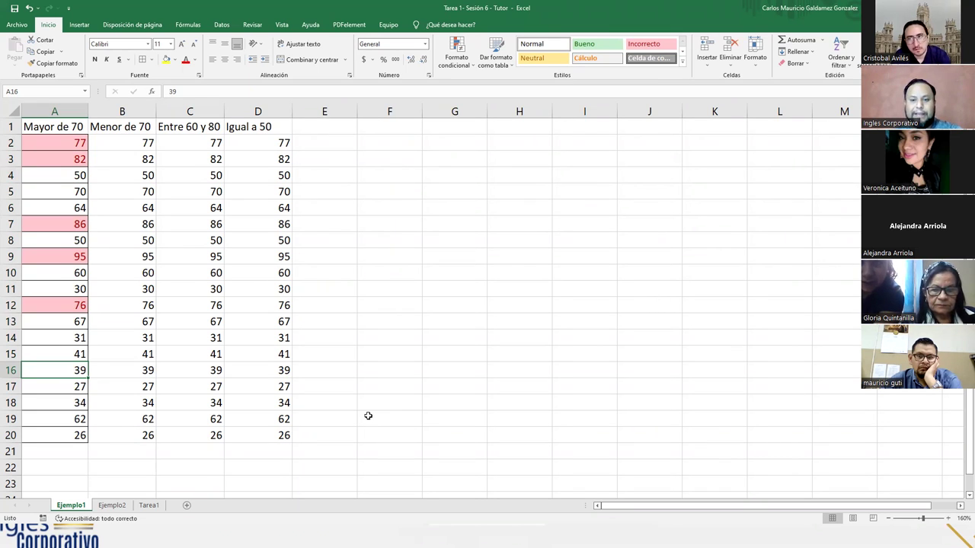
- Test the "Mayor de 70" rule by changing cell A17 to 89 and cell A10 to 90
{"action": "left_click", "coordinate": [49, 388]}
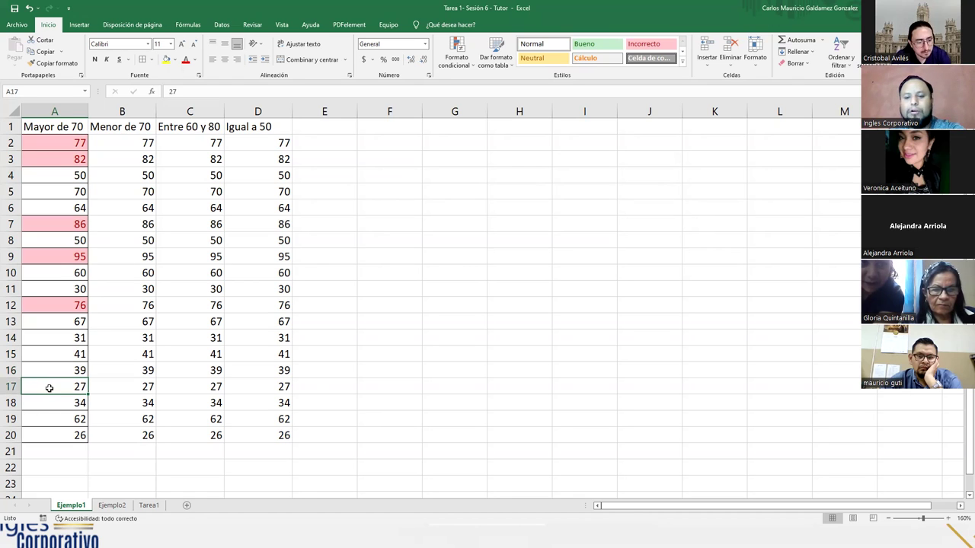
{"action": "type", "text": "89"}
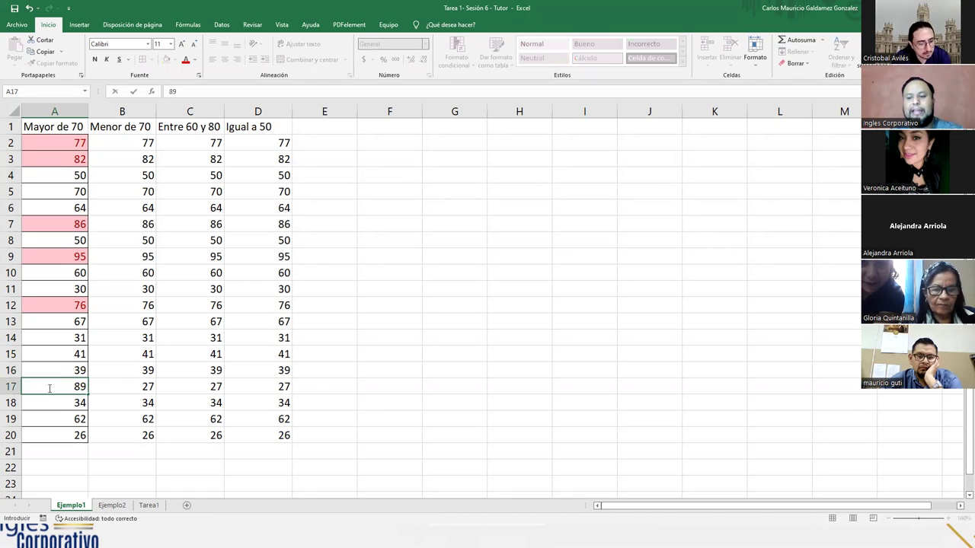
{"action": "key", "text": "Return"}
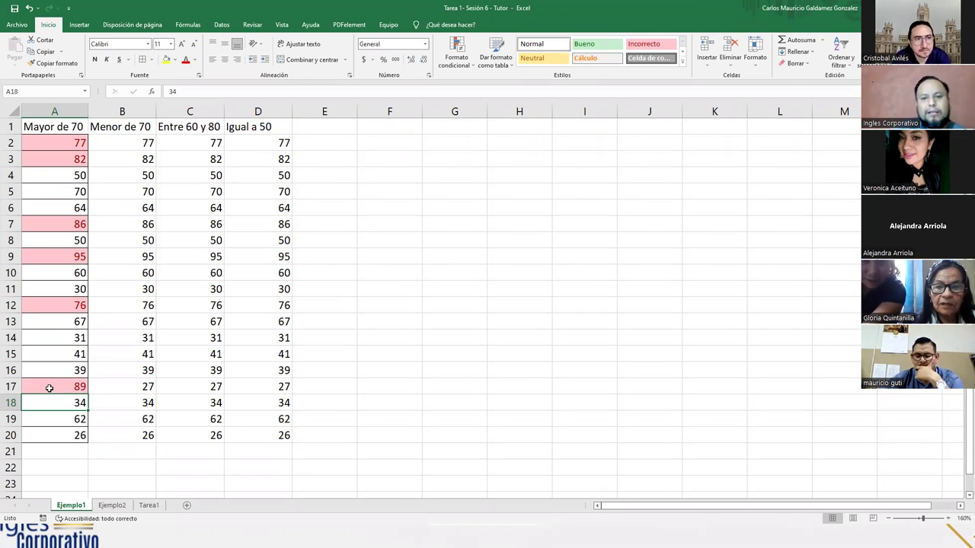
{"action": "left_click", "coordinate": [56, 385]}
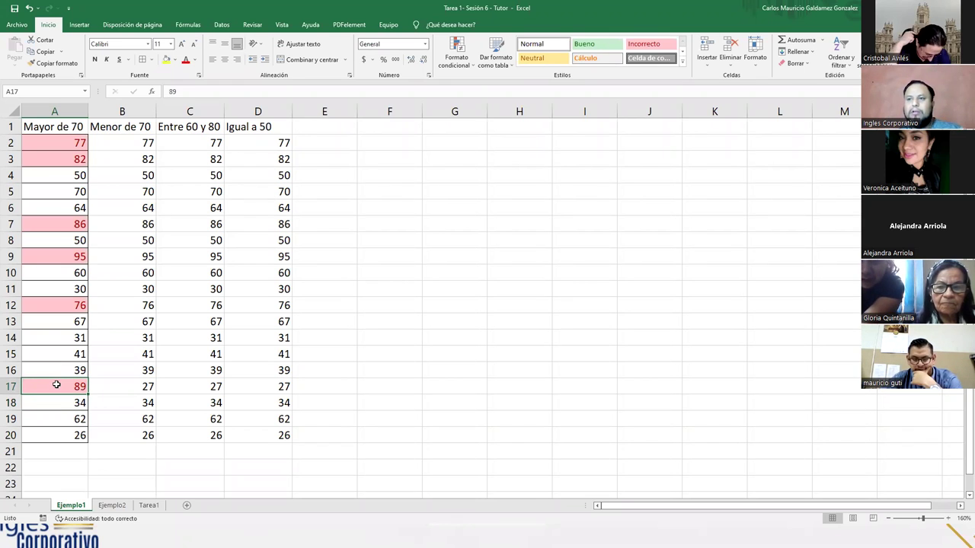
{"action": "left_click", "coordinate": [53, 274]}
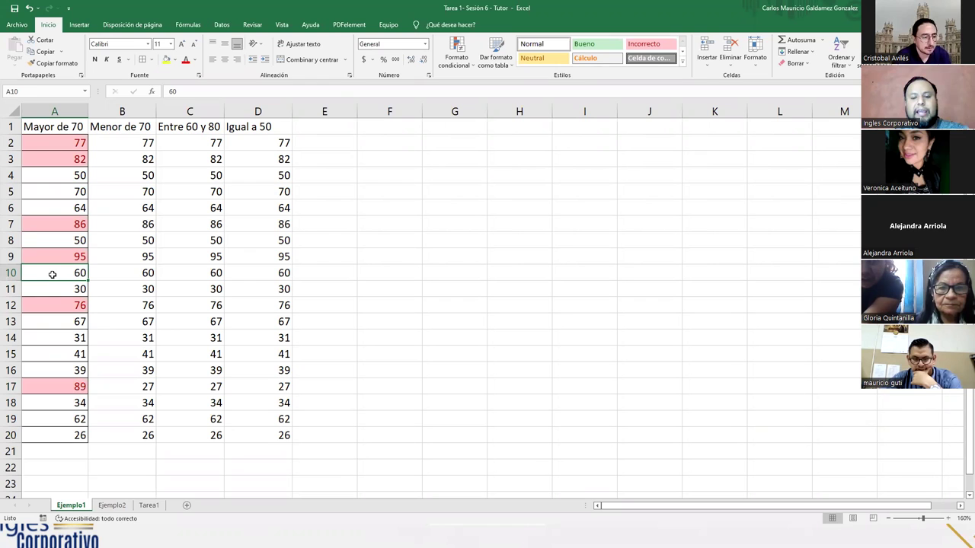
{"action": "type", "text": "90"}
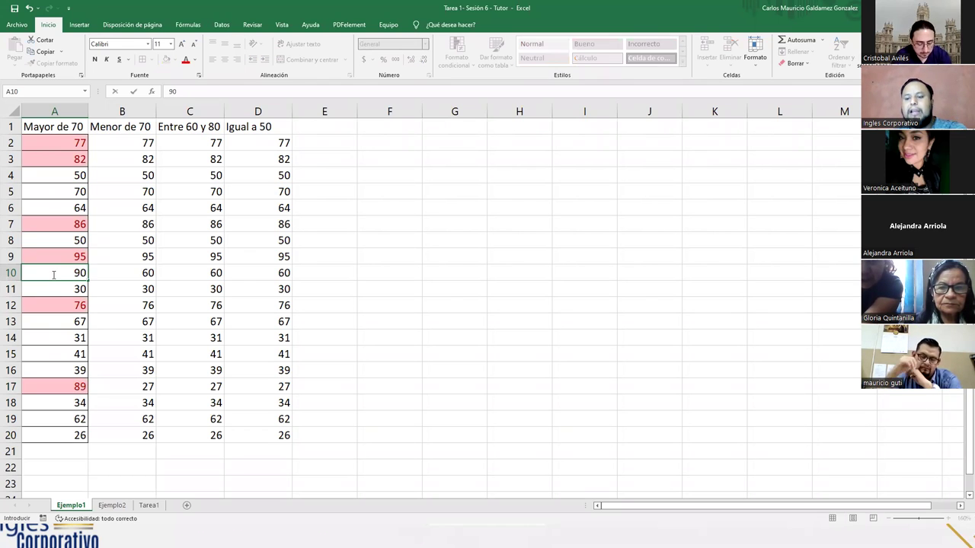
{"action": "key", "text": "Return"}
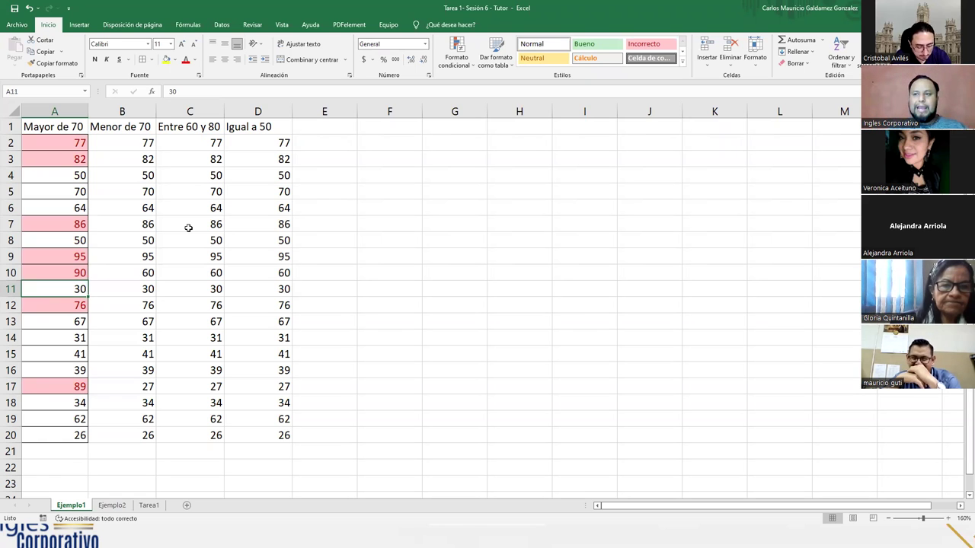
- Highlight values less than 70 in B2:B20 with an "Es menor que" rule using "Relleno amarillo con texto amarillo oscuro"
{"action": "left_click", "coordinate": [46, 146]}
{"action": "left_click_drag", "start_coordinate": [46, 161], "coordinate": [50, 436]}
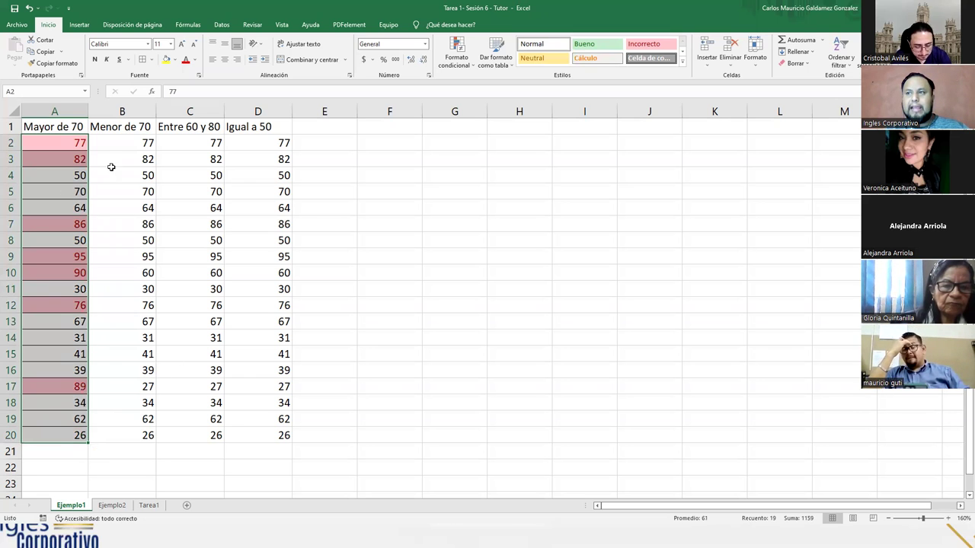
{"action": "left_click", "coordinate": [109, 143]}
{"action": "left_click_drag", "start_coordinate": [108, 143], "coordinate": [123, 434]}
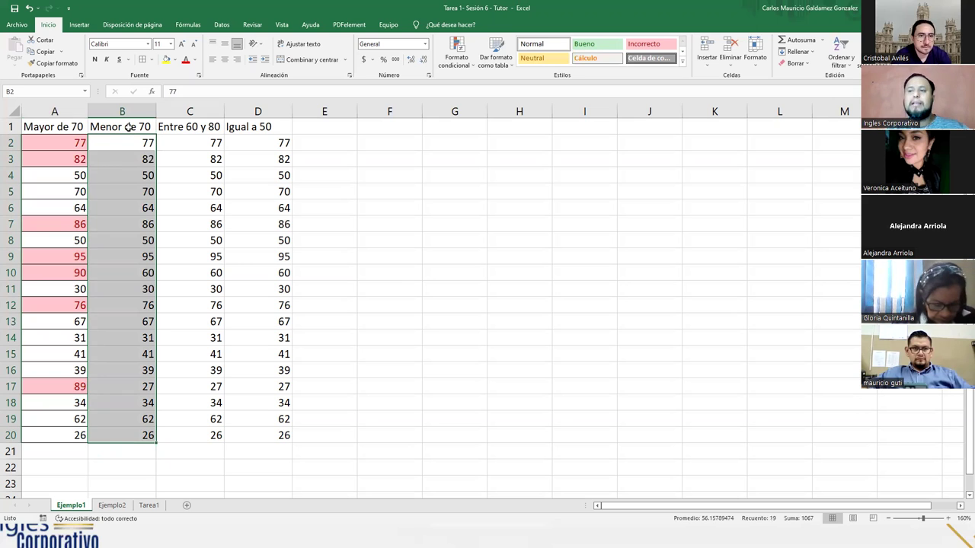
{"action": "left_click", "coordinate": [461, 66]}
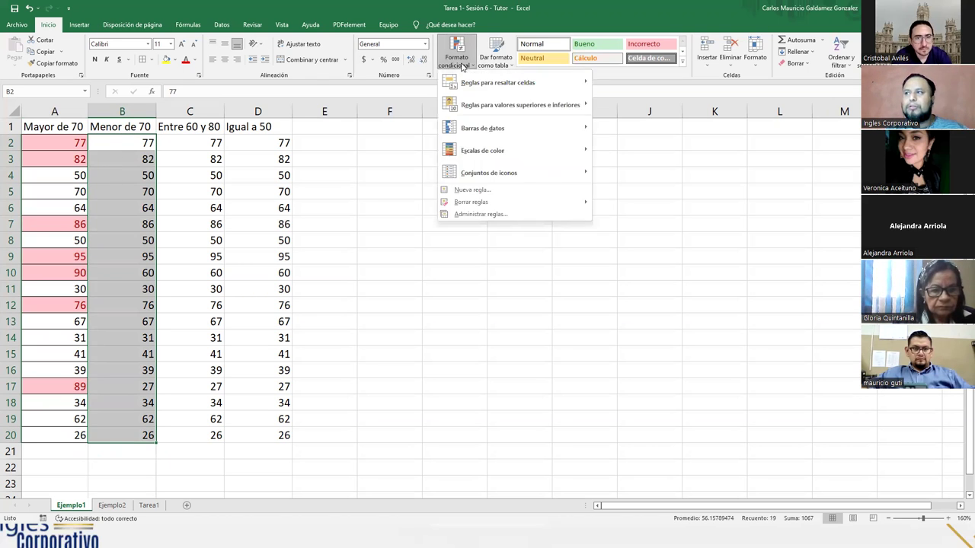
{"action": "mouse_move", "coordinate": [508, 81]}
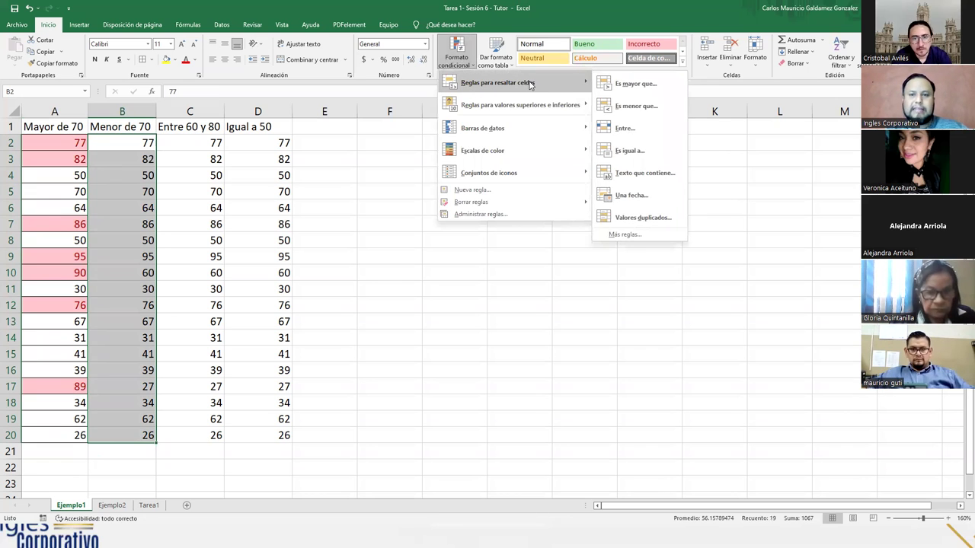
{"action": "left_click", "coordinate": [654, 112]}
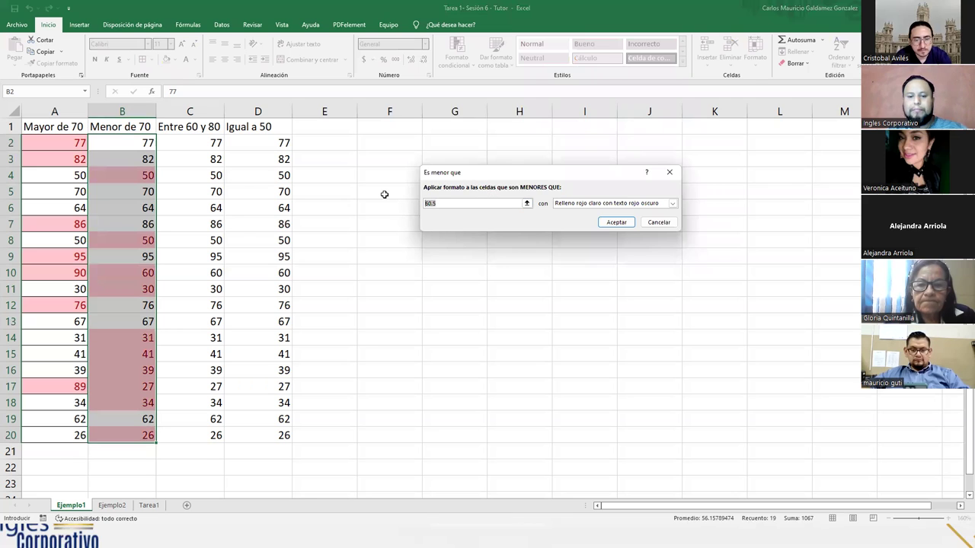
{"action": "type", "text": "70"}
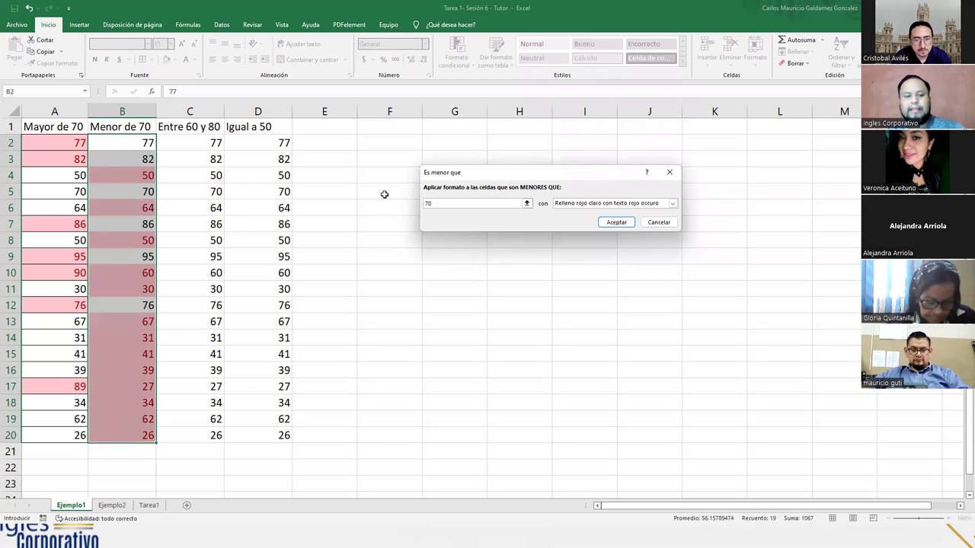
{"action": "key", "text": "Tab"}
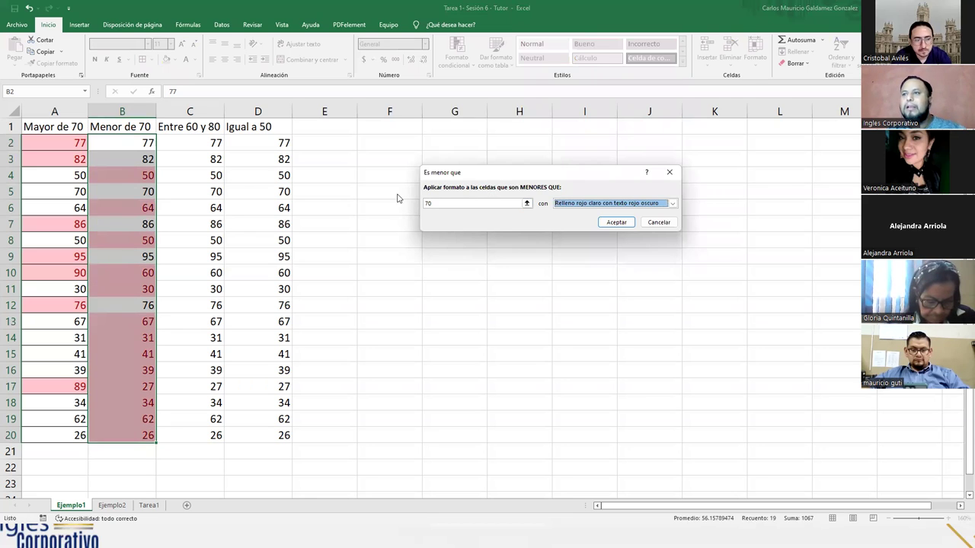
{"action": "left_click", "coordinate": [568, 205]}
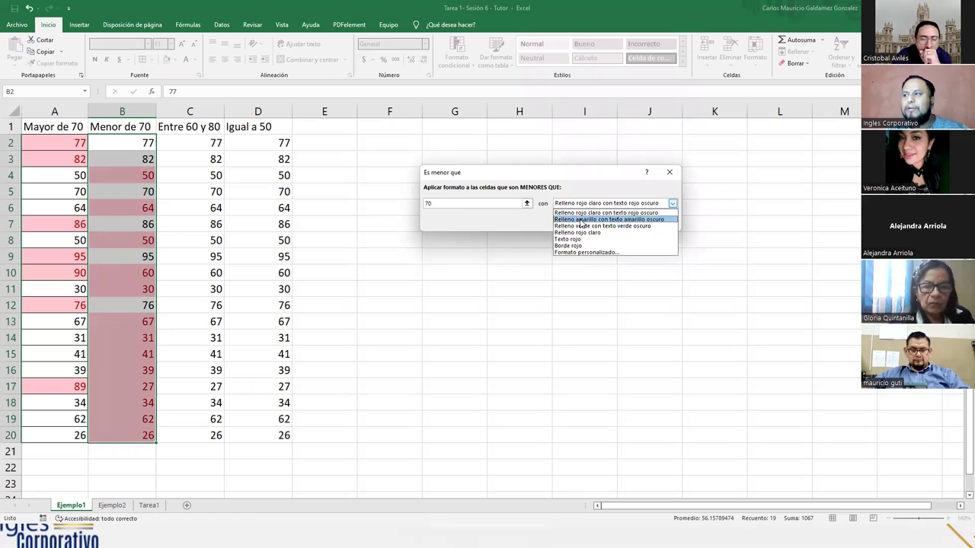
{"action": "left_click", "coordinate": [580, 220]}
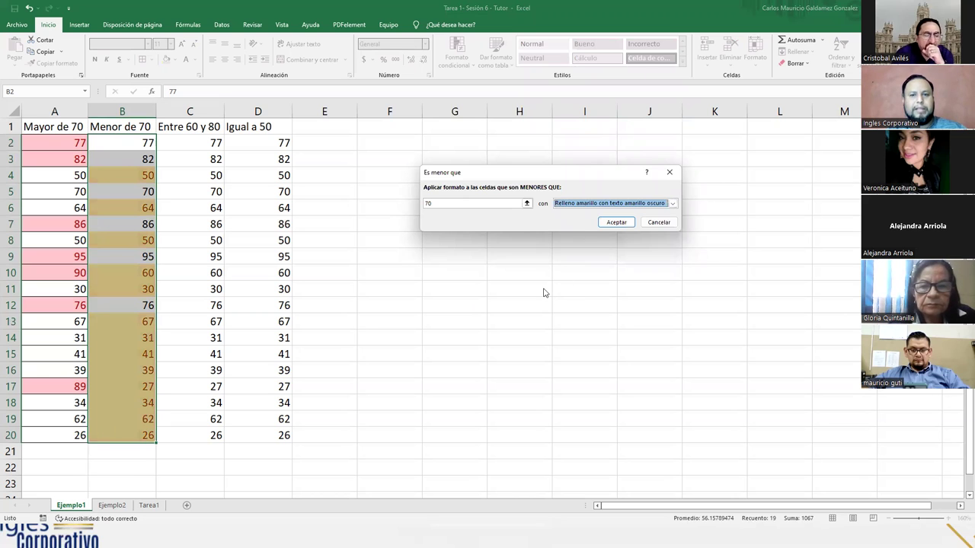
{"action": "left_click", "coordinate": [615, 221]}
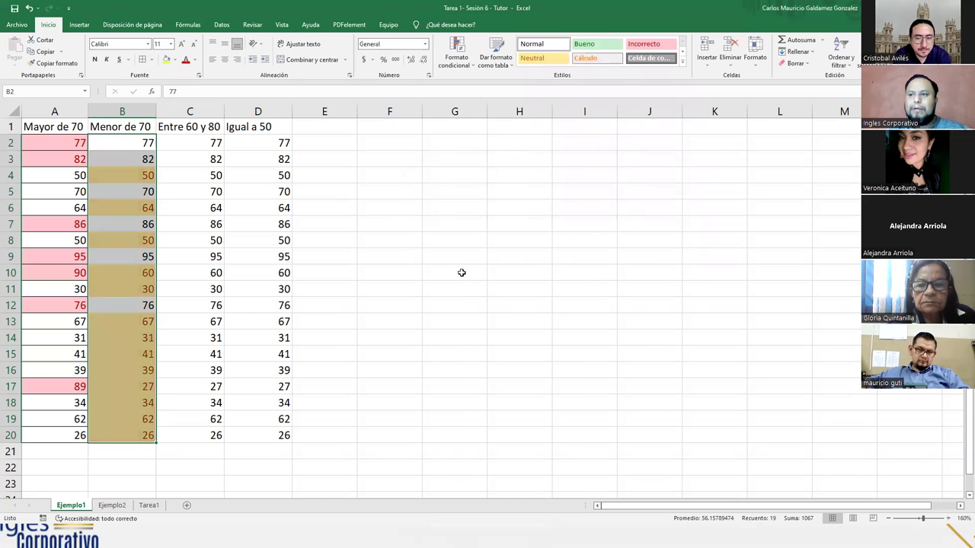
- Add borders around every cell in B2:B20 of the "Menor de 70" column
{"action": "left_click", "coordinate": [213, 398]}
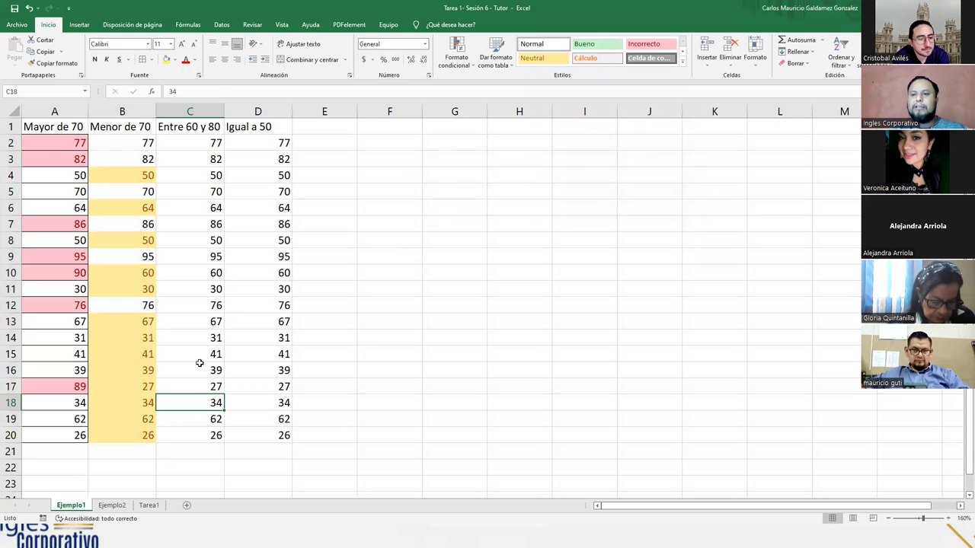
{"action": "left_click_drag", "start_coordinate": [118, 145], "coordinate": [119, 429]}
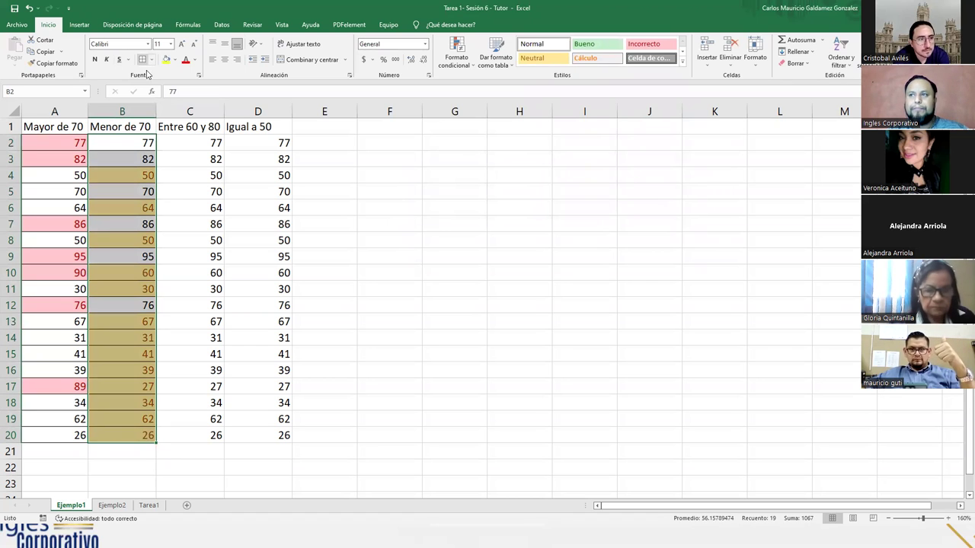
- Highlight values between 60 and 80 in C2:C20 with an "Entre" rule using "Relleno verde con texto verde oscuro"
{"action": "left_click", "coordinate": [187, 145]}
{"action": "left_click_drag", "start_coordinate": [184, 194], "coordinate": [196, 431]}
{"action": "left_click_drag", "start_coordinate": [193, 146], "coordinate": [194, 432]}
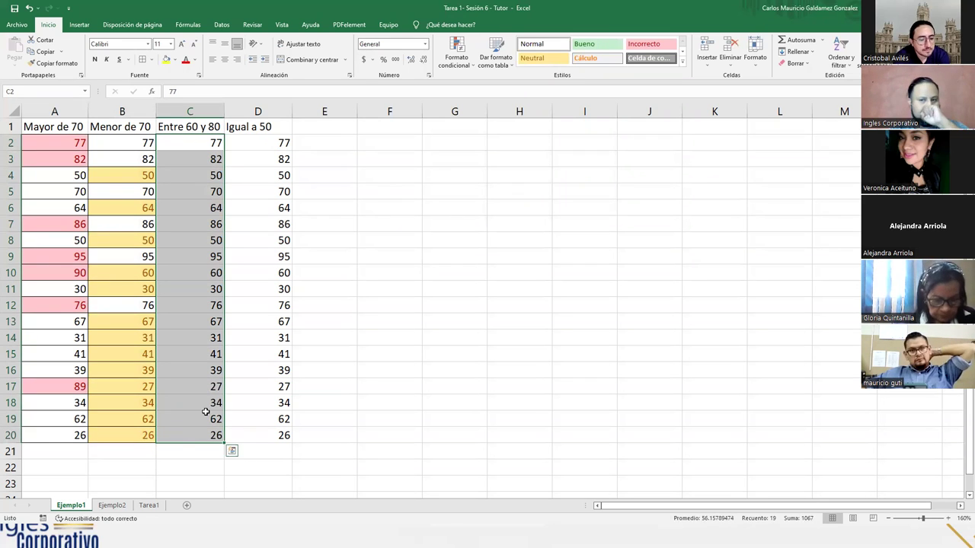
{"action": "left_click", "coordinate": [183, 145]}
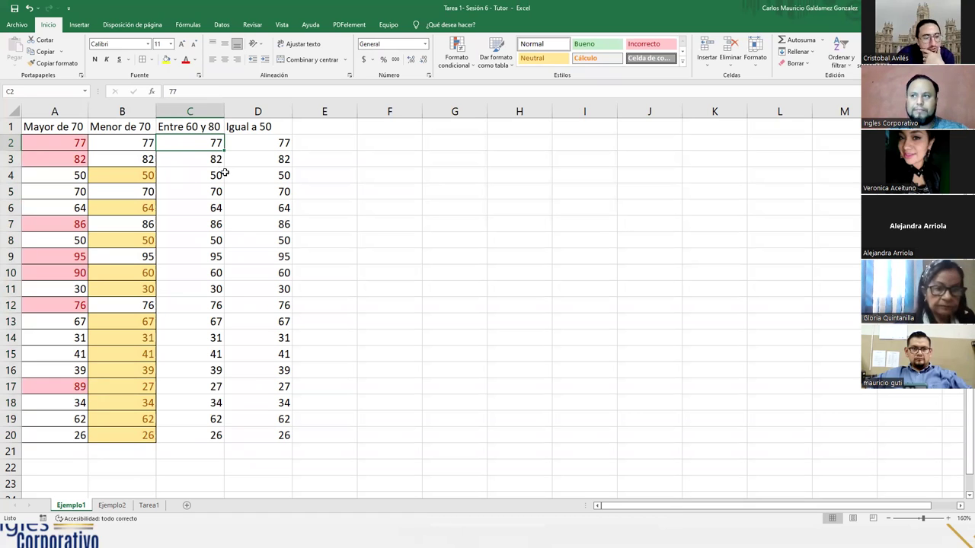
{"action": "left_click_drag", "start_coordinate": [187, 144], "coordinate": [188, 435]}
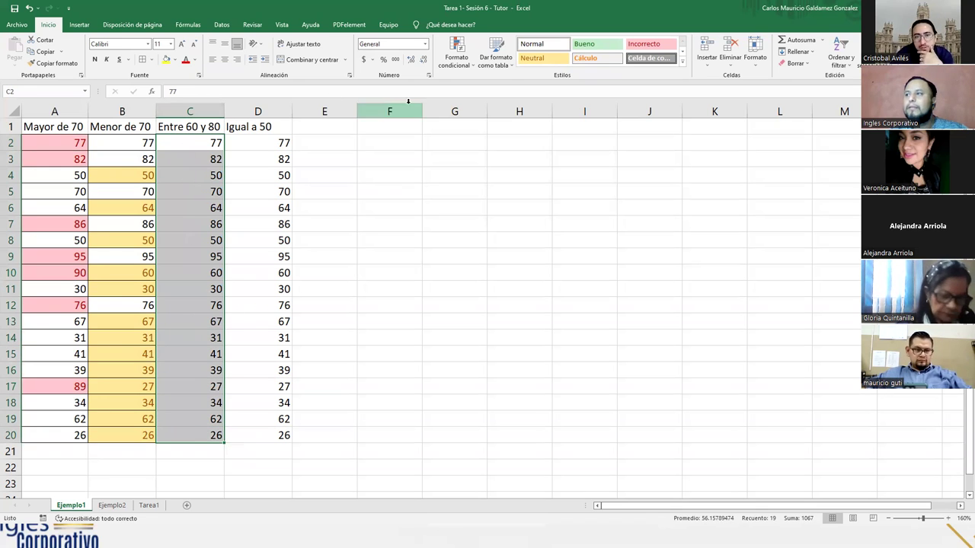
{"action": "left_click", "coordinate": [459, 69]}
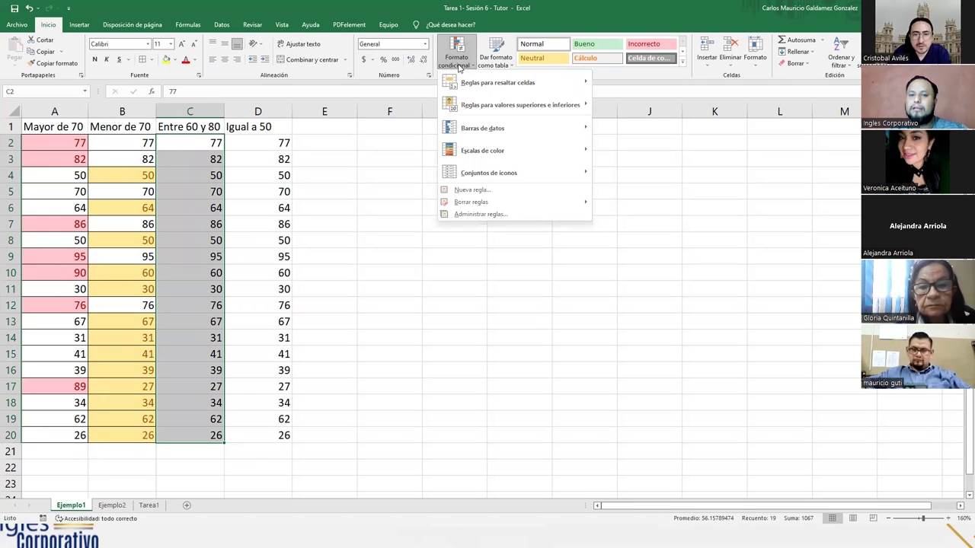
{"action": "mouse_move", "coordinate": [552, 90]}
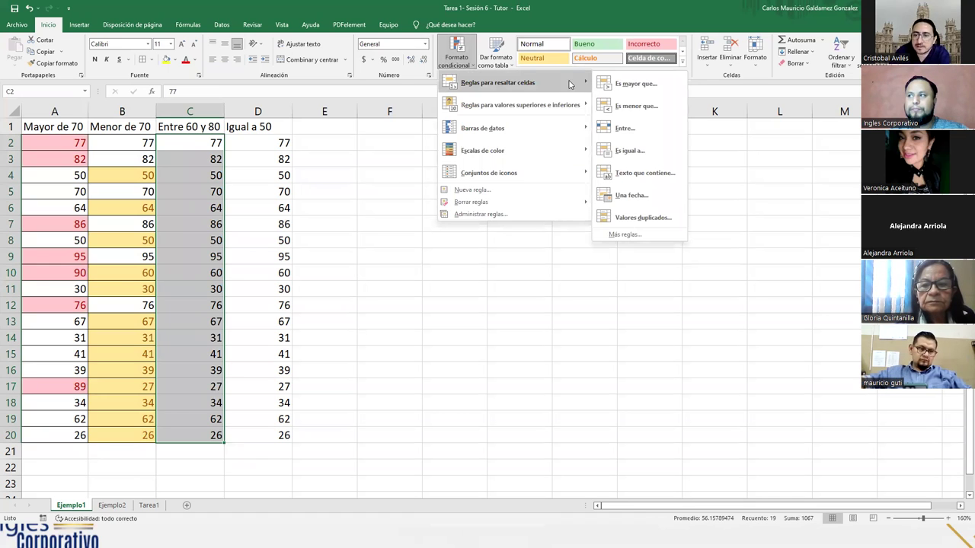
{"action": "left_click", "coordinate": [622, 131]}
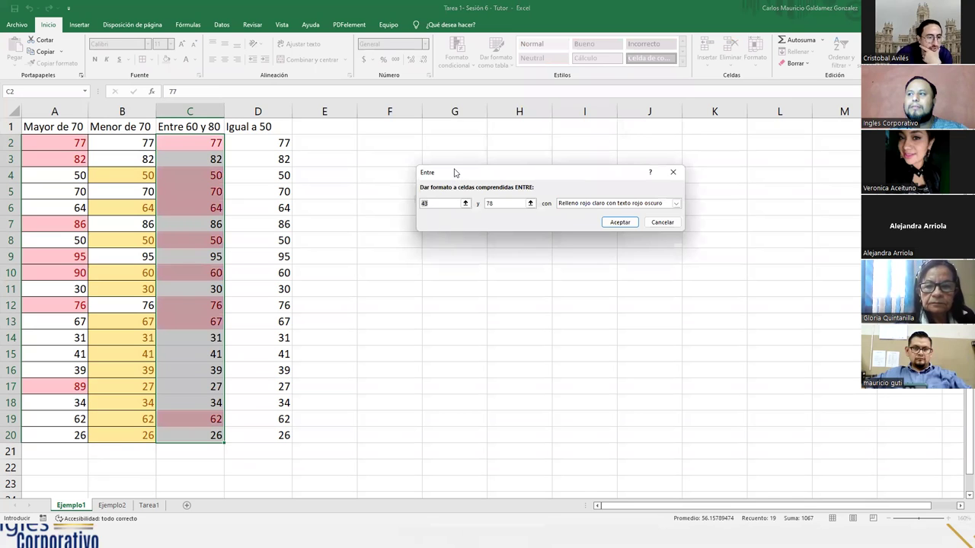
{"action": "left_click_drag", "start_coordinate": [454, 172], "coordinate": [364, 170]}
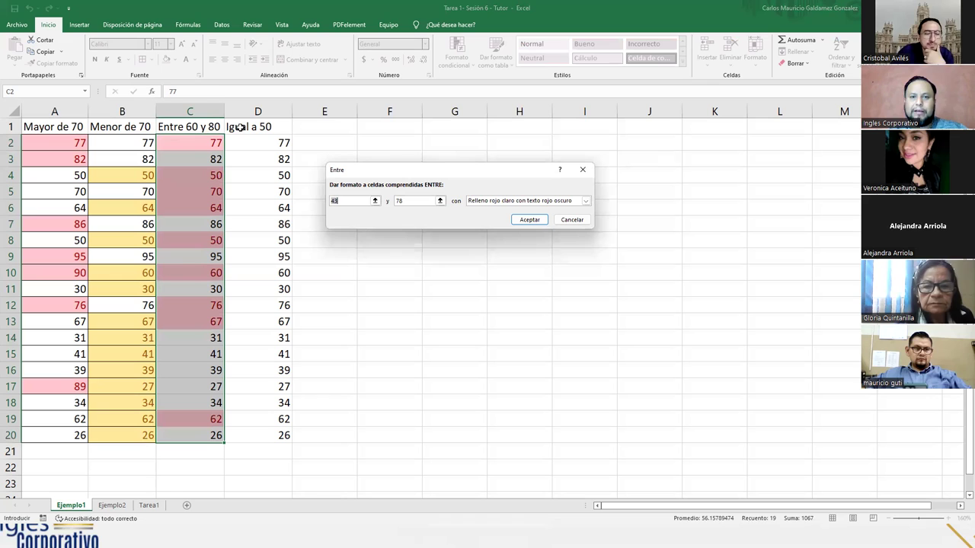
{"action": "left_click", "coordinate": [350, 202]}
{"action": "key", "text": "shift+Home"}
{"action": "type", "text": "60"}
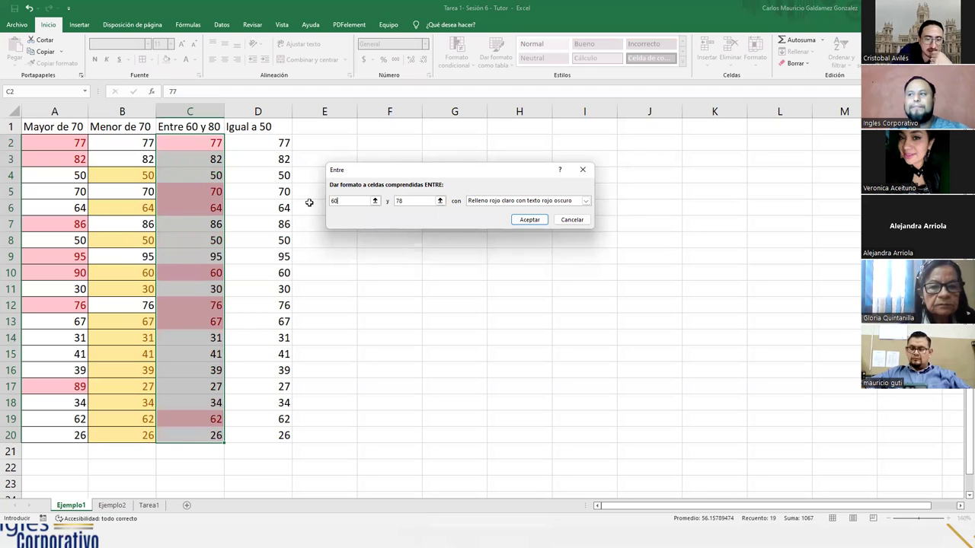
{"action": "key", "text": "Tab"}
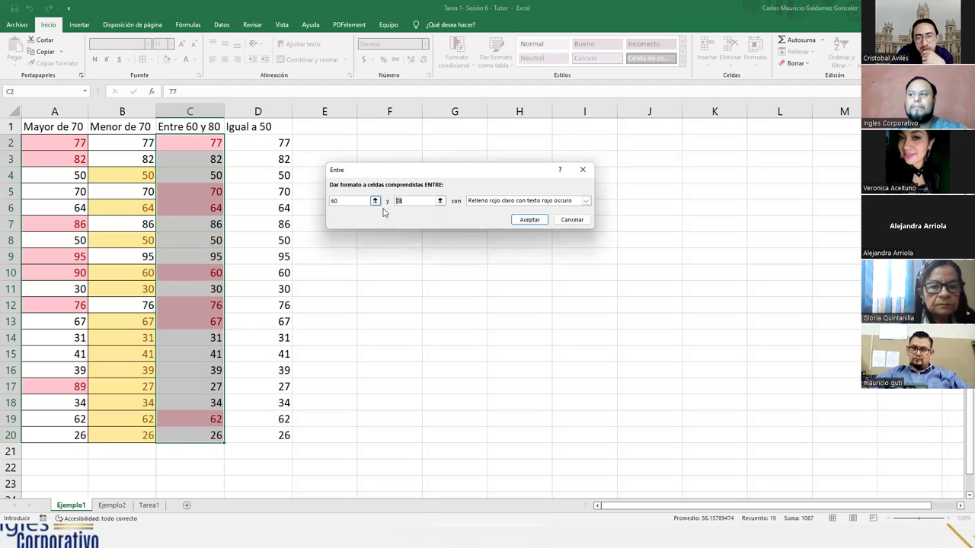
{"action": "type", "text": "80"}
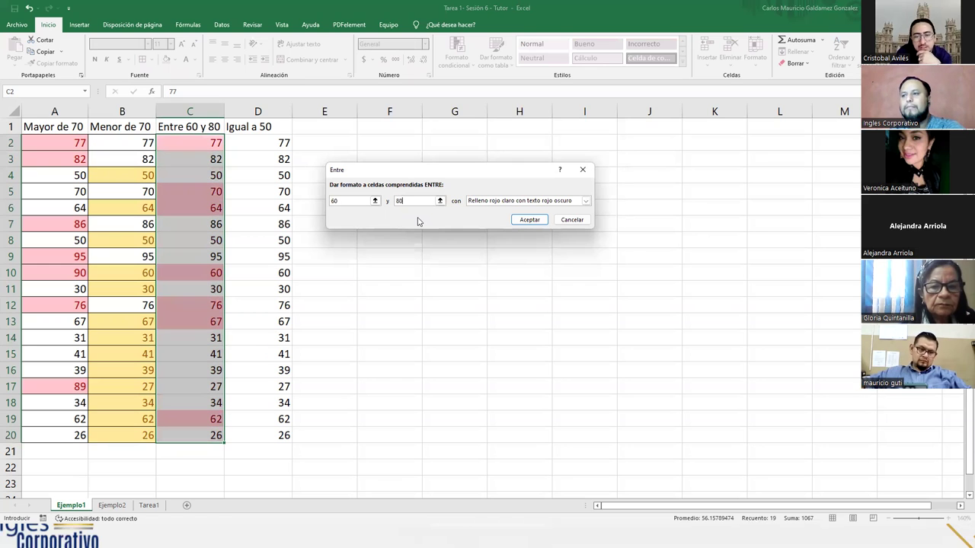
{"action": "left_click", "coordinate": [490, 202]}
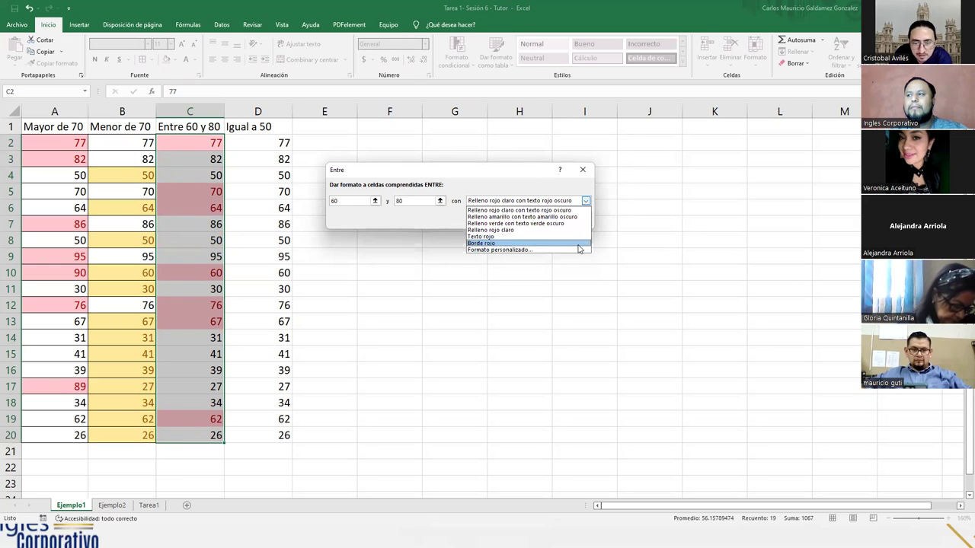
{"action": "left_click", "coordinate": [566, 223]}
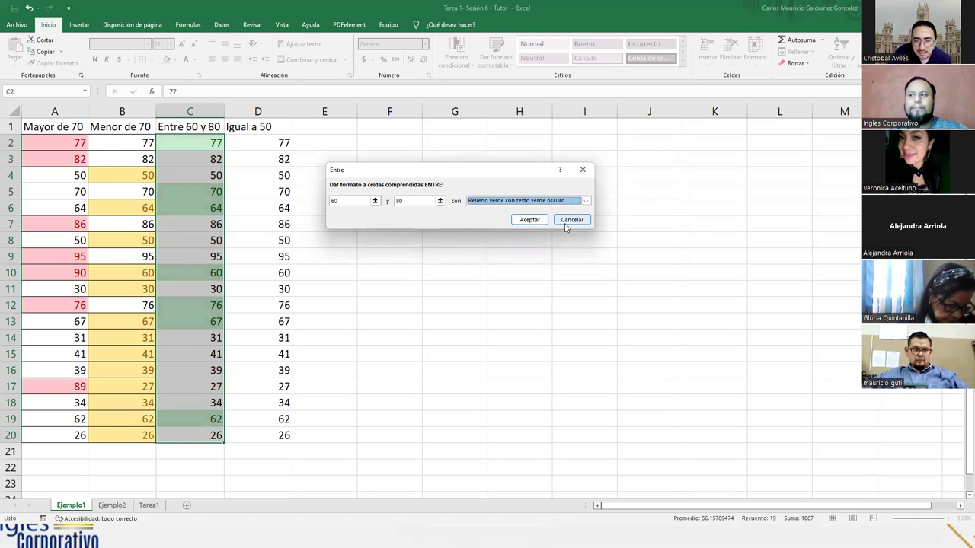
{"action": "left_click", "coordinate": [530, 220]}
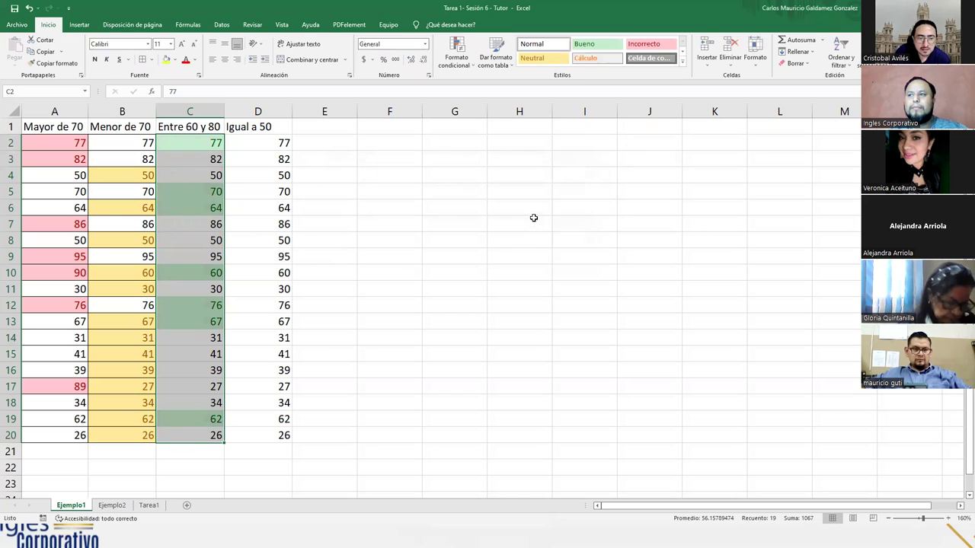
- Add borders around every cell in C2:C20 of the "Entre 60 y 80" column
{"action": "left_click", "coordinate": [210, 225]}
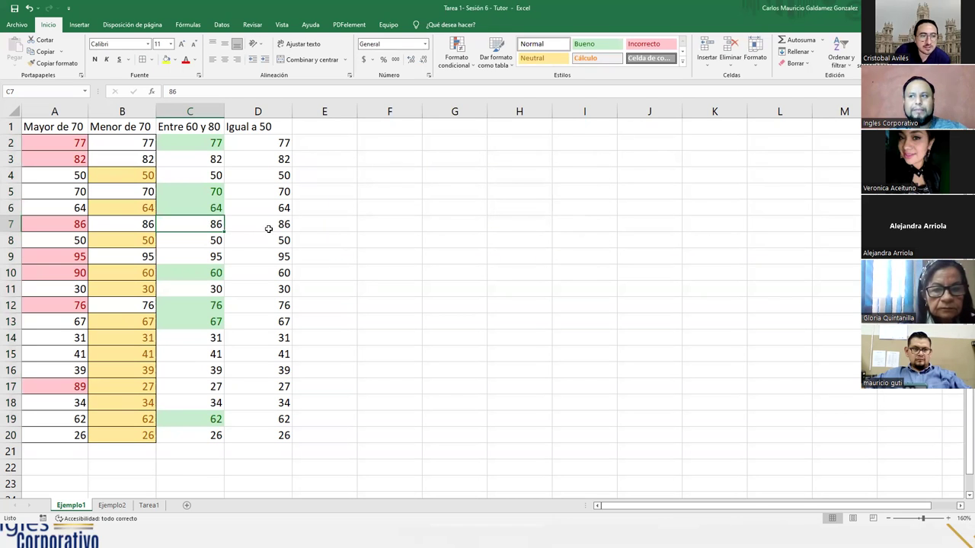
{"action": "left_click", "coordinate": [180, 143]}
{"action": "left_click_drag", "start_coordinate": [188, 229], "coordinate": [180, 431]}
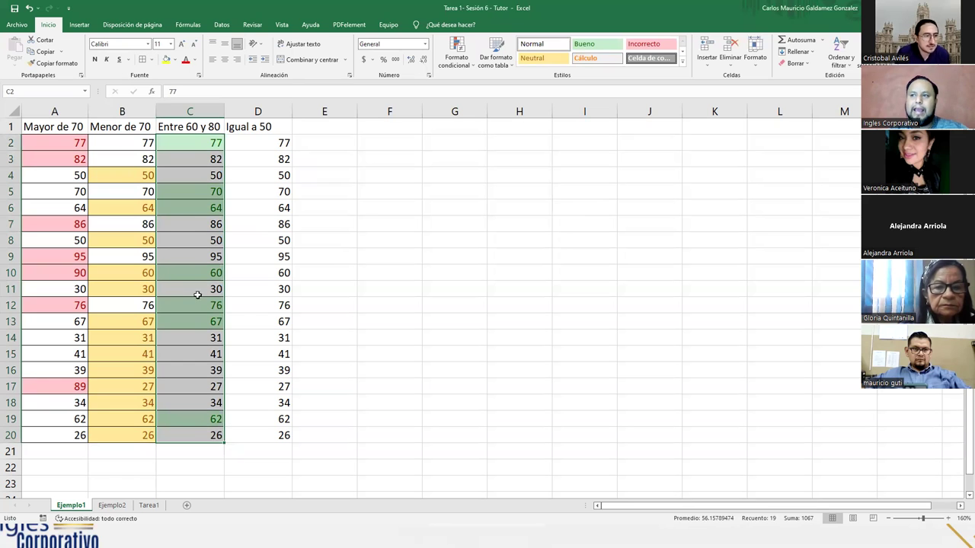
{"action": "left_click", "coordinate": [206, 322]}
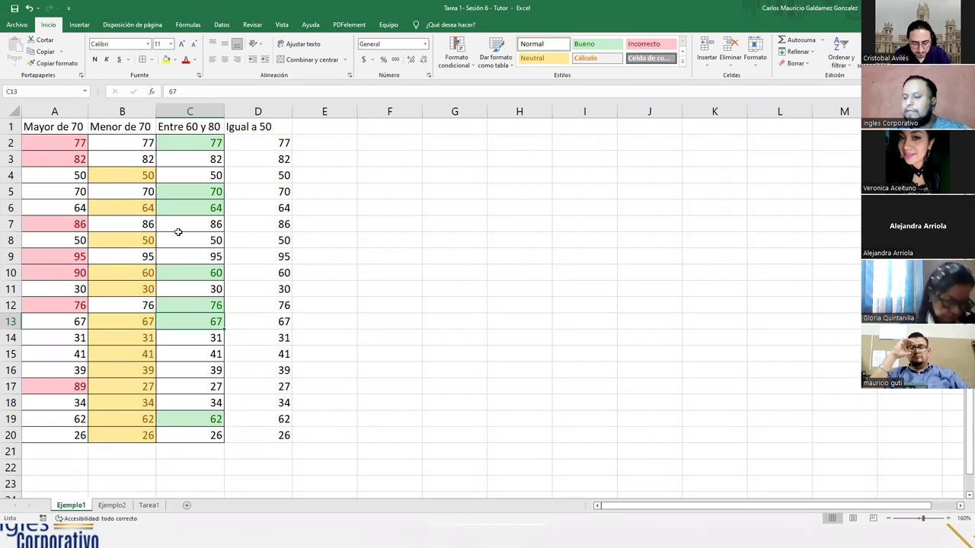
- Examine which cells in C2:C20 the "Entre 60 y 80" rule highlights
{"action": "left_click_drag", "start_coordinate": [183, 143], "coordinate": [183, 441]}
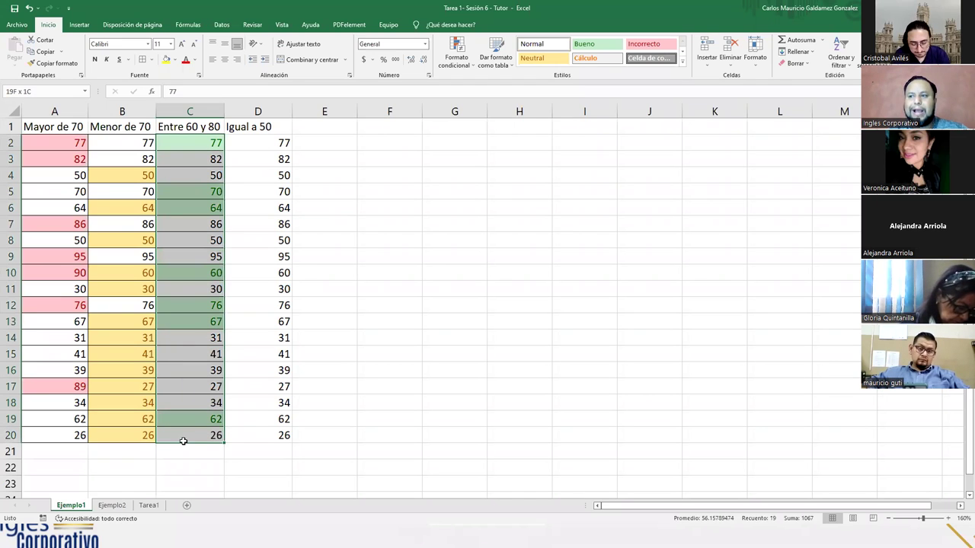
{"action": "left_click", "coordinate": [174, 125]}
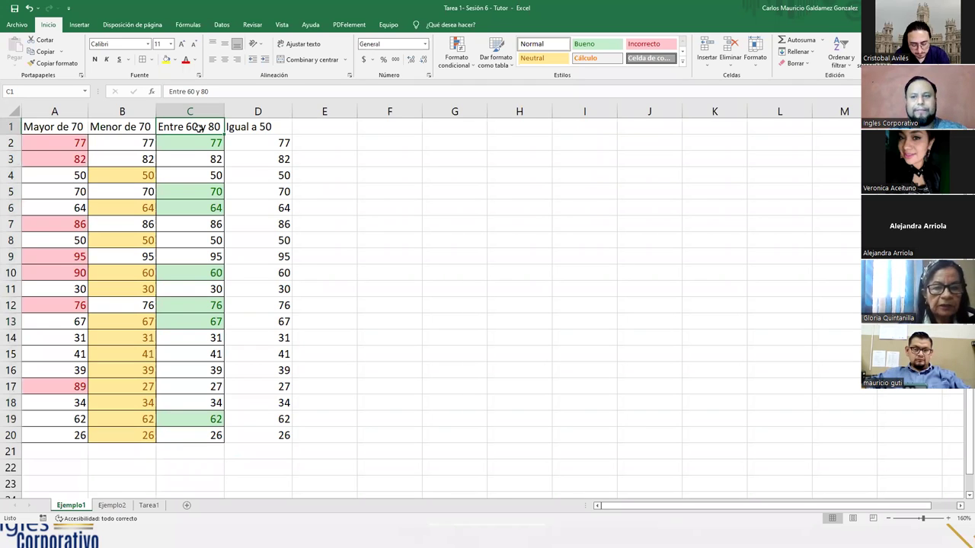
{"action": "left_click_drag", "start_coordinate": [190, 145], "coordinate": [200, 439]}
{"action": "left_click", "coordinate": [195, 422]}
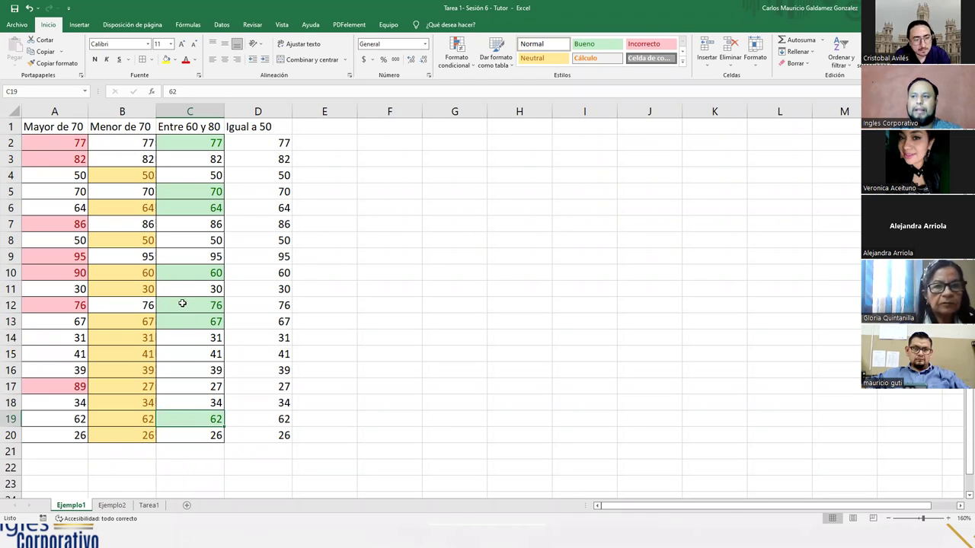
{"action": "left_click_drag", "start_coordinate": [182, 303], "coordinate": [178, 318]}
{"action": "left_click_drag", "start_coordinate": [178, 208], "coordinate": [174, 185]}
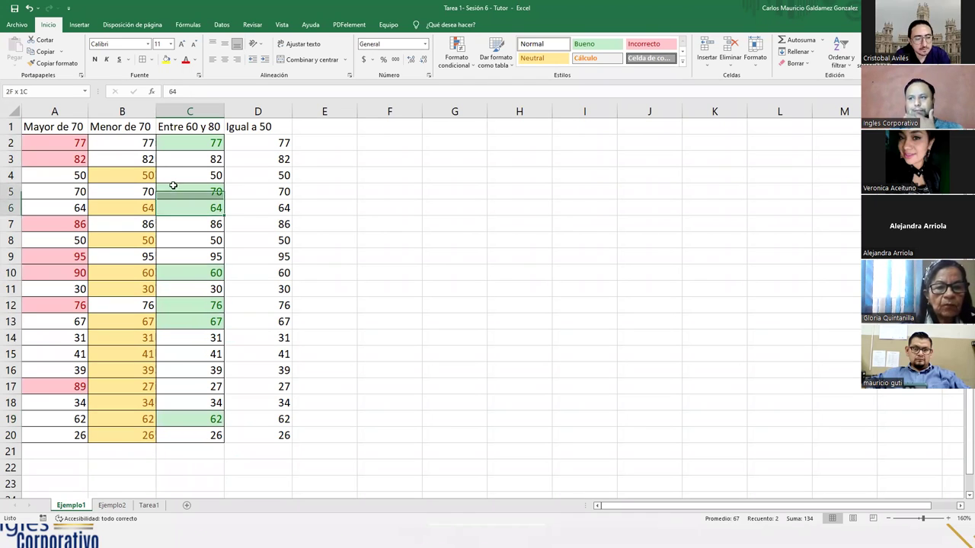
{"action": "left_click", "coordinate": [174, 144]}
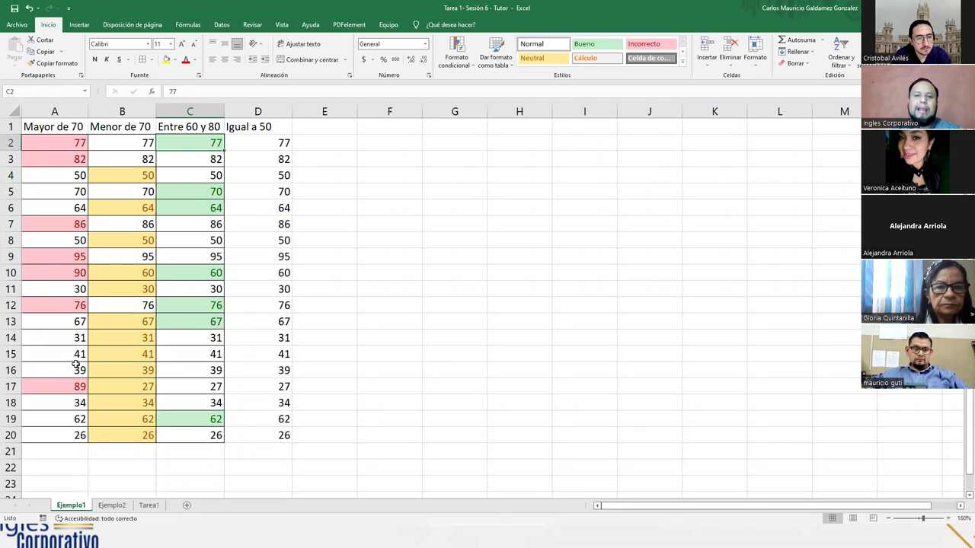
- Try to copy A2:A20 over the "Menor de 70" column starting at B2, and undo the paste
{"action": "left_click_drag", "start_coordinate": [48, 140], "coordinate": [54, 437]}
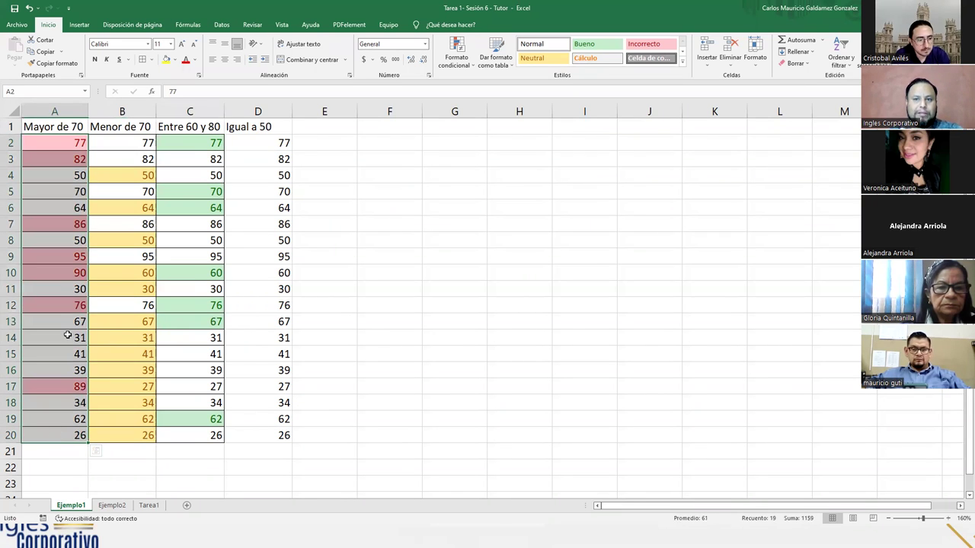
{"action": "key", "text": "ctrl+c"}
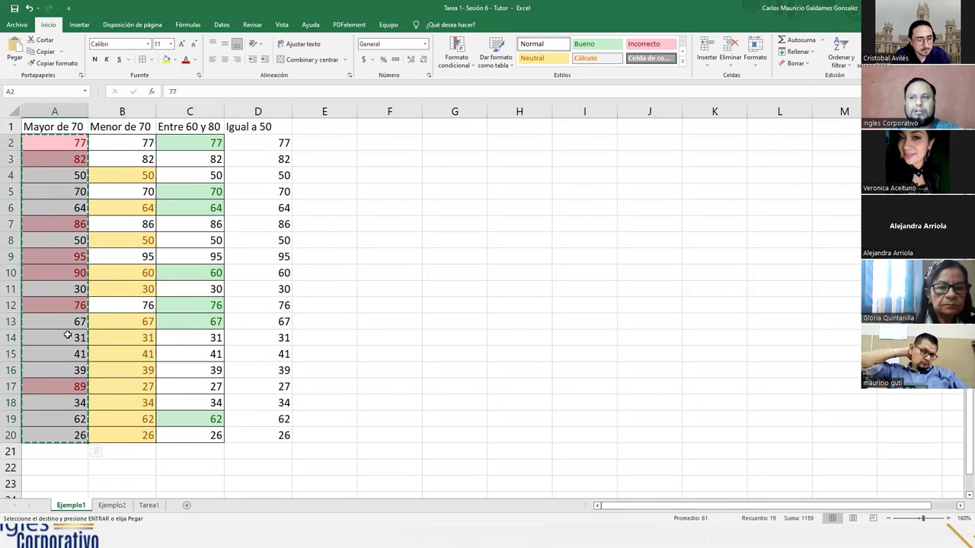
{"action": "left_click", "coordinate": [124, 143]}
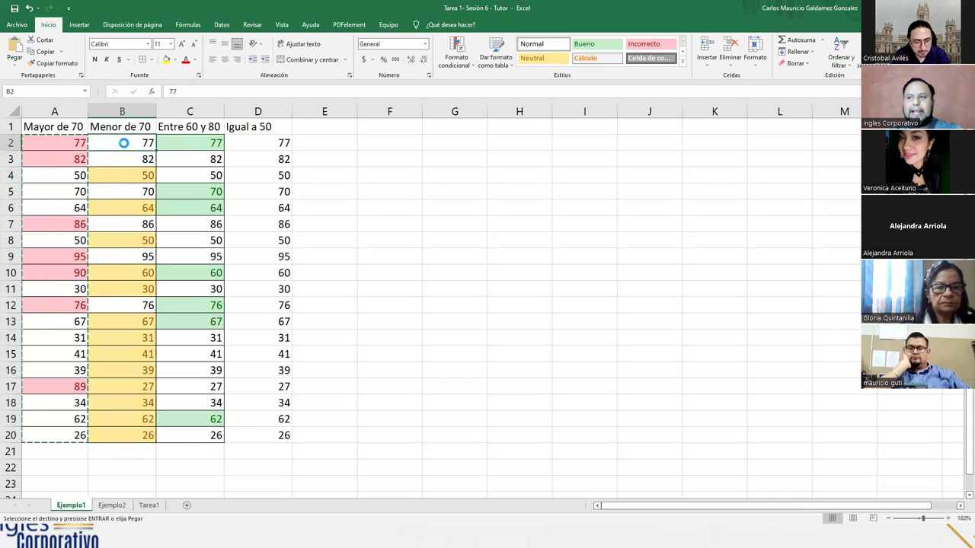
{"action": "key", "text": "ctrl+v"}
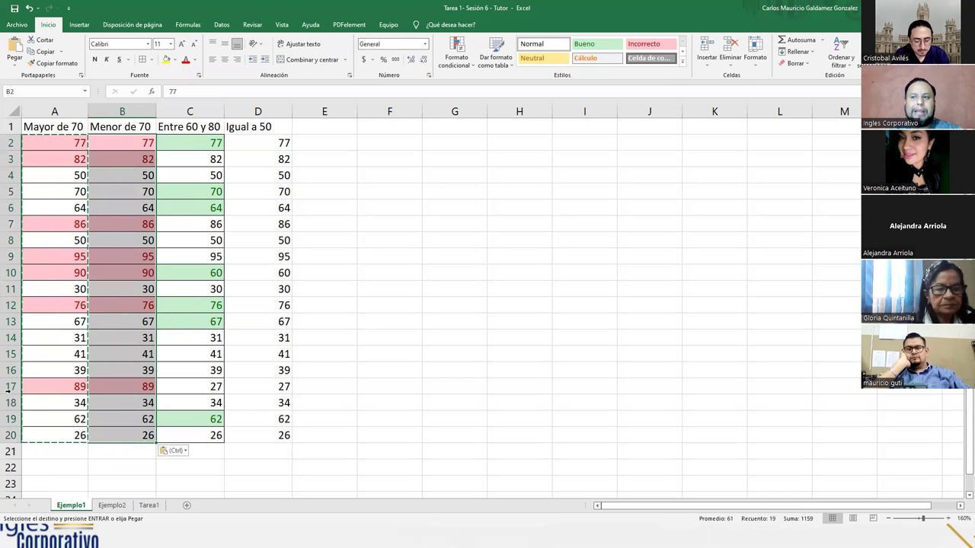
{"action": "key", "text": "ctrl+z"}
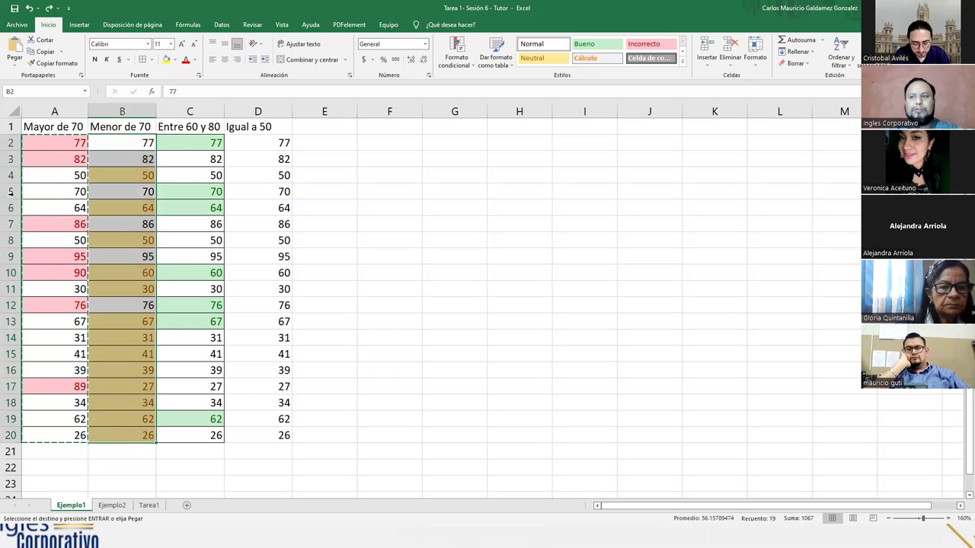
{"action": "key", "text": "Escape"}
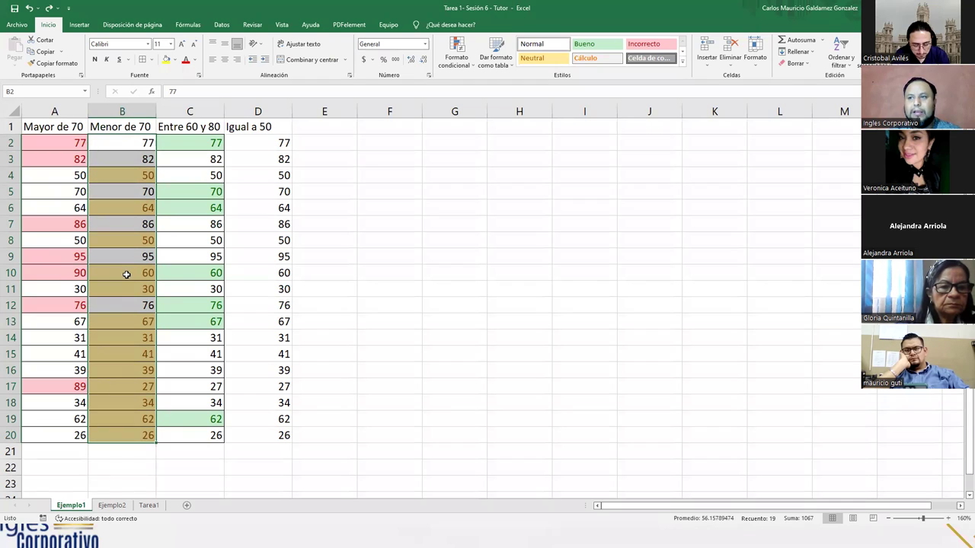
- Change cell B10 to 90 and cell B17 to 87 in the "Menor de 70" column
{"action": "left_click", "coordinate": [127, 275]}
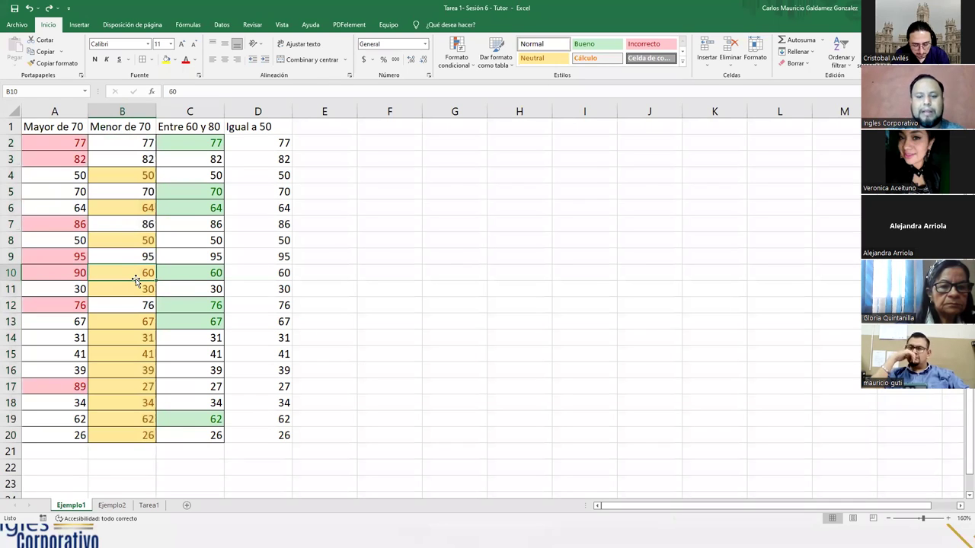
{"action": "type", "text": "90"}
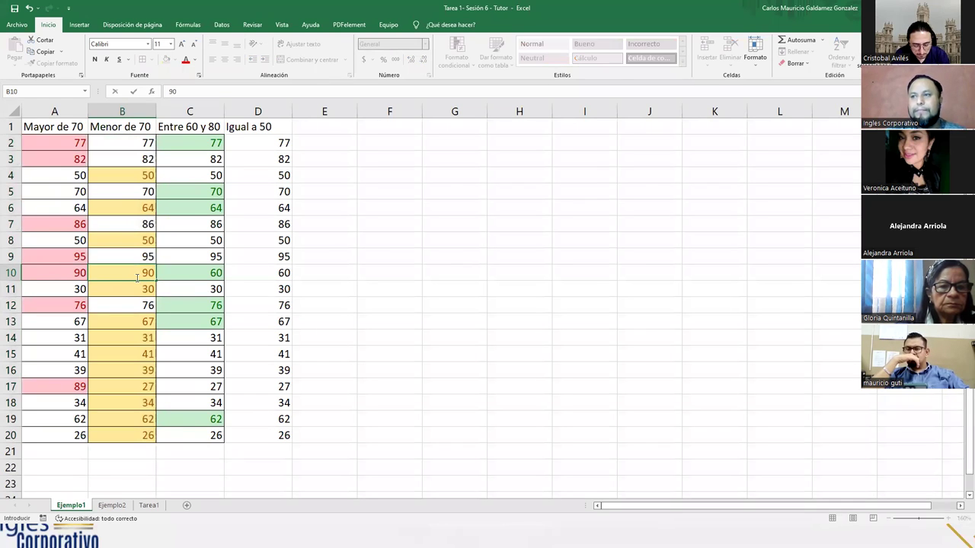
{"action": "key", "text": "Return"}
{"action": "key", "text": "Down"}
{"action": "key", "text": "Down"}
{"action": "key", "text": "Down"}
{"action": "key", "text": "Down"}
{"action": "key", "text": "Down"}
{"action": "key", "text": "Down"}
{"action": "key", "text": "Down"}
{"action": "key", "text": "Down"}
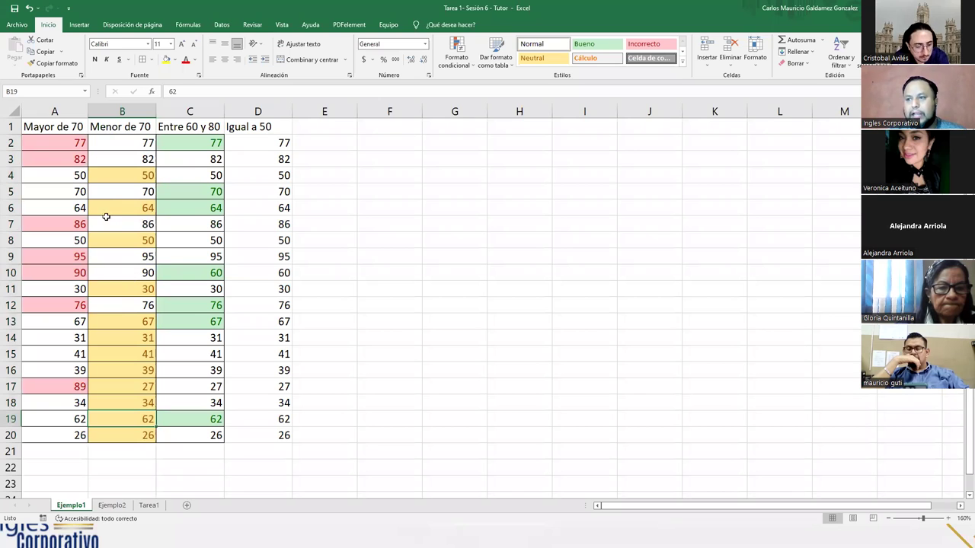
{"action": "left_click", "coordinate": [140, 390]}
{"action": "type", "text": "87"}
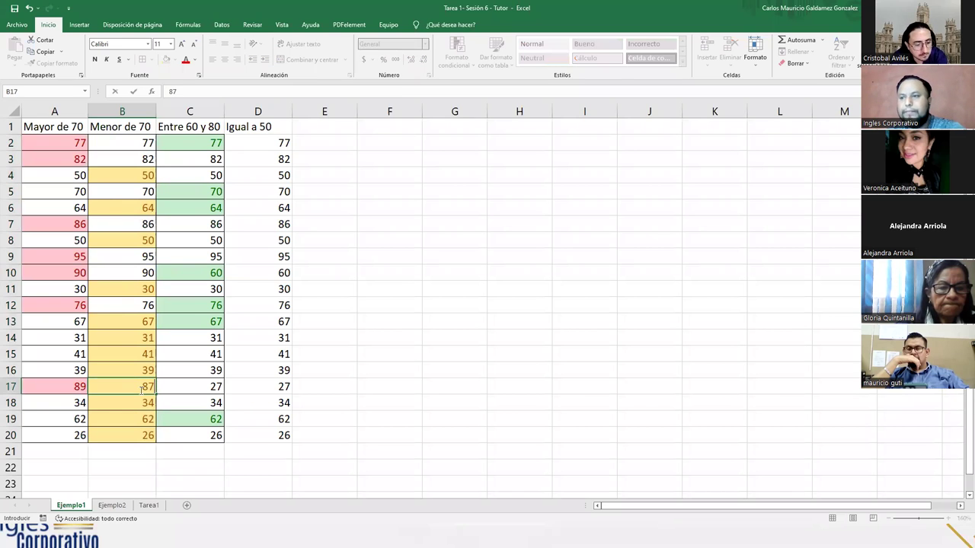
{"action": "key", "text": "Return"}
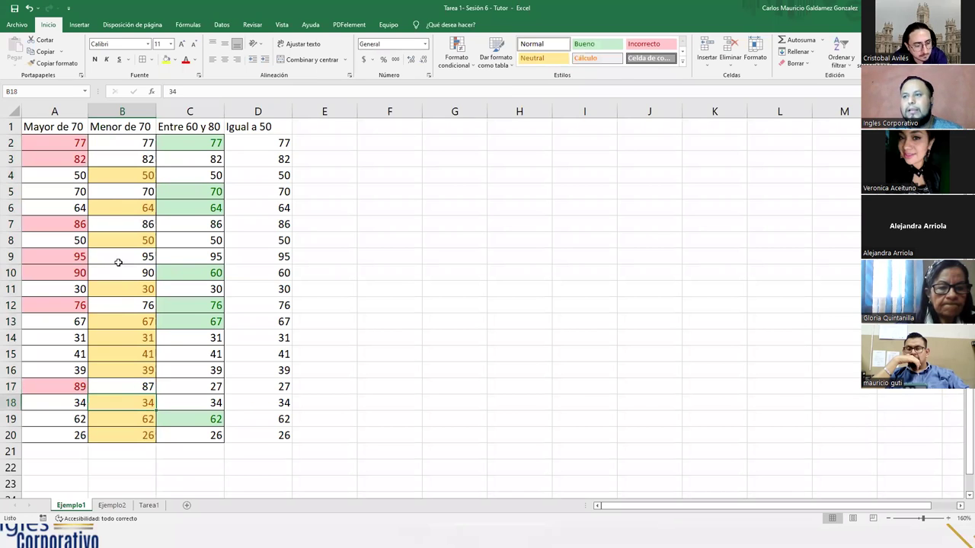
- Change cells C17 and D17 to 87 in the "Entre 60 y 80" and "Igual a 50" columns
{"action": "left_click", "coordinate": [192, 380]}
{"action": "type", "text": "87"}
{"action": "key", "text": "Tab"}
{"action": "type", "text": "87"}
{"action": "key", "text": "Up"}
{"action": "key", "text": "Up"}
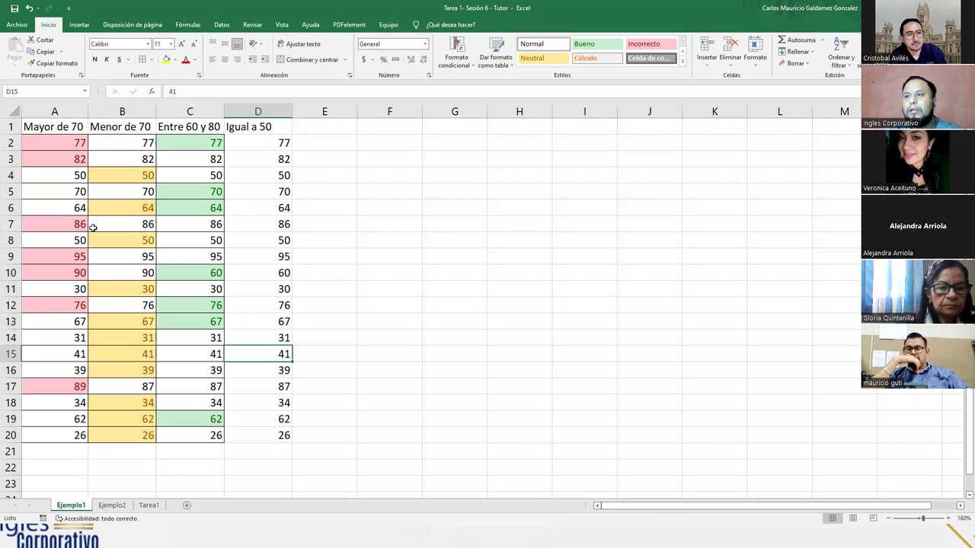
- Change cells C10 and D10 to 90 in the "Entre 60 y 80" and "Igual a 50" columns
{"action": "left_click", "coordinate": [186, 274]}
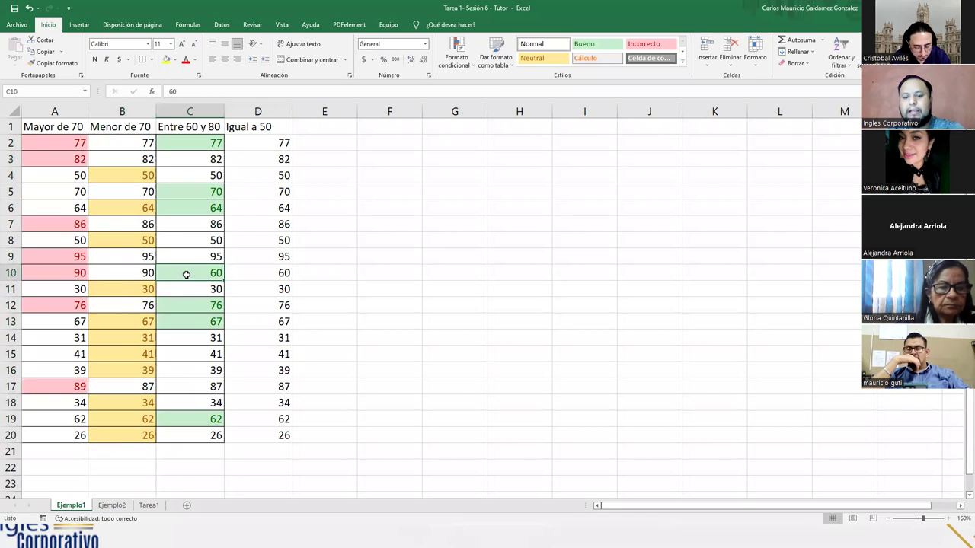
{"action": "type", "text": "90"}
{"action": "key", "text": "Tab"}
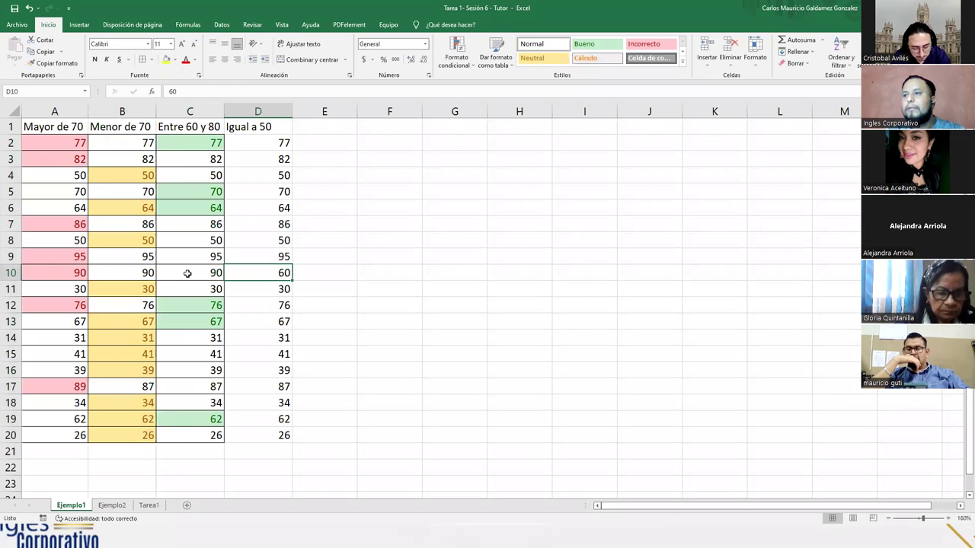
{"action": "type", "text": "90"}
{"action": "key", "text": "Return"}
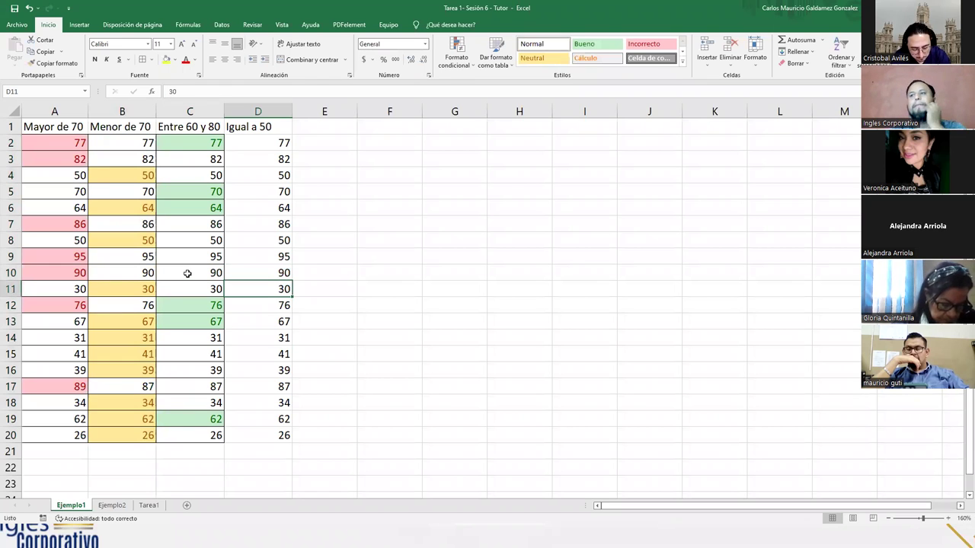
{"action": "left_click", "coordinate": [188, 274]}
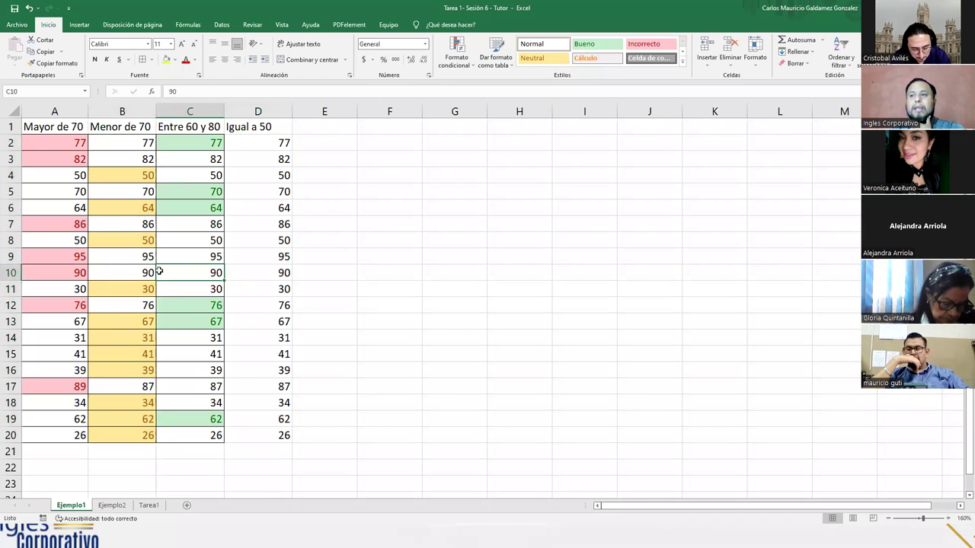
{"action": "left_click_drag", "start_coordinate": [73, 276], "coordinate": [174, 272]}
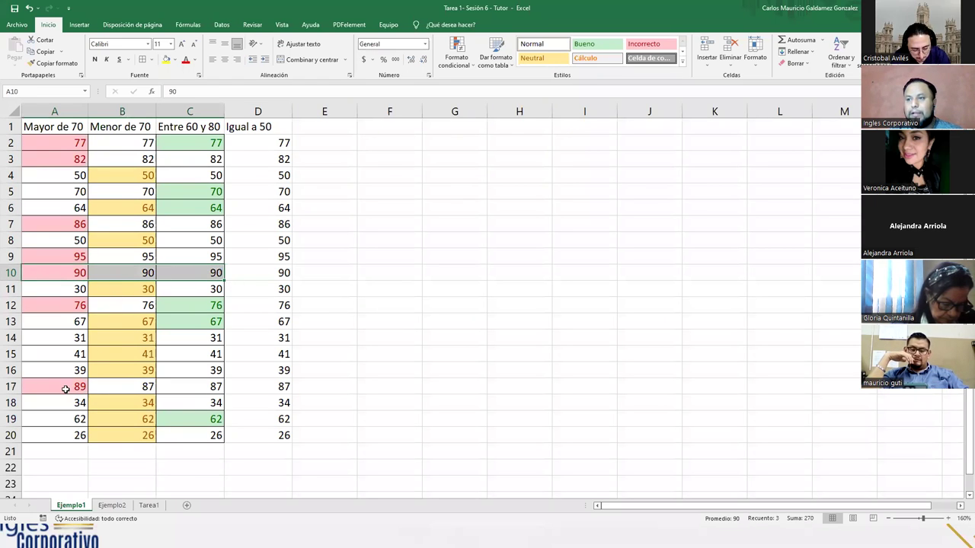
- Change cells B17, C17 and D17 to 89 so they match the value in A17
{"action": "left_click", "coordinate": [123, 388]}
{"action": "type", "text": "89"}
{"action": "key", "text": "Tab"}
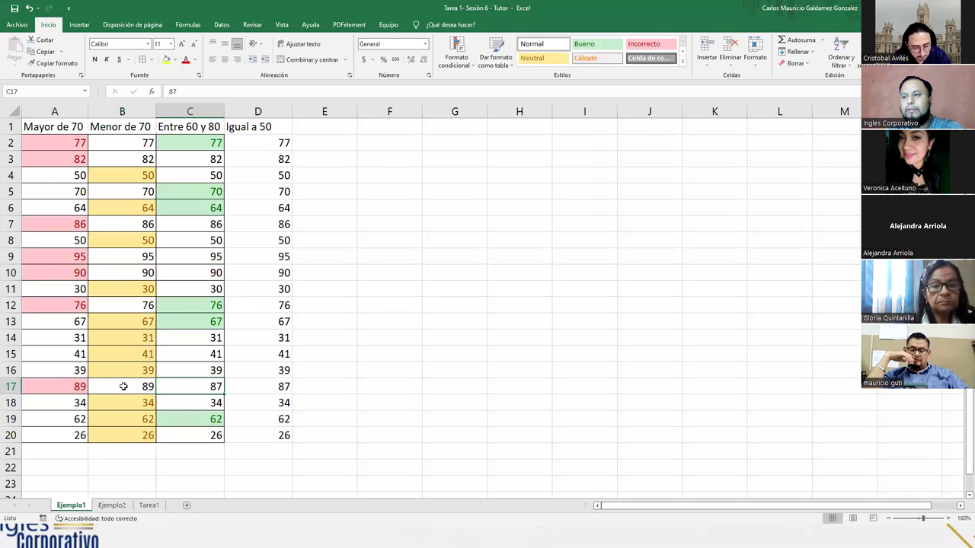
{"action": "type", "text": "89"}
{"action": "key", "text": "Tab"}
{"action": "type", "text": "89"}
{"action": "key", "text": "Down"}
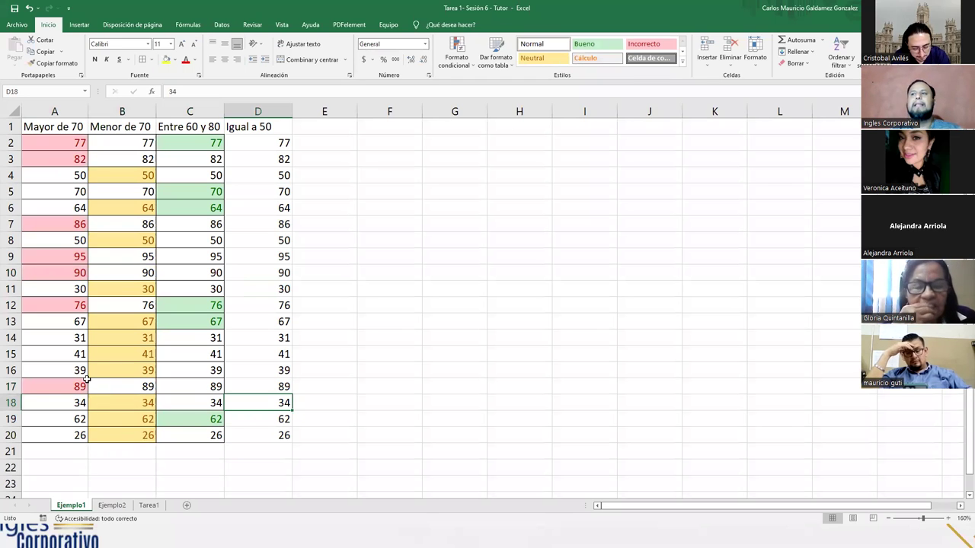
- Highlight cells equal to 50 in D2:D20 with "Relleno rojo claro" and add borders to all cells of that range
{"action": "left_click_drag", "start_coordinate": [242, 142], "coordinate": [266, 433]}
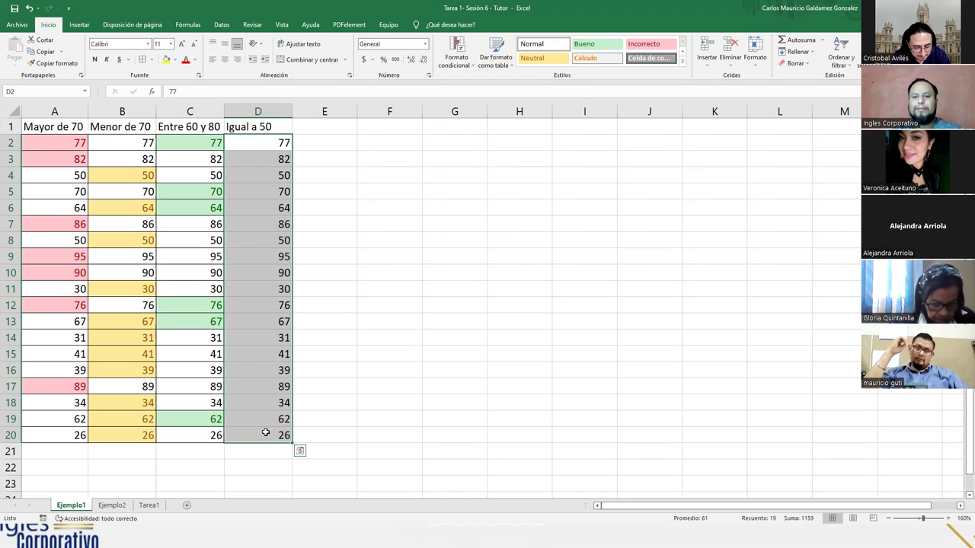
{"action": "left_click", "coordinate": [237, 219]}
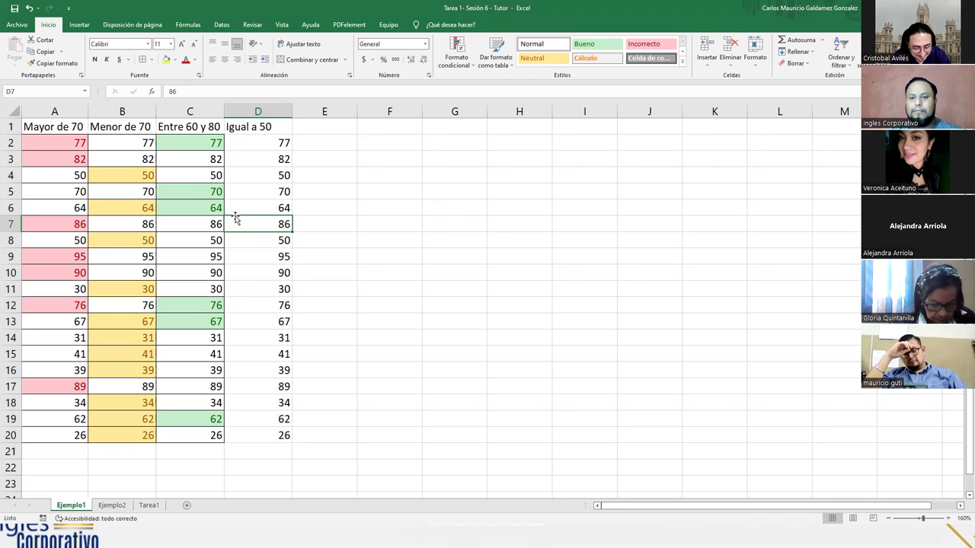
{"action": "left_click", "coordinate": [265, 144]}
{"action": "left_click_drag", "start_coordinate": [265, 145], "coordinate": [266, 434]}
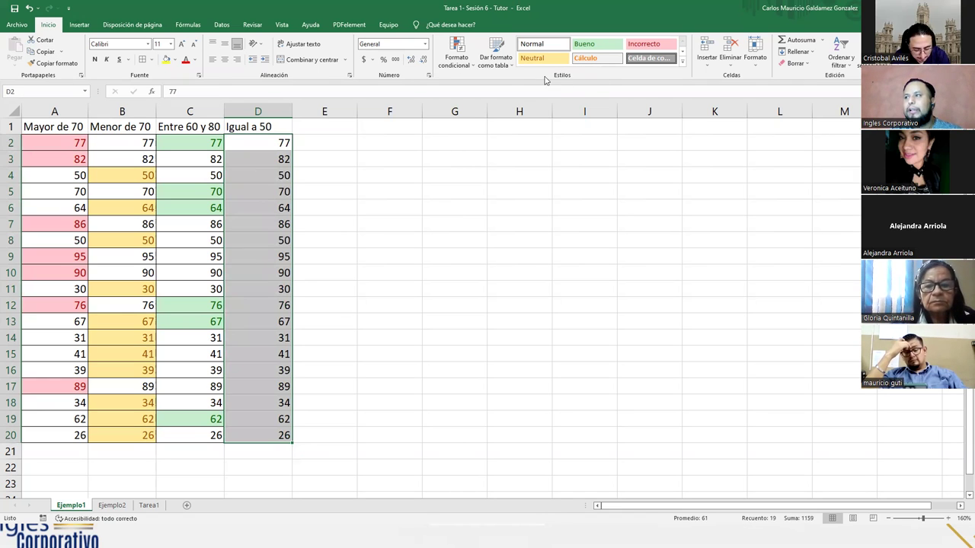
{"action": "left_click", "coordinate": [457, 65]}
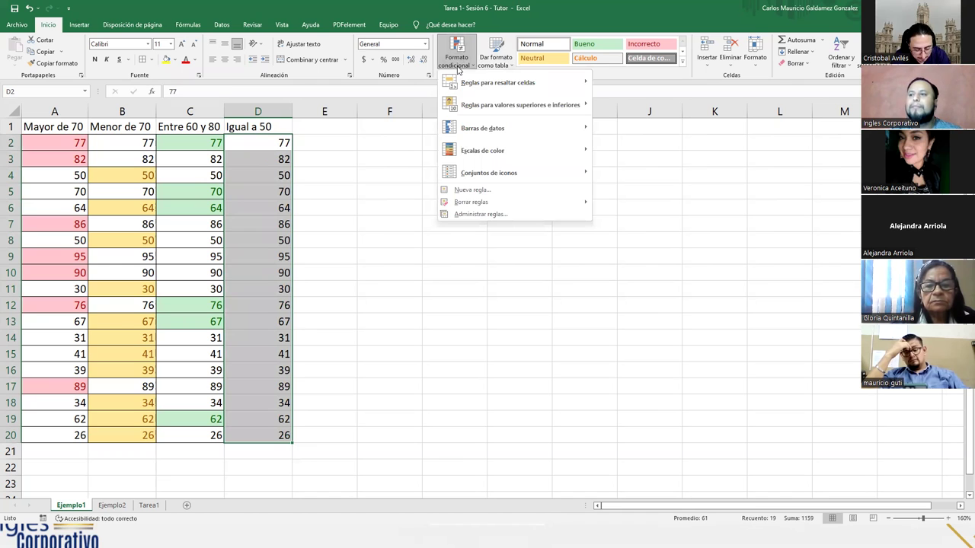
{"action": "mouse_move", "coordinate": [559, 86]}
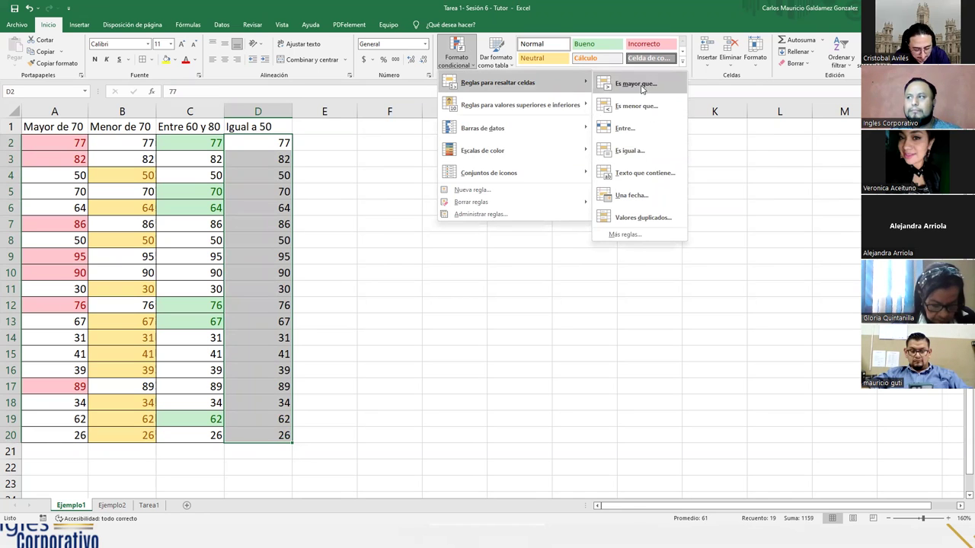
{"action": "left_click", "coordinate": [660, 151]}
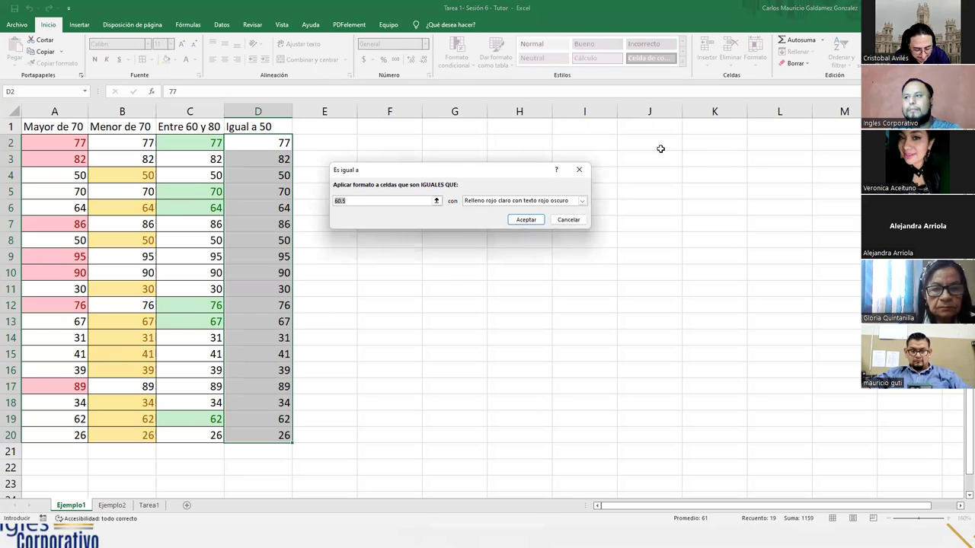
{"action": "type", "text": "50"}
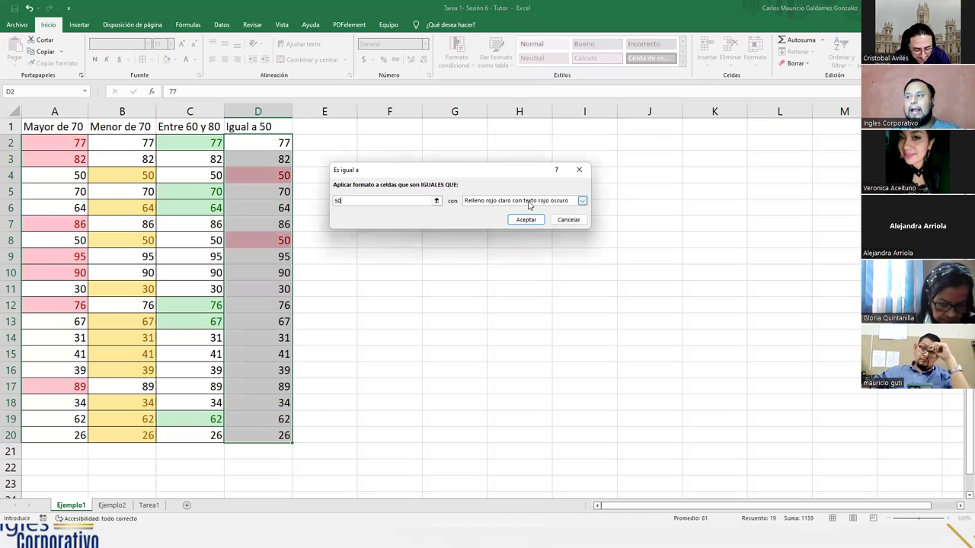
{"action": "left_click", "coordinate": [529, 201]}
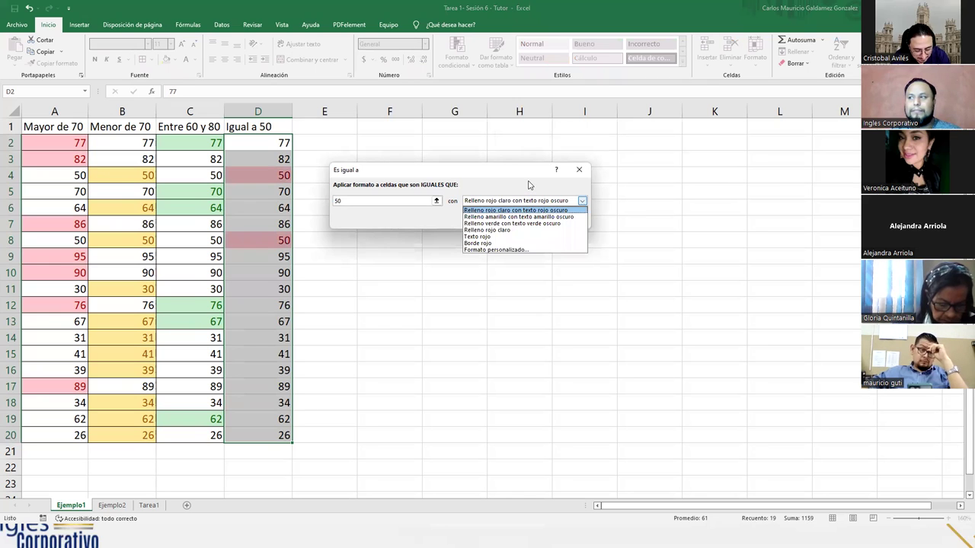
{"action": "left_click", "coordinate": [531, 230]}
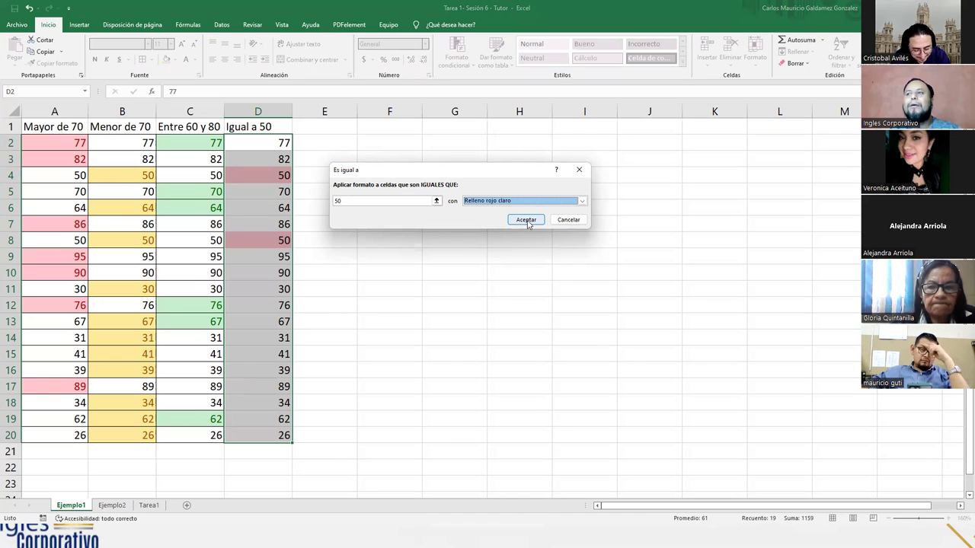
{"action": "left_click", "coordinate": [527, 222]}
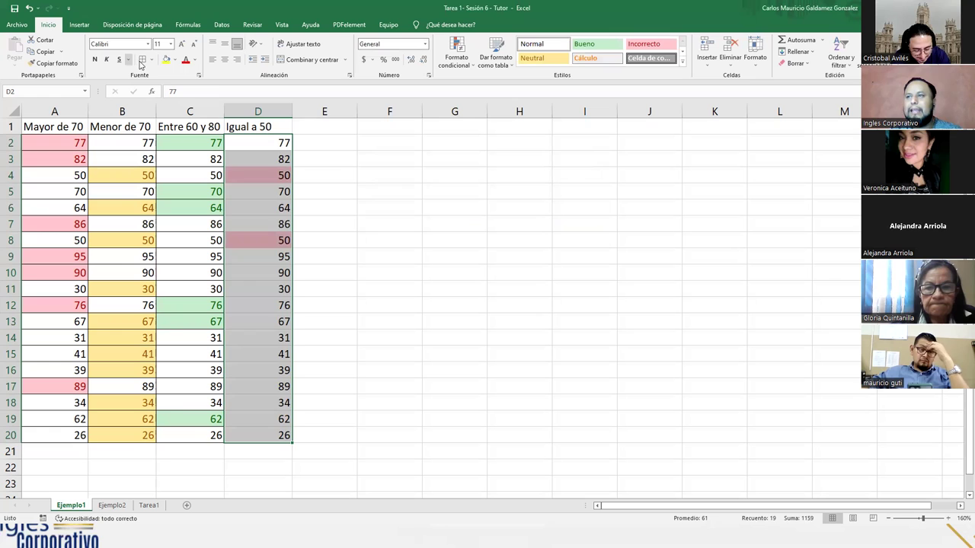
{"action": "left_click", "coordinate": [278, 240]}
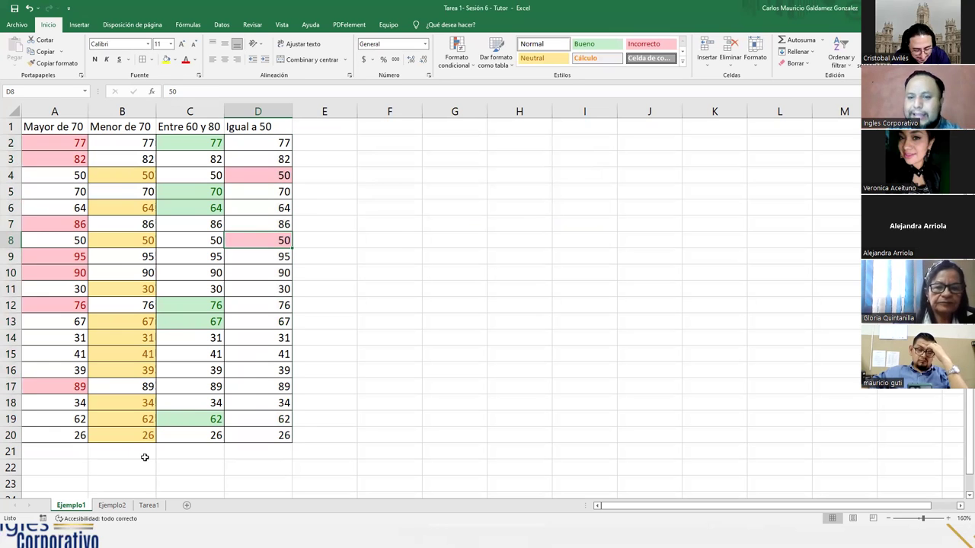
- Examine the formatted range A2:D20, the available highlight rule types and the column headers they correspond to
{"action": "left_click", "coordinate": [158, 285]}
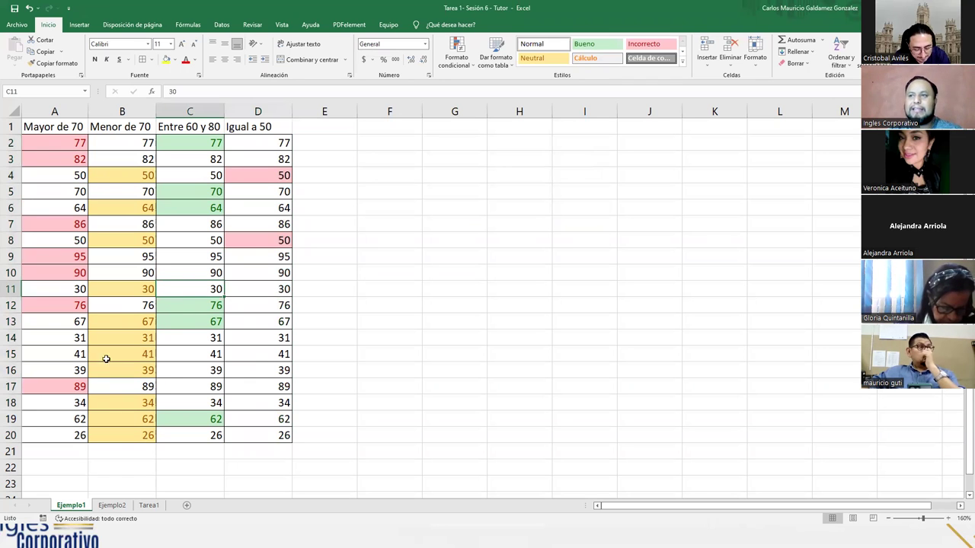
{"action": "left_click_drag", "start_coordinate": [44, 142], "coordinate": [248, 431]}
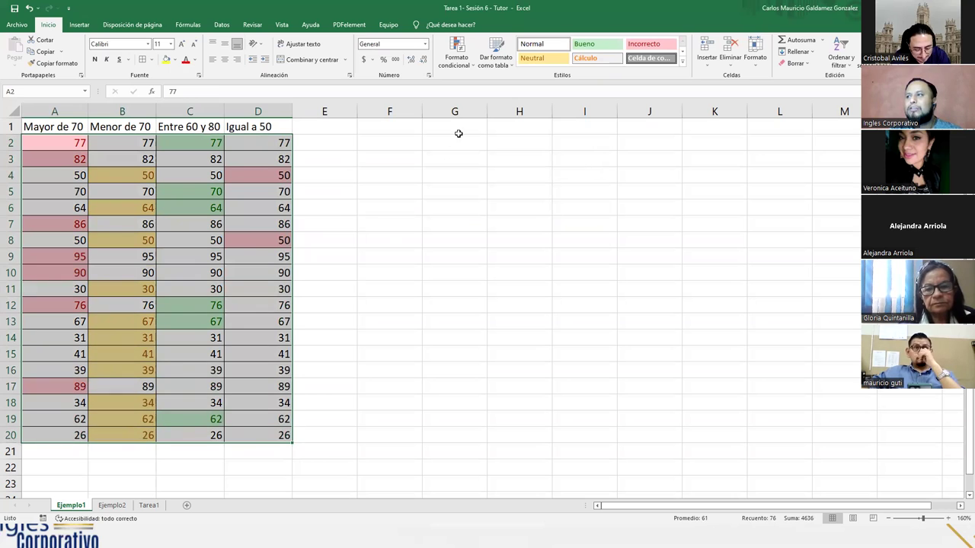
{"action": "left_click", "coordinate": [471, 67]}
{"action": "mouse_move", "coordinate": [508, 87]}
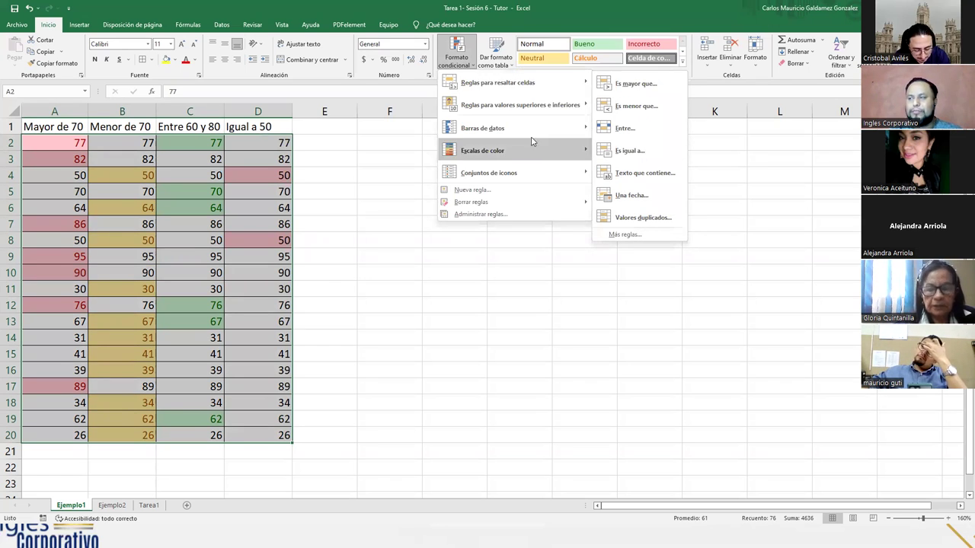
{"action": "left_click", "coordinate": [148, 101]}
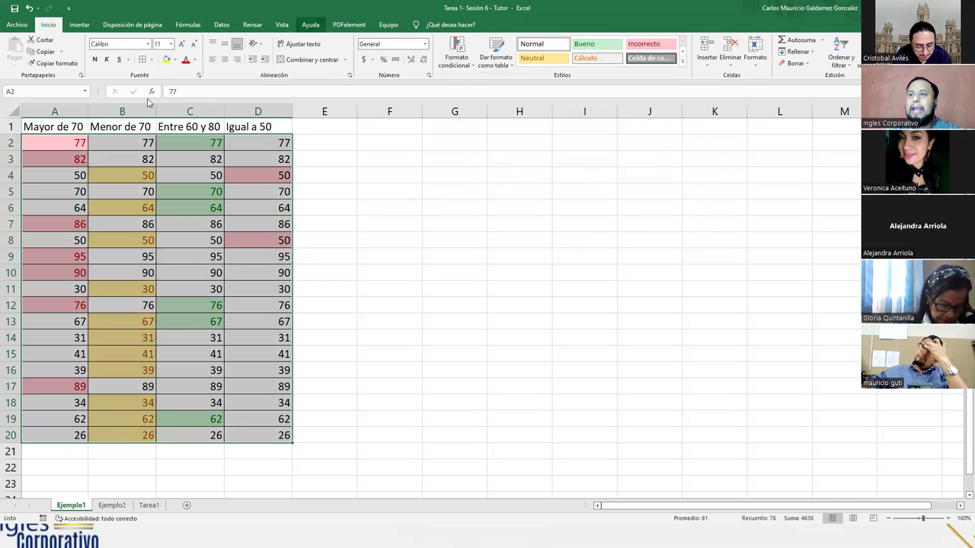
{"action": "left_click", "coordinate": [85, 127]}
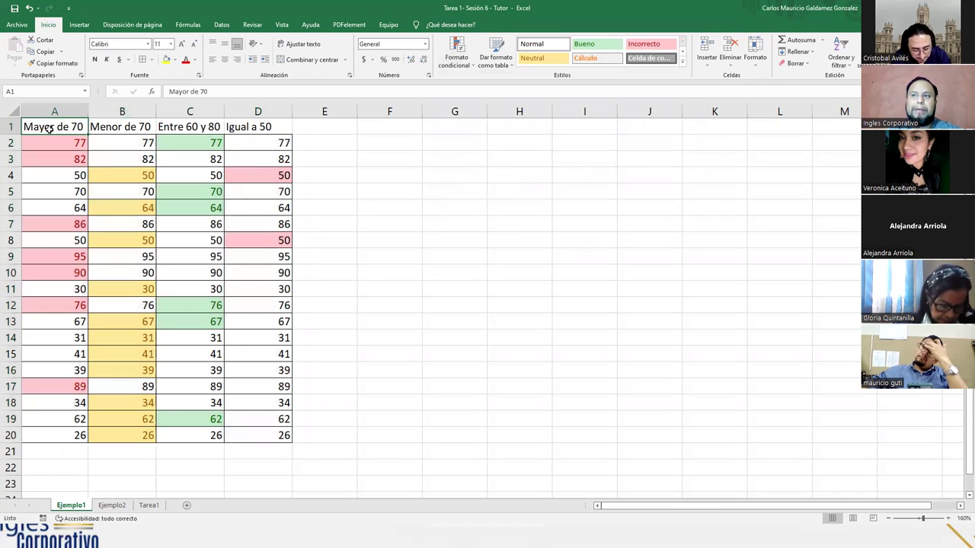
{"action": "left_click", "coordinate": [105, 131]}
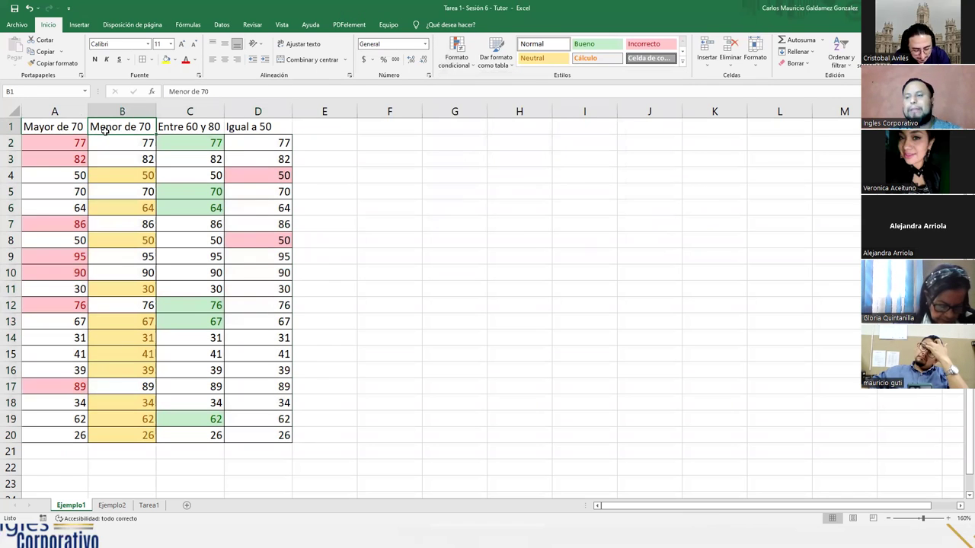
{"action": "left_click", "coordinate": [191, 128]}
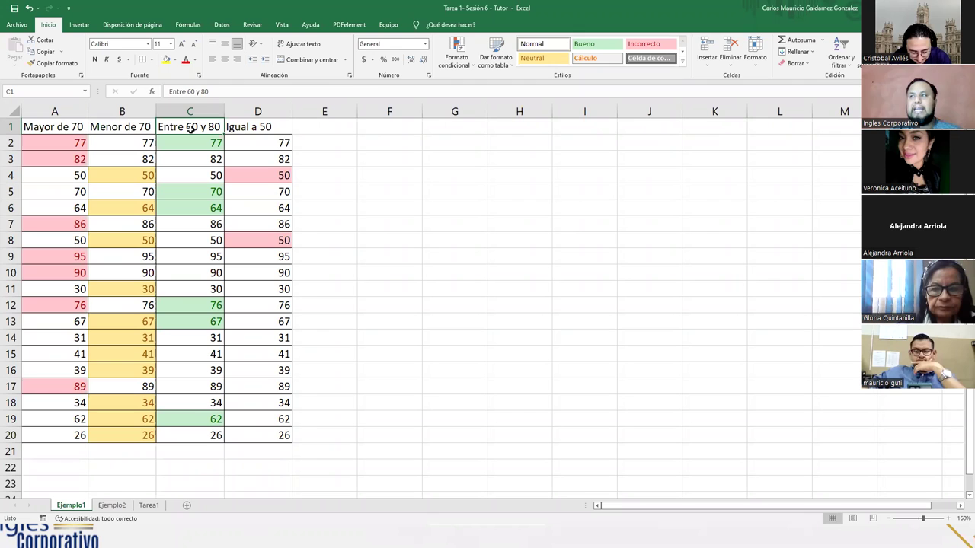
- Examine the format choices offered for the "Es mayor que" highlight rule, and dismiss it without applying anything
{"action": "left_click", "coordinate": [466, 64]}
{"action": "mouse_move", "coordinate": [579, 88]}
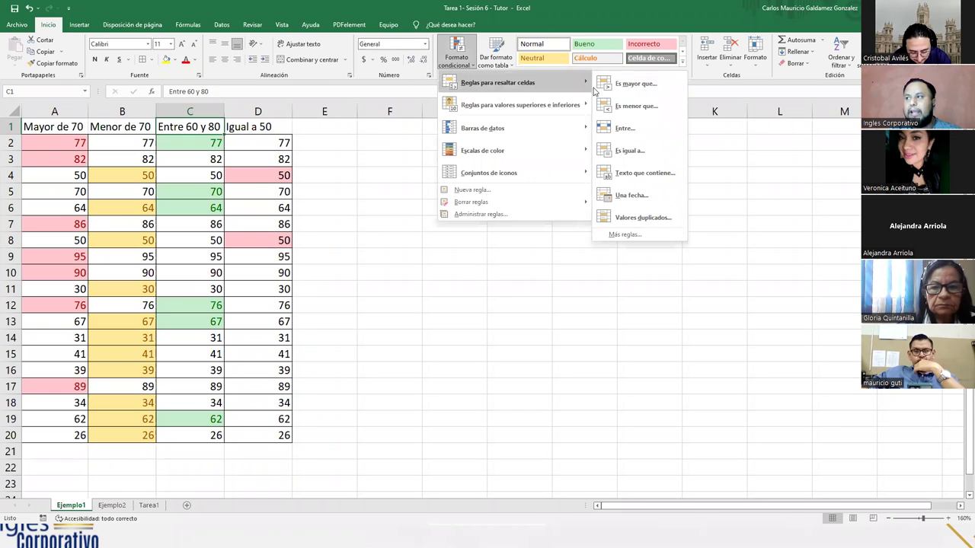
{"action": "left_click", "coordinate": [626, 92]}
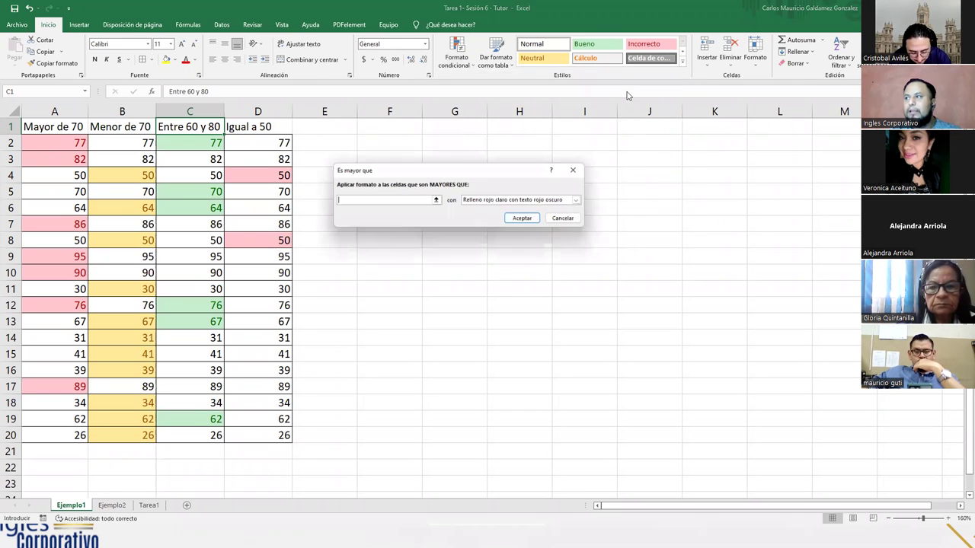
{"action": "left_click", "coordinate": [582, 201]}
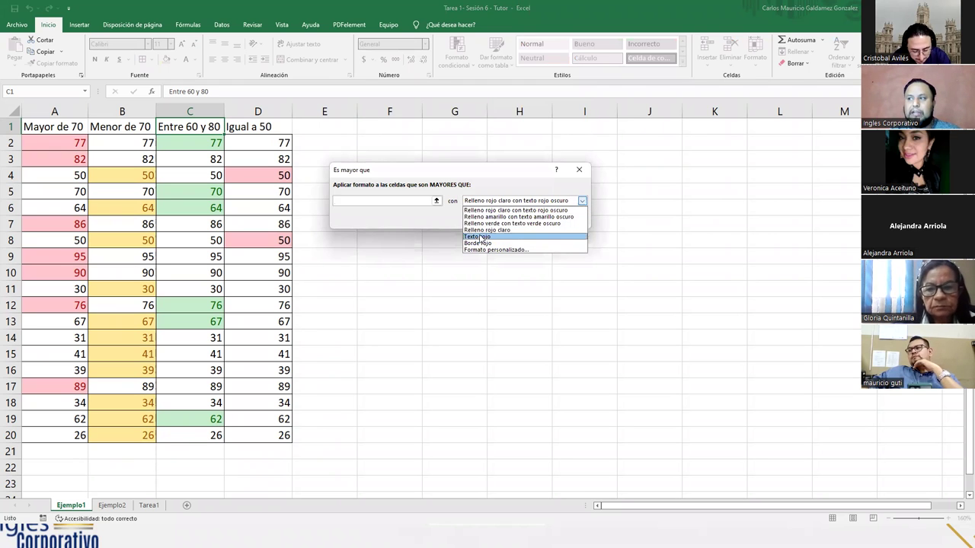
{"action": "left_click", "coordinate": [577, 176]}
{"action": "left_click", "coordinate": [579, 169]}
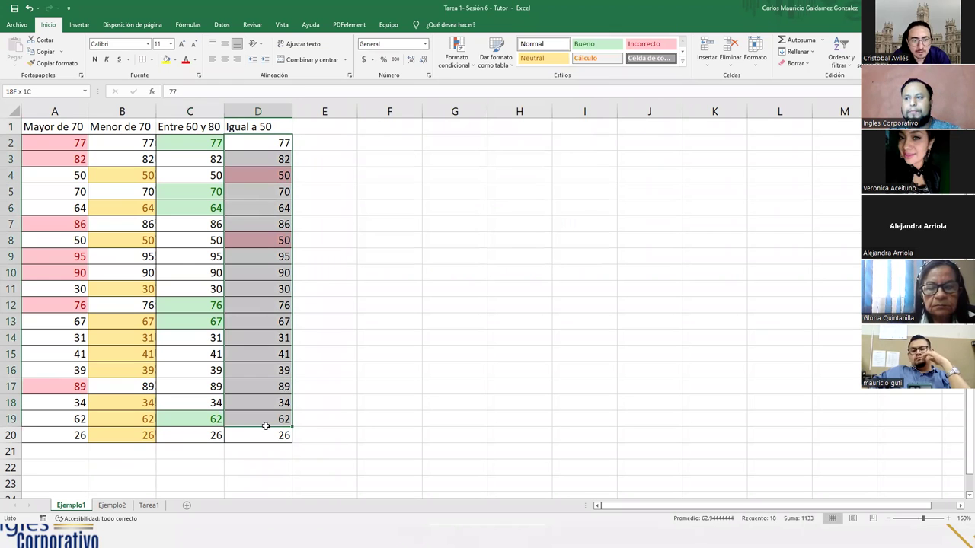
- Copy the values A2:A20 from the Ejemplo2 sheet into Ejemplo1 starting at cell E2
{"action": "left_click", "coordinate": [112, 505]}
{"action": "left_click_drag", "start_coordinate": [71, 144], "coordinate": [81, 434]}
{"action": "key", "text": "ctrl+c"}
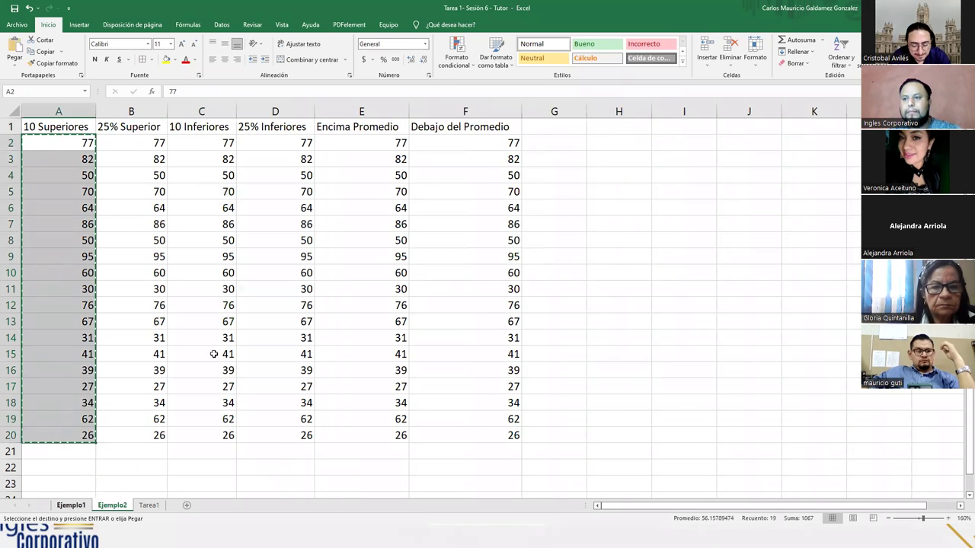
{"action": "left_click", "coordinate": [70, 505]}
{"action": "left_click", "coordinate": [339, 146]}
{"action": "key", "text": "ctrl+v"}
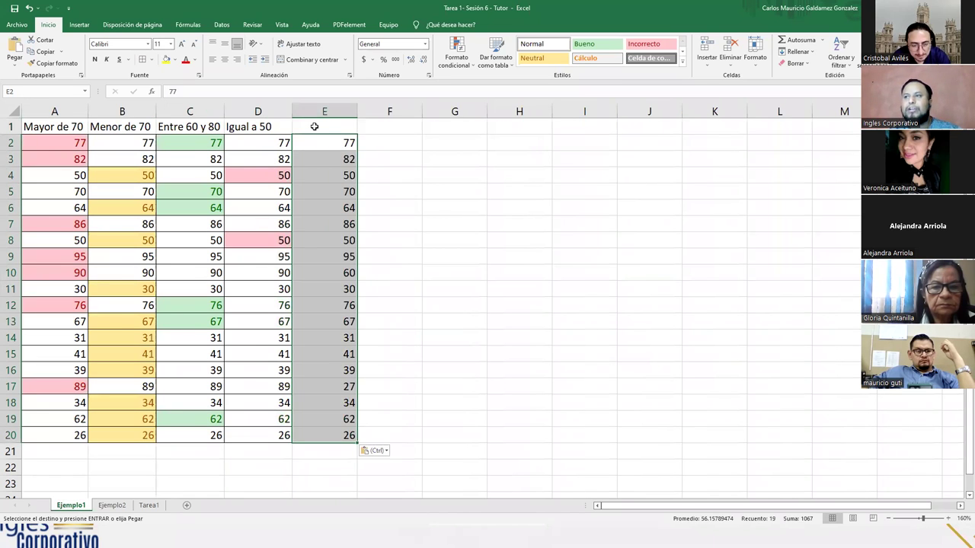
- Enter the header "Entre 25 y 55" in cell E1 above the pasted values
{"action": "left_click", "coordinate": [313, 127]}
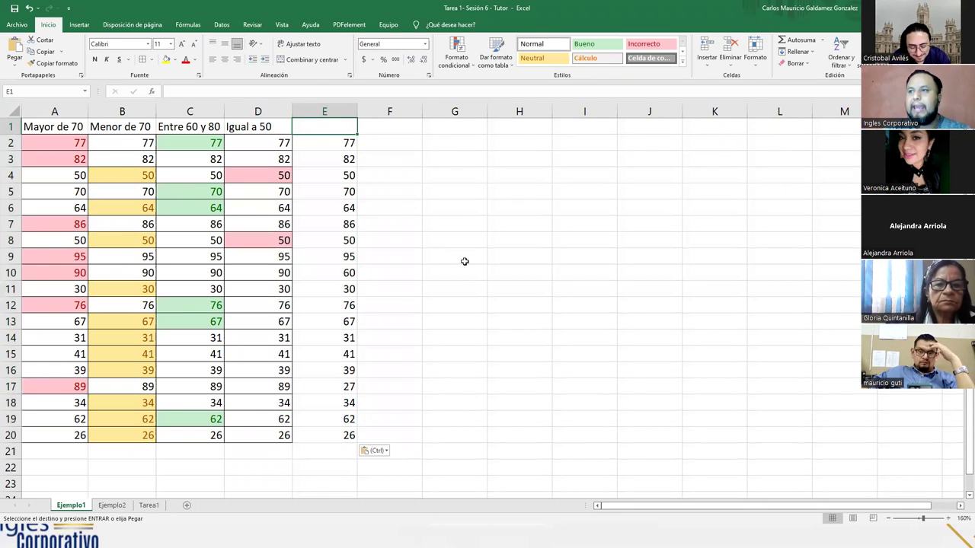
{"action": "type", "text": "Entre"}
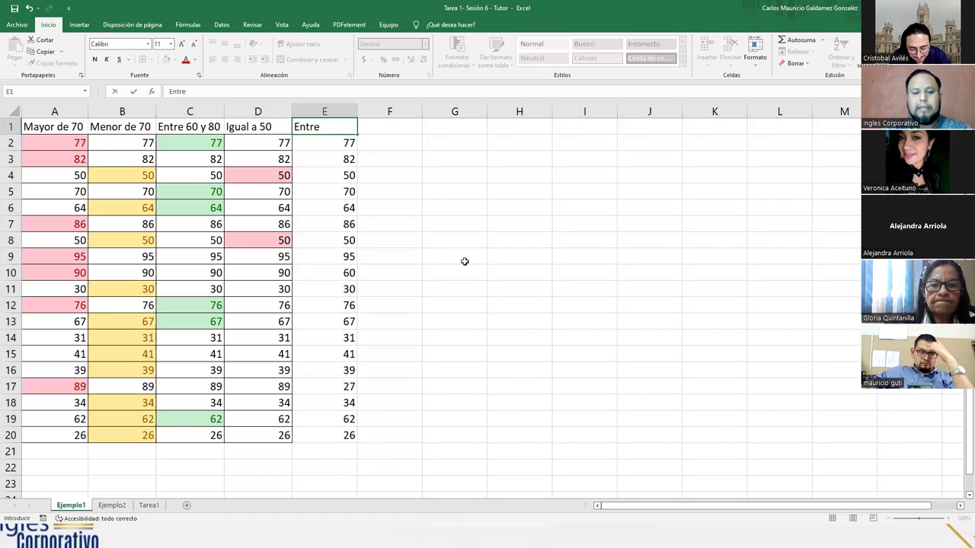
{"action": "type", "text": " 24"}
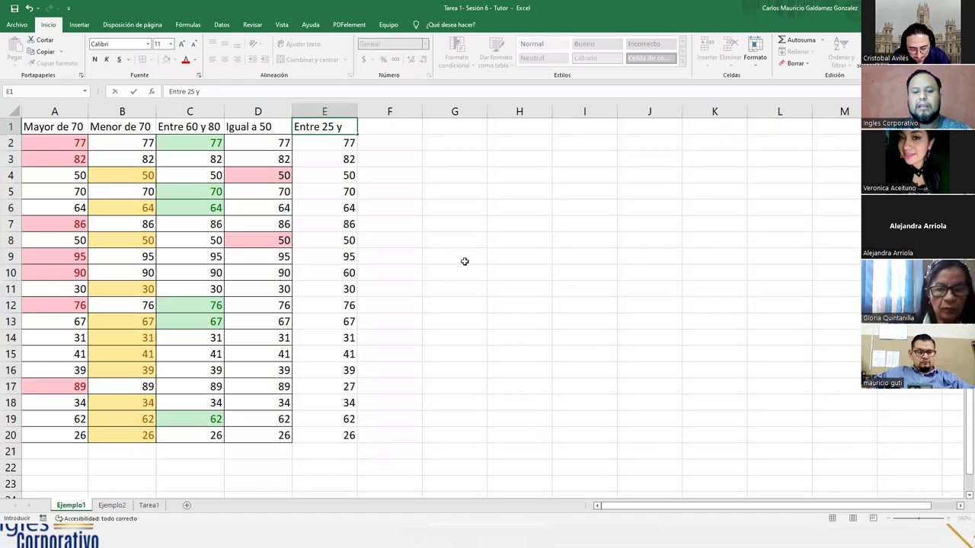
{"action": "type", "text": " 55"}
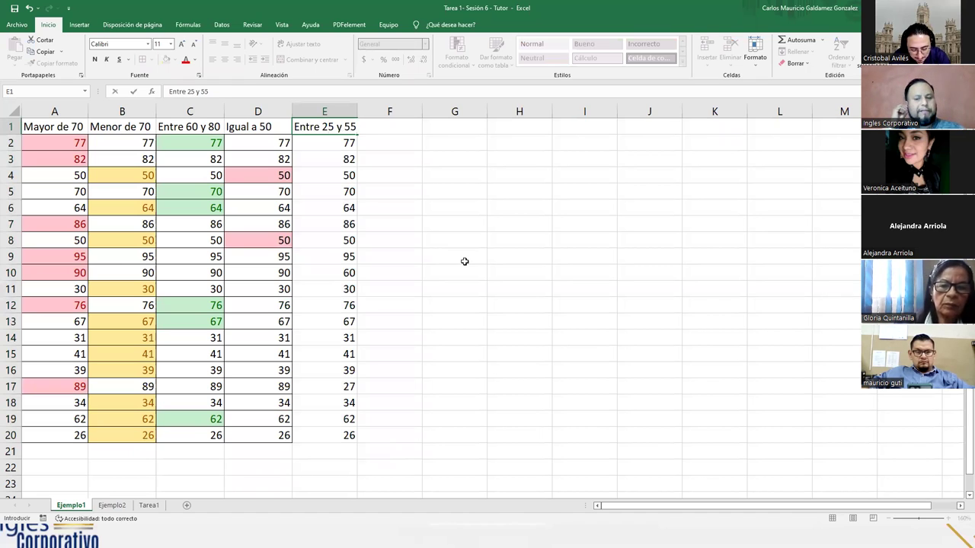
- Finish the header entry in E1 and widen column E slightly to fit its text
{"action": "key", "text": "Return"}
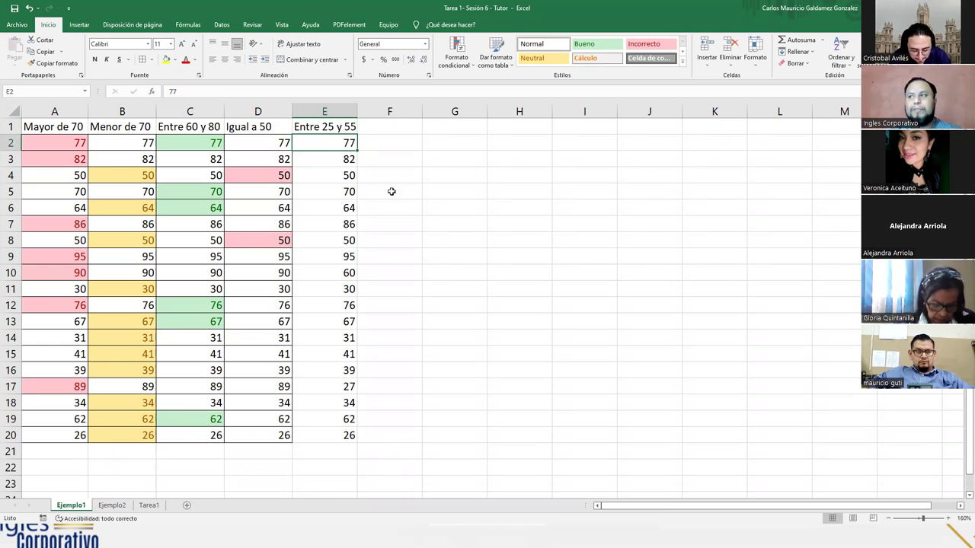
{"action": "left_click_drag", "start_coordinate": [357, 111], "coordinate": [361, 172]}
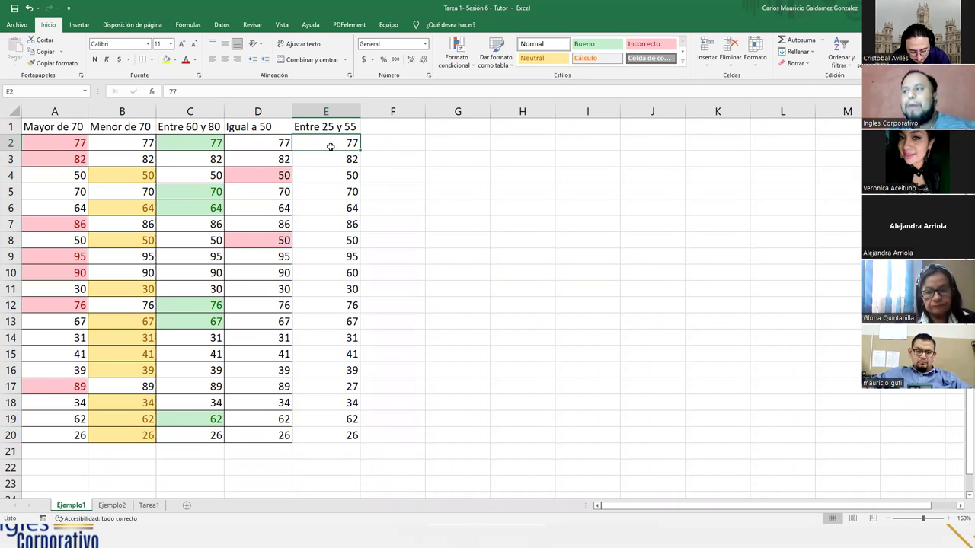
- Set up an "Entre" highlight rule on E2:E20 for values between 25 and 55, using a custom format
{"action": "left_click_drag", "start_coordinate": [316, 138], "coordinate": [330, 433]}
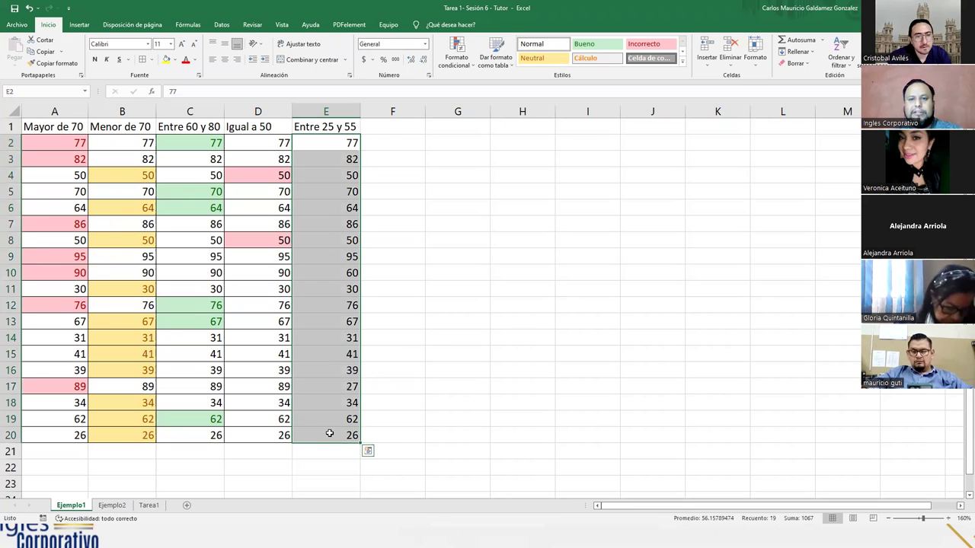
{"action": "left_click", "coordinate": [473, 68]}
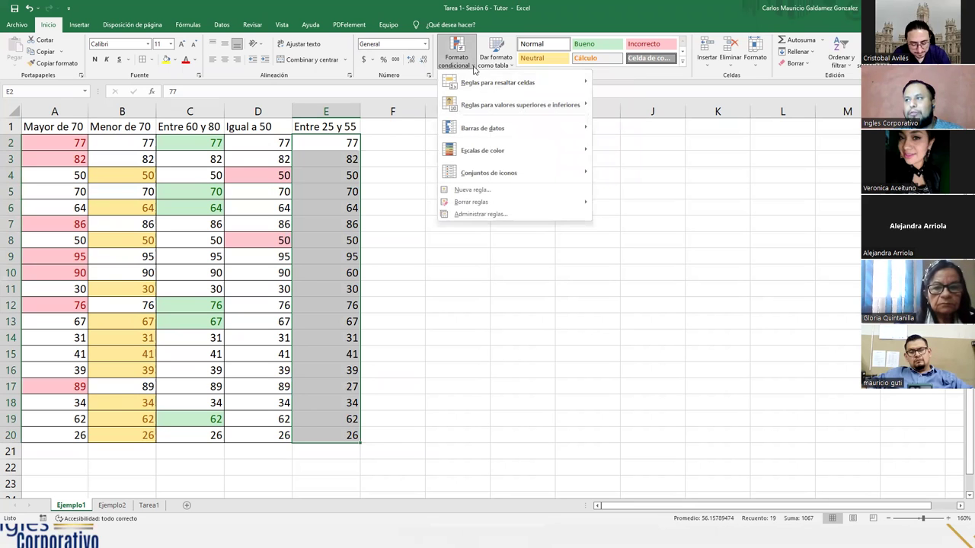
{"action": "mouse_move", "coordinate": [491, 89]}
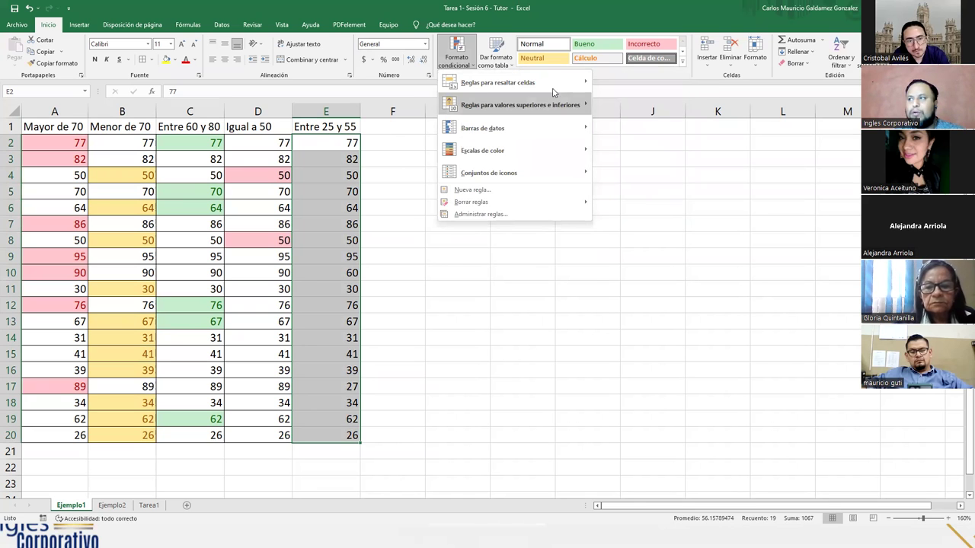
{"action": "mouse_move", "coordinate": [553, 84]}
{"action": "left_click", "coordinate": [623, 126]}
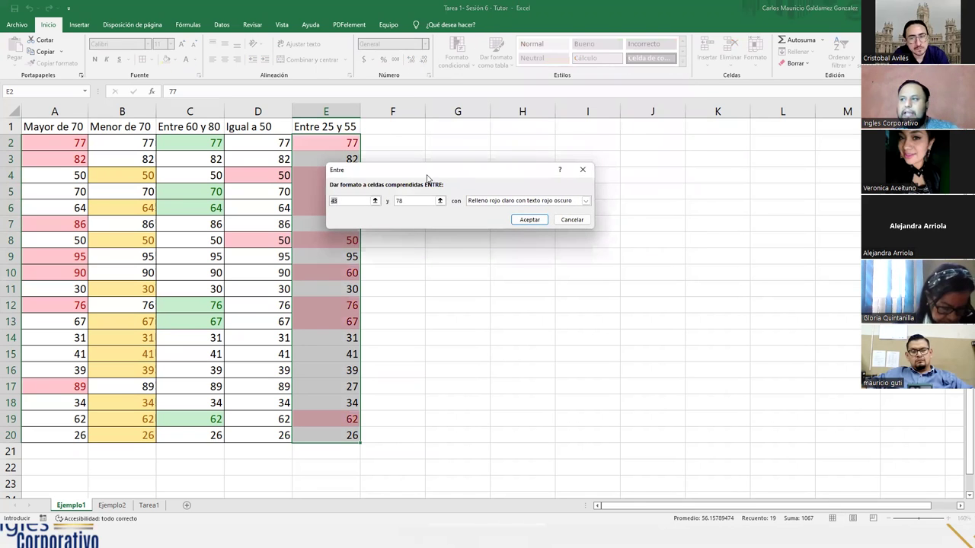
{"action": "left_click_drag", "start_coordinate": [426, 175], "coordinate": [534, 166]}
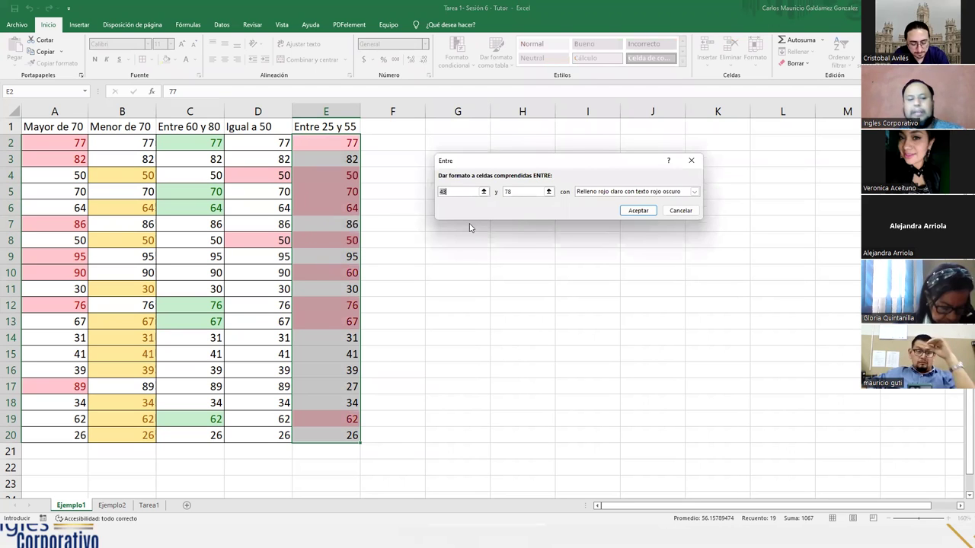
{"action": "type", "text": "25"}
{"action": "key", "text": "Tab"}
{"action": "type", "text": "55"}
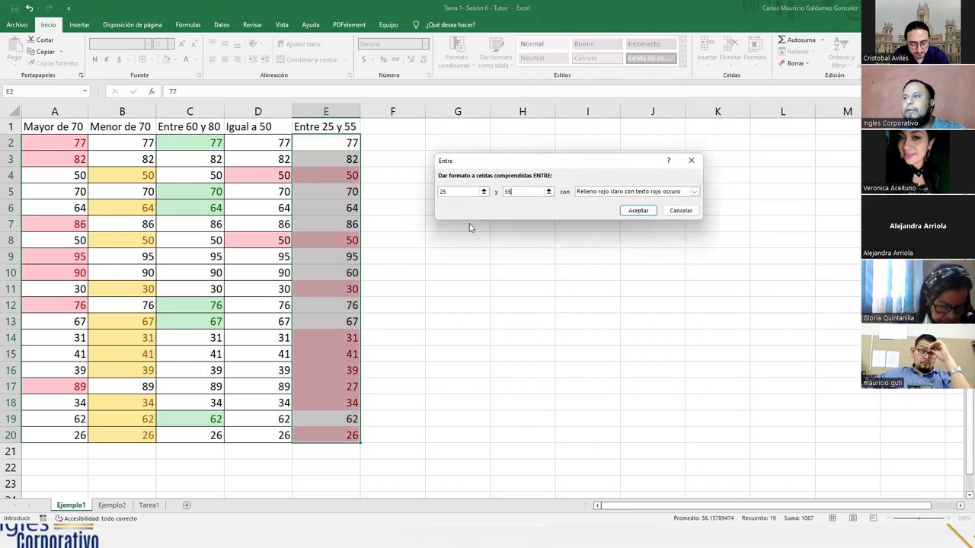
{"action": "left_click", "coordinate": [609, 192]}
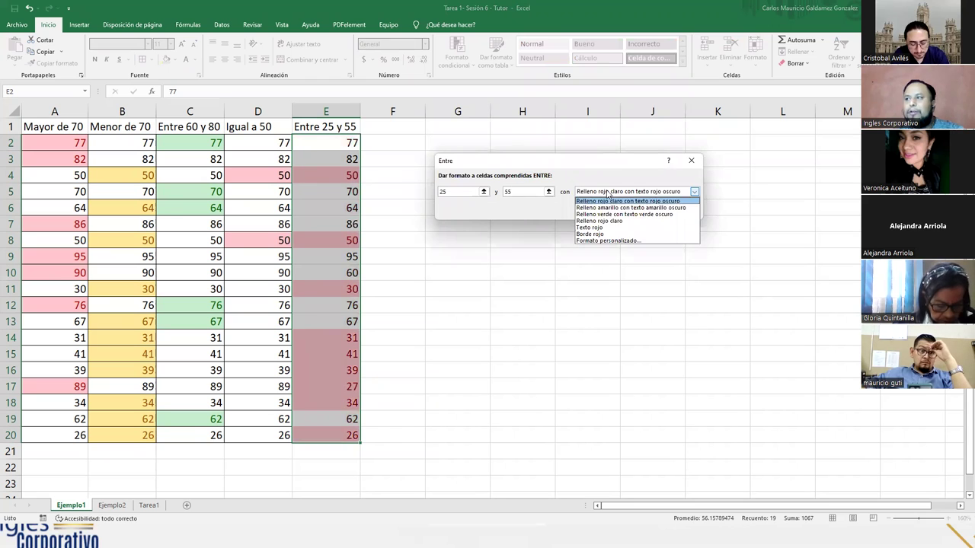
{"action": "left_click", "coordinate": [607, 240]}
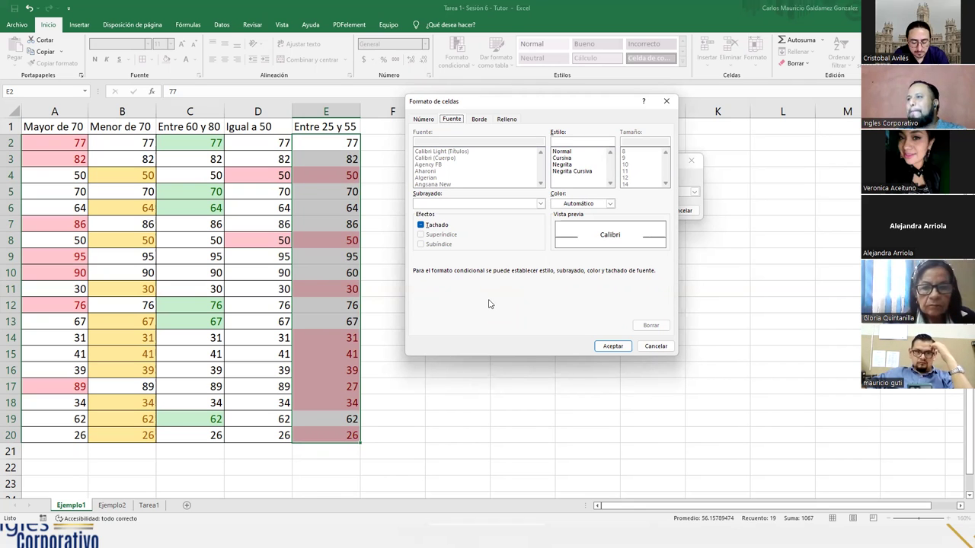
- Examine the font, border, fill and number format options offered for the rule's custom format
{"action": "left_click", "coordinate": [440, 204]}
{"action": "left_click", "coordinate": [500, 217]}
{"action": "left_click", "coordinate": [575, 206]}
{"action": "left_click", "coordinate": [508, 295]}
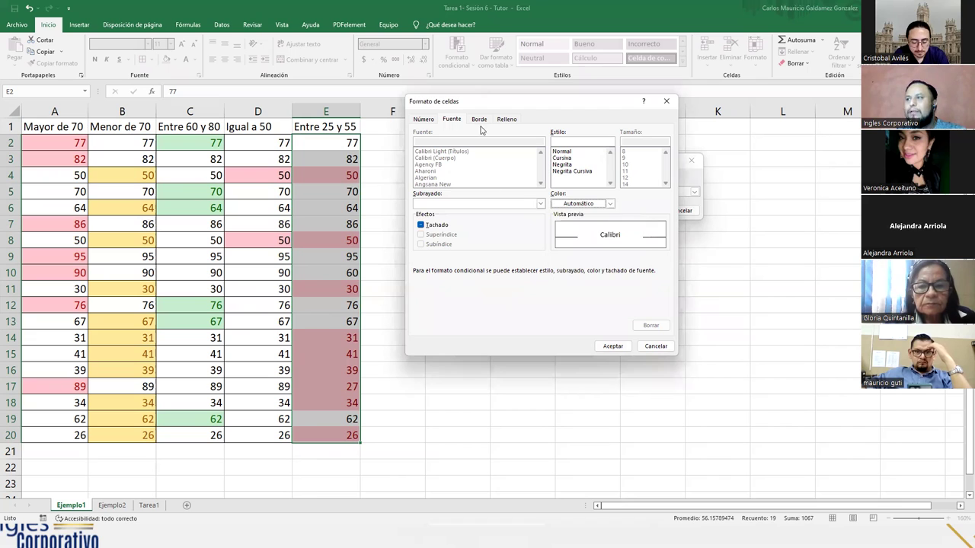
{"action": "left_click", "coordinate": [478, 122]}
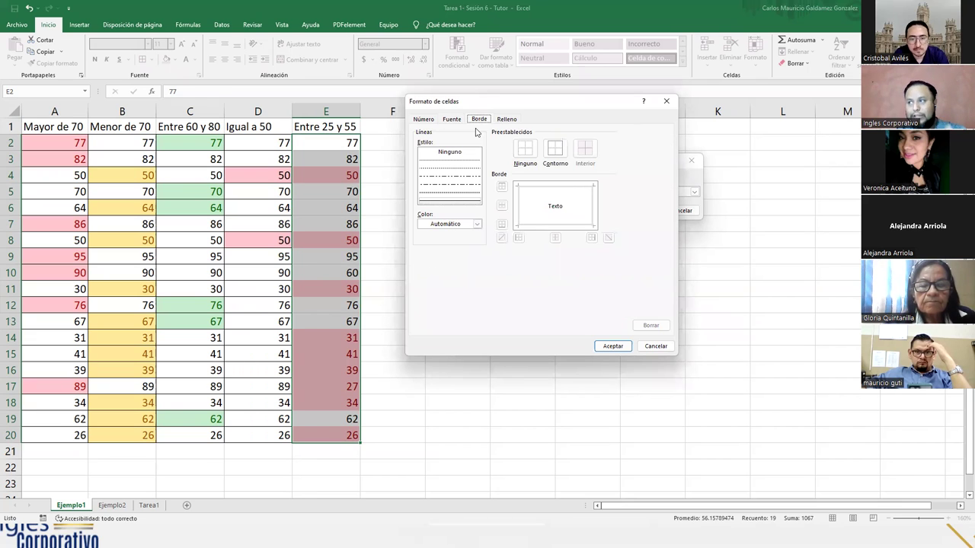
{"action": "left_click", "coordinate": [499, 120]}
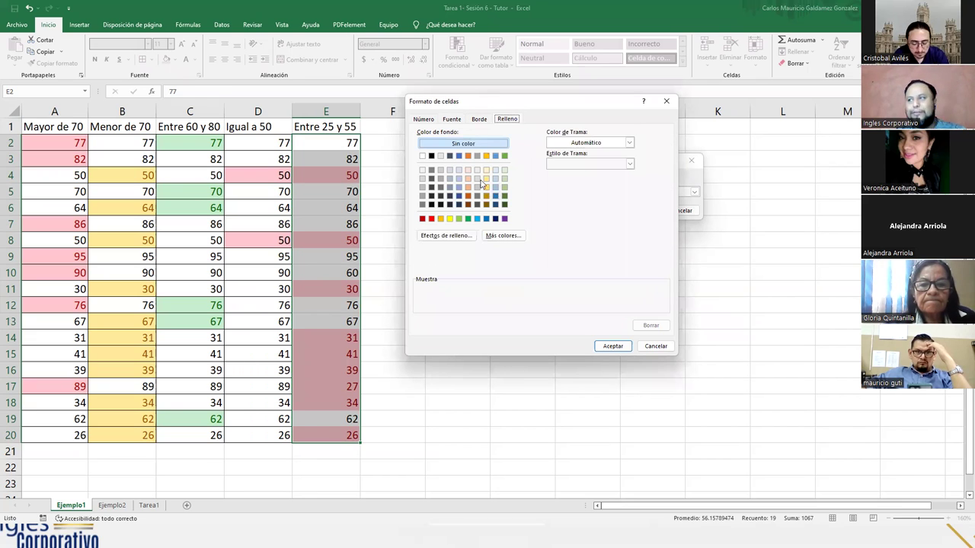
{"action": "left_click", "coordinate": [425, 119]}
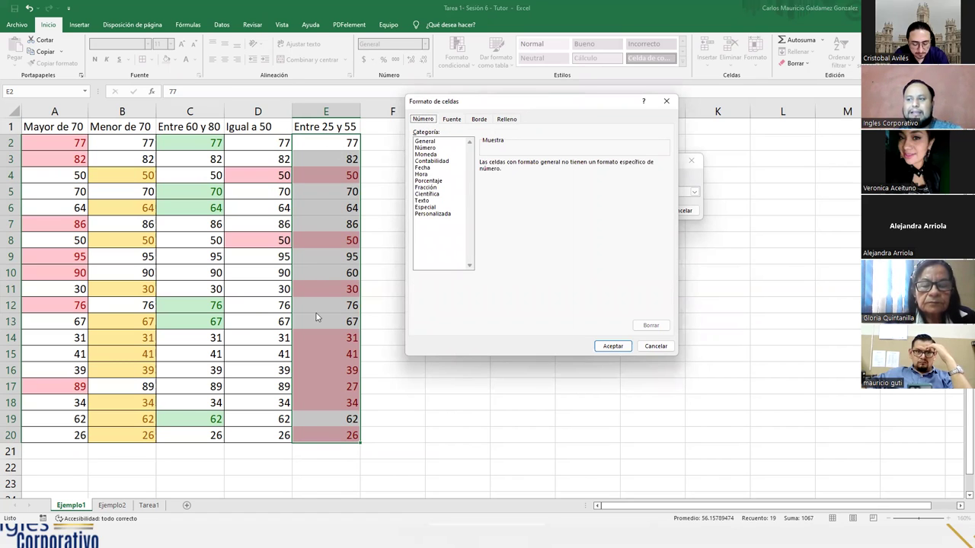
{"action": "left_click", "coordinate": [426, 155]}
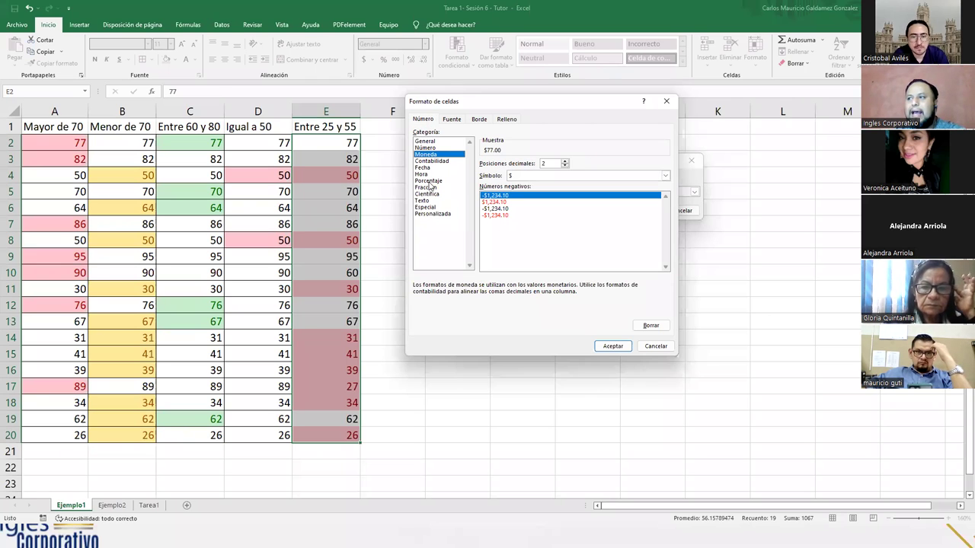
{"action": "left_click", "coordinate": [429, 180]}
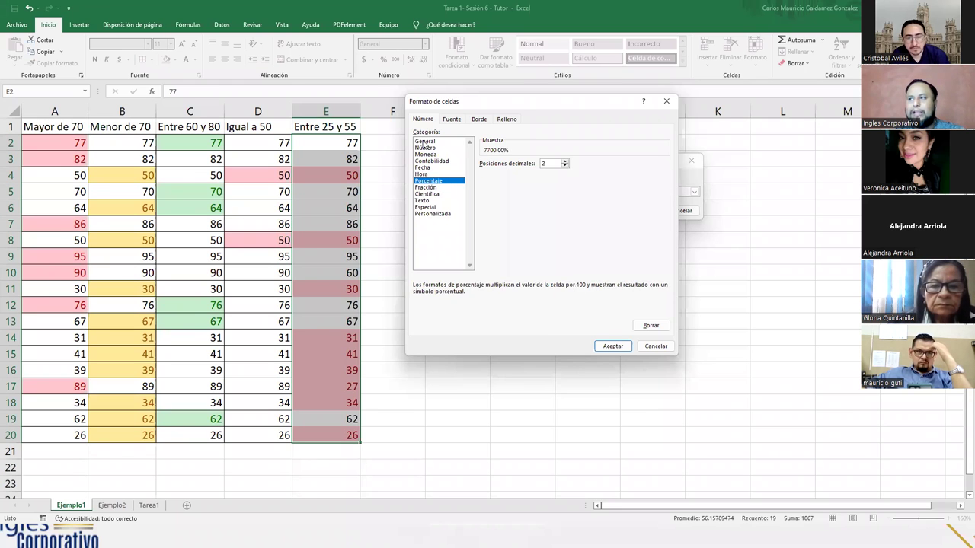
{"action": "left_click", "coordinate": [424, 141]}
- Set the custom format's text to bold with a double underline and no strikethrough
{"action": "left_click", "coordinate": [449, 120]}
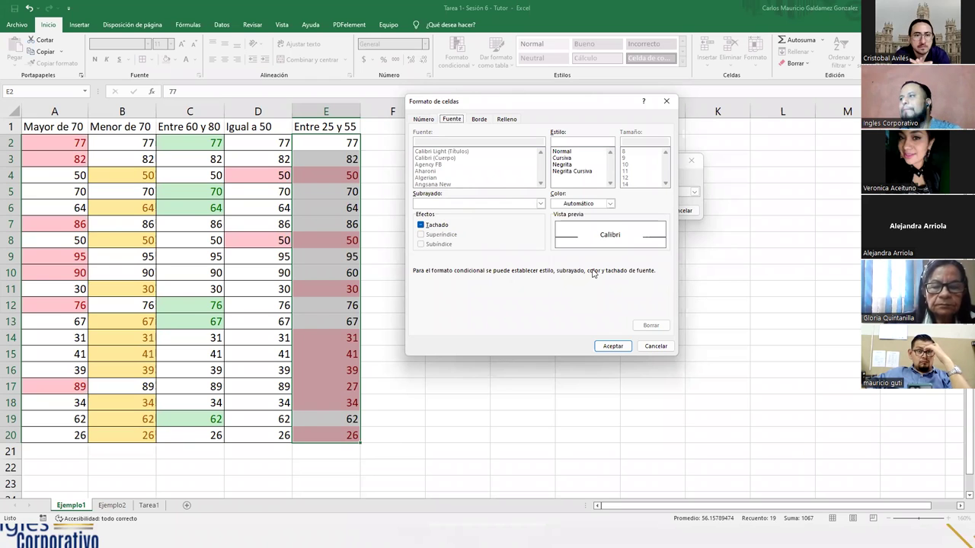
{"action": "left_click", "coordinate": [541, 204]}
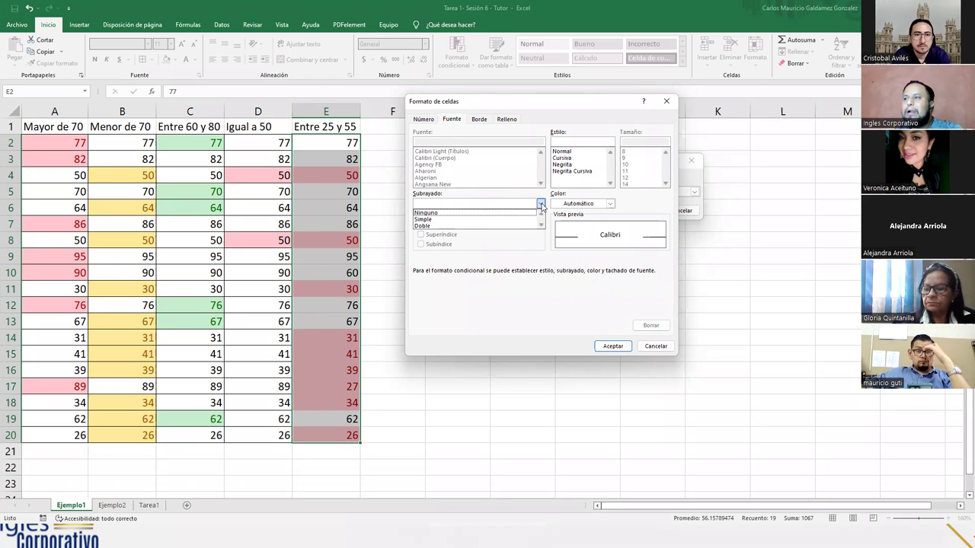
{"action": "left_click", "coordinate": [445, 226]}
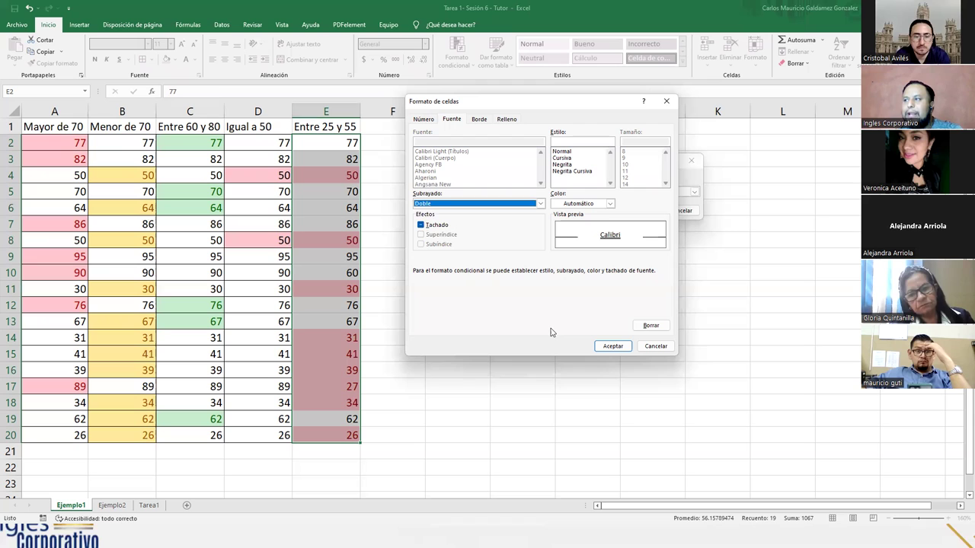
{"action": "left_click", "coordinate": [421, 225]}
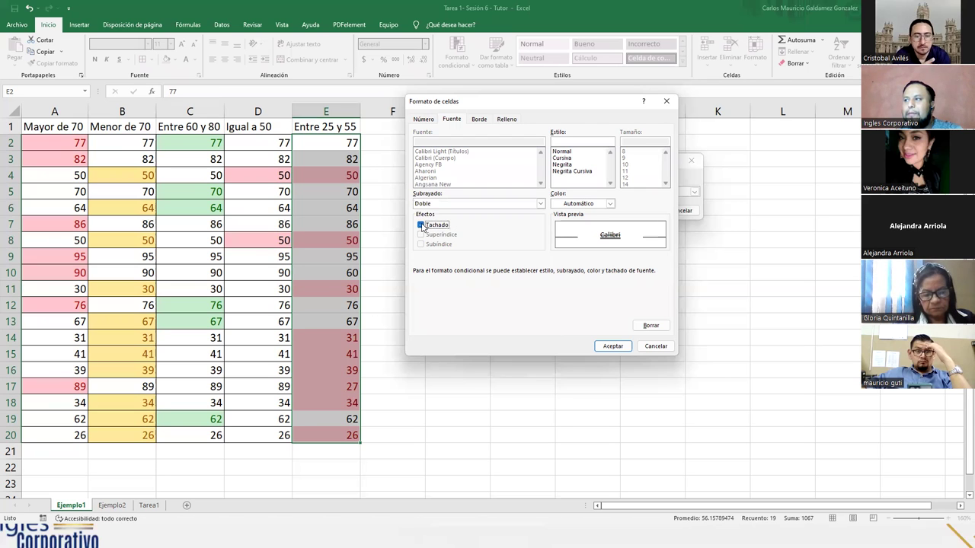
{"action": "left_click", "coordinate": [563, 166]}
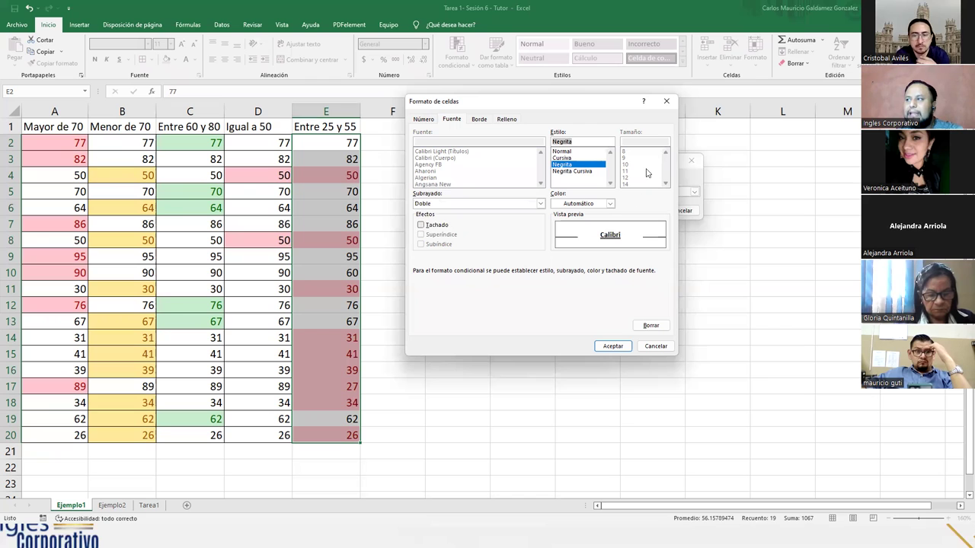
- Set the custom format's background fill to standard dark blue
{"action": "left_click", "coordinate": [483, 122]}
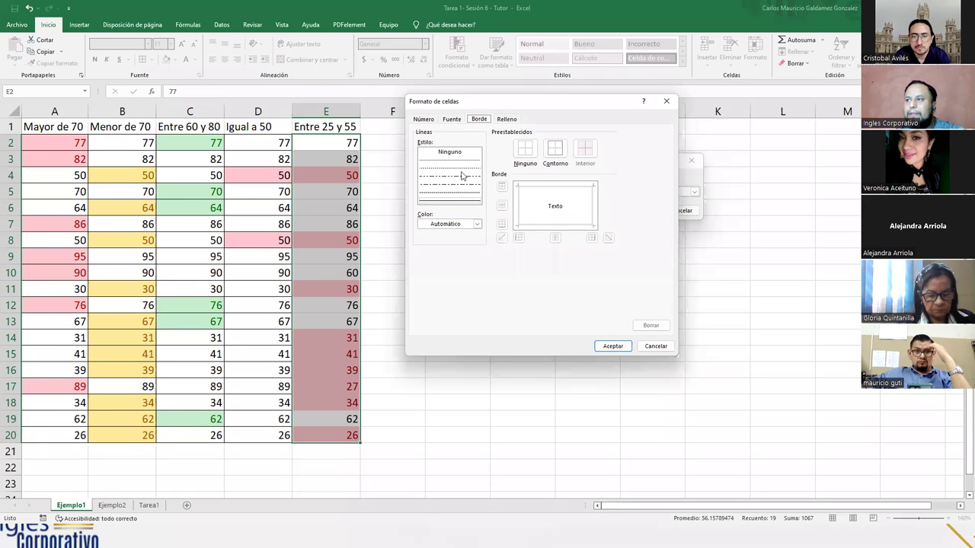
{"action": "left_click", "coordinate": [506, 120]}
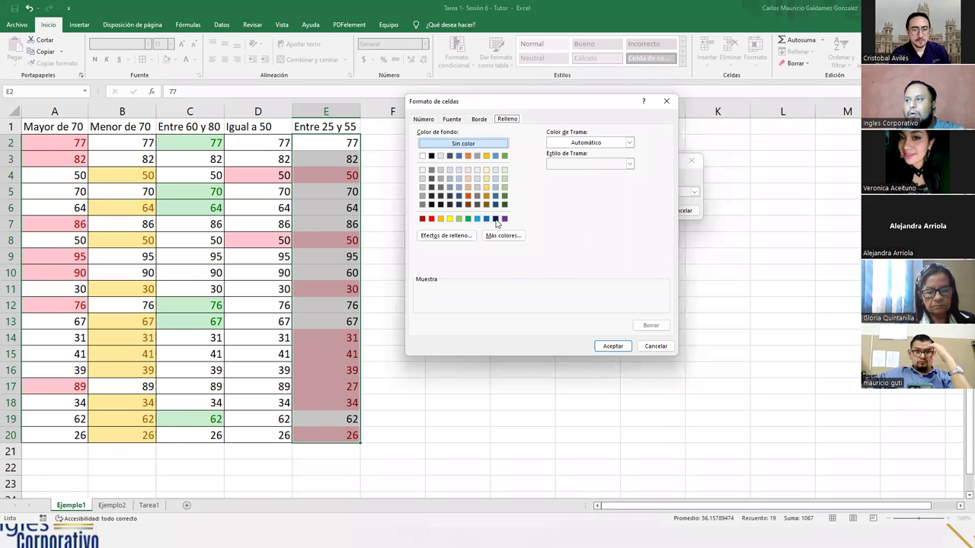
{"action": "left_click", "coordinate": [496, 219]}
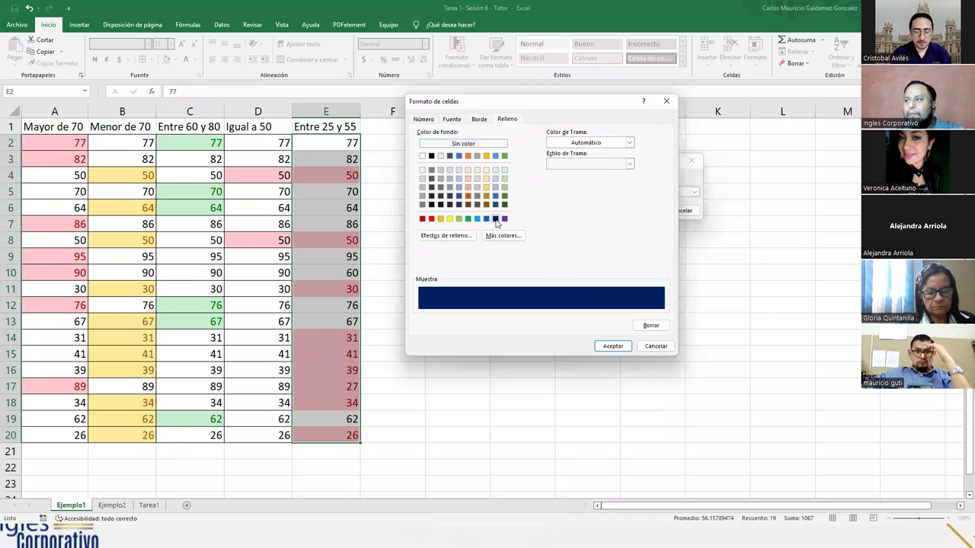
- Set the custom format's font color to white and apply the between 25 and 55 rule to E2:E20
{"action": "left_click", "coordinate": [480, 121]}
{"action": "left_click", "coordinate": [457, 120]}
{"action": "left_click", "coordinate": [609, 204]}
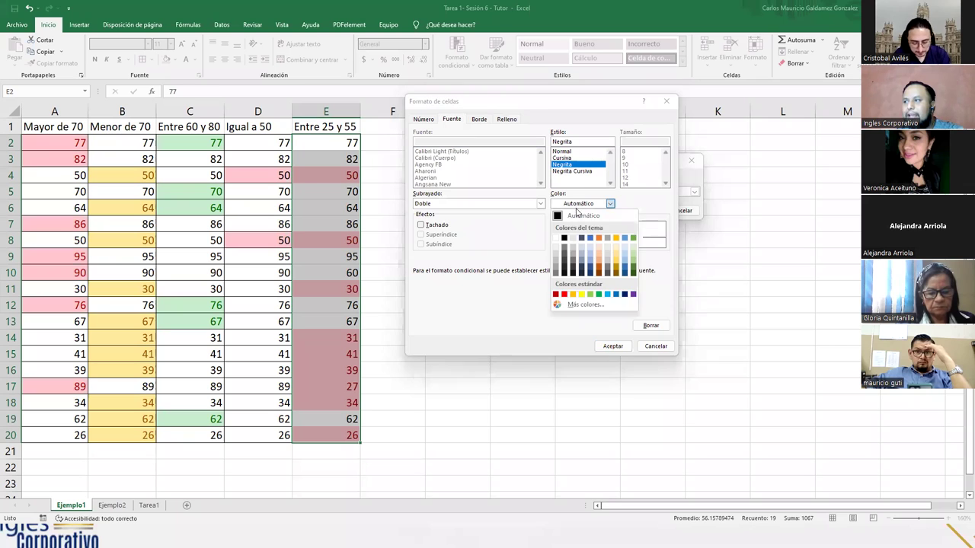
{"action": "left_click", "coordinate": [556, 239]}
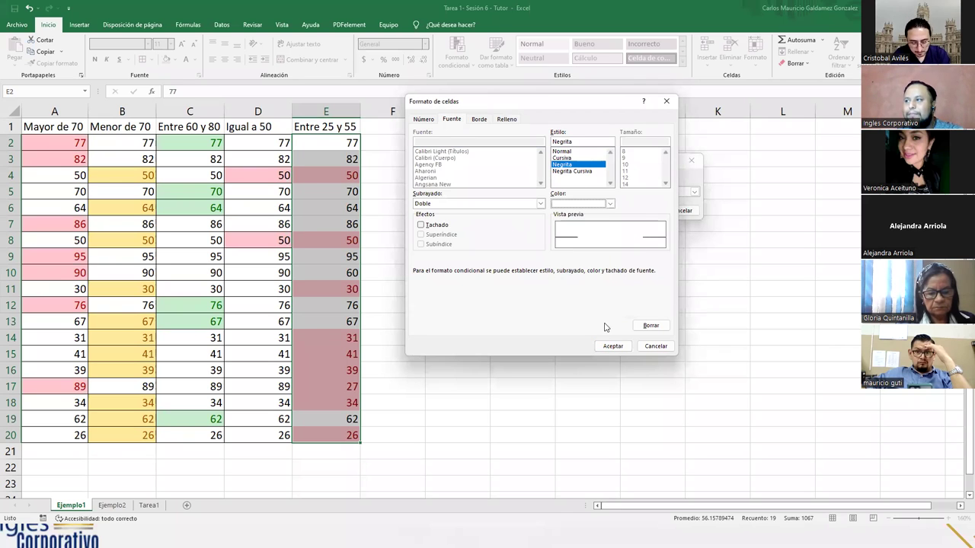
{"action": "left_click", "coordinate": [507, 121]}
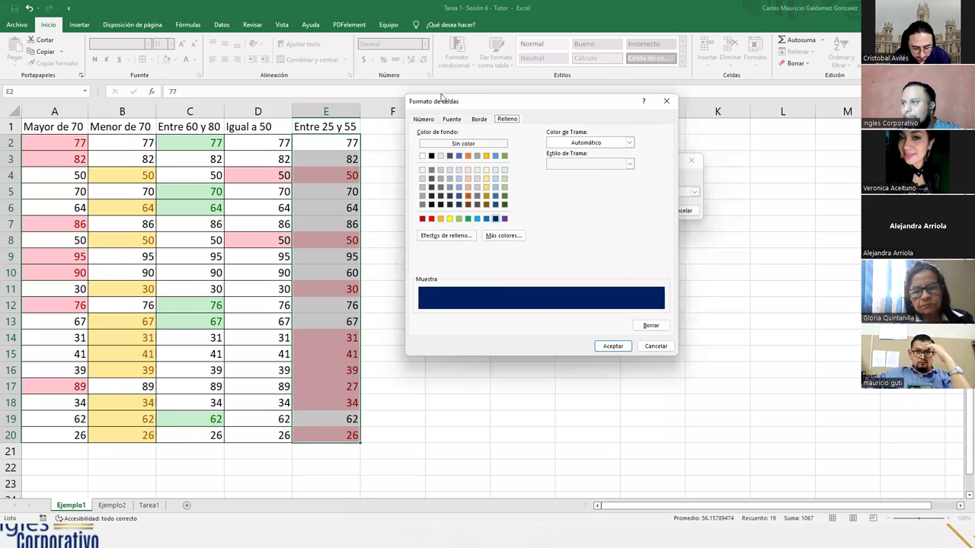
{"action": "left_click", "coordinate": [451, 122]}
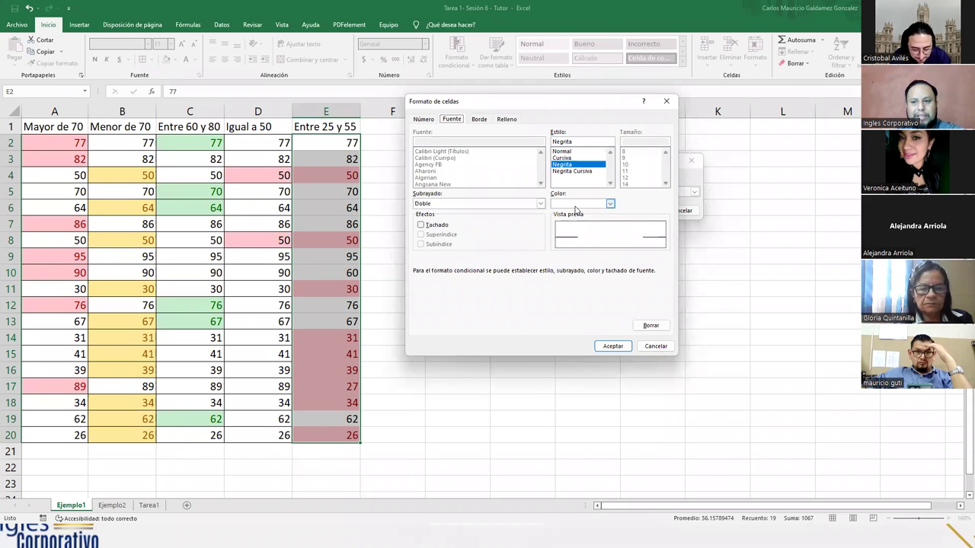
{"action": "left_click", "coordinate": [610, 348]}
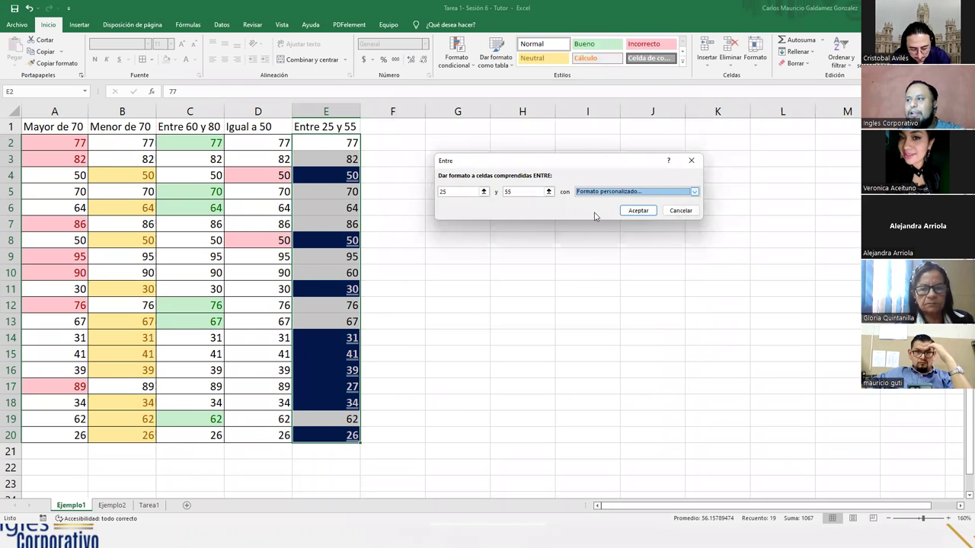
{"action": "left_click", "coordinate": [637, 211]}
{"action": "left_click", "coordinate": [341, 200]}
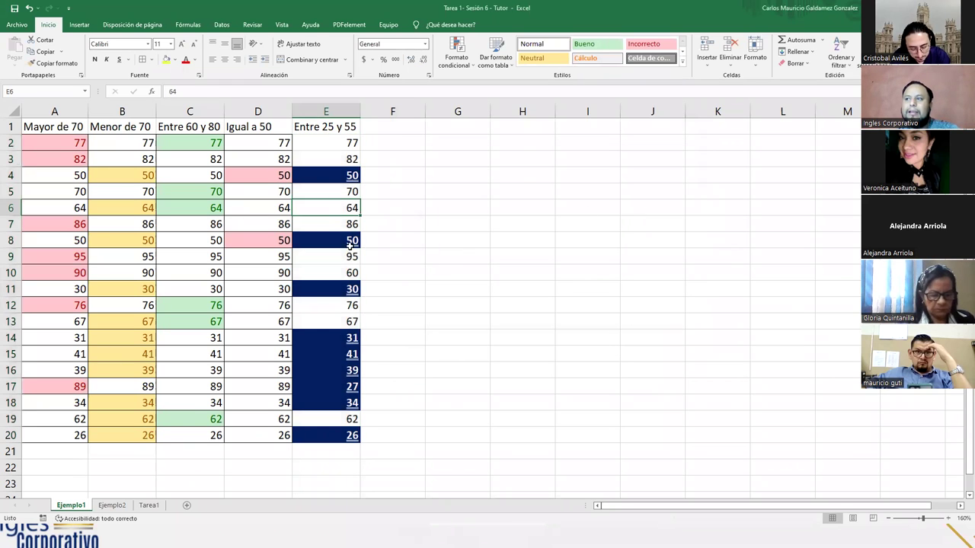
- Apply borders to the cells E2:E20 to match the other columns
{"action": "left_click_drag", "start_coordinate": [321, 150], "coordinate": [322, 430]}
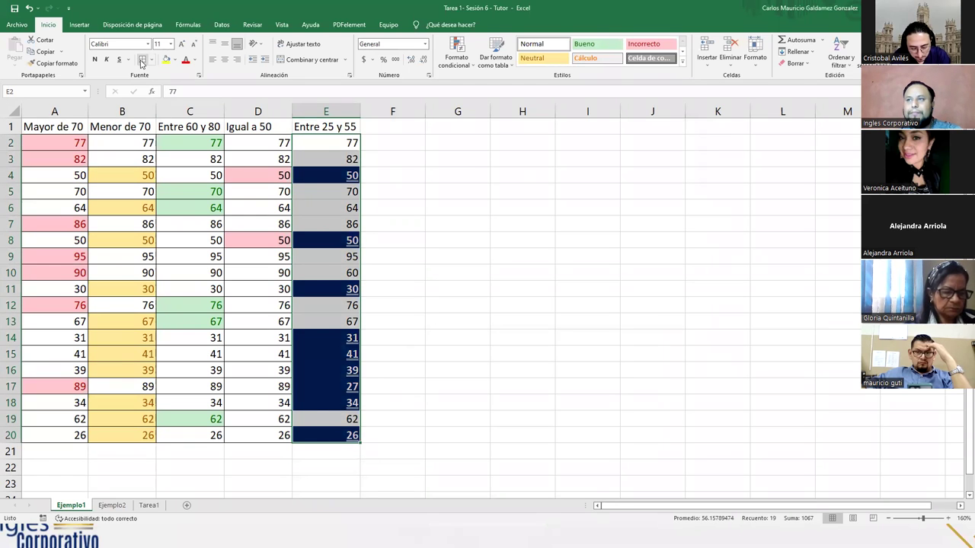
{"action": "left_click", "coordinate": [322, 287]}
{"action": "left_click", "coordinate": [317, 131]}
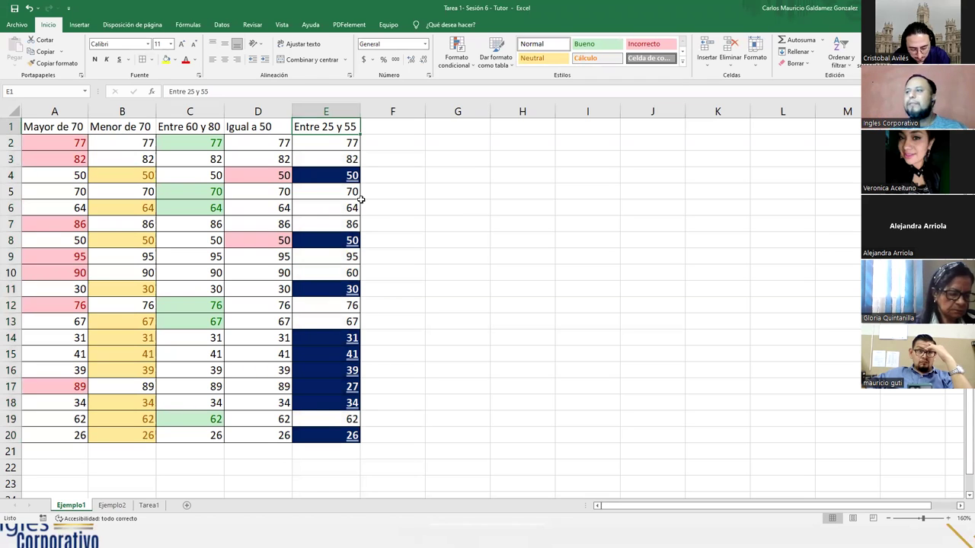
{"action": "left_click_drag", "start_coordinate": [325, 175], "coordinate": [315, 431]}
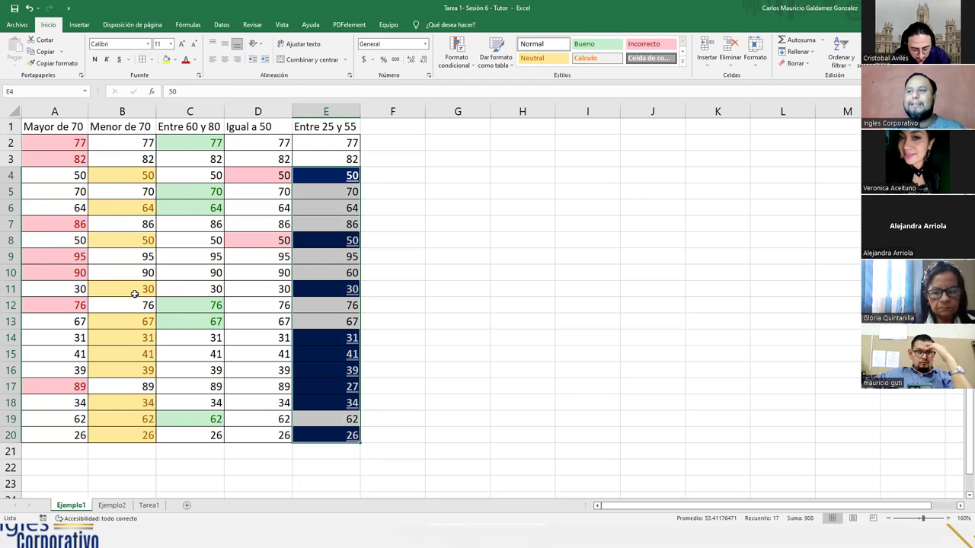
{"action": "left_click_drag", "start_coordinate": [38, 144], "coordinate": [232, 439]}
{"action": "left_click", "coordinate": [236, 439]}
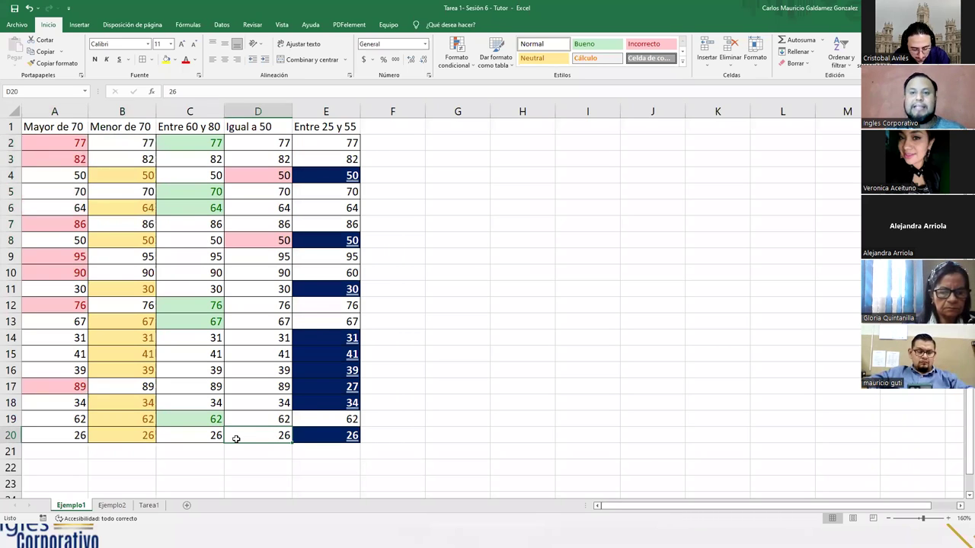
{"action": "left_click", "coordinate": [335, 384]}
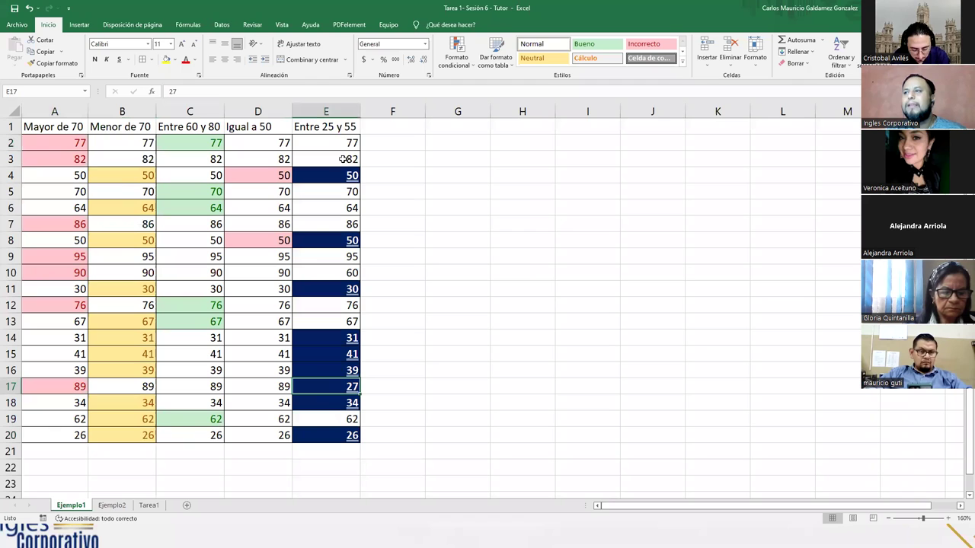
- Examine the custom format options offered by the between highlight rule for cells E2:E20
{"action": "left_click_drag", "start_coordinate": [323, 140], "coordinate": [326, 439]}
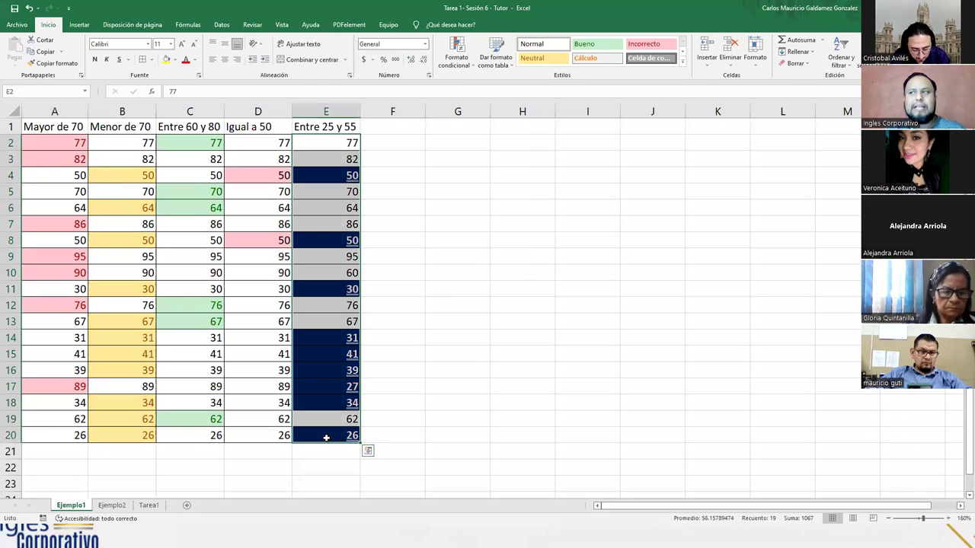
{"action": "left_click", "coordinate": [471, 73]}
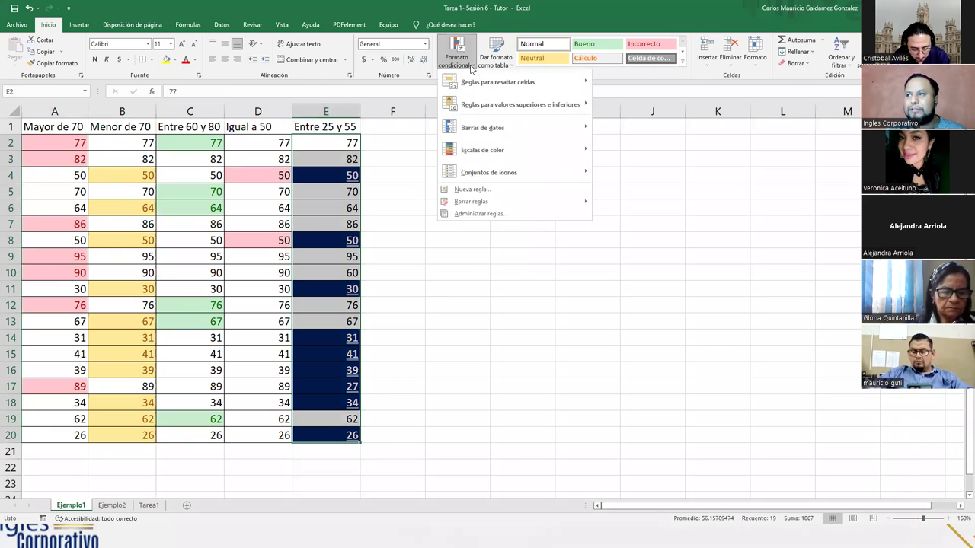
{"action": "mouse_move", "coordinate": [550, 88]}
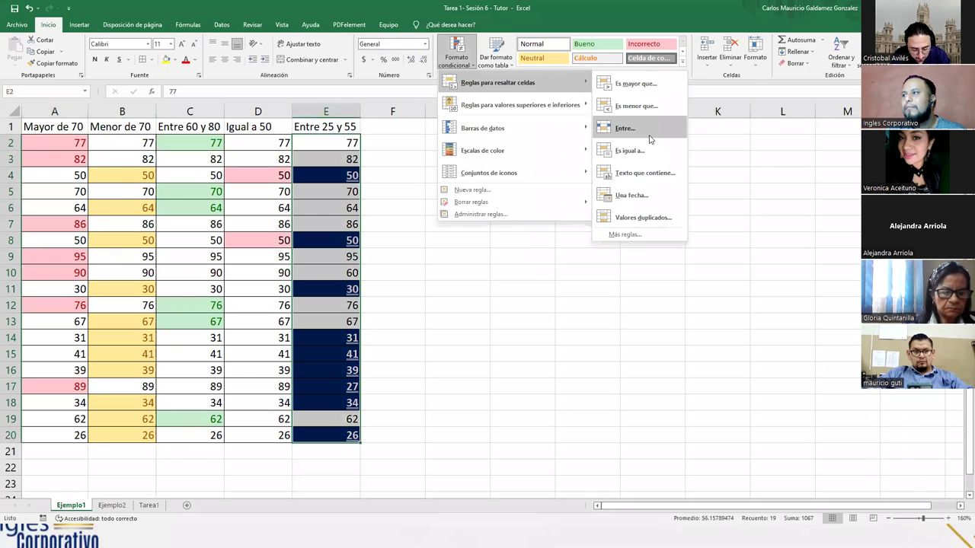
{"action": "left_click", "coordinate": [647, 128]}
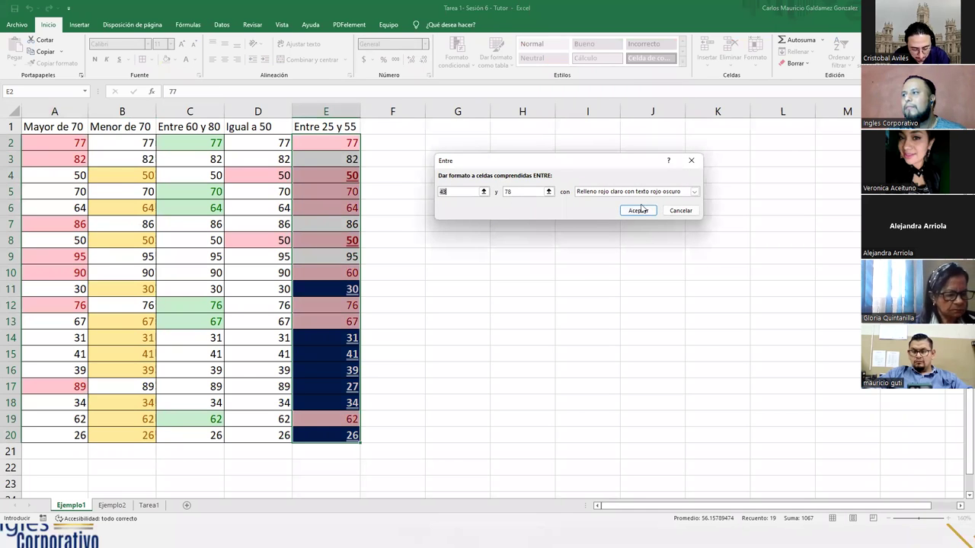
{"action": "left_click", "coordinate": [646, 191]}
{"action": "left_click", "coordinate": [620, 241]}
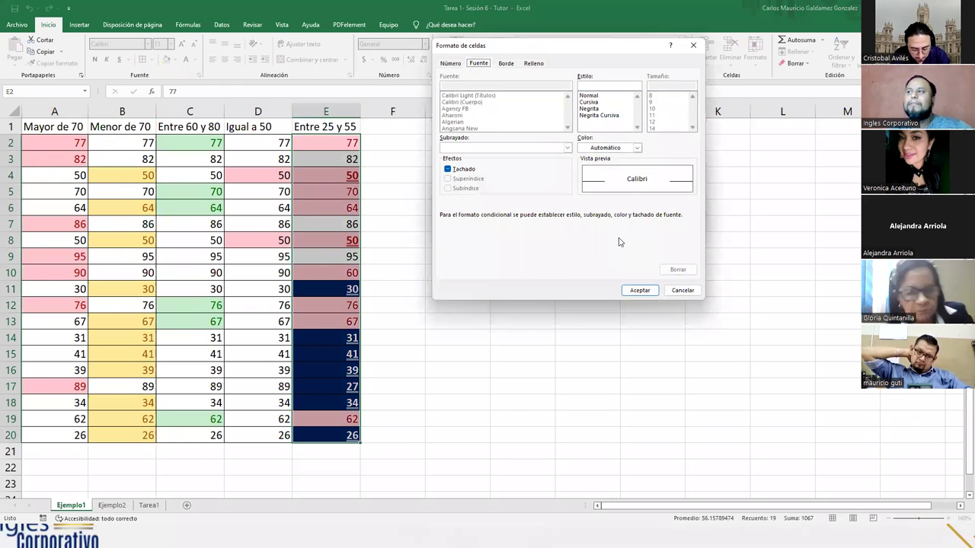
{"action": "left_click", "coordinate": [682, 291]}
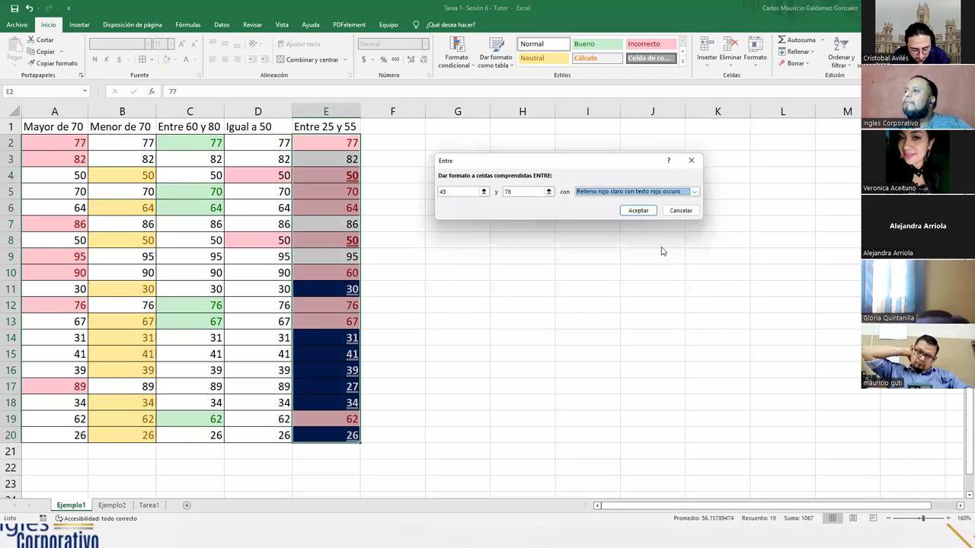
{"action": "left_click", "coordinate": [680, 211]}
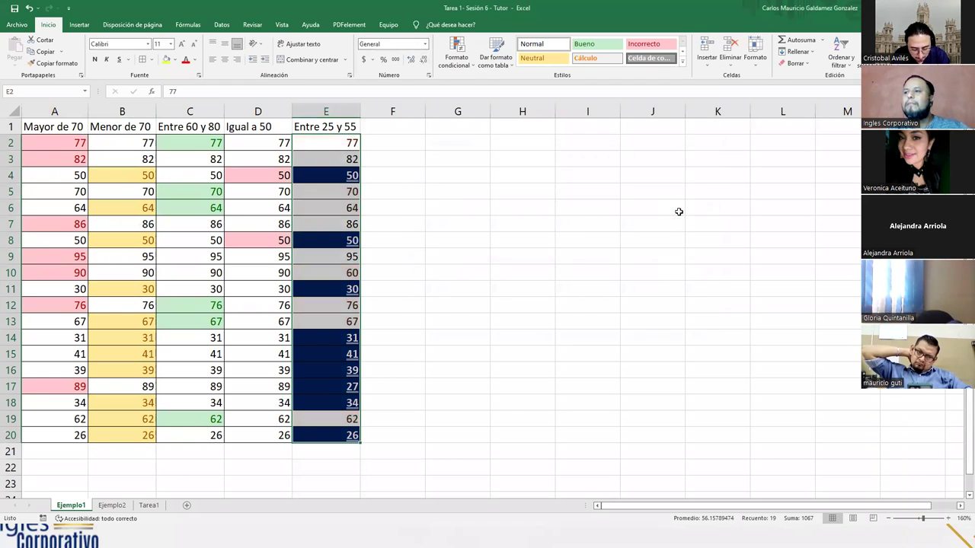
- Look over the conditional formatting rule manager for E2:E20 and the rule types it offers for a new rule
{"action": "left_click", "coordinate": [461, 61]}
{"action": "mouse_move", "coordinate": [481, 114]}
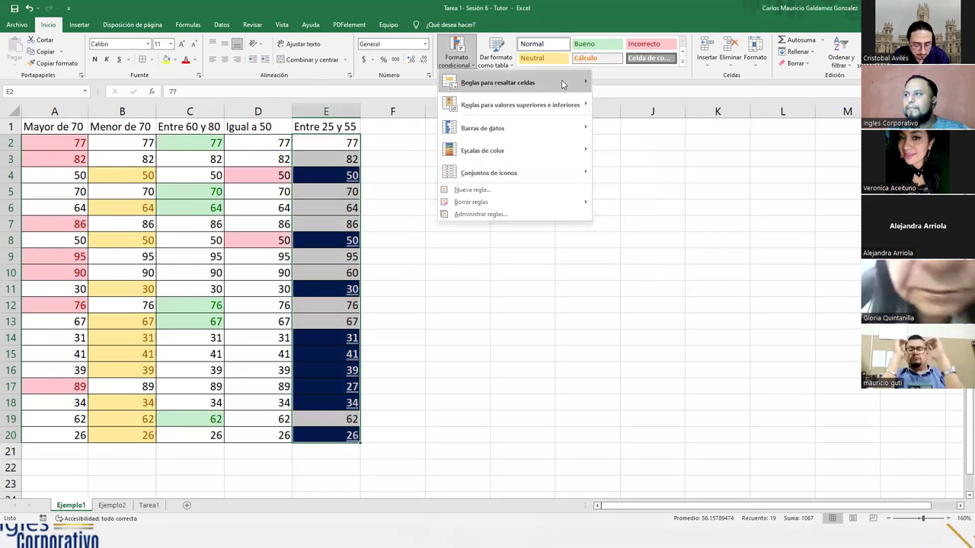
{"action": "left_click", "coordinate": [547, 214]}
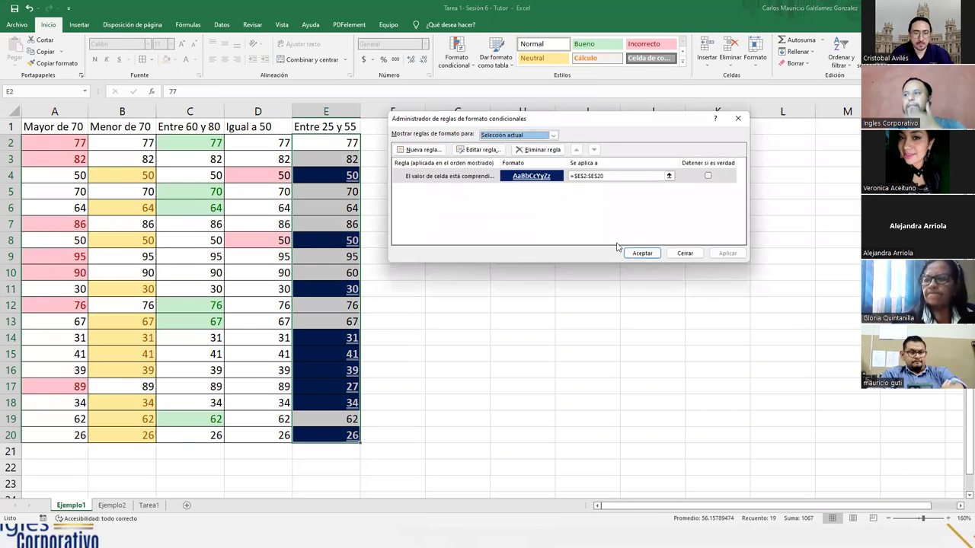
{"action": "left_click", "coordinate": [683, 253]}
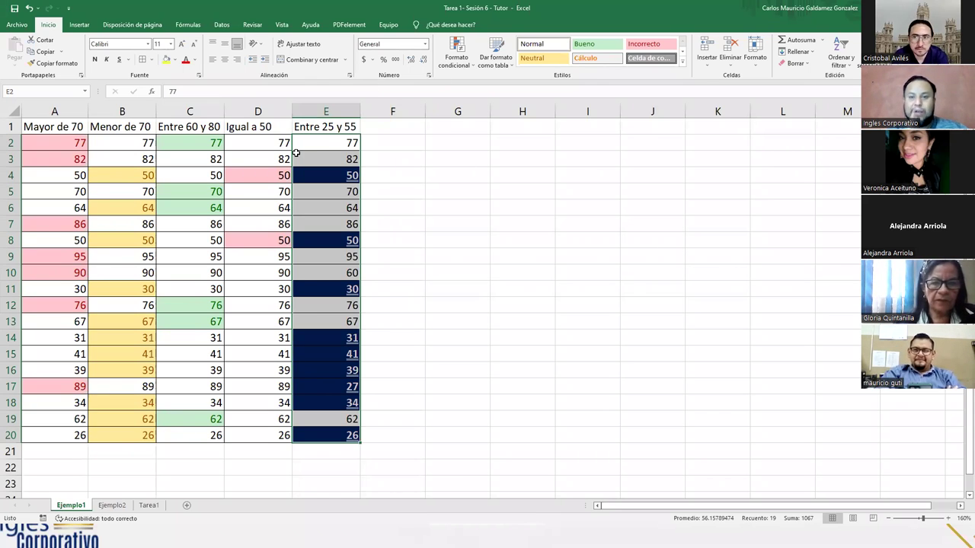
{"action": "left_click", "coordinate": [467, 66]}
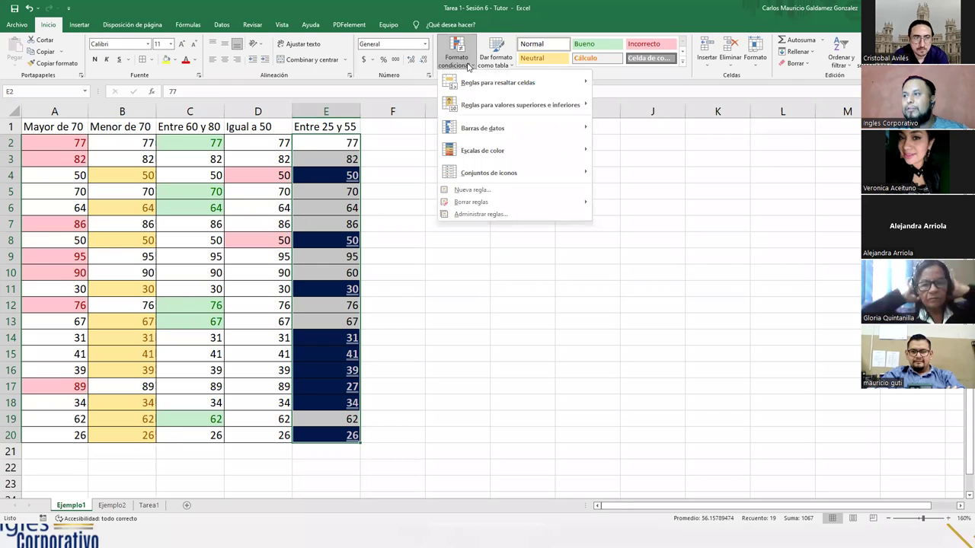
{"action": "left_click", "coordinate": [491, 215]}
{"action": "left_click", "coordinate": [461, 179]}
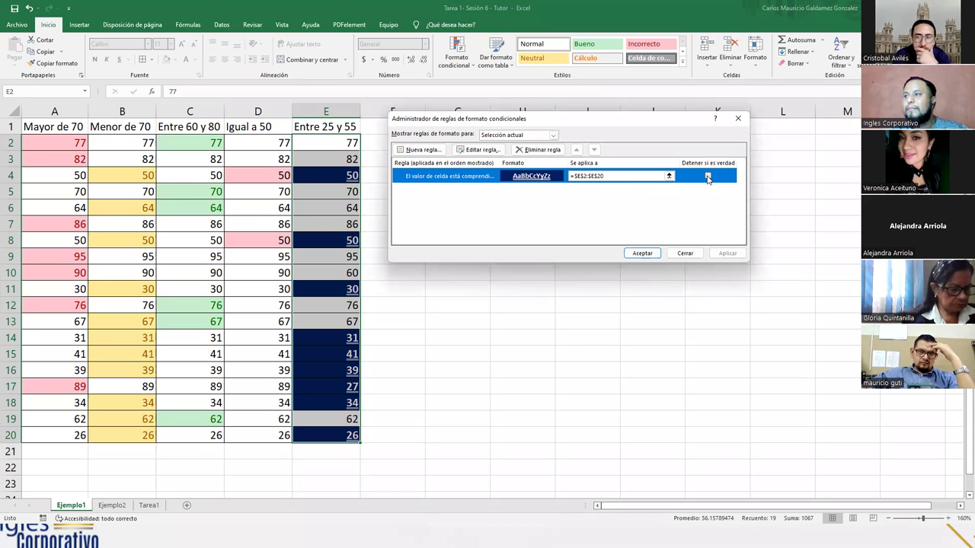
{"action": "left_click", "coordinate": [421, 150]}
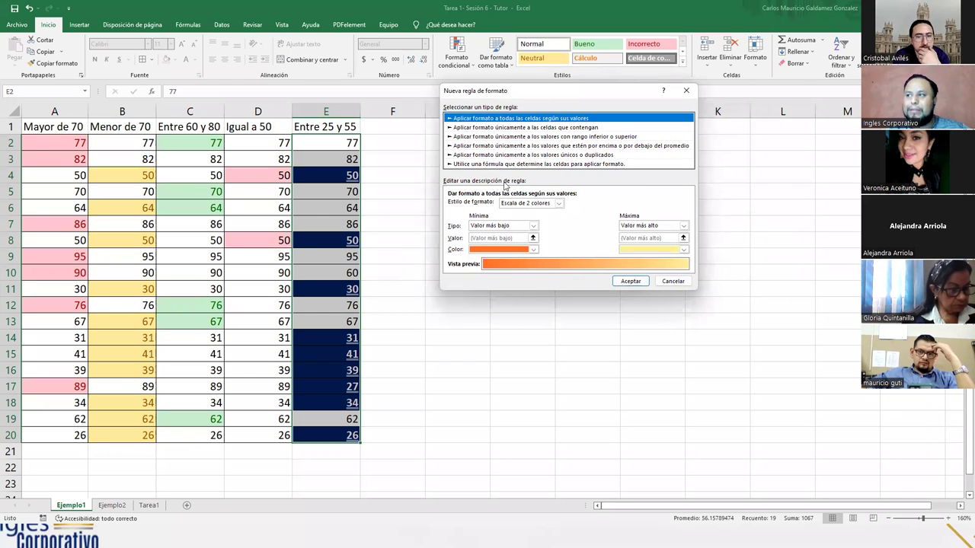
{"action": "left_click", "coordinate": [672, 281]}
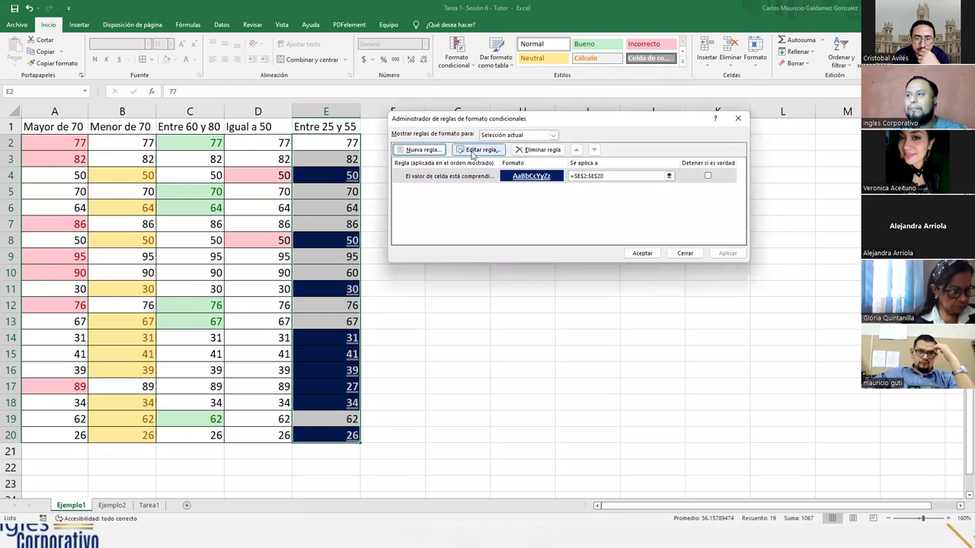
- Review the edit settings of the existing E2:E20 rule and the options for clearing rules
{"action": "left_click", "coordinate": [461, 176]}
{"action": "left_click", "coordinate": [474, 150]}
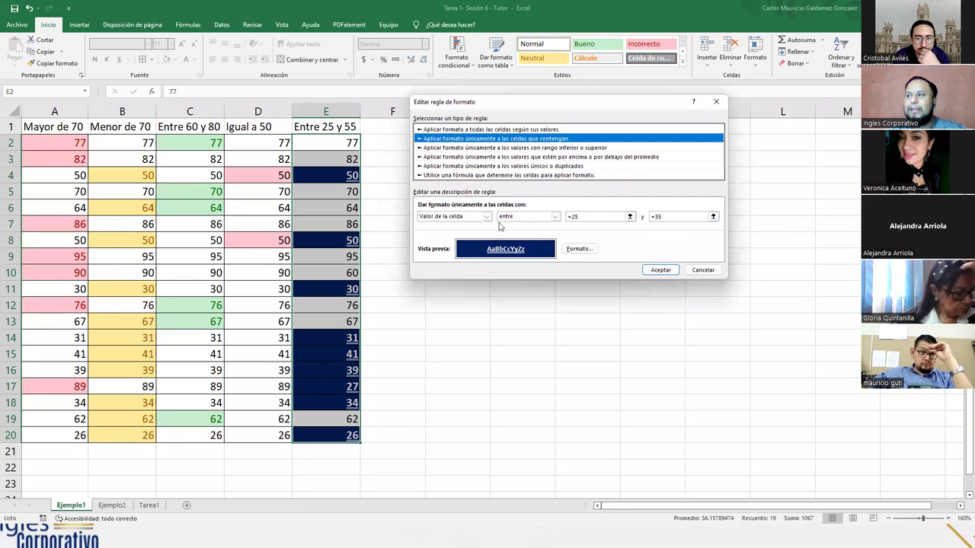
{"action": "left_click", "coordinate": [702, 269]}
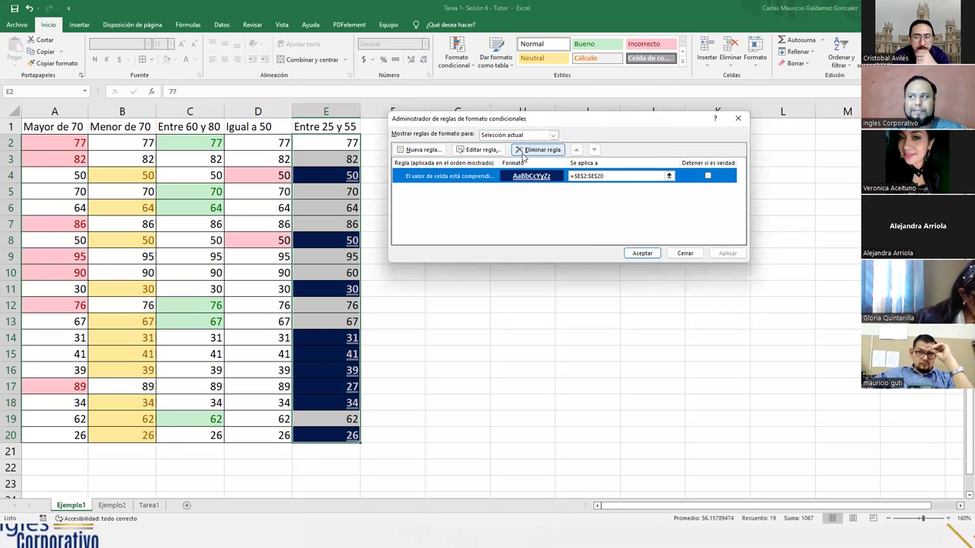
{"action": "left_click", "coordinate": [675, 252]}
{"action": "left_click", "coordinate": [457, 56]}
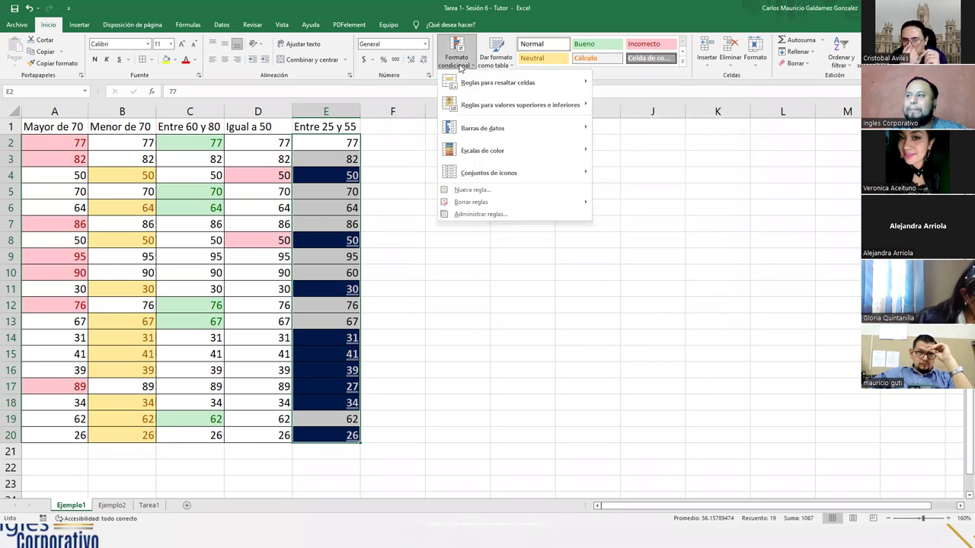
{"action": "mouse_move", "coordinate": [501, 203]}
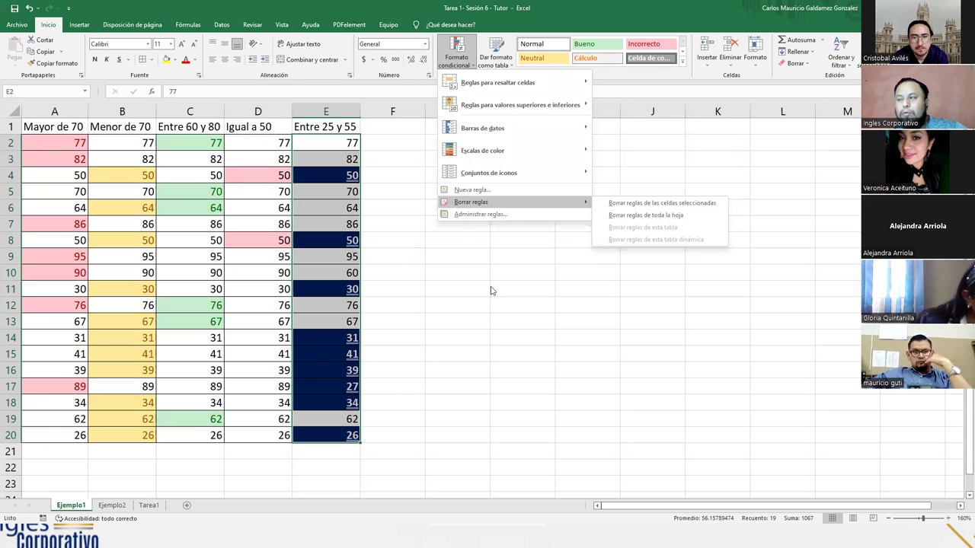
{"action": "left_click", "coordinate": [463, 291]}
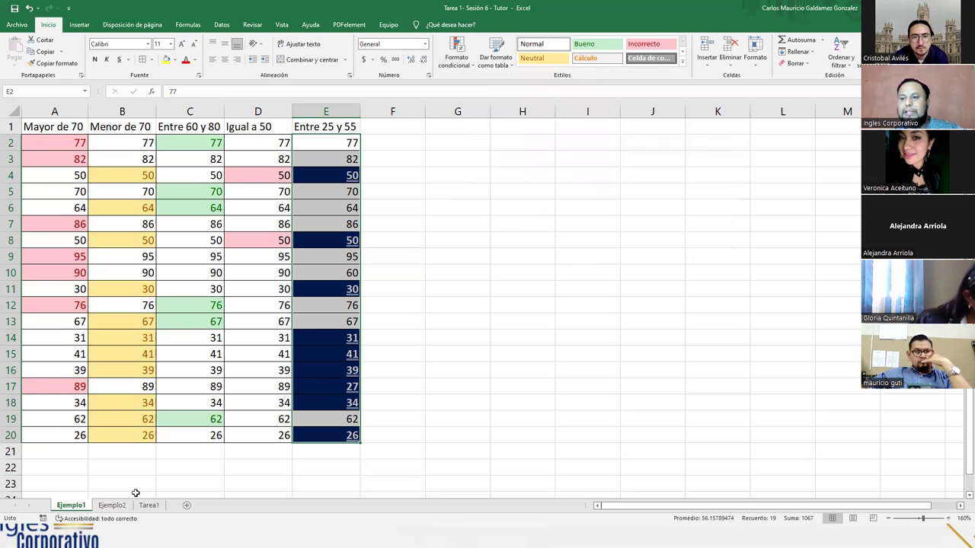
- Copy the values in A2:A20 of the Ejemplo2 sheet into column F of Ejemplo1, starting at F2
{"action": "left_click", "coordinate": [112, 505]}
{"action": "key", "text": "ctrl+c"}
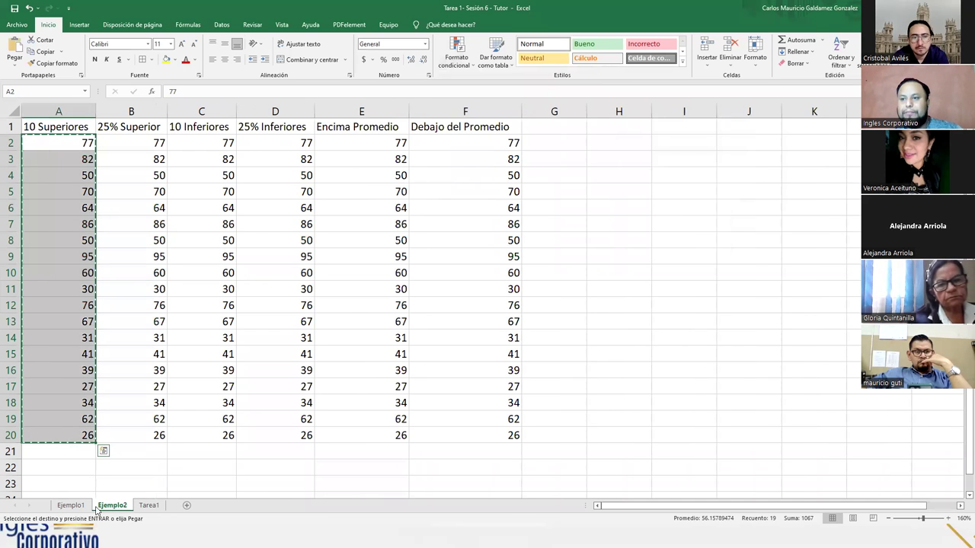
{"action": "key", "text": "ctrl+Page_Up"}
{"action": "key", "text": "ctrl+v"}
{"action": "left_click", "coordinate": [387, 148]}
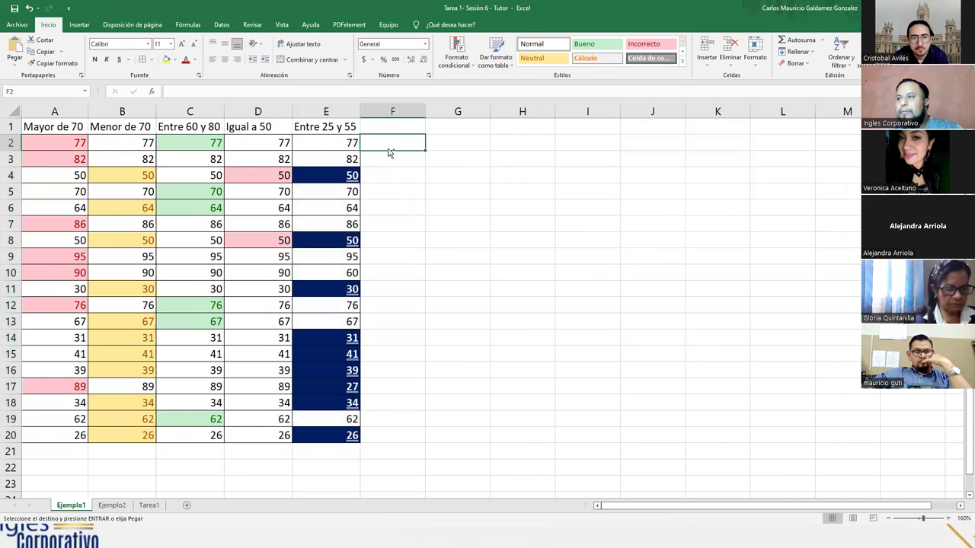
{"action": "key", "text": "ctrl+v"}
- Examine the preset conditional formatting rules and the new-rule types available for cells F2:F20
{"action": "left_click", "coordinate": [382, 124]}
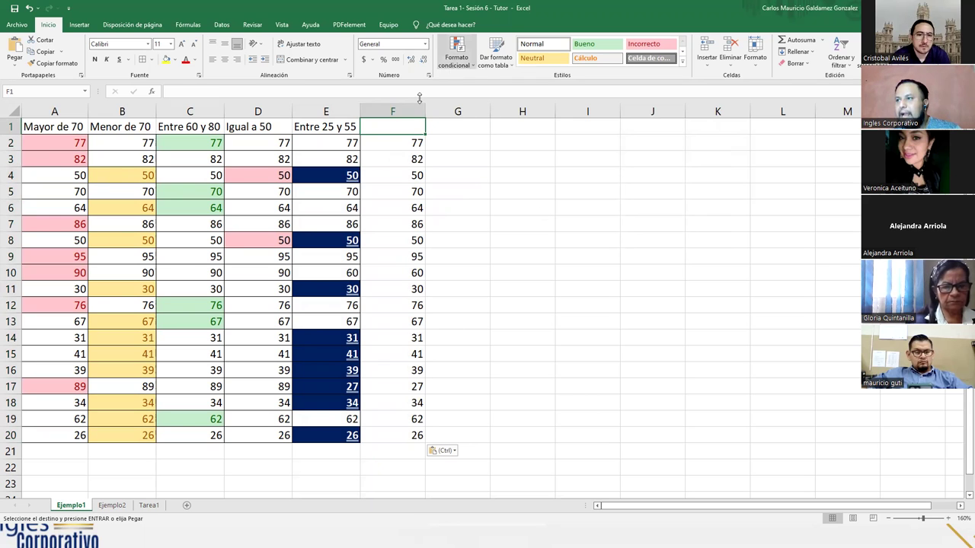
{"action": "left_click", "coordinate": [455, 61]}
{"action": "left_click", "coordinate": [382, 141]}
{"action": "left_click_drag", "start_coordinate": [382, 141], "coordinate": [383, 438]}
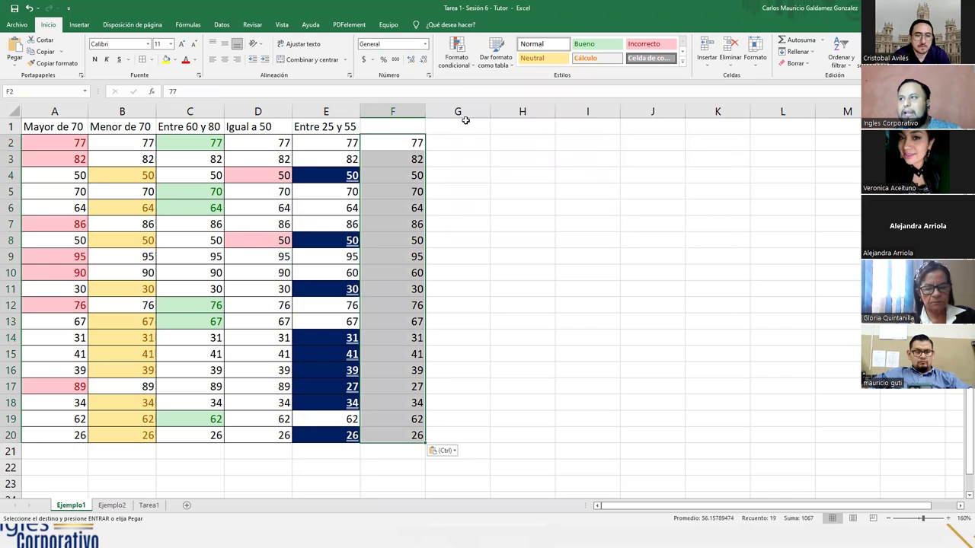
{"action": "left_click", "coordinate": [462, 65]}
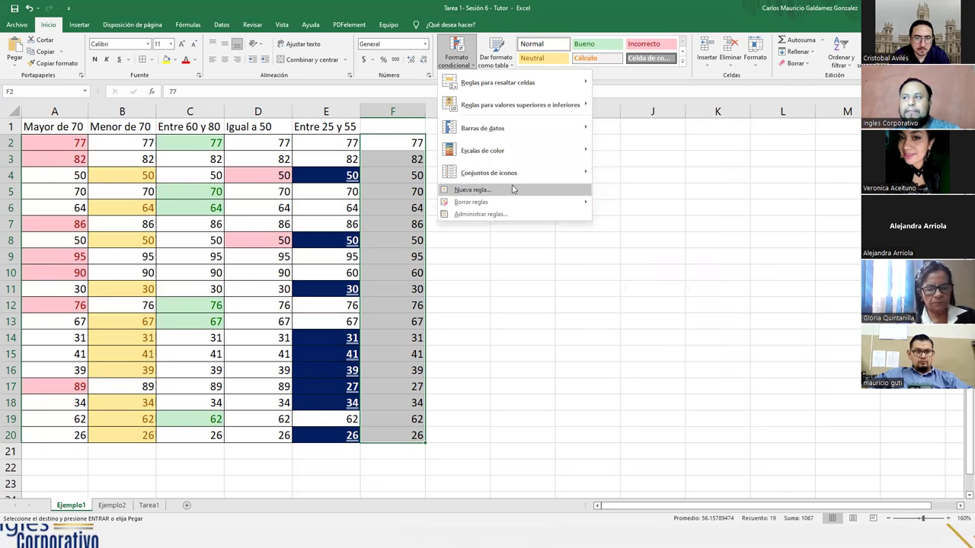
{"action": "mouse_move", "coordinate": [571, 104]}
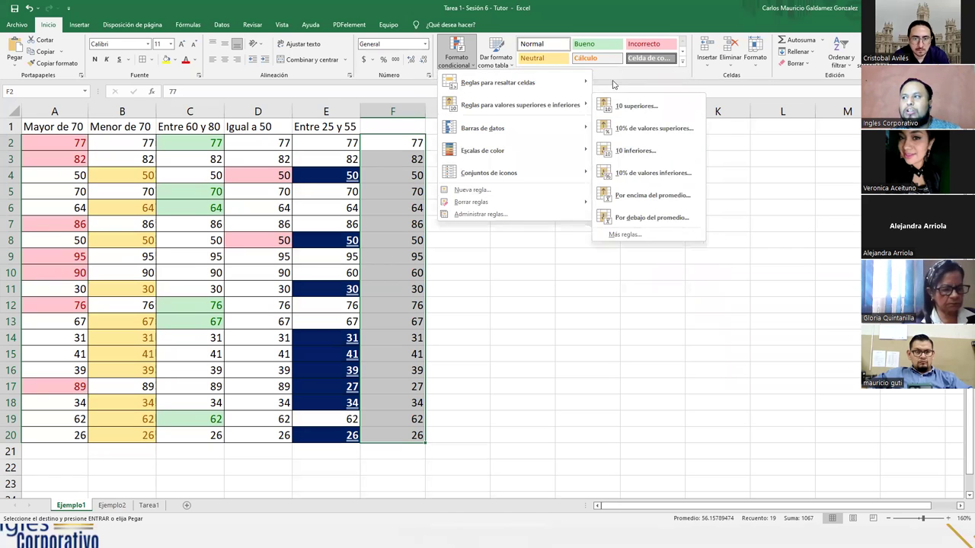
{"action": "mouse_move", "coordinate": [579, 82]}
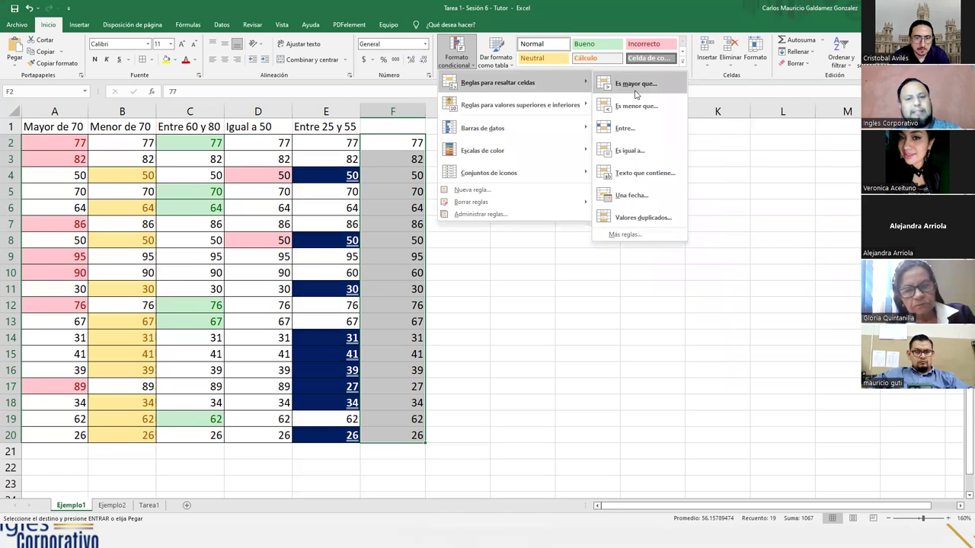
{"action": "left_click", "coordinate": [472, 192]}
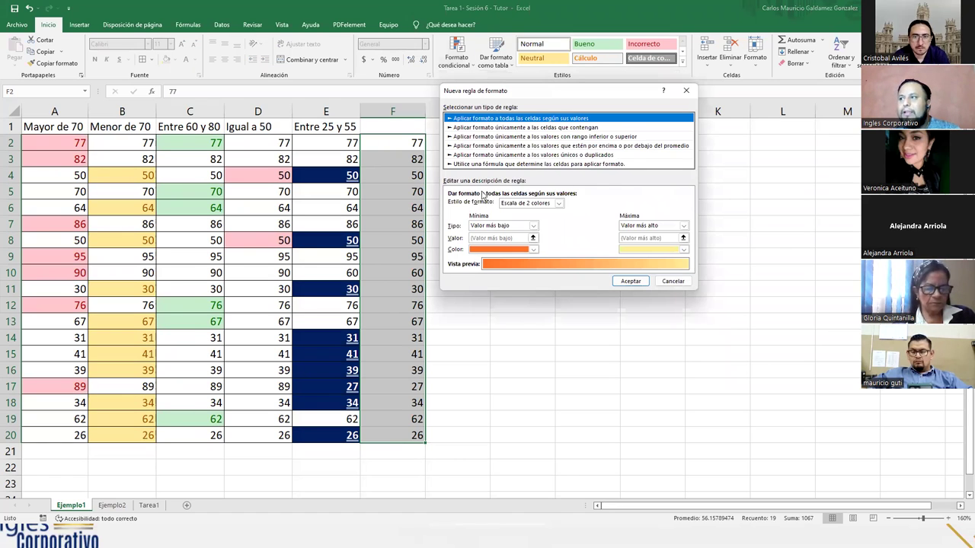
{"action": "left_click_drag", "start_coordinate": [484, 93], "coordinate": [548, 148]}
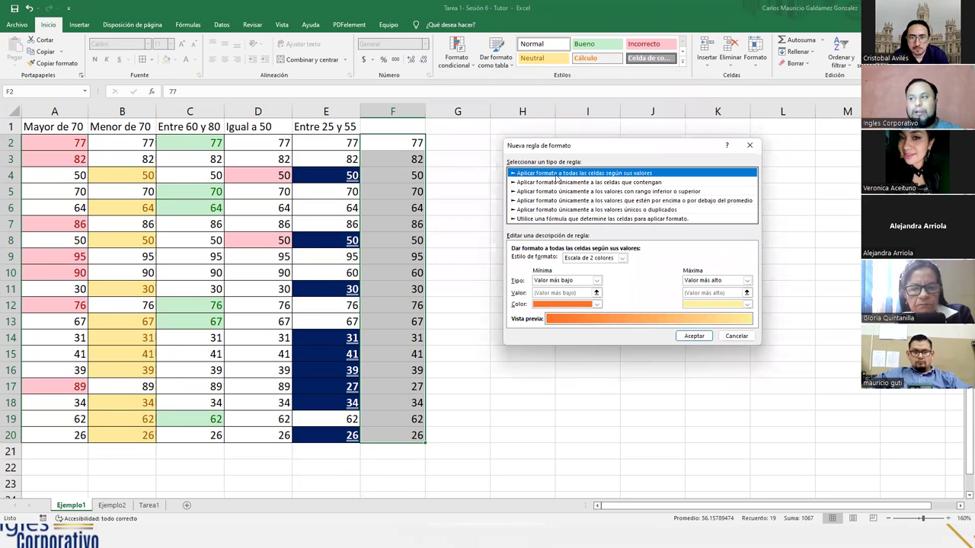
{"action": "left_click", "coordinate": [542, 183]}
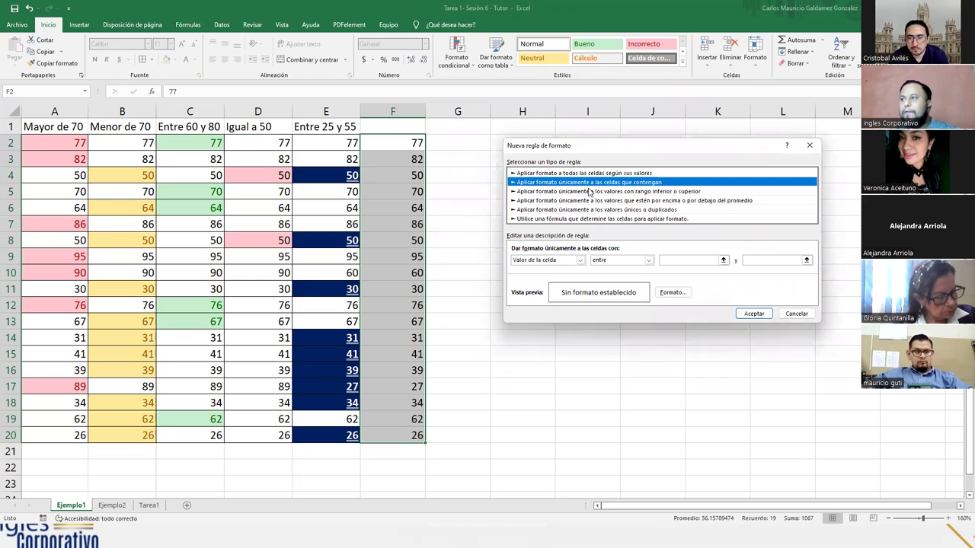
{"action": "left_click", "coordinate": [567, 192]}
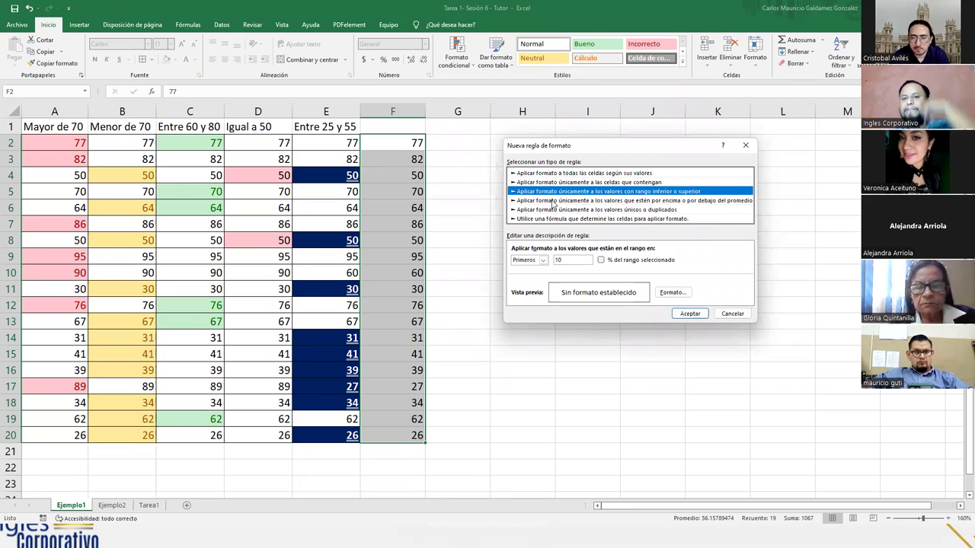
{"action": "left_click", "coordinate": [543, 261]}
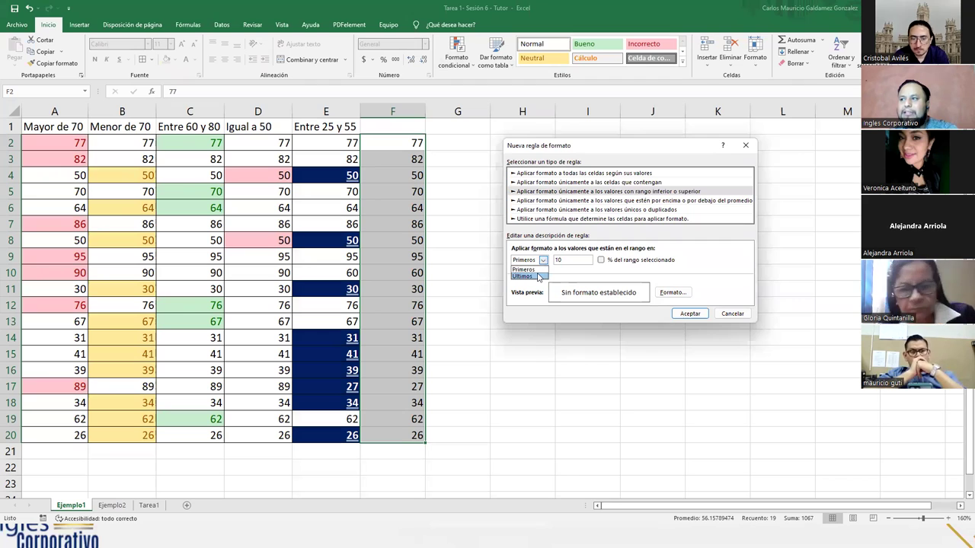
{"action": "left_click", "coordinate": [524, 269]}
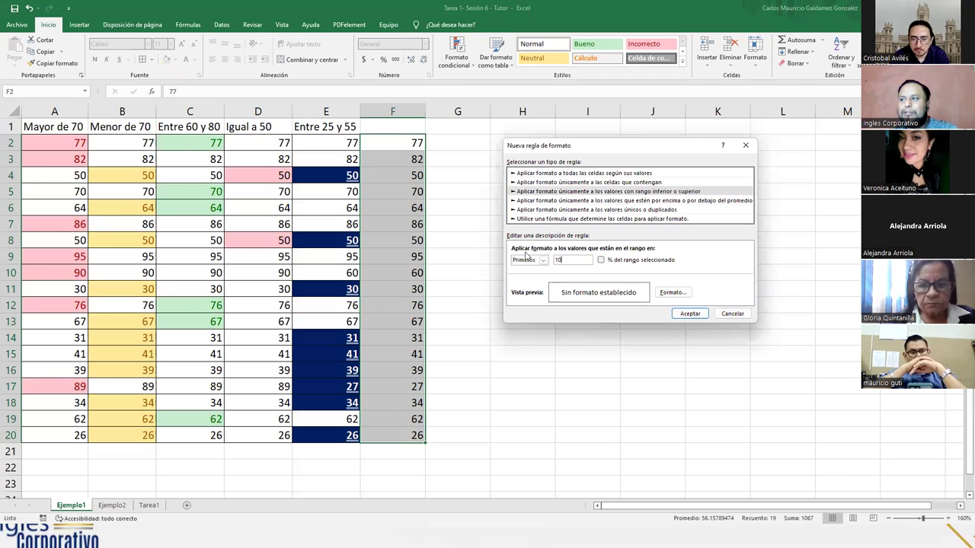
{"action": "type", "text": "5"}
{"action": "key", "text": "Tab"}
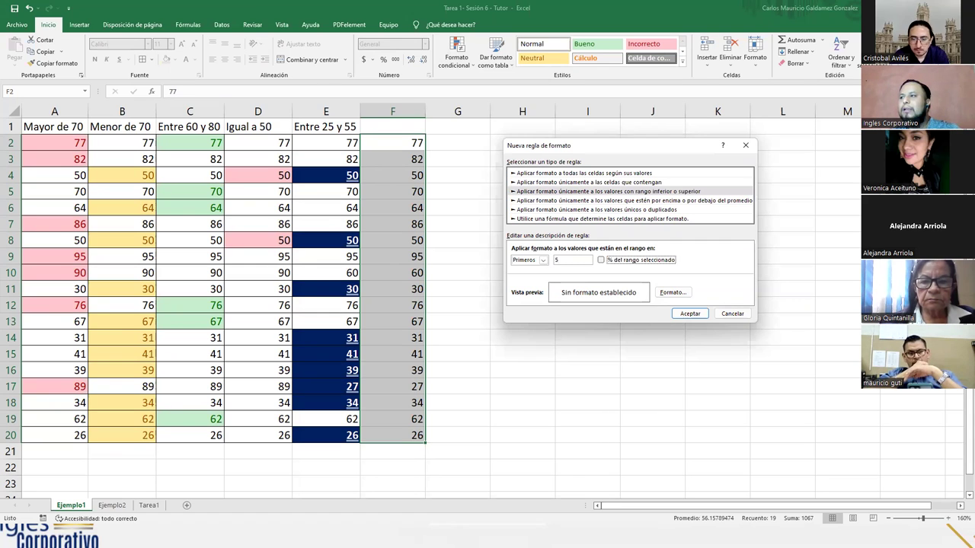
{"action": "key", "text": "Escape"}
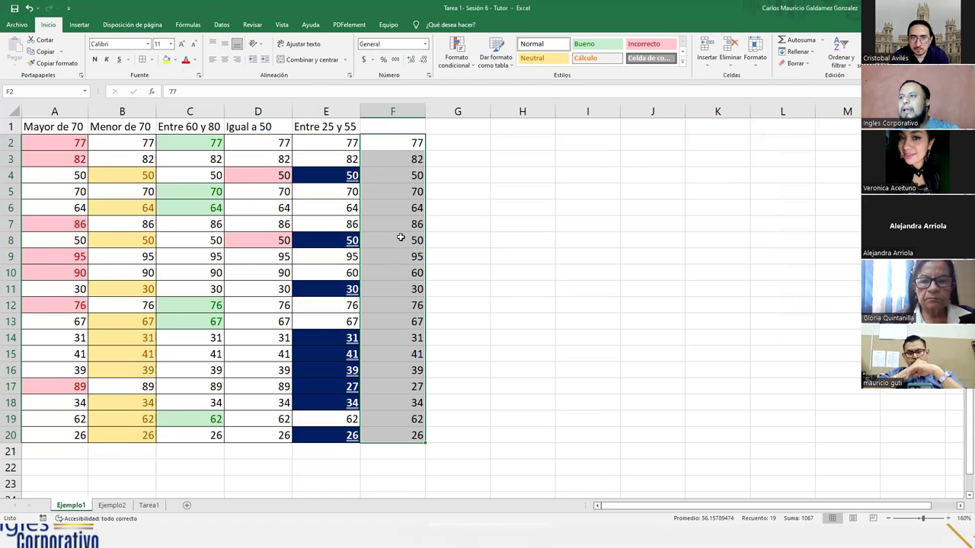
{"action": "left_click", "coordinate": [396, 305]}
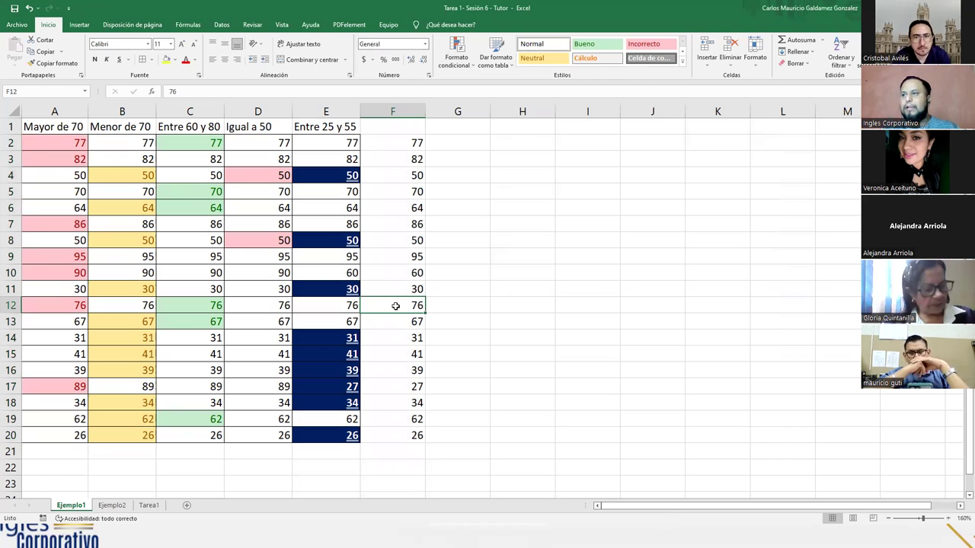
- Start a new conditional formatting rule for F2:F20 that formats all cells by value with a 3-color scale (Escala de 3 colores)
{"action": "left_click_drag", "start_coordinate": [391, 147], "coordinate": [387, 437]}
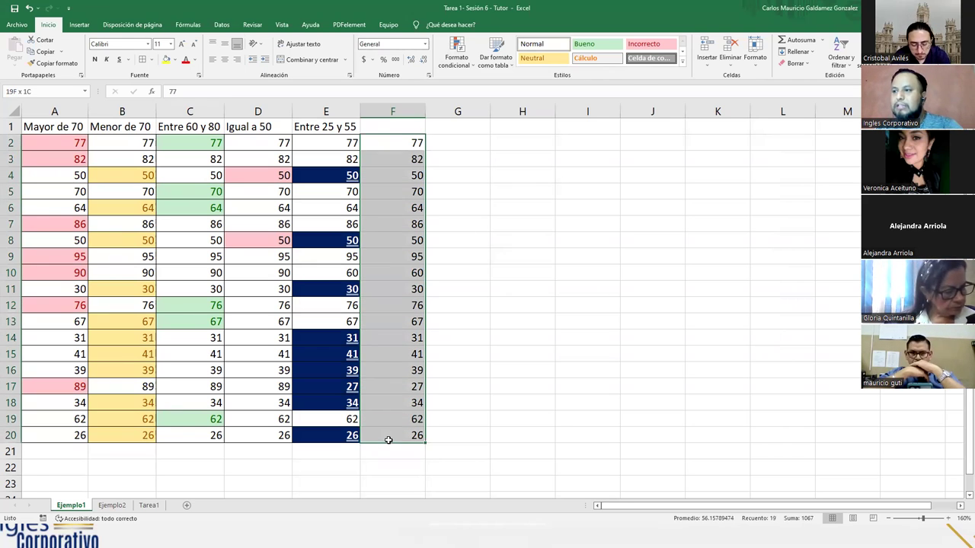
{"action": "left_click", "coordinate": [466, 58]}
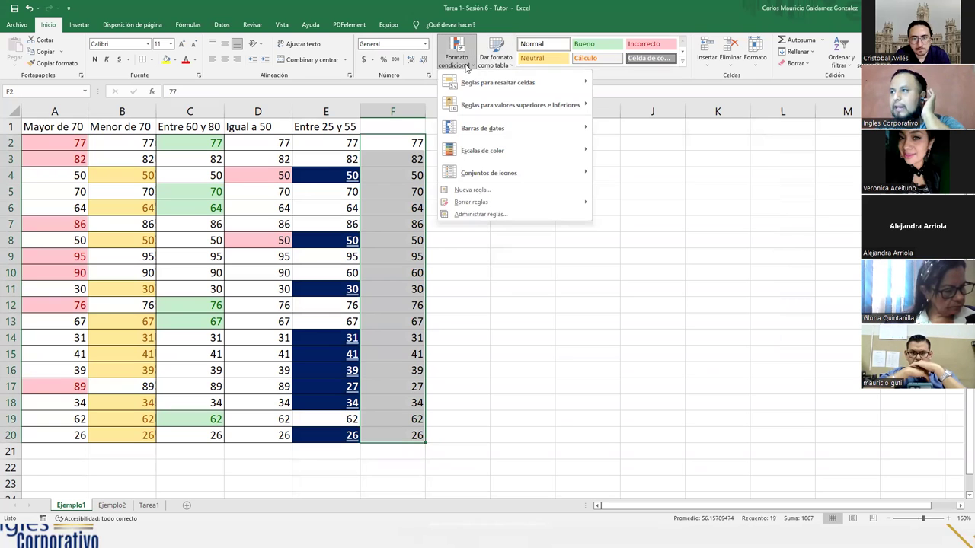
{"action": "mouse_move", "coordinate": [497, 83]}
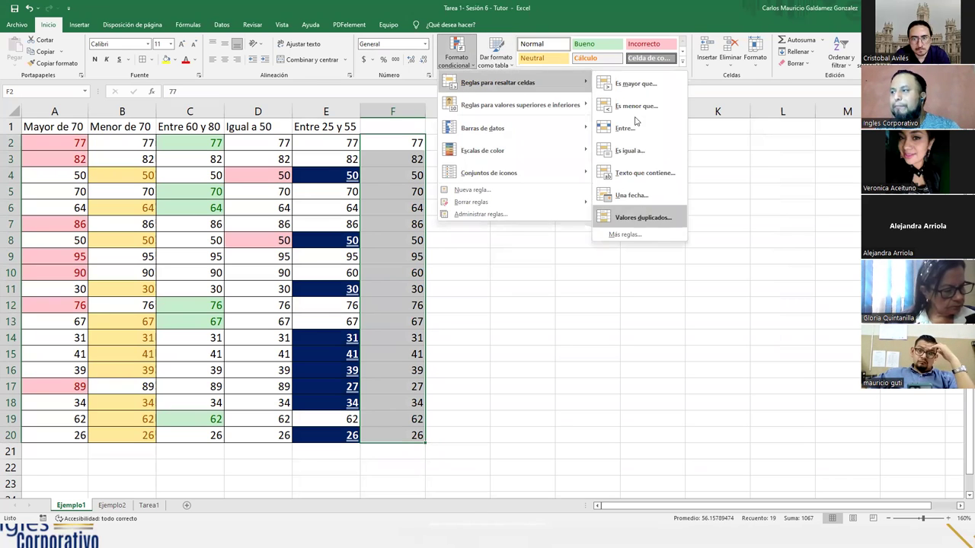
{"action": "left_click", "coordinate": [485, 189]}
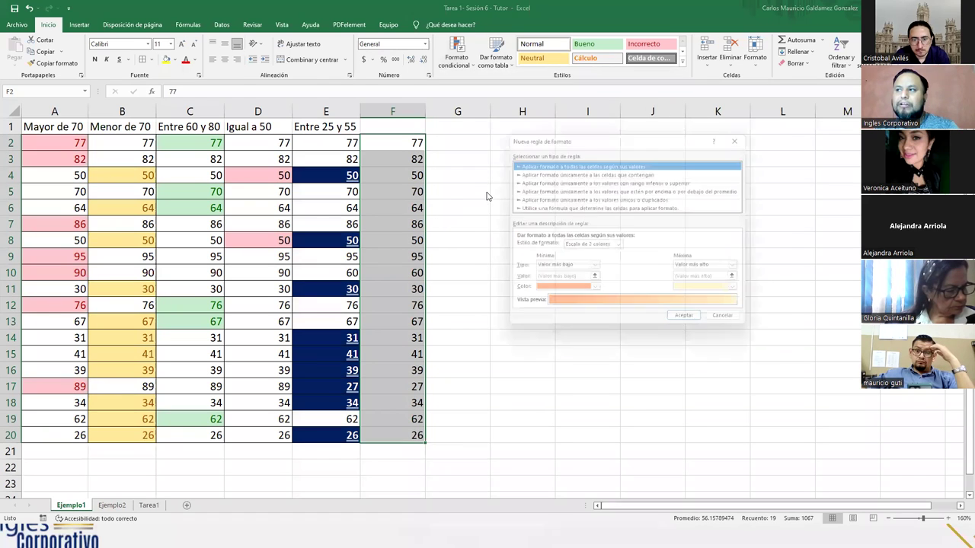
{"action": "left_click", "coordinate": [612, 249]}
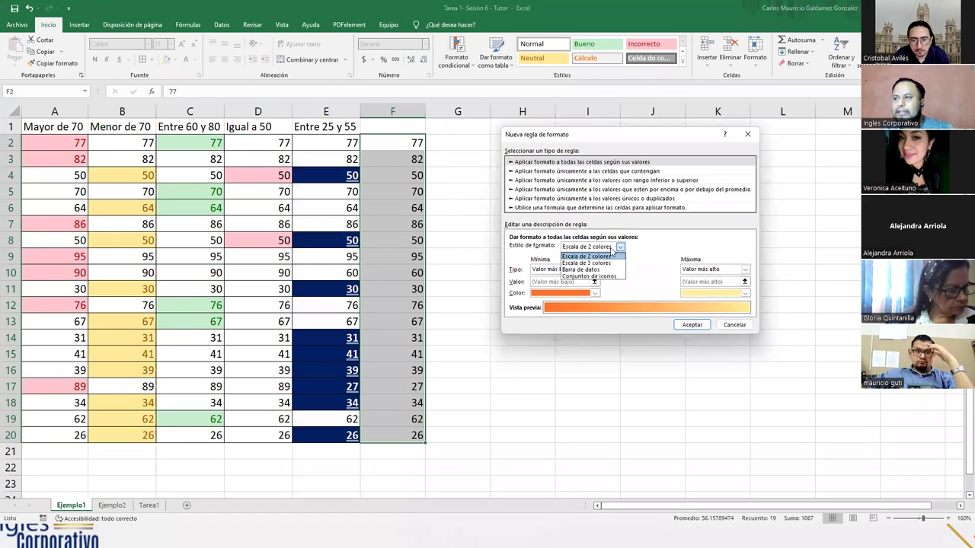
{"action": "left_click", "coordinate": [612, 250]}
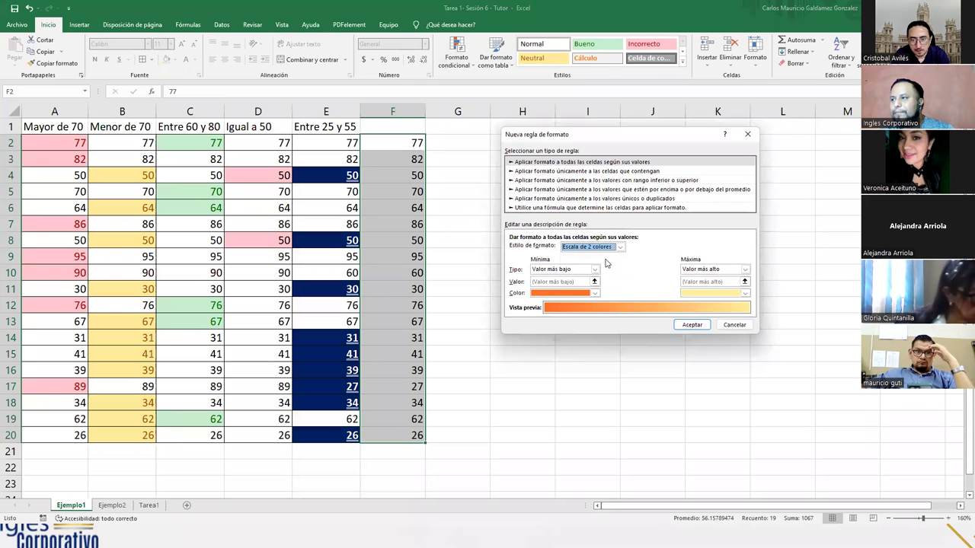
{"action": "left_click", "coordinate": [611, 250]}
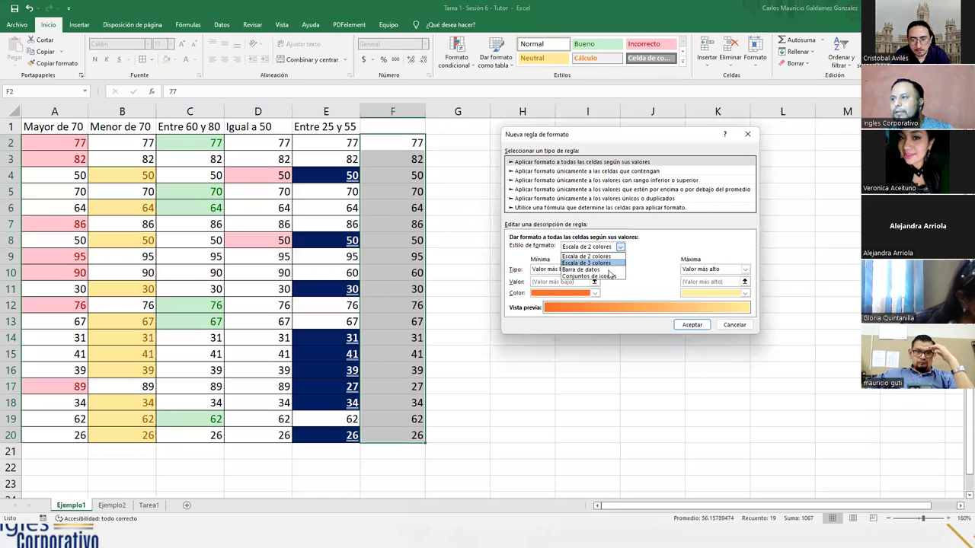
{"action": "left_click", "coordinate": [610, 266]}
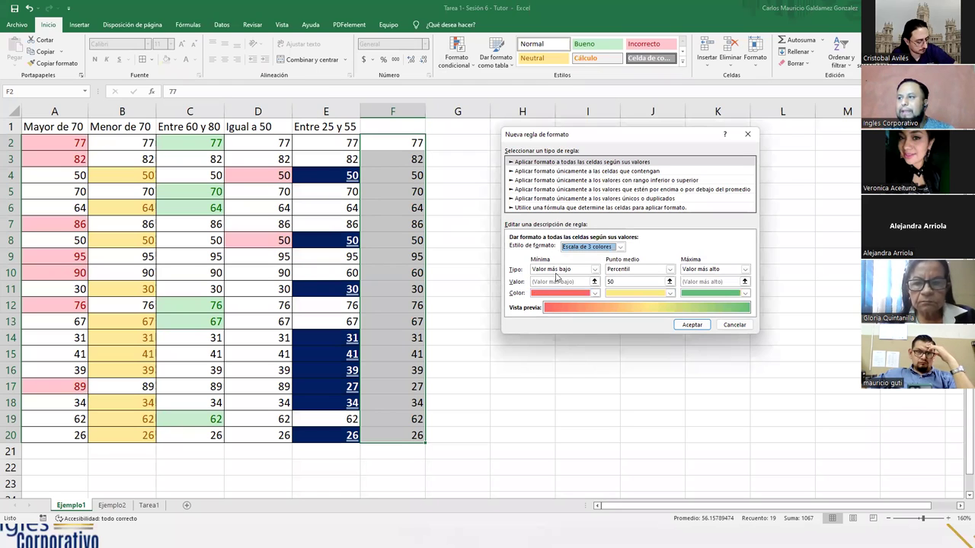
- Set the color scale's minimum type to Número, the midpoint type to Fórmula and the maximum type to Número
{"action": "left_click", "coordinate": [595, 271]}
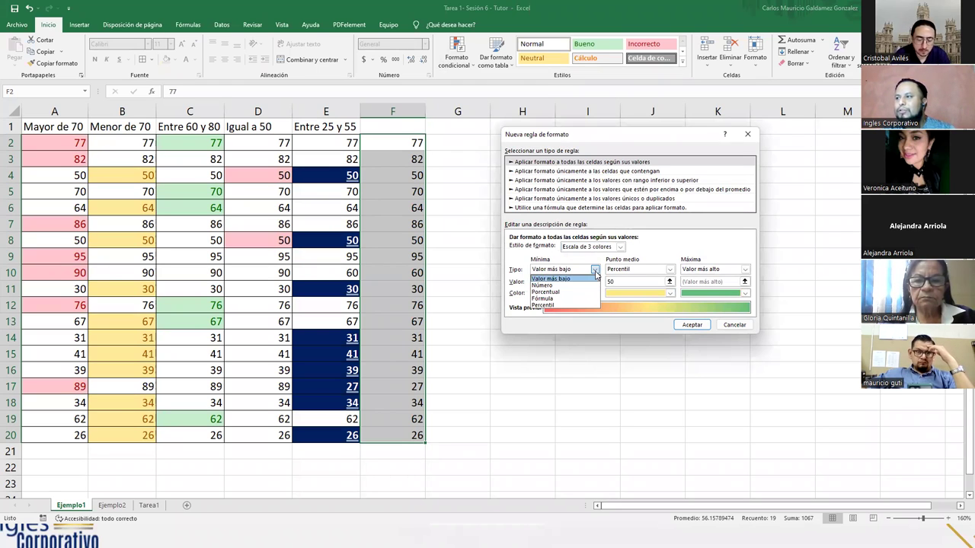
{"action": "left_click", "coordinate": [545, 285]}
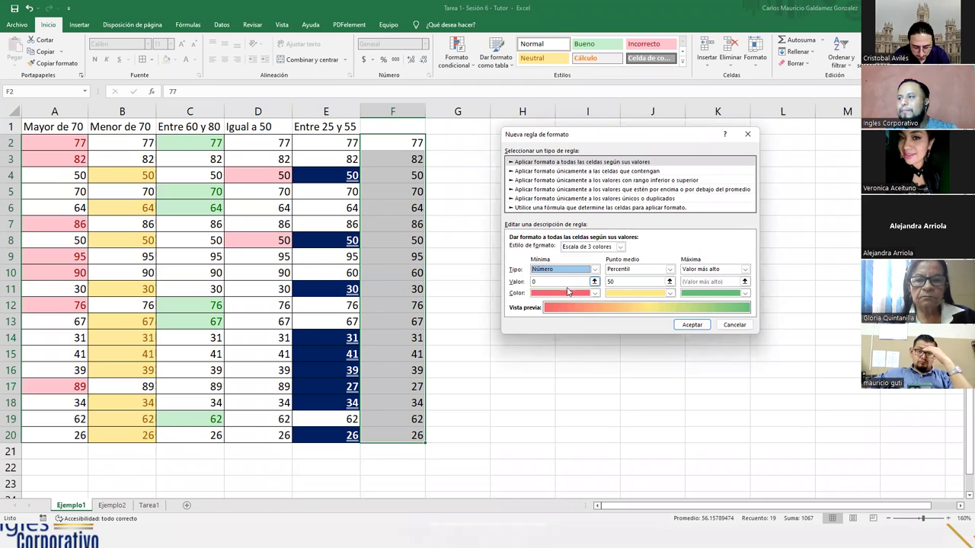
{"action": "left_click", "coordinate": [647, 271]}
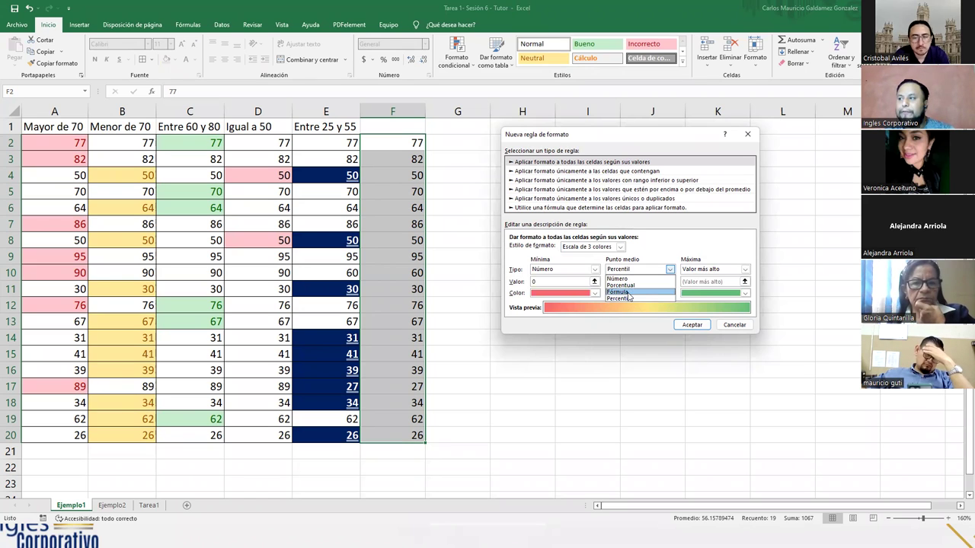
{"action": "left_click", "coordinate": [631, 293]}
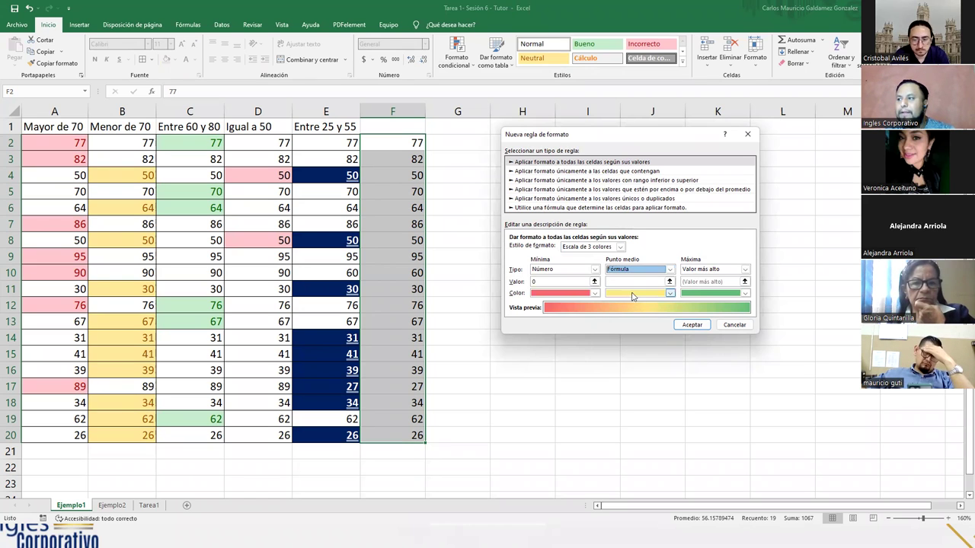
{"action": "left_click", "coordinate": [697, 270]}
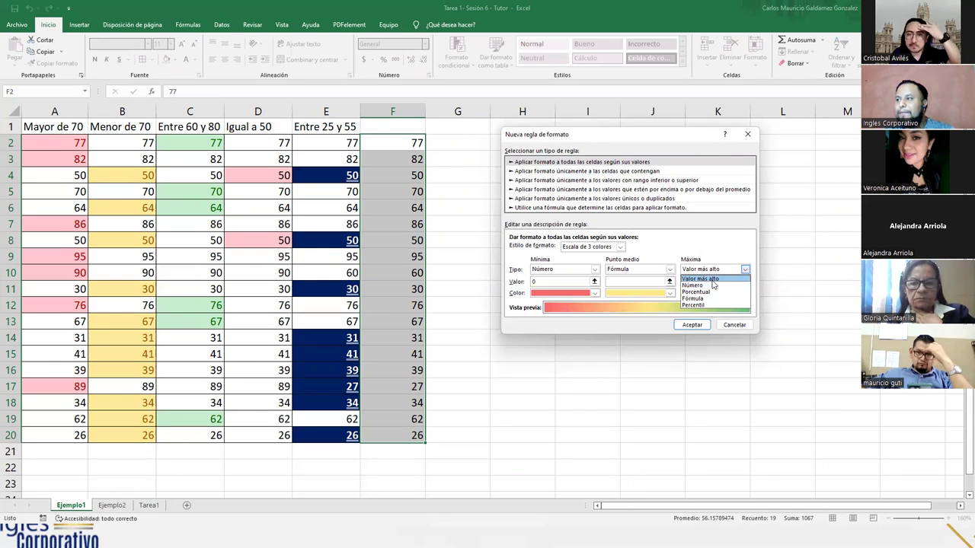
{"action": "left_click", "coordinate": [706, 286]}
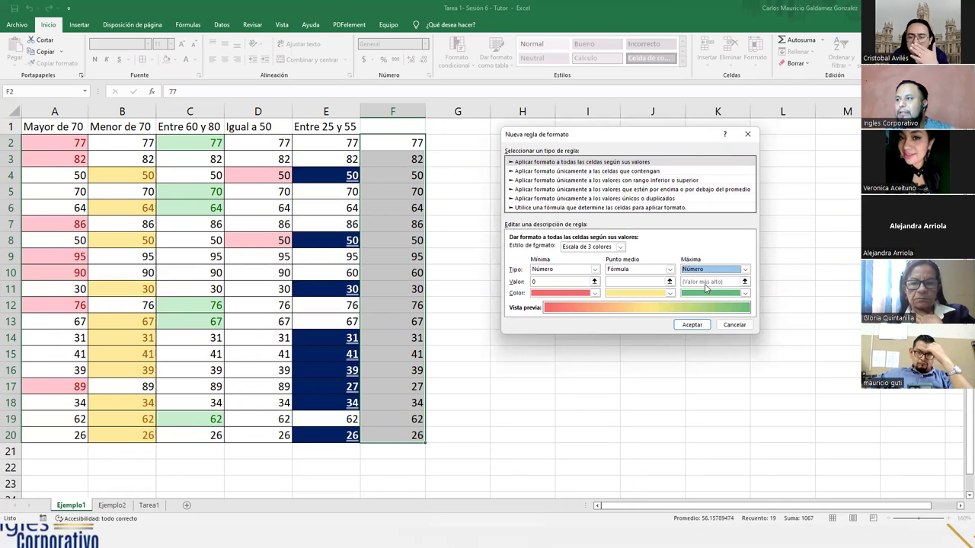
- Set the color scale's minimum value to 10 and its maximum value to 90
{"action": "left_click", "coordinate": [545, 282]}
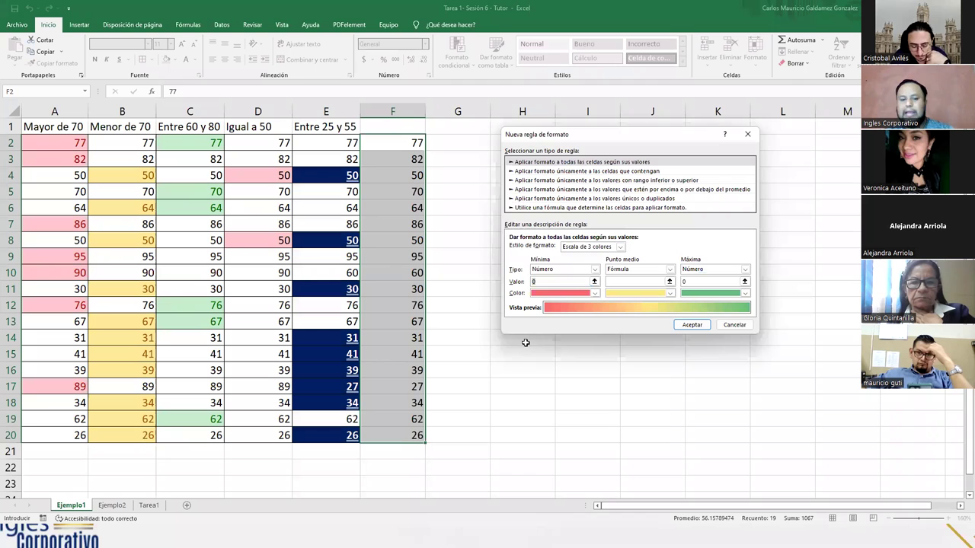
{"action": "type", "text": "10"}
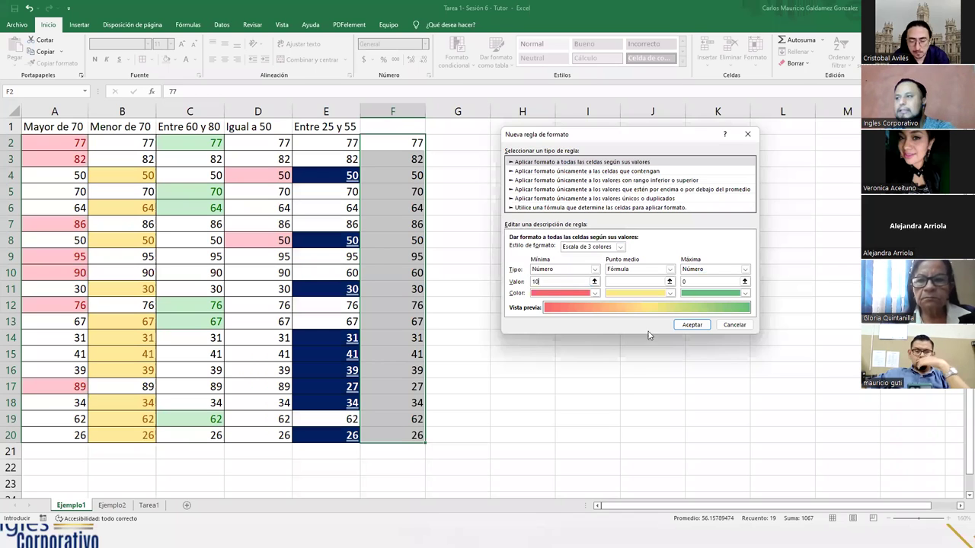
{"action": "key", "text": "Tab"}
{"action": "key", "text": "Tab"}
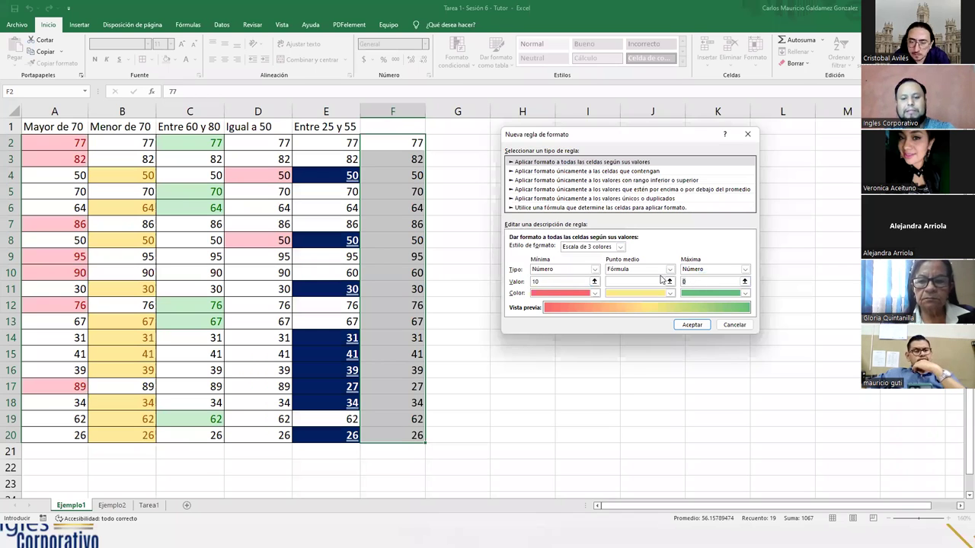
- Try to enter the average (promedio) of F2:F20 as the color scale's midpoint formula
{"action": "left_click", "coordinate": [616, 282]}
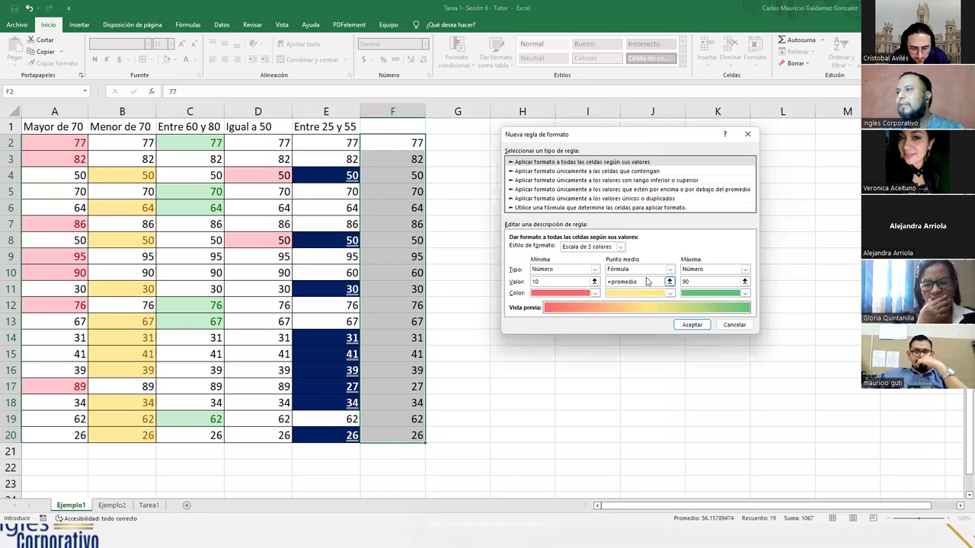
{"action": "left_click_drag", "start_coordinate": [378, 145], "coordinate": [385, 439]}
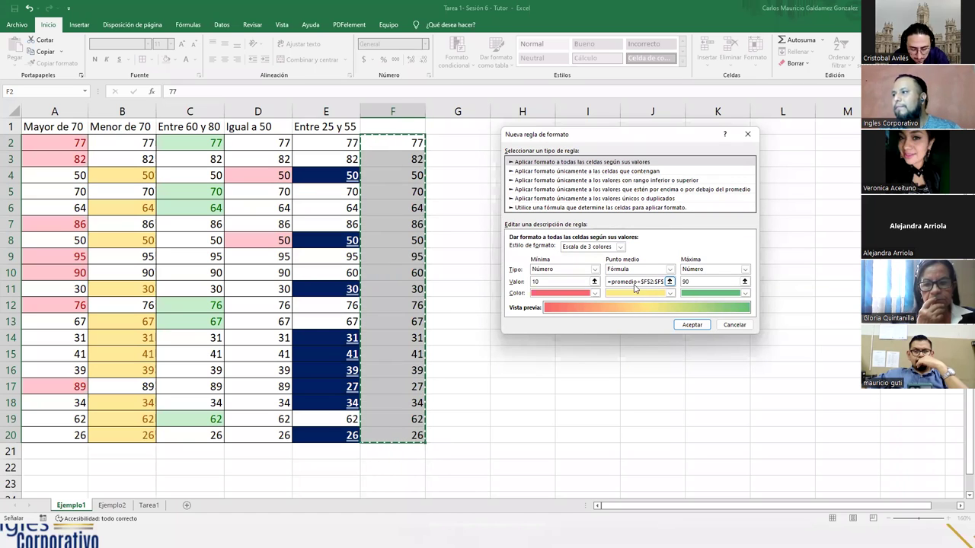
{"action": "left_click", "coordinate": [646, 284]}
{"action": "key", "text": "BackSpace"}
{"action": "type", "text": "("}
{"action": "key", "text": "Right"}
{"action": "key", "text": "Right"}
{"action": "key", "text": "Right"}
{"action": "key", "text": "Right"}
{"action": "key", "text": "Right"}
{"action": "key", "text": "Right"}
{"action": "key", "text": "Right"}
{"action": "key", "text": "Right"}
{"action": "key", "text": "Right"}
{"action": "key", "text": "Right"}
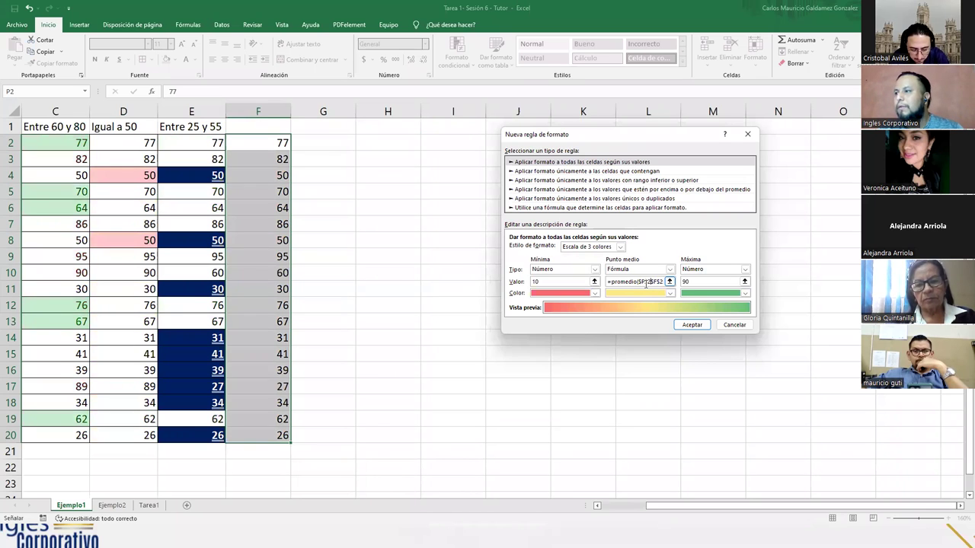
- Replace the midpoint formula with =promedio($F$2:$F$20) and create the color scale rule
{"action": "left_click", "coordinate": [669, 281]}
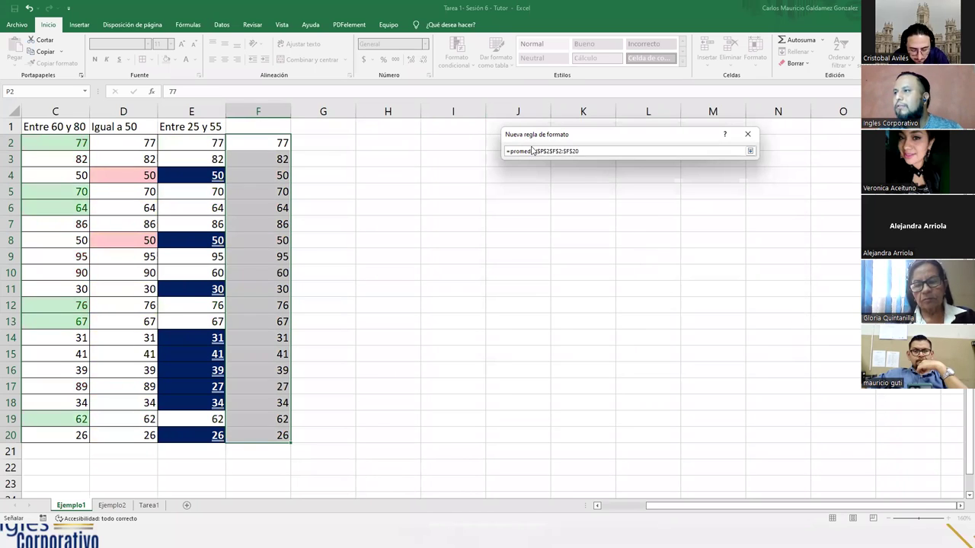
{"action": "left_click", "coordinate": [448, 141]}
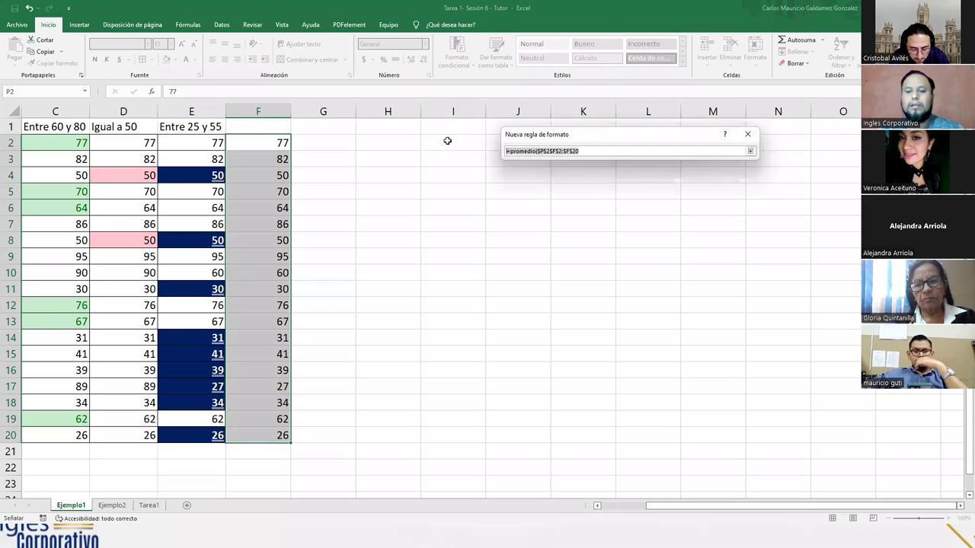
{"action": "type", "text": "=promedio"}
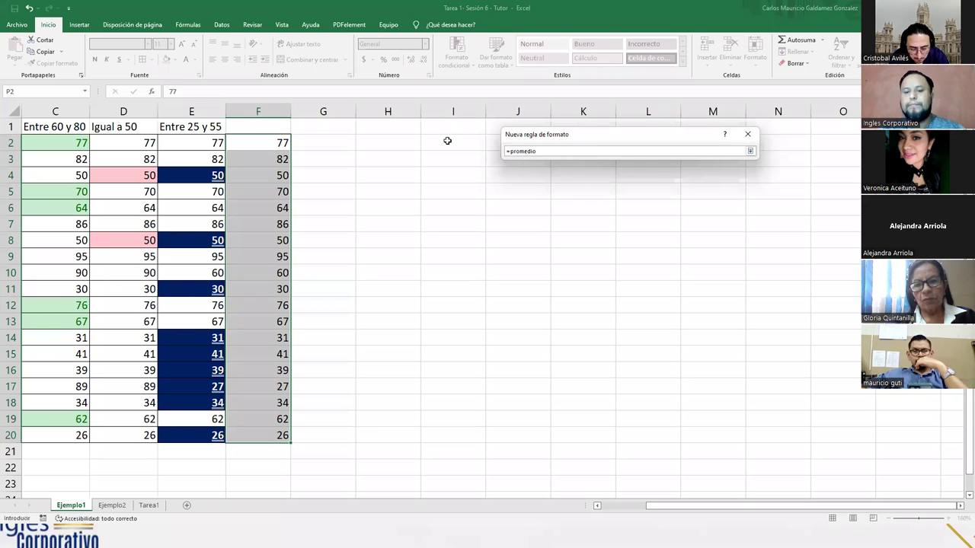
{"action": "type", "text": "("}
{"action": "left_click_drag", "start_coordinate": [272, 142], "coordinate": [270, 430]}
{"action": "type", "text": ")"}
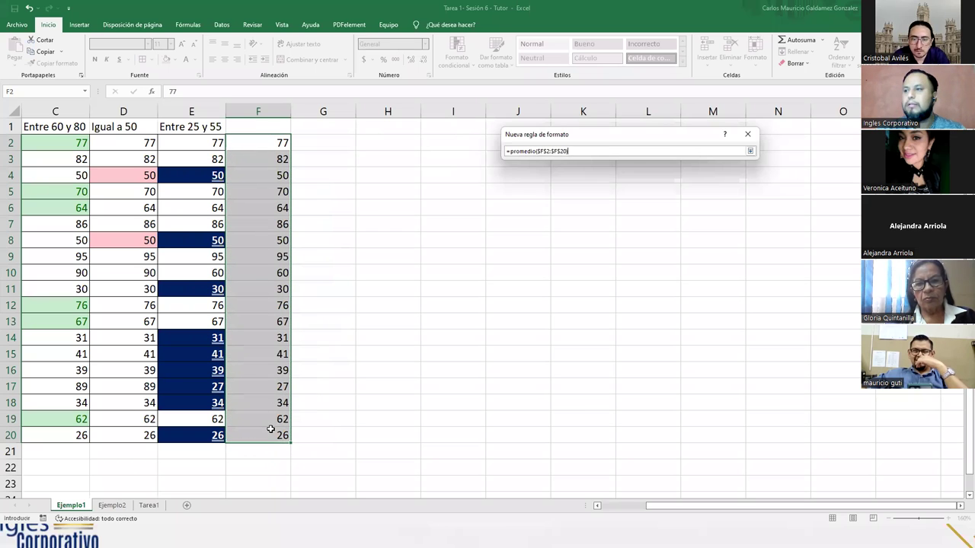
{"action": "left_click", "coordinate": [750, 150]}
{"action": "left_click", "coordinate": [684, 325]}
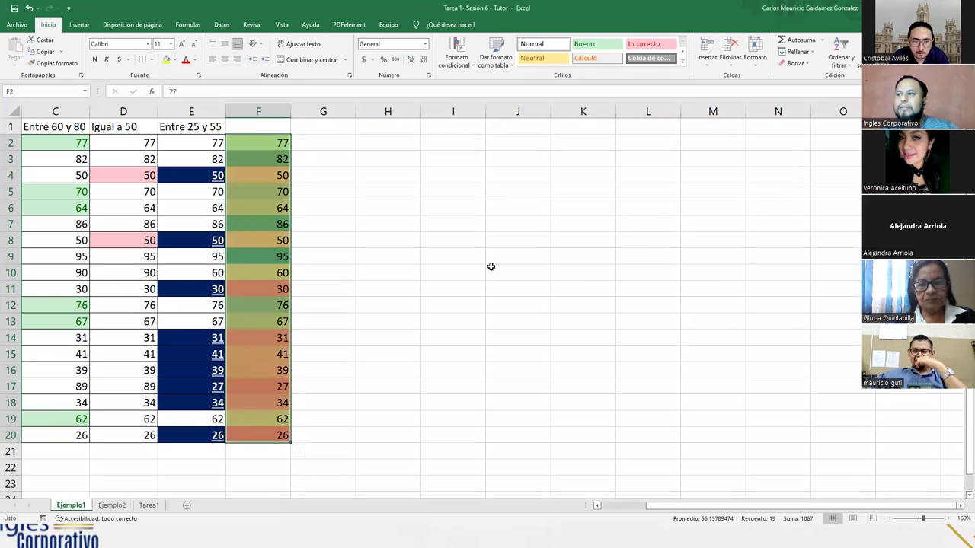
- Edit the F2:F20 color scale rule to use a maximum of 95 and a higher minimum, and apply it
{"action": "left_click", "coordinate": [460, 58]}
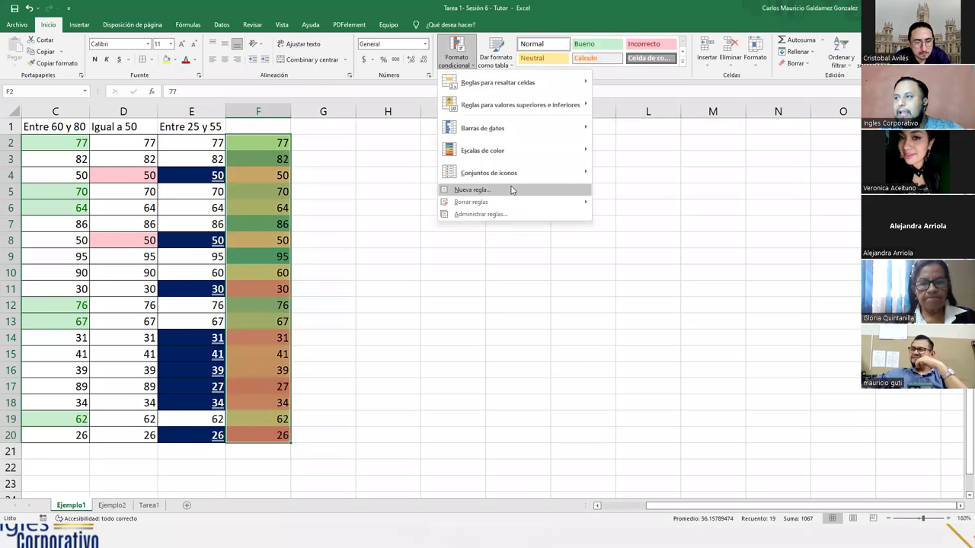
{"action": "left_click", "coordinate": [511, 217]}
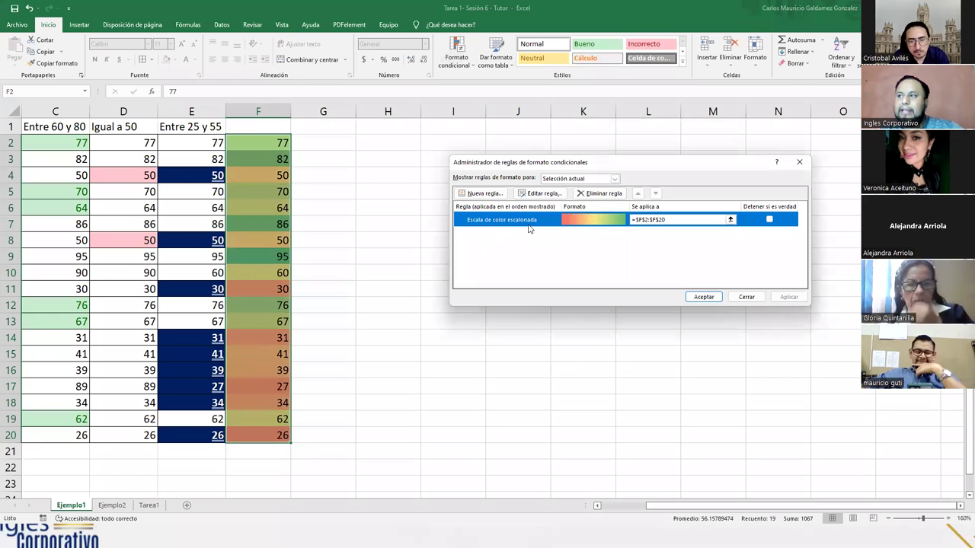
{"action": "double_click", "coordinate": [521, 222]}
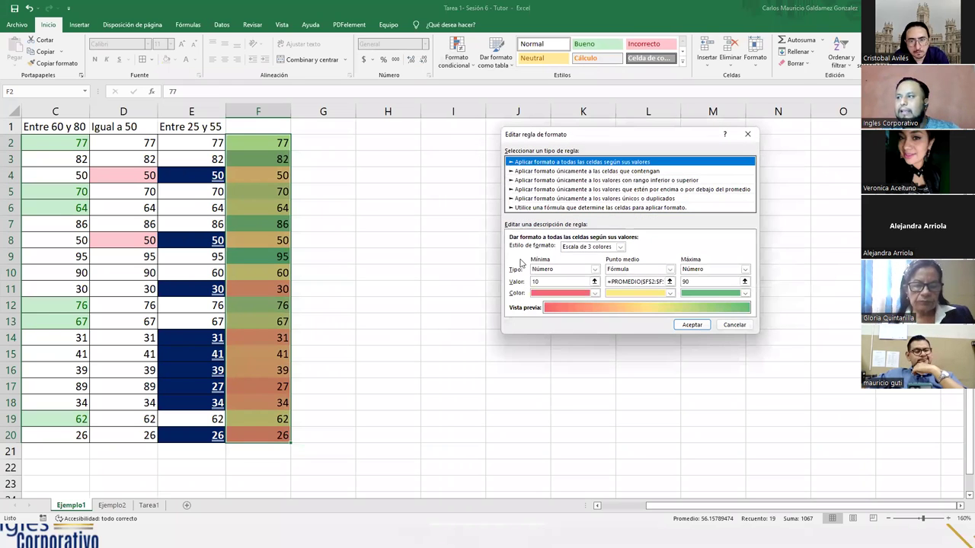
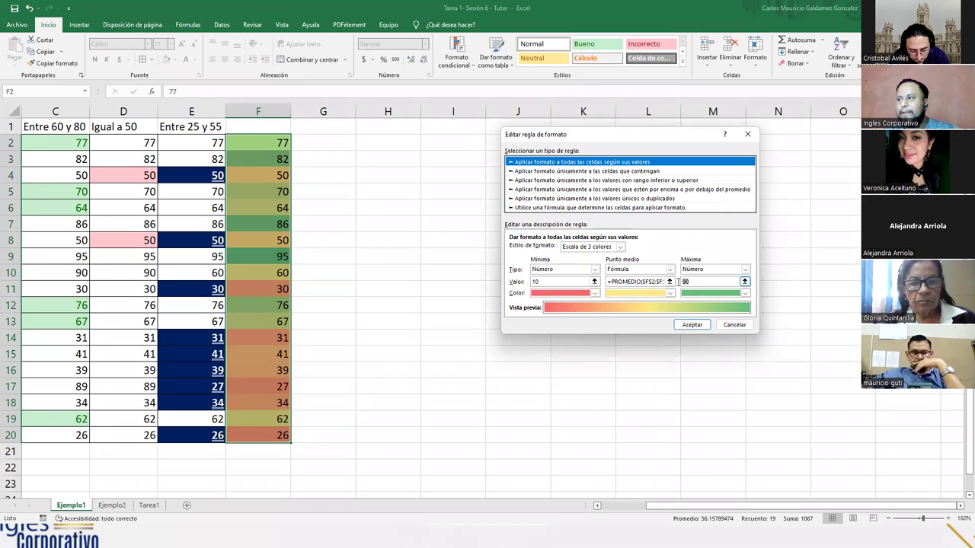
{"action": "left_click", "coordinate": [678, 281]}
{"action": "type", "text": "5"}
{"action": "double_click", "coordinate": [537, 282]}
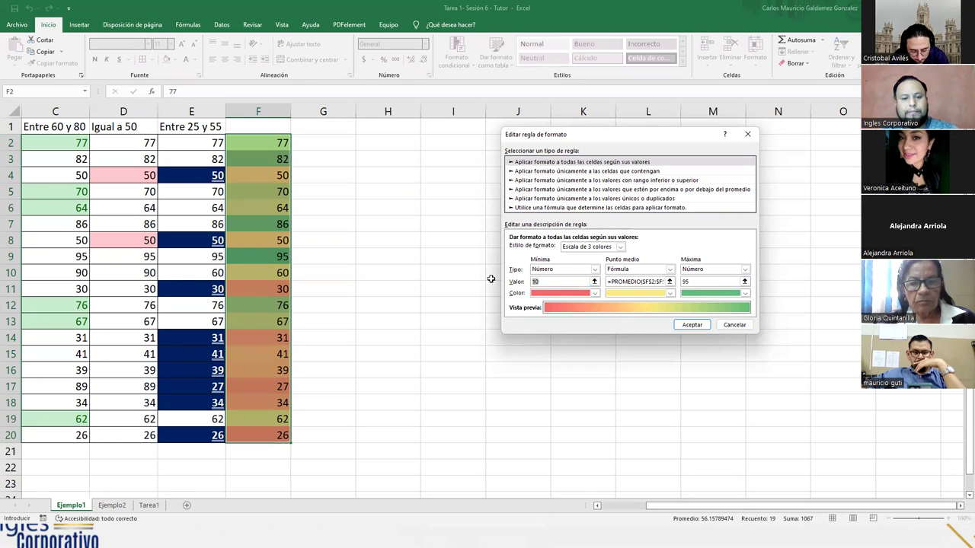
{"action": "left_click", "coordinate": [691, 324]}
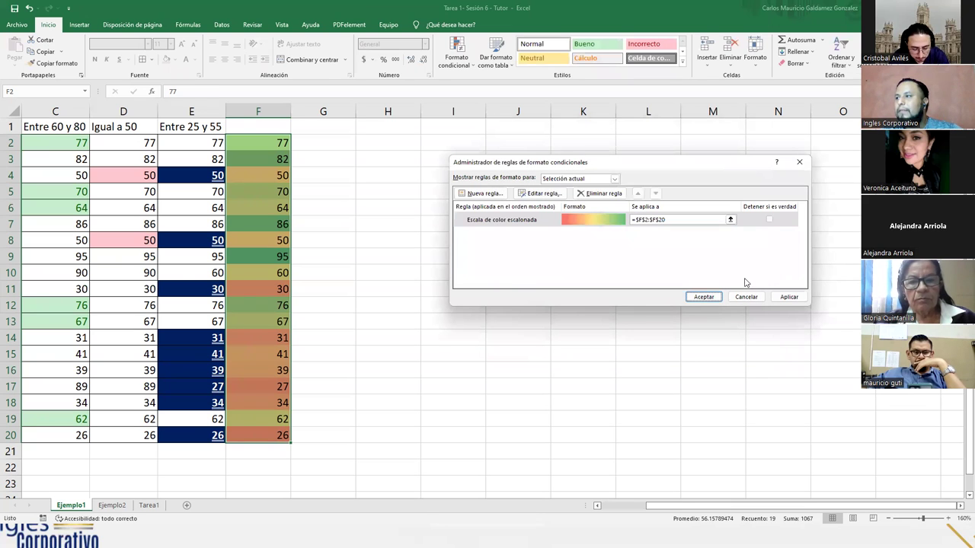
{"action": "left_click", "coordinate": [787, 297]}
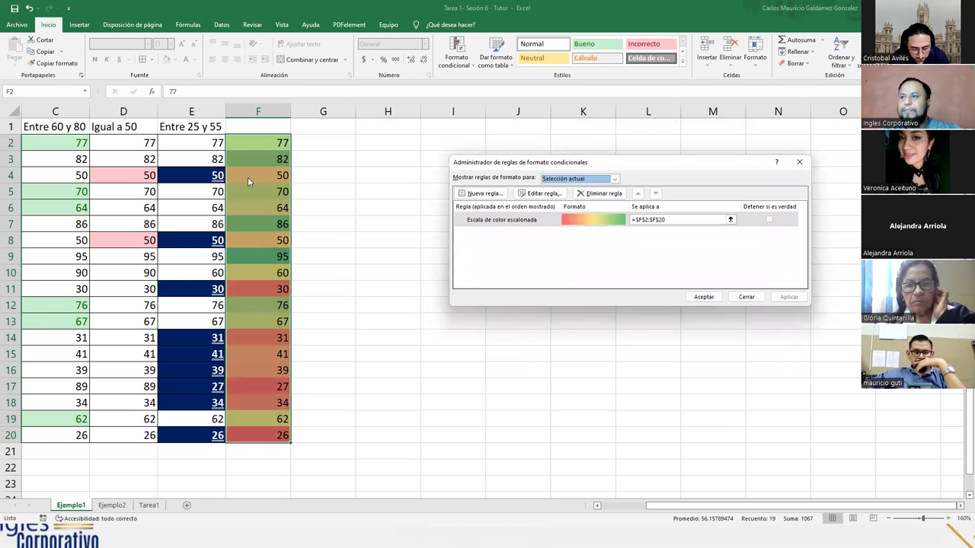
{"action": "left_click", "coordinate": [703, 297]}
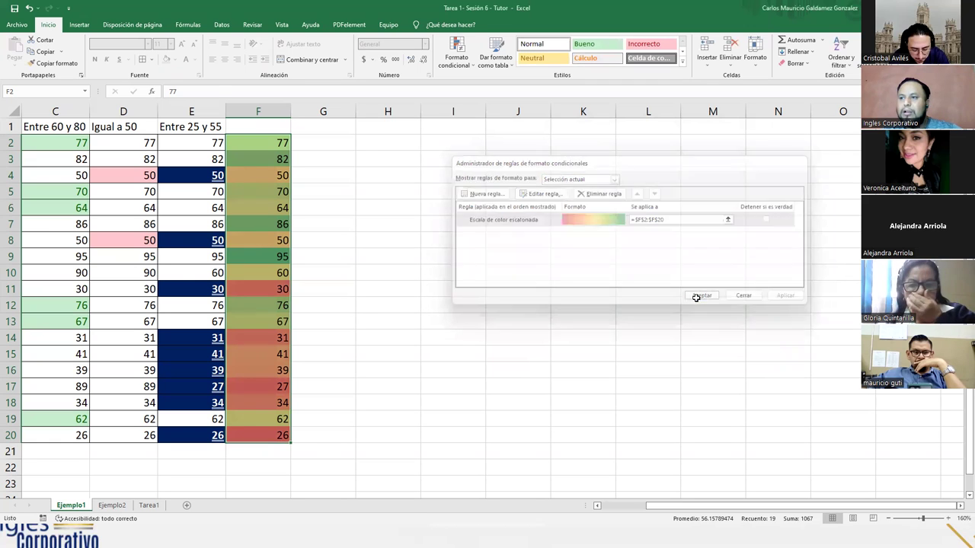
{"action": "left_click", "coordinate": [261, 233]}
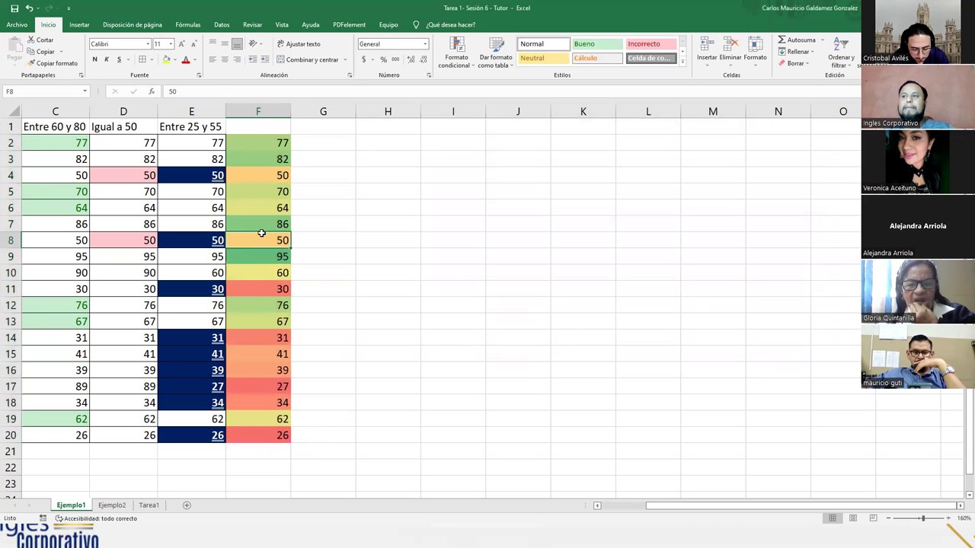
- Review the settings of the color scale rule on F2:F20 and close the rules manager without changes
{"action": "left_click_drag", "start_coordinate": [259, 142], "coordinate": [252, 434]}
{"action": "left_click", "coordinate": [457, 55]}
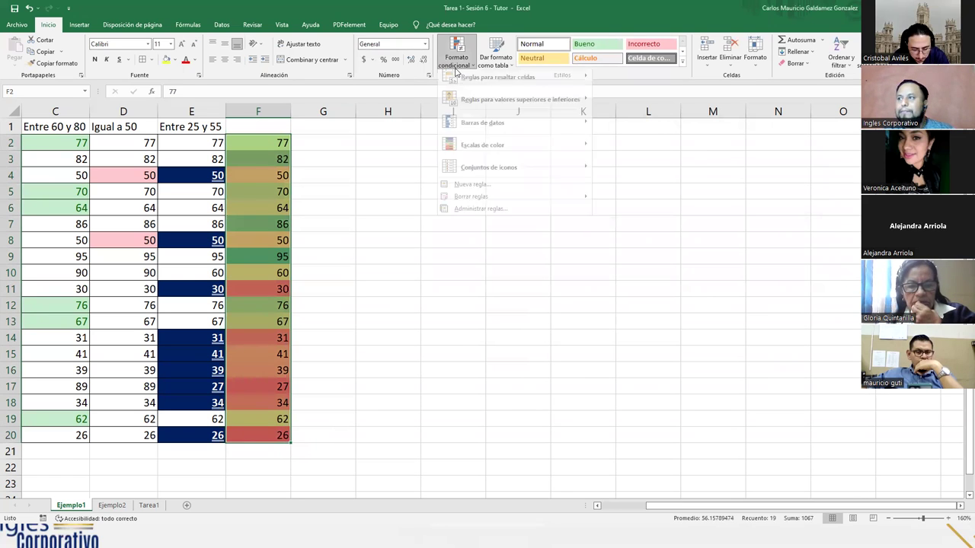
{"action": "left_click", "coordinate": [491, 214]}
{"action": "left_click", "coordinate": [508, 222]}
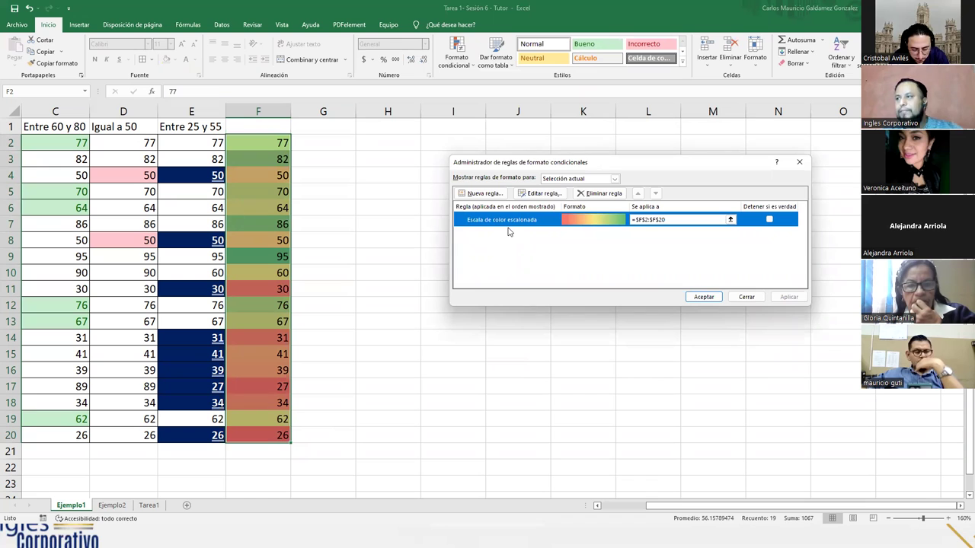
{"action": "double_click", "coordinate": [506, 221]}
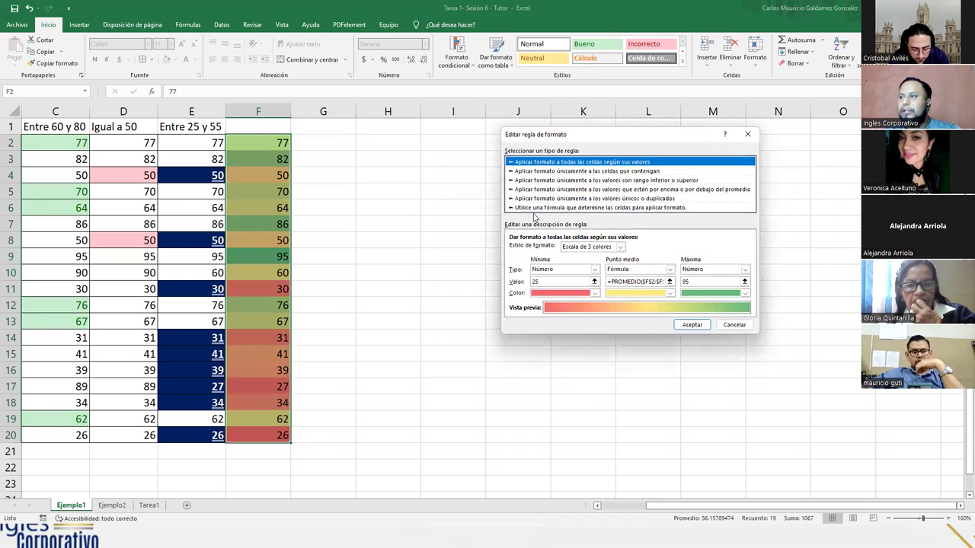
{"action": "left_click", "coordinate": [728, 327]}
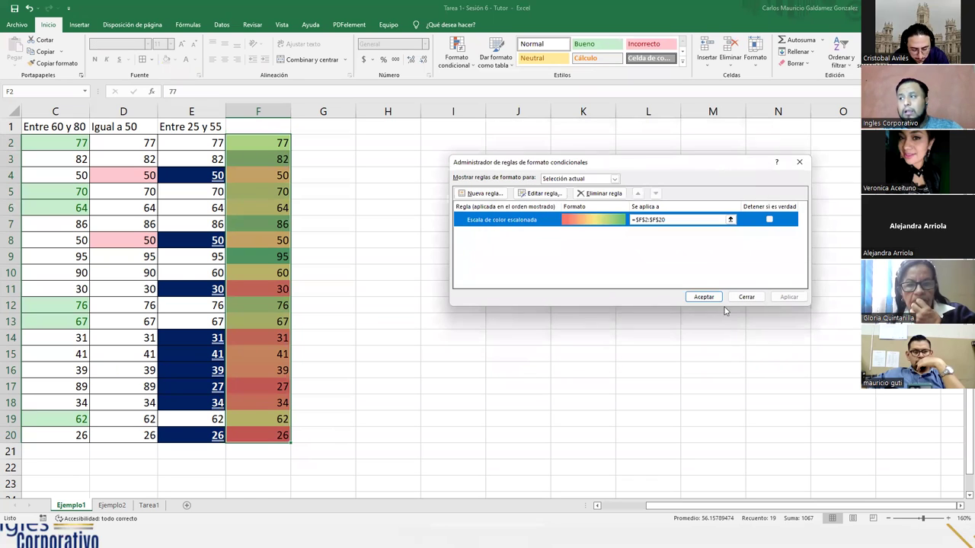
{"action": "left_click", "coordinate": [746, 300]}
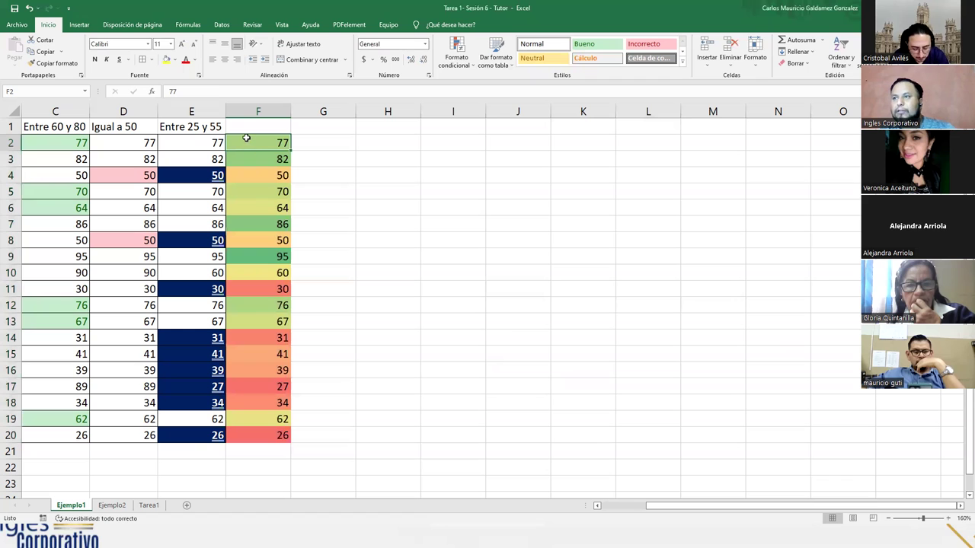
- Clear the conditional formatting rules from cells F2:F20 only
{"action": "left_click_drag", "start_coordinate": [246, 143], "coordinate": [258, 435]}
{"action": "left_click", "coordinate": [620, 506]}
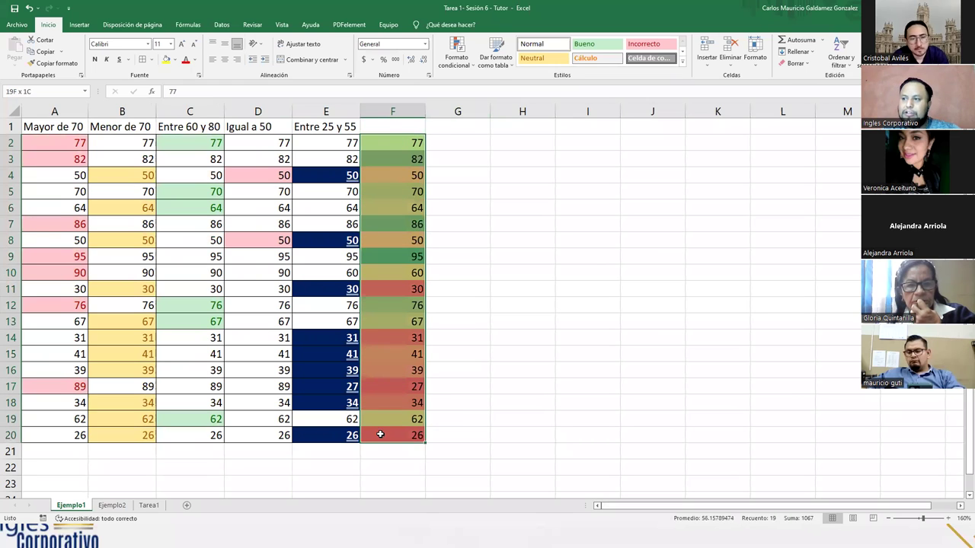
{"action": "left_click", "coordinate": [461, 71]}
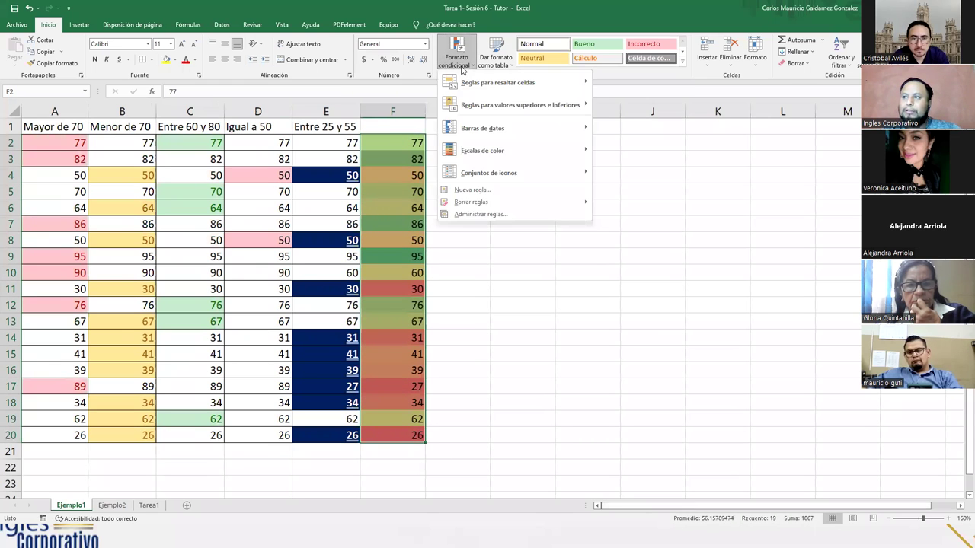
{"action": "mouse_move", "coordinate": [492, 208]}
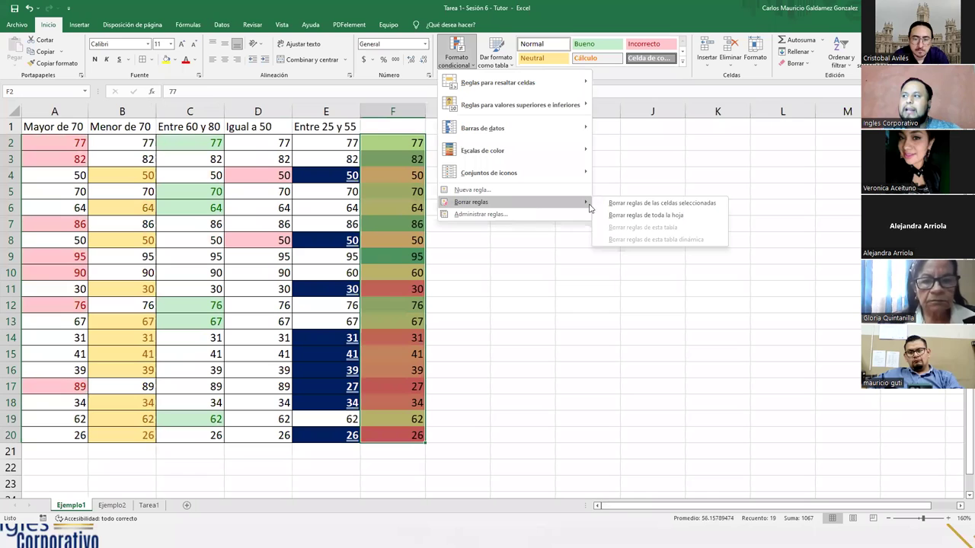
{"action": "left_click", "coordinate": [680, 205]}
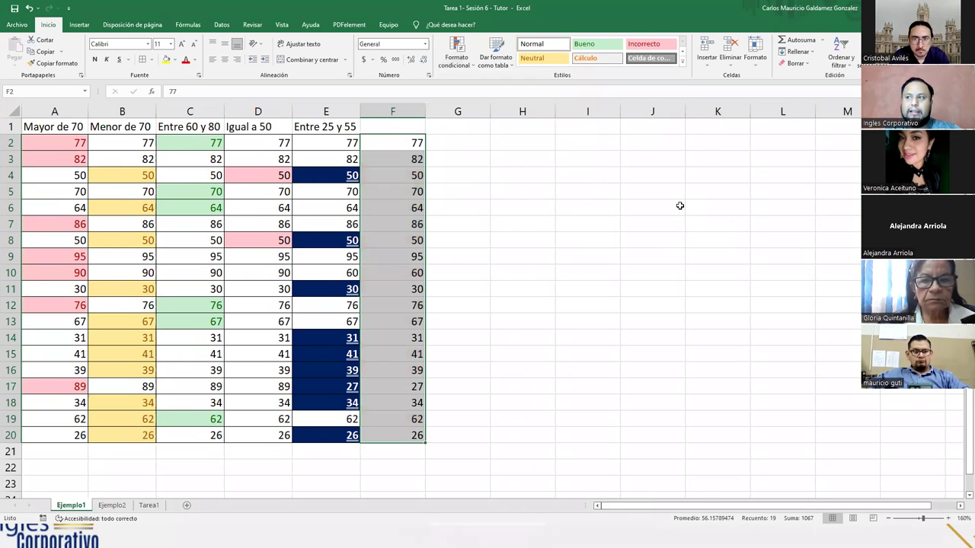
- Delete the values in F2:F20
{"action": "left_click", "coordinate": [398, 254]}
{"action": "left_click_drag", "start_coordinate": [390, 147], "coordinate": [398, 434]}
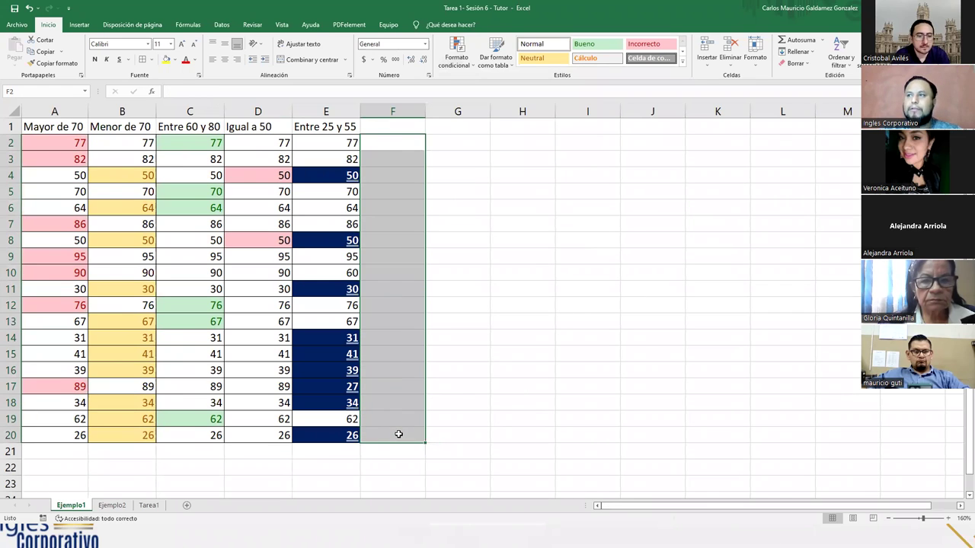
{"action": "key", "text": "Delete"}
{"action": "left_click", "coordinate": [131, 173]}
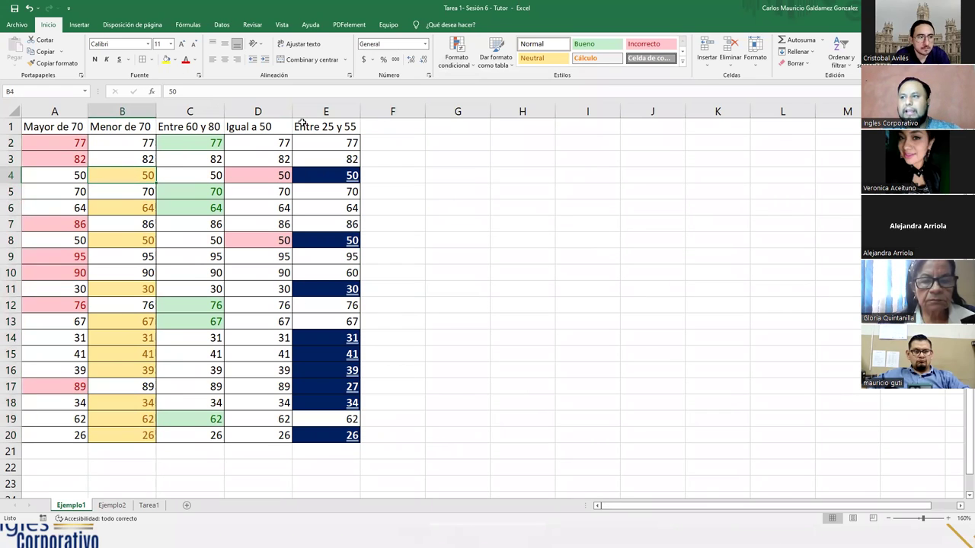
- Remove the between-values rule applied to E2:E20 through the conditional formatting rules manager and apply the change
{"action": "left_click_drag", "start_coordinate": [314, 139], "coordinate": [327, 437]}
{"action": "left_click", "coordinate": [467, 68]}
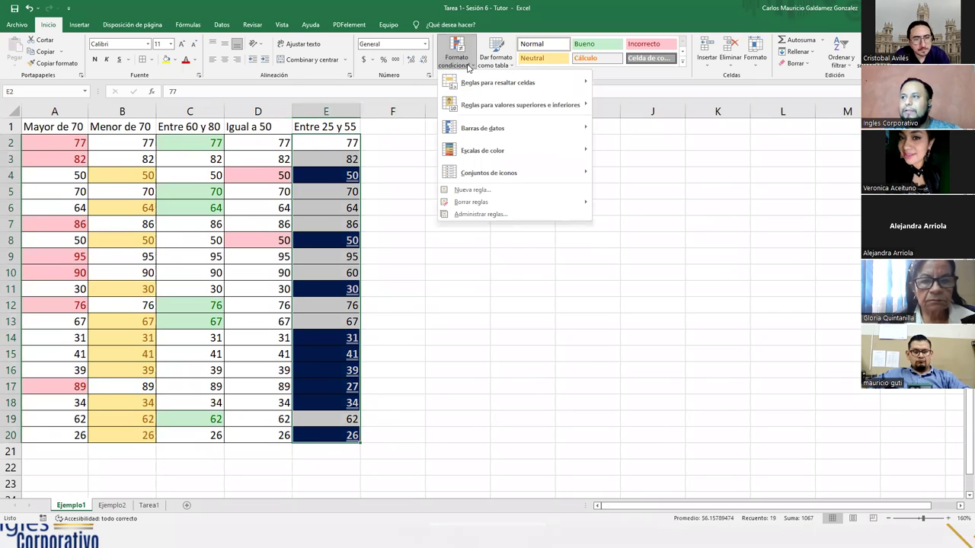
{"action": "mouse_move", "coordinate": [511, 206]}
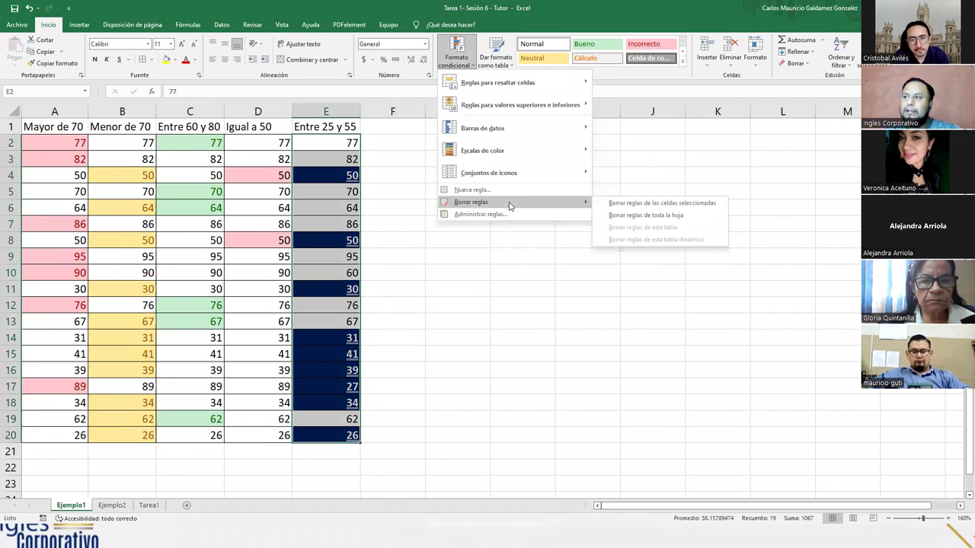
{"action": "left_click", "coordinate": [499, 214]}
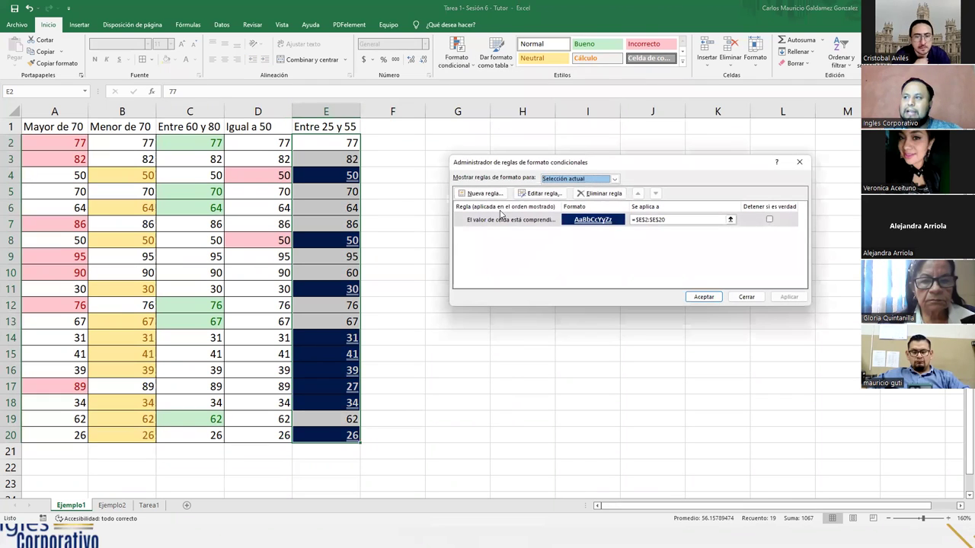
{"action": "left_click", "coordinate": [533, 221]}
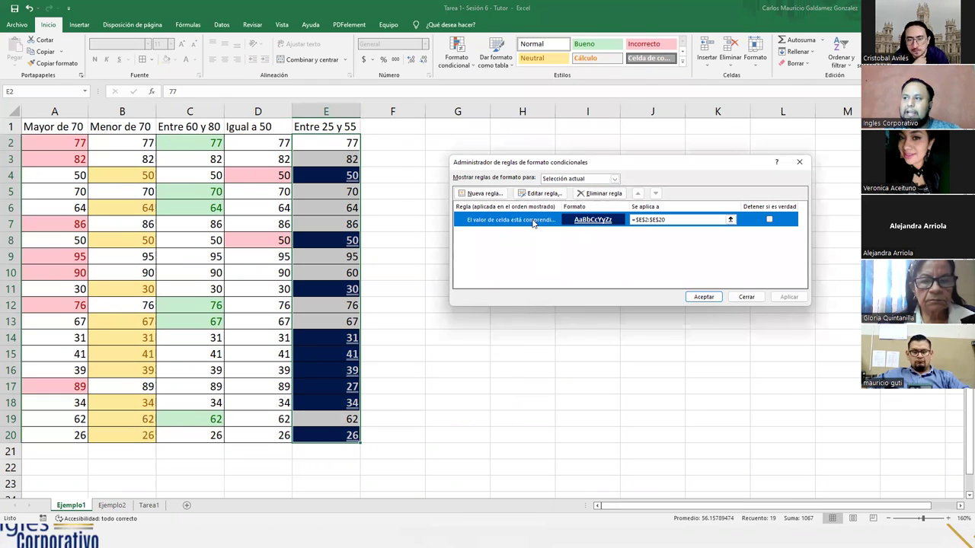
{"action": "left_click", "coordinate": [600, 193]}
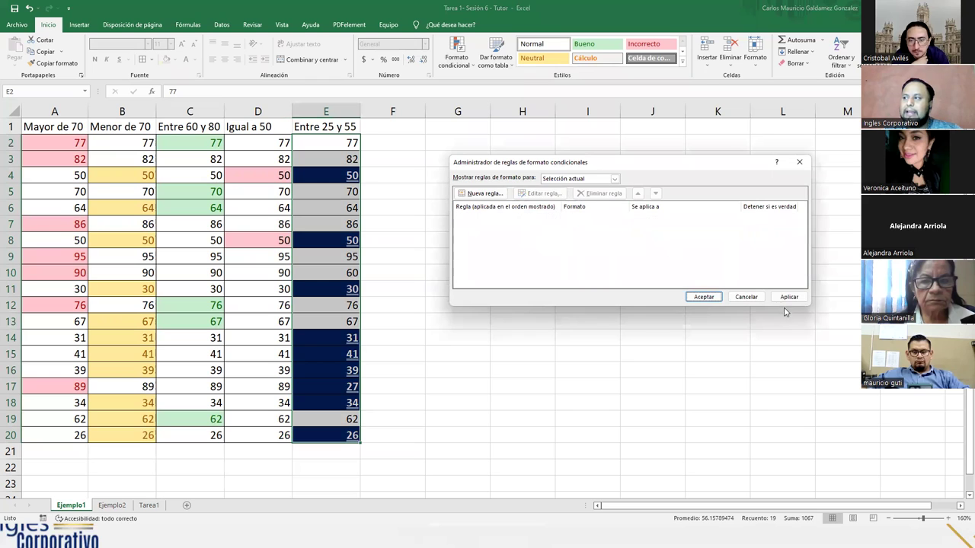
{"action": "left_click", "coordinate": [788, 298]}
{"action": "left_click", "coordinate": [703, 297]}
{"action": "left_click", "coordinate": [355, 241]}
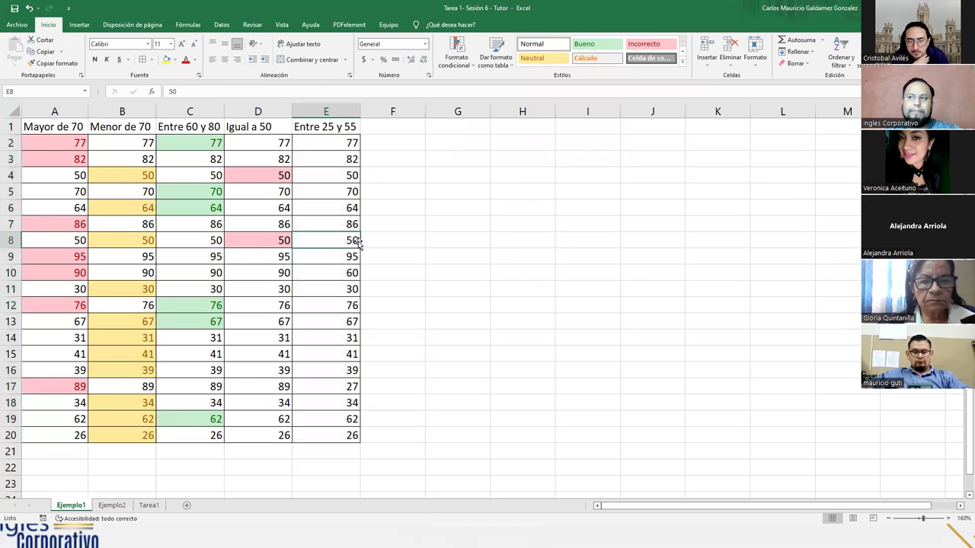
- Erase the header and values in E1:E20, and delete column E from the sheet
{"action": "left_click_drag", "start_coordinate": [329, 128], "coordinate": [349, 437]}
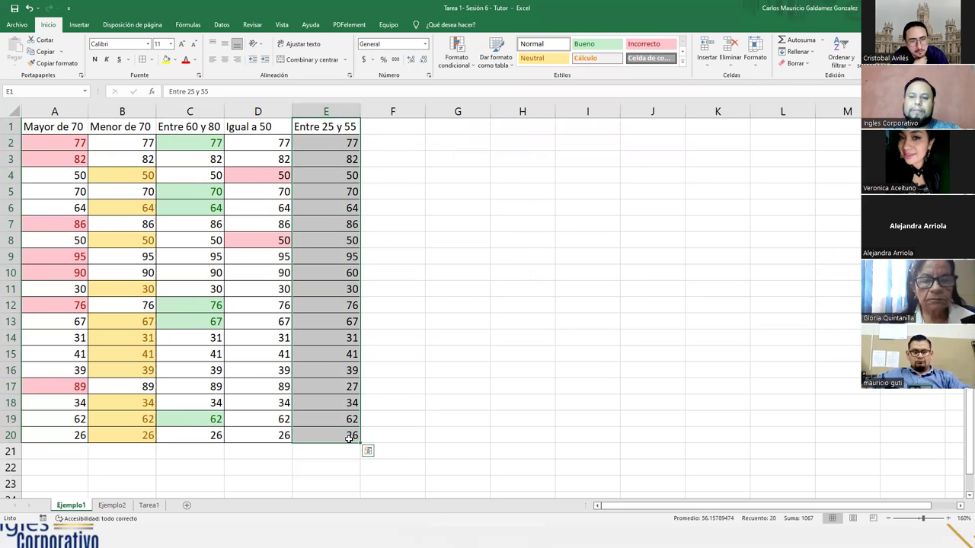
{"action": "key", "text": "Delete"}
{"action": "left_click", "coordinate": [348, 437]}
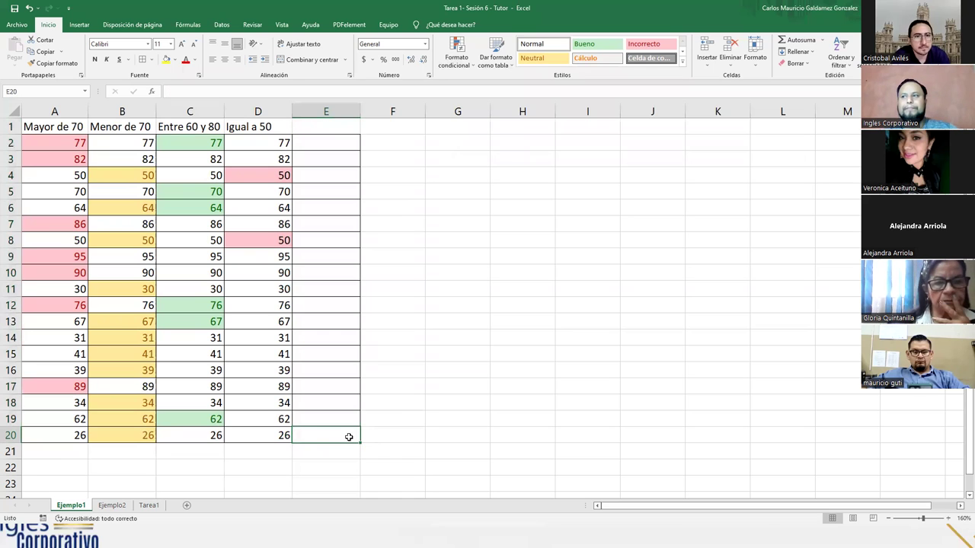
{"action": "right_click", "coordinate": [326, 111]}
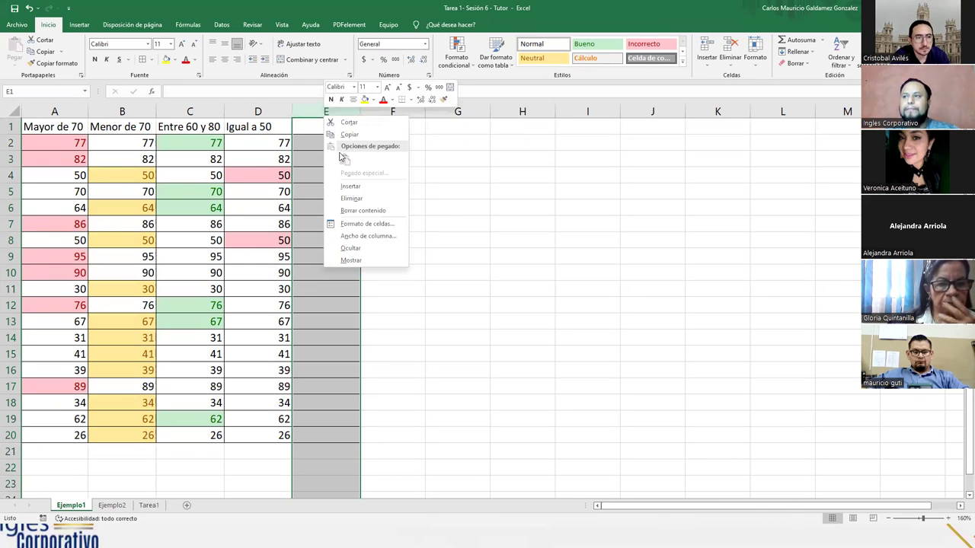
{"action": "left_click", "coordinate": [368, 196]}
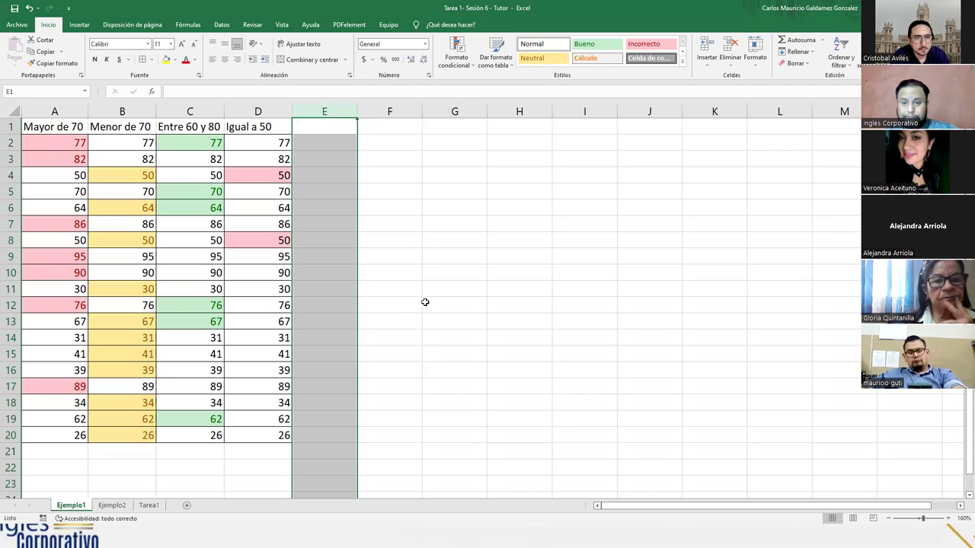
- On the Ejemplo2 sheet, start a "10 superiores" conditional formatting rule for A2:A20
{"action": "left_click", "coordinate": [118, 506]}
{"action": "left_click_drag", "start_coordinate": [131, 273], "coordinate": [131, 403]}
{"action": "left_click", "coordinate": [211, 371]}
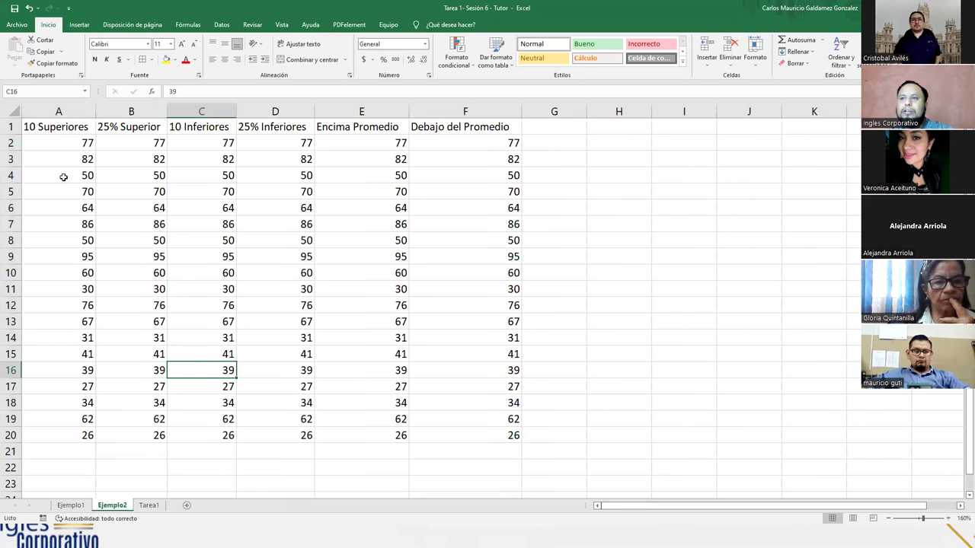
{"action": "left_click_drag", "start_coordinate": [55, 143], "coordinate": [54, 434]}
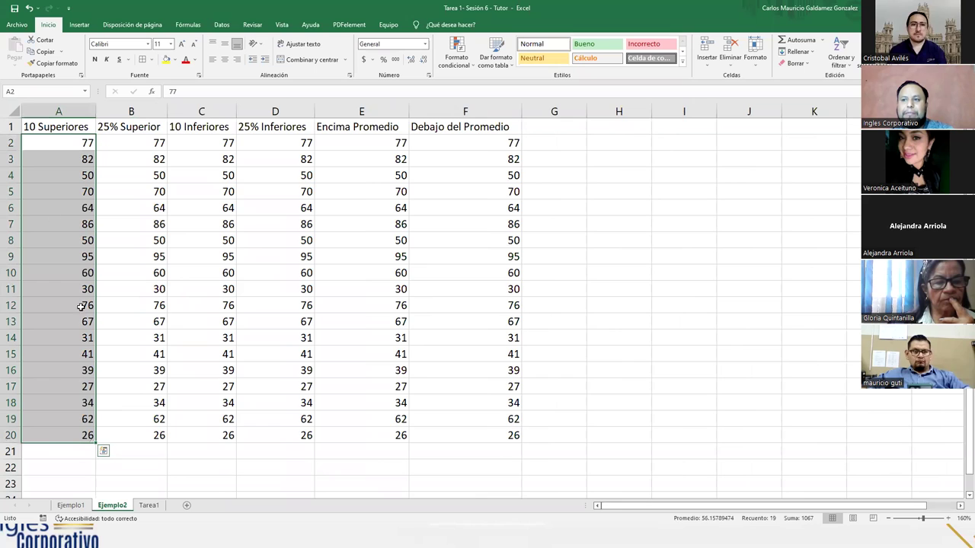
{"action": "left_click", "coordinate": [461, 69]}
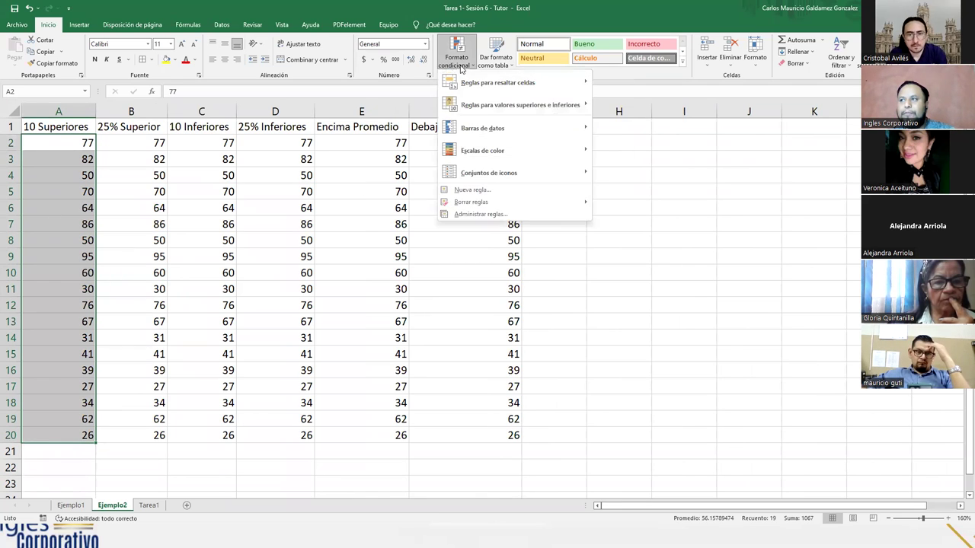
{"action": "mouse_move", "coordinate": [507, 92]}
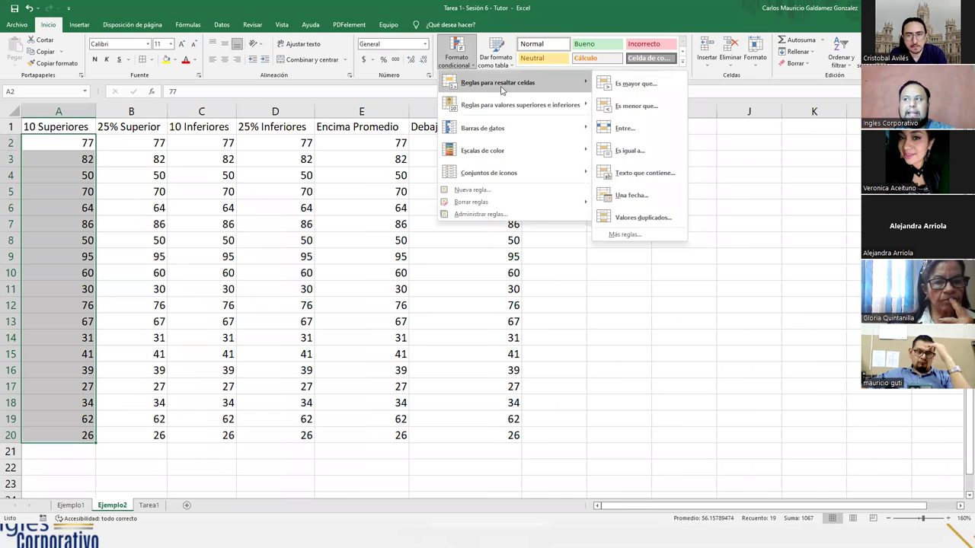
{"action": "mouse_move", "coordinate": [484, 112]}
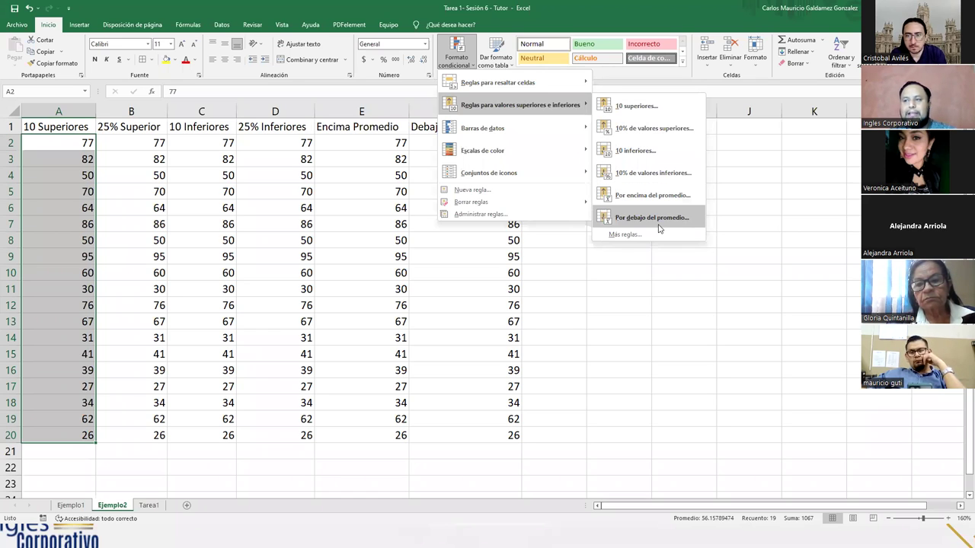
{"action": "left_click", "coordinate": [650, 106]}
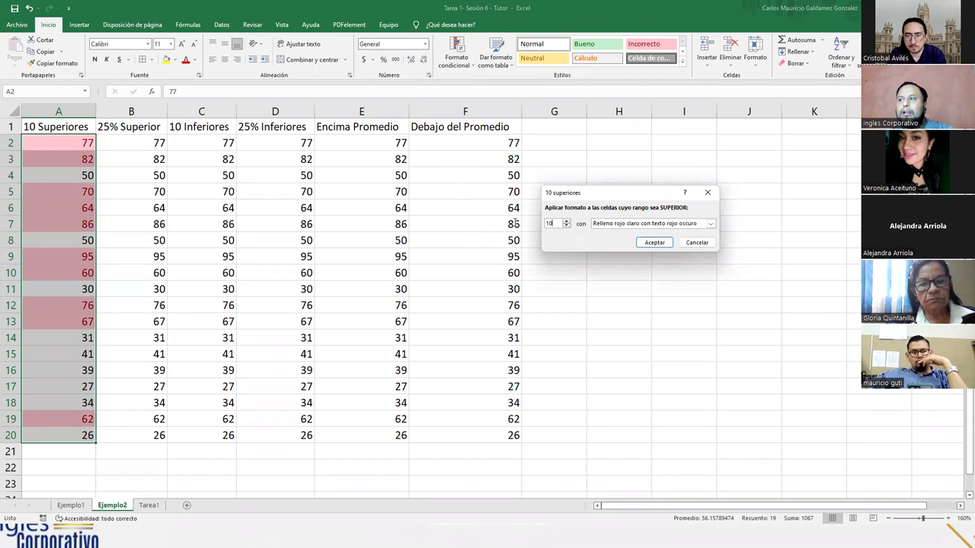
- Try 5, 3 and 12 as the number of top values to highlight in A2:A20
{"action": "type", "text": "5"}
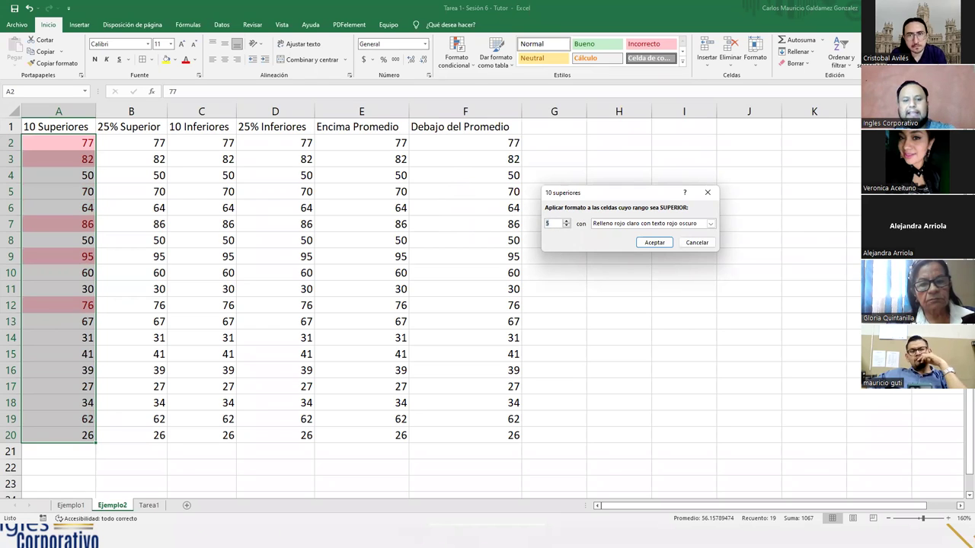
{"action": "key", "text": "BackSpace"}
{"action": "type", "text": "3"}
{"action": "key", "text": "Tab"}
{"action": "double_click", "coordinate": [547, 223]}
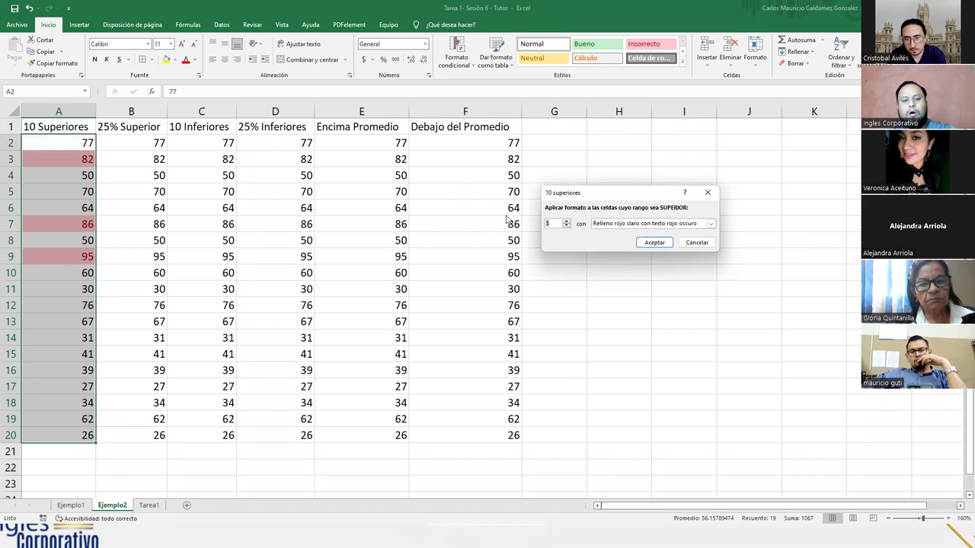
{"action": "type", "text": "12"}
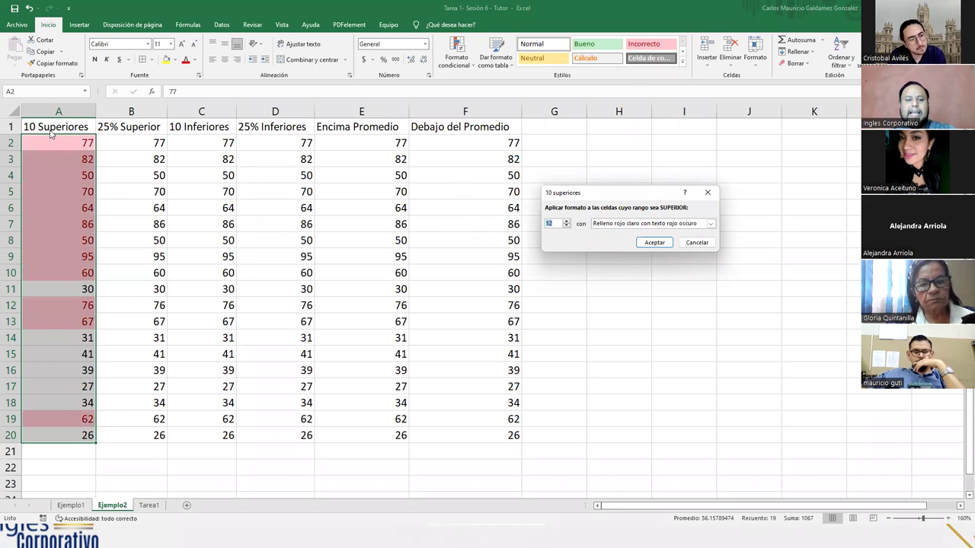
- Set the number of top values to 10 and create the rule with light red fill and dark red text
{"action": "type", "text": "10"}
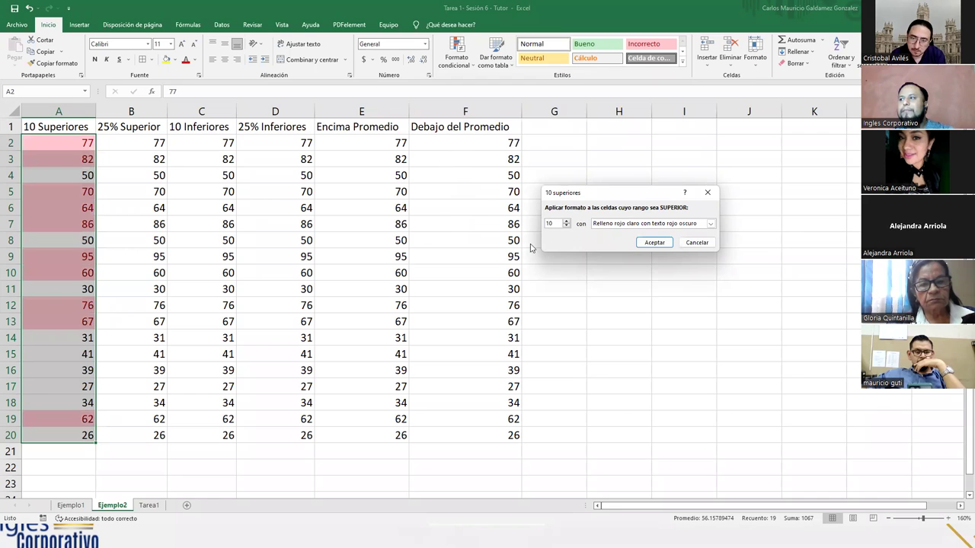
{"action": "left_click", "coordinate": [647, 244]}
- Highlight the top 25% of values in B2:B20 with yellow fill and dark yellow text
{"action": "left_click_drag", "start_coordinate": [127, 142], "coordinate": [142, 431]}
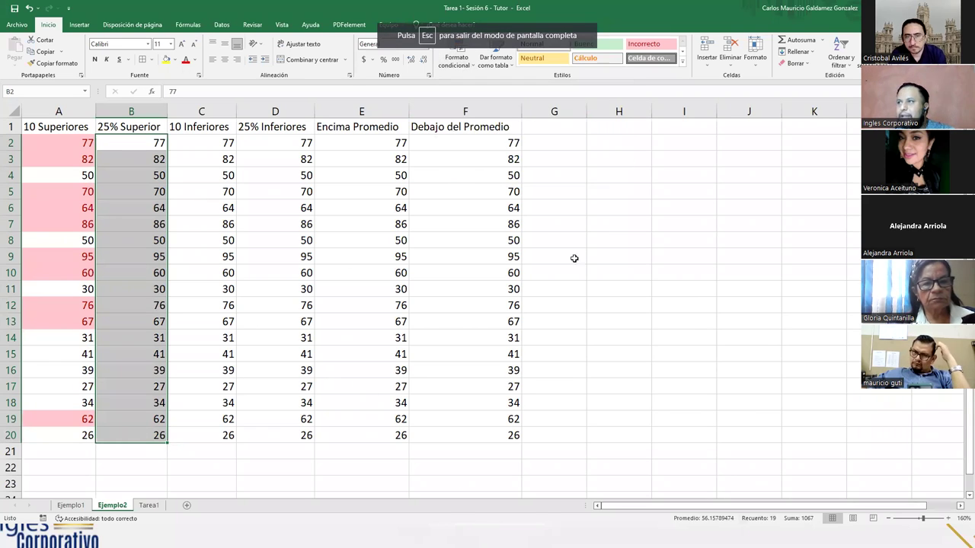
{"action": "left_click", "coordinate": [454, 67]}
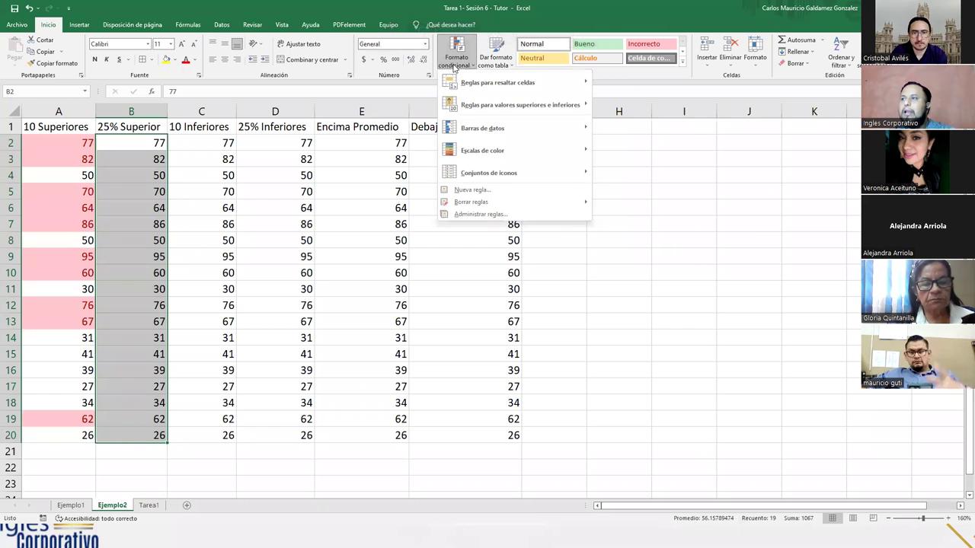
{"action": "mouse_move", "coordinate": [554, 112]}
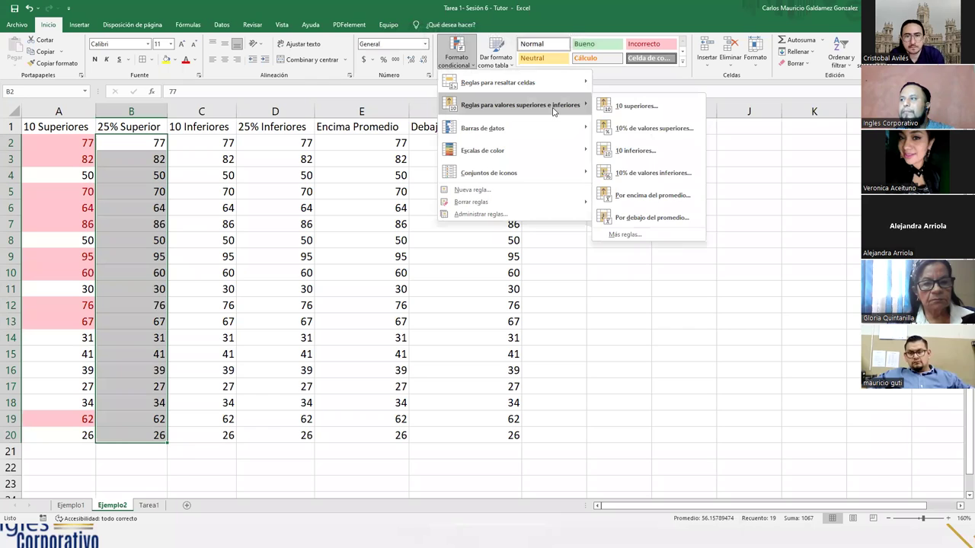
{"action": "left_click", "coordinate": [642, 134]}
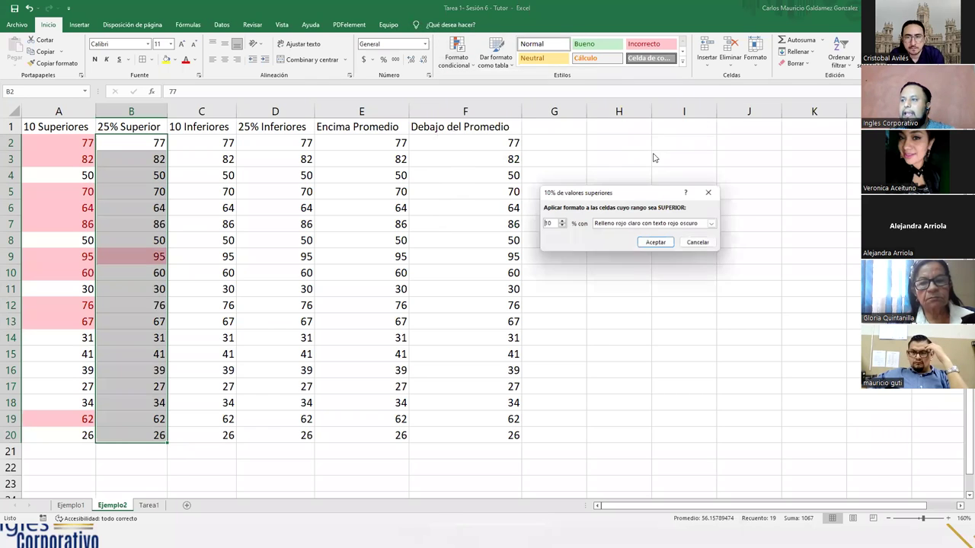
{"action": "double_click", "coordinate": [547, 223]}
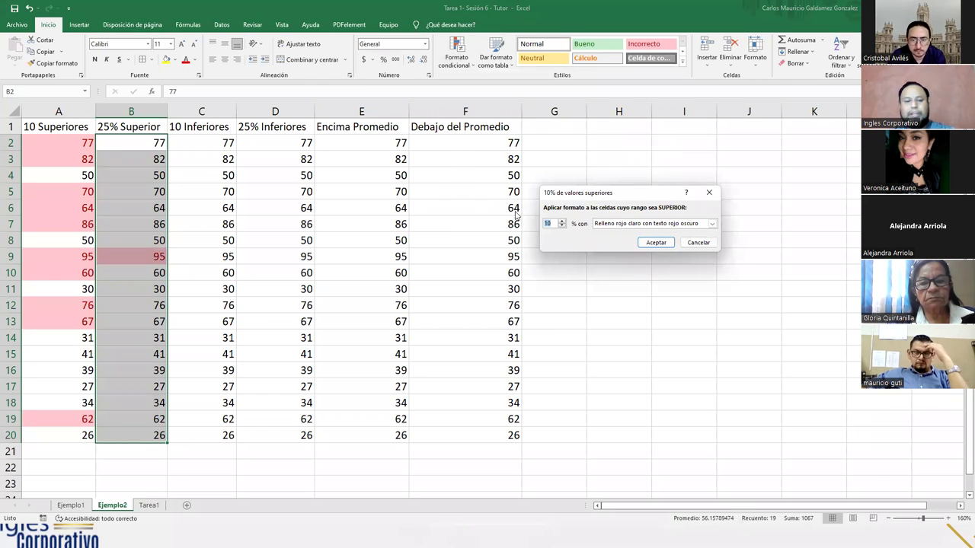
{"action": "type", "text": "25"}
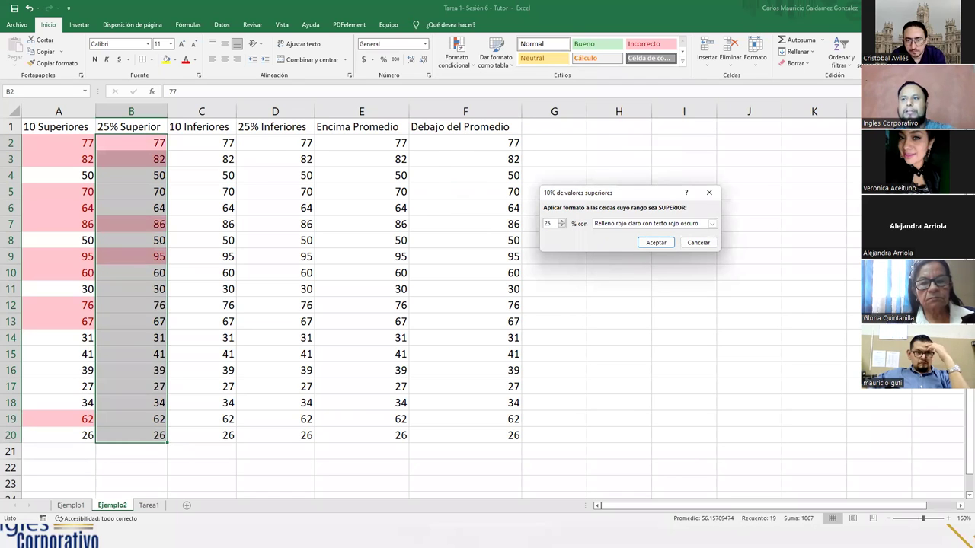
{"action": "left_click", "coordinate": [626, 223]}
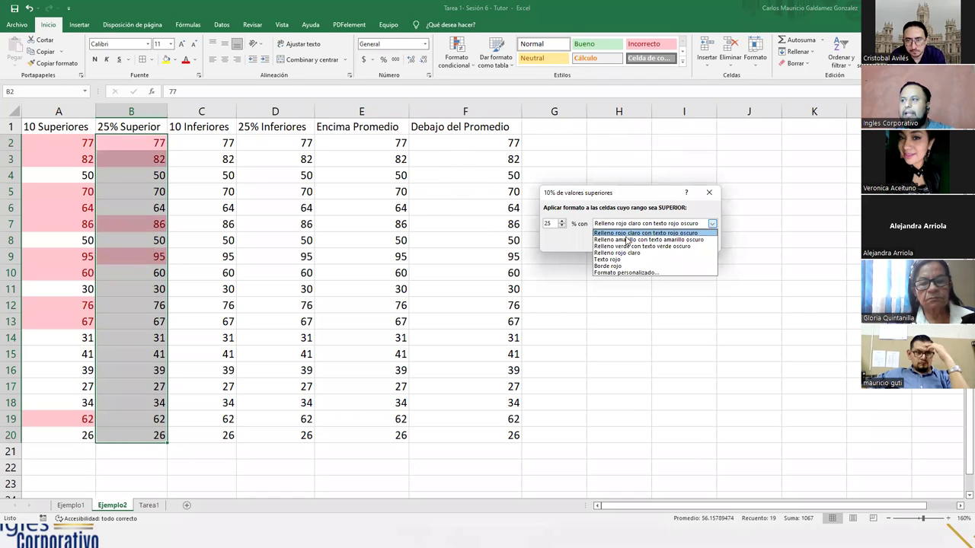
{"action": "left_click", "coordinate": [626, 241]}
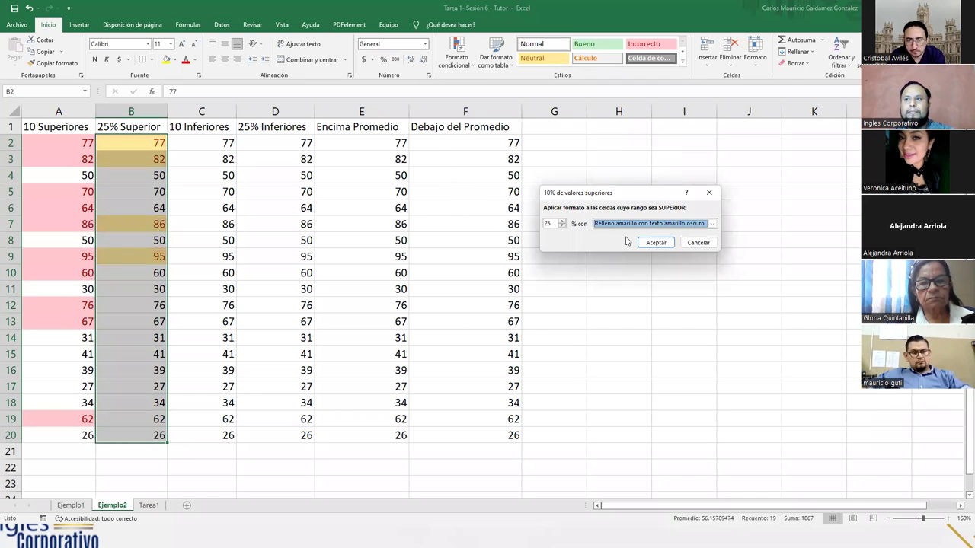
{"action": "left_click", "coordinate": [654, 242]}
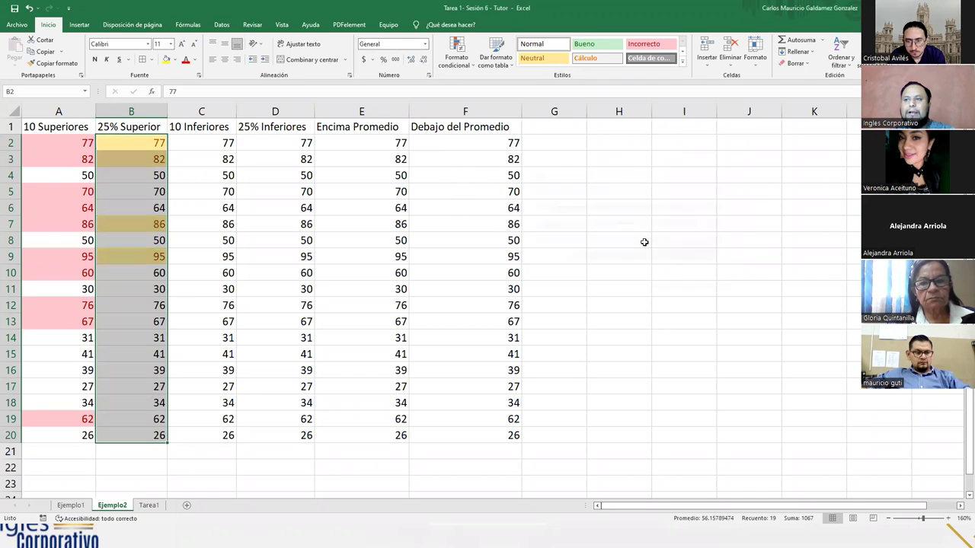
- Undo the top 25% rule on B2:B20 and the top 10 rule on A2:A20
{"action": "left_click_drag", "start_coordinate": [207, 142], "coordinate": [457, 435]}
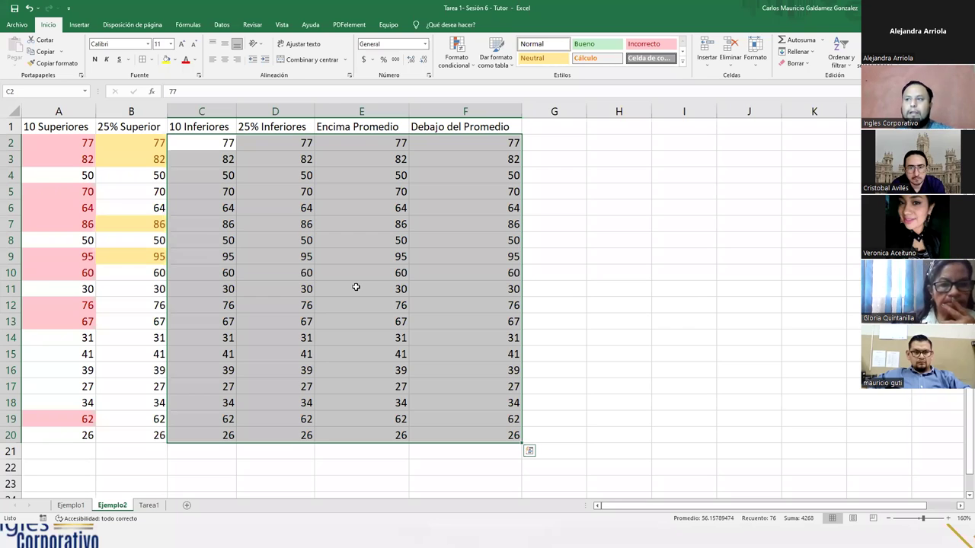
{"action": "left_click_drag", "start_coordinate": [68, 139], "coordinate": [49, 440]}
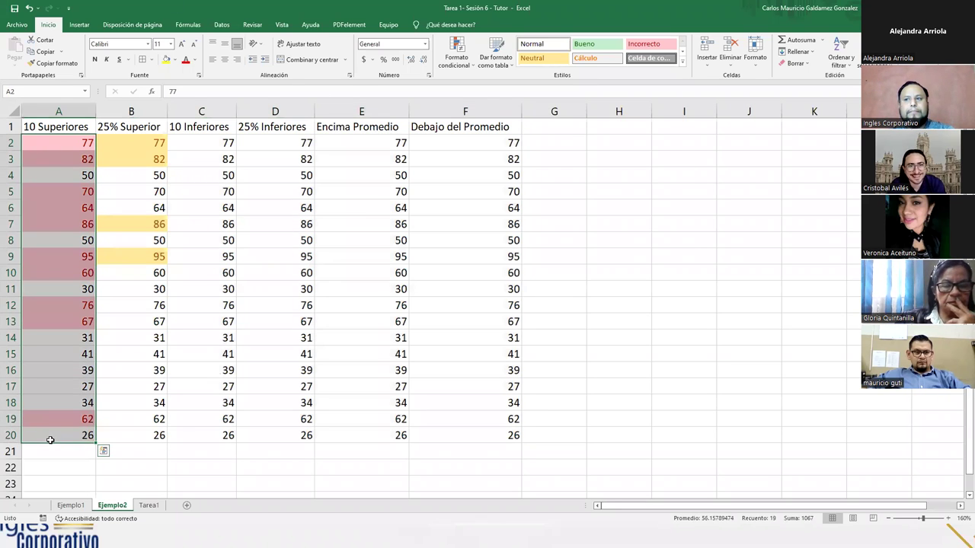
{"action": "key", "text": "ctrl+z"}
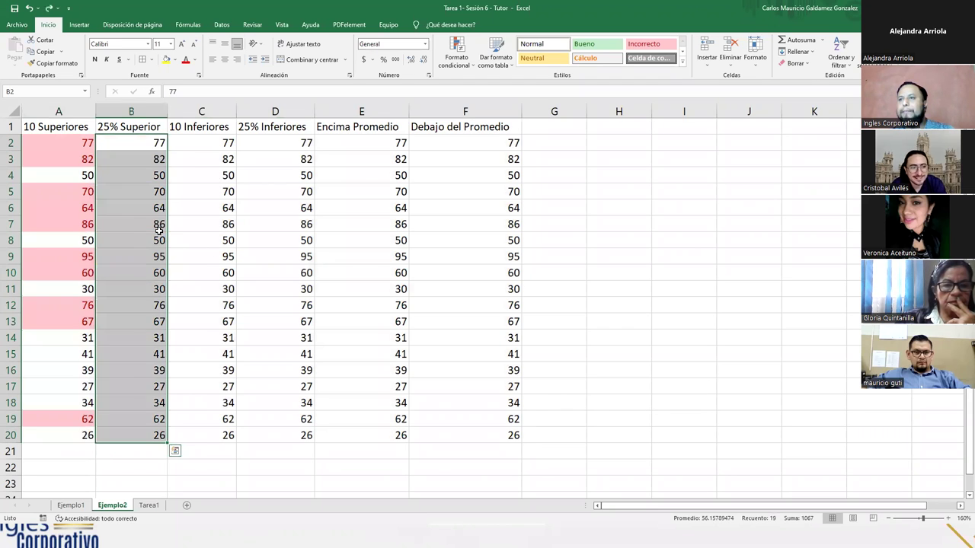
{"action": "key", "text": "ctrl+z"}
{"action": "left_click", "coordinate": [103, 207]}
- Start a "10 superiores" conditional formatting rule for A2:A20
{"action": "left_click_drag", "start_coordinate": [44, 142], "coordinate": [52, 442]}
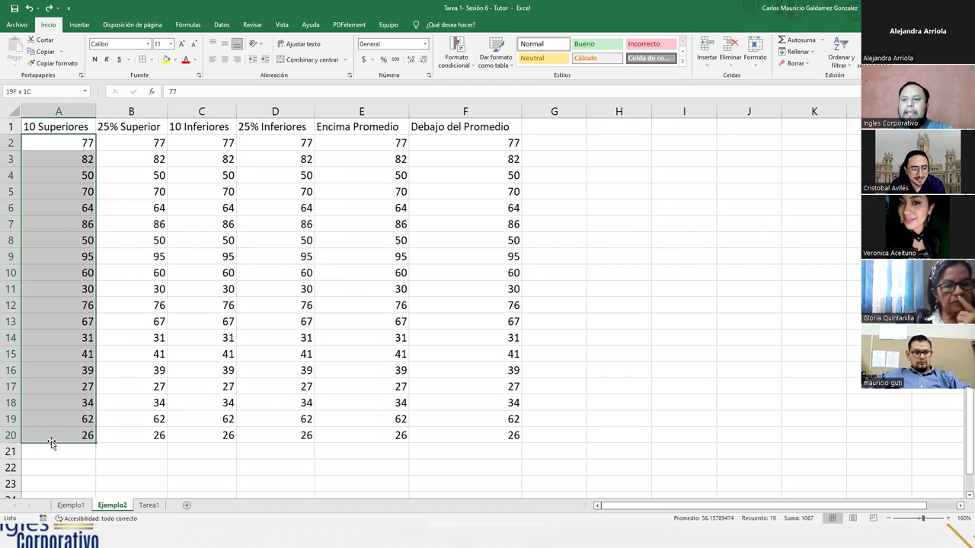
{"action": "left_click", "coordinate": [456, 60]}
{"action": "mouse_move", "coordinate": [506, 89]}
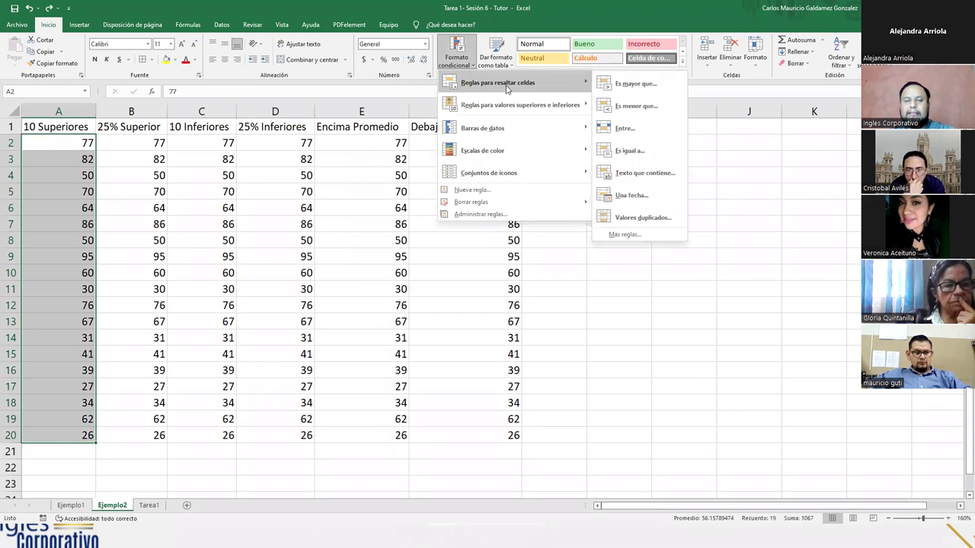
{"action": "mouse_move", "coordinate": [525, 111]}
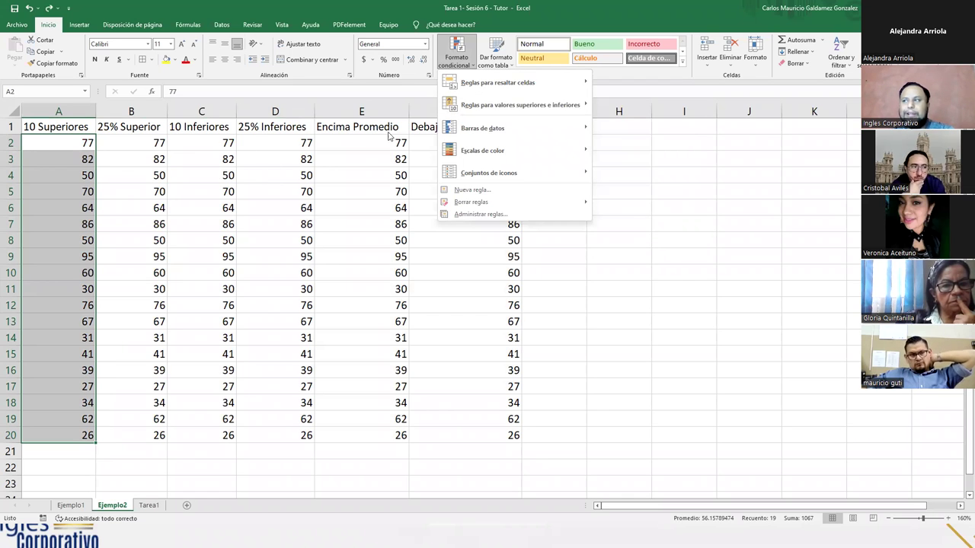
{"action": "mouse_move", "coordinate": [560, 103]}
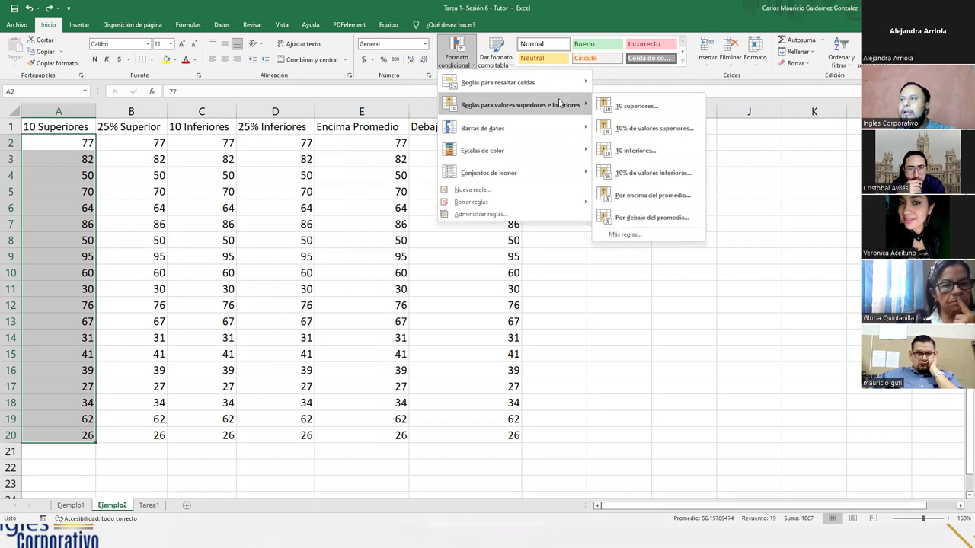
{"action": "left_click", "coordinate": [660, 113]}
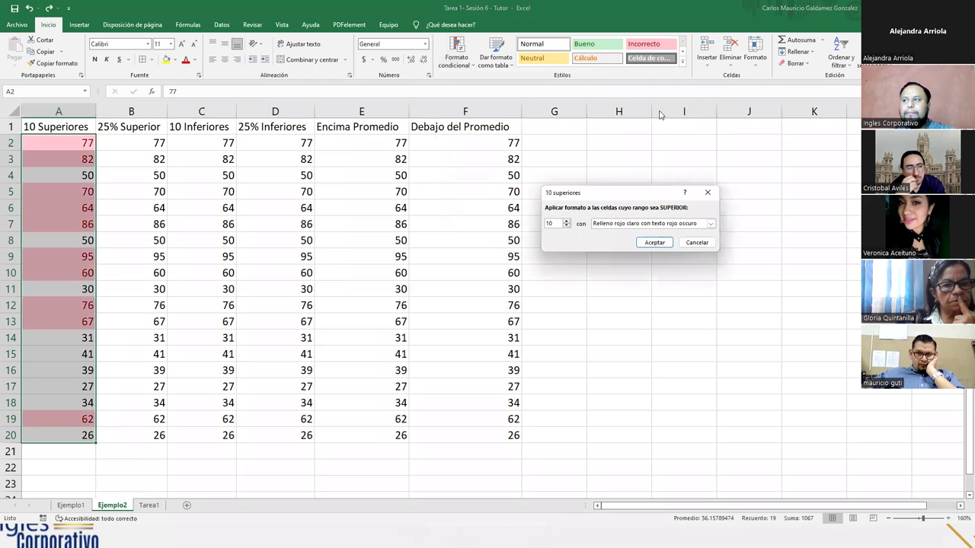
- Try 3 and 5 as the number of top values to highlight in A2:A20
{"action": "double_click", "coordinate": [556, 223]}
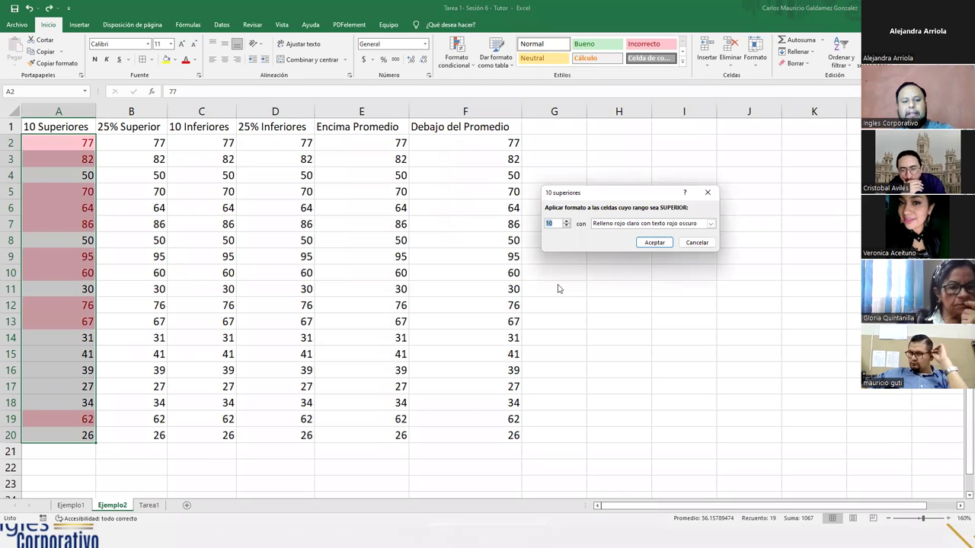
{"action": "type", "text": "3"}
{"action": "type", "text": "5"}
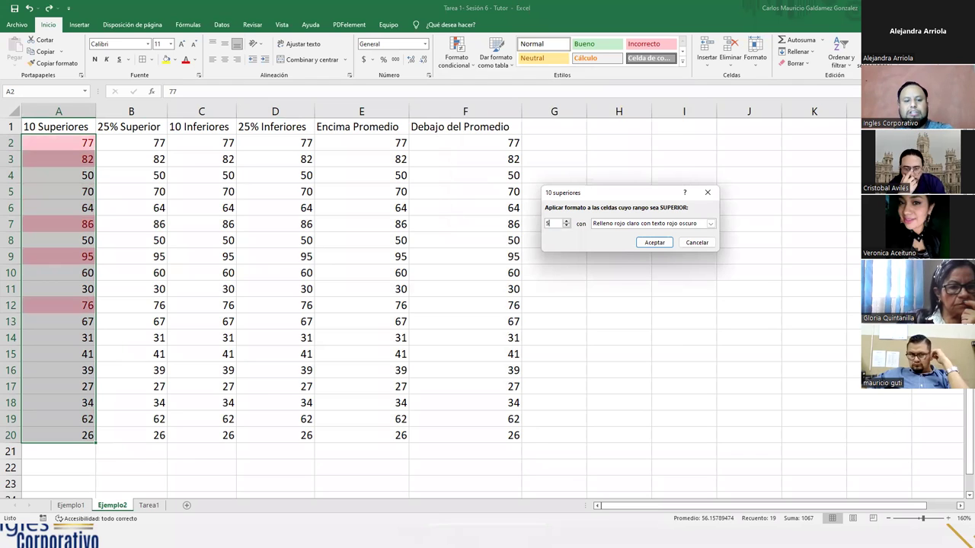
{"action": "key", "text": "Tab"}
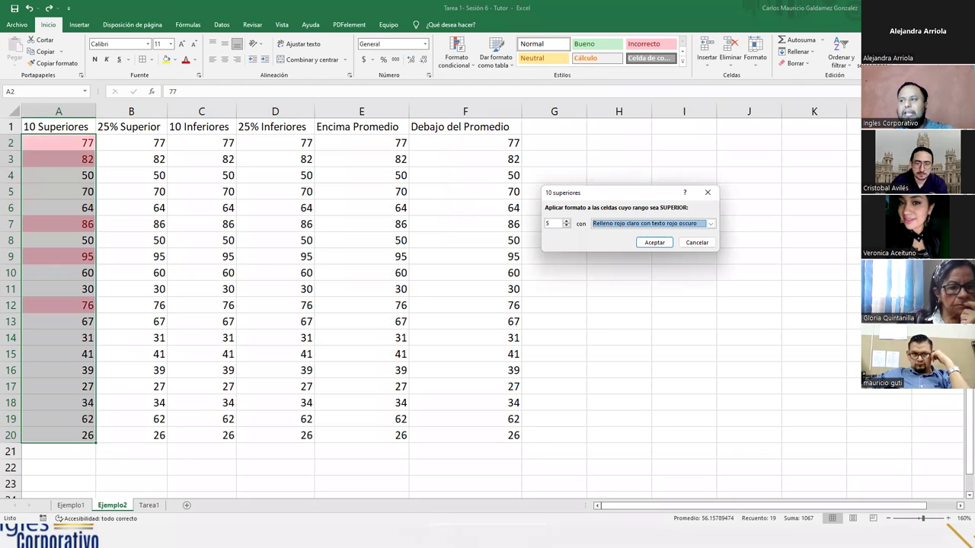
{"action": "key", "text": "shift+Tab"}
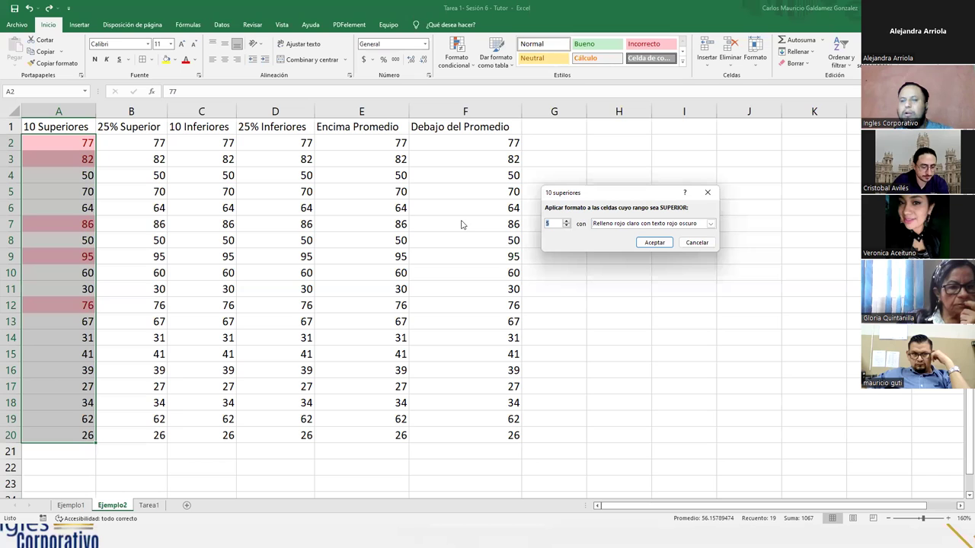
- Set the number of top values to 10 and create the rule with light red fill and dark red text
{"action": "type", "text": "10"}
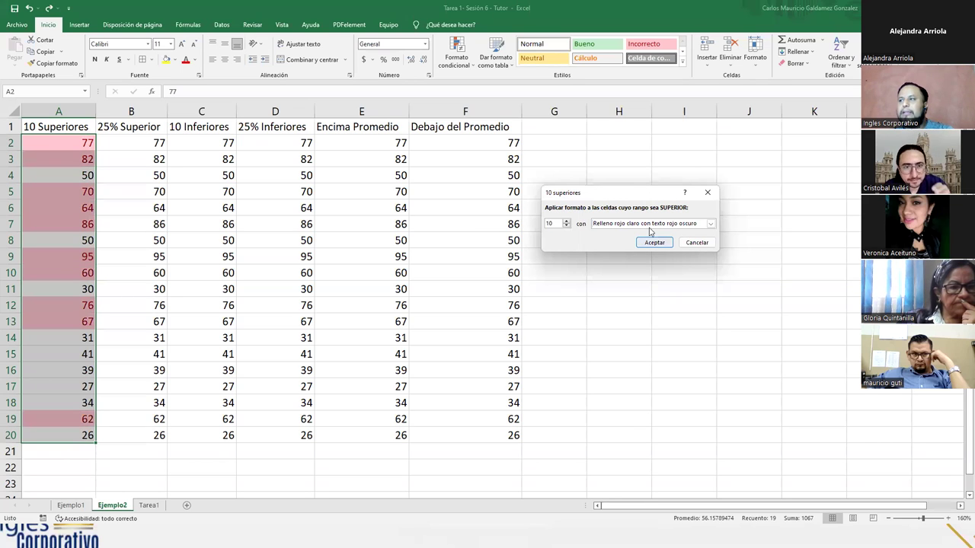
{"action": "left_click", "coordinate": [644, 225]}
{"action": "left_click", "coordinate": [645, 232]}
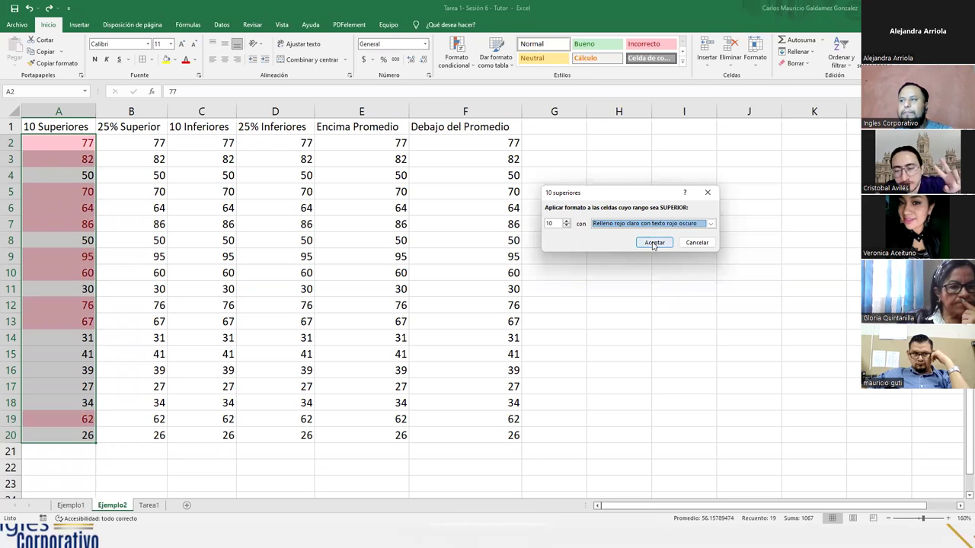
{"action": "left_click", "coordinate": [653, 242]}
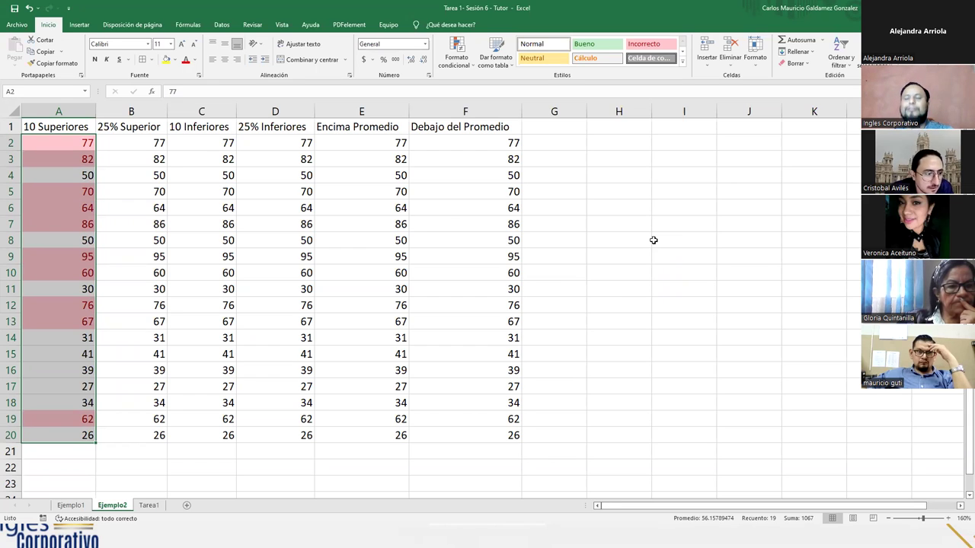
- Create a top-values rule for B2:B20 at 25% with yellow fill and dark yellow text
{"action": "left_click", "coordinate": [131, 142]}
{"action": "left_click_drag", "start_coordinate": [131, 142], "coordinate": [137, 435]}
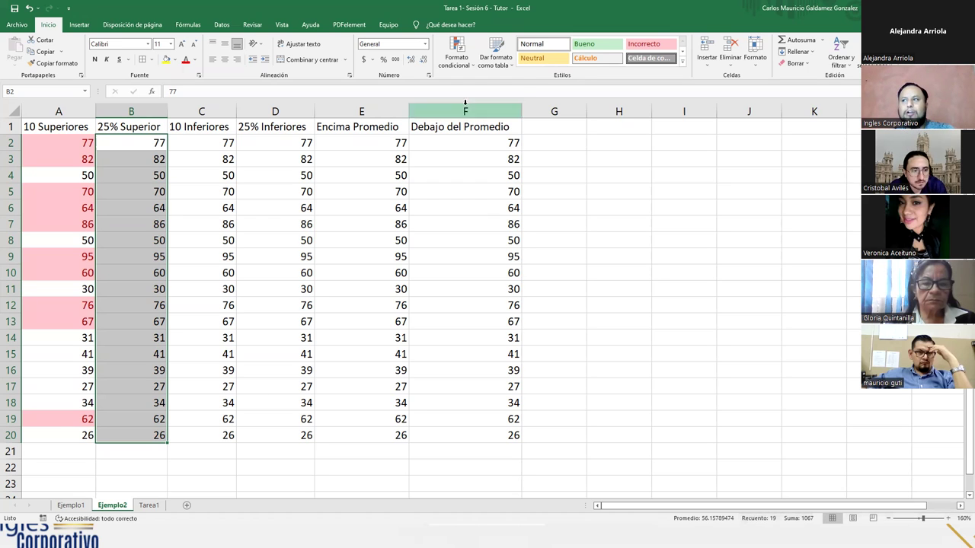
{"action": "left_click", "coordinate": [457, 55]}
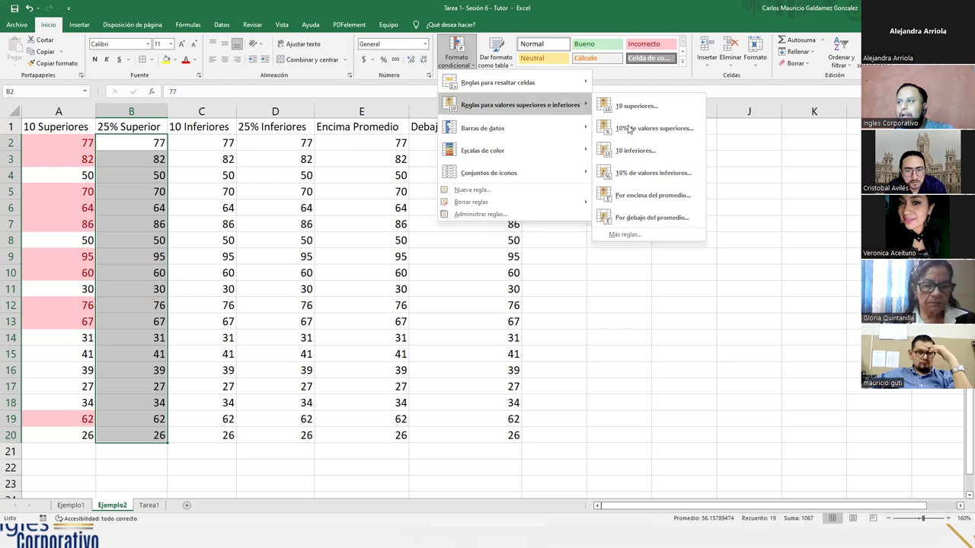
{"action": "left_click", "coordinate": [672, 140]}
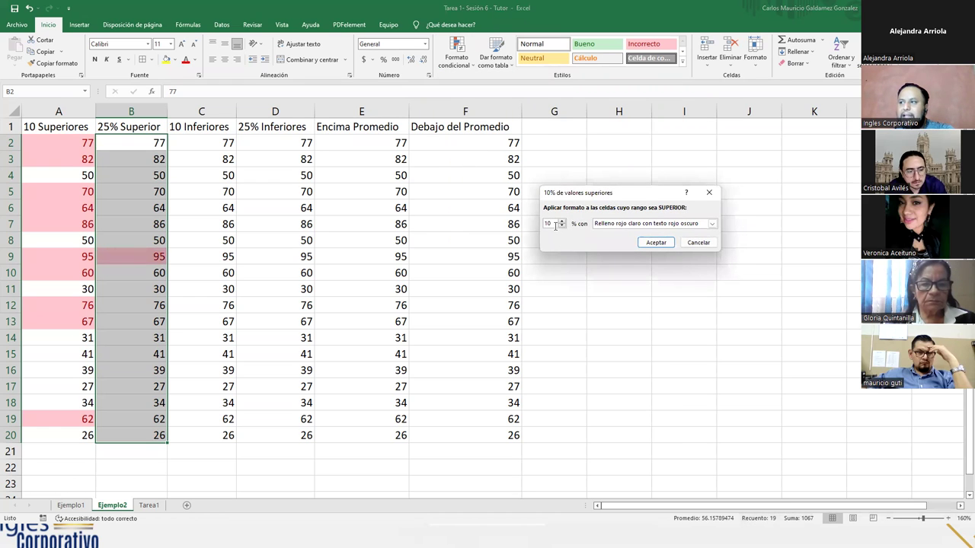
{"action": "type", "text": "25"}
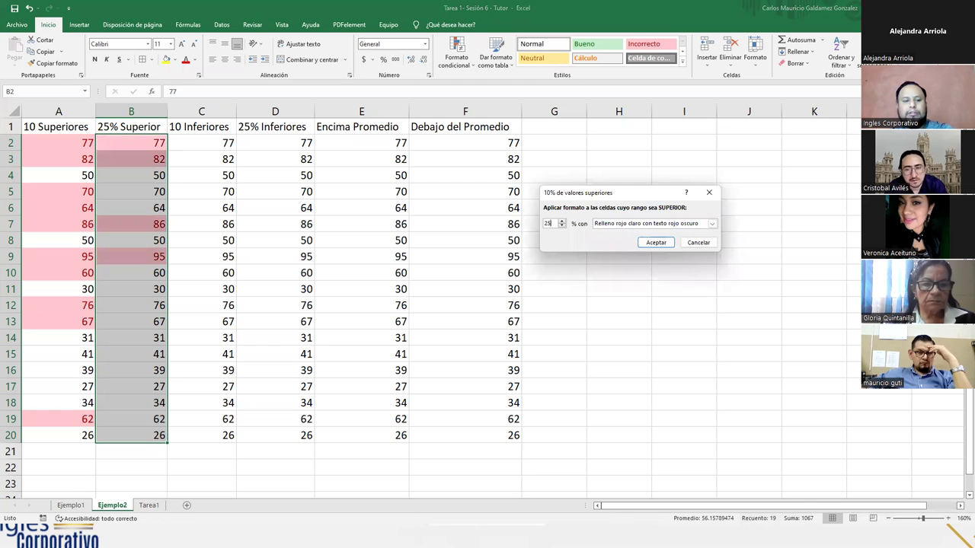
{"action": "key", "text": "Tab"}
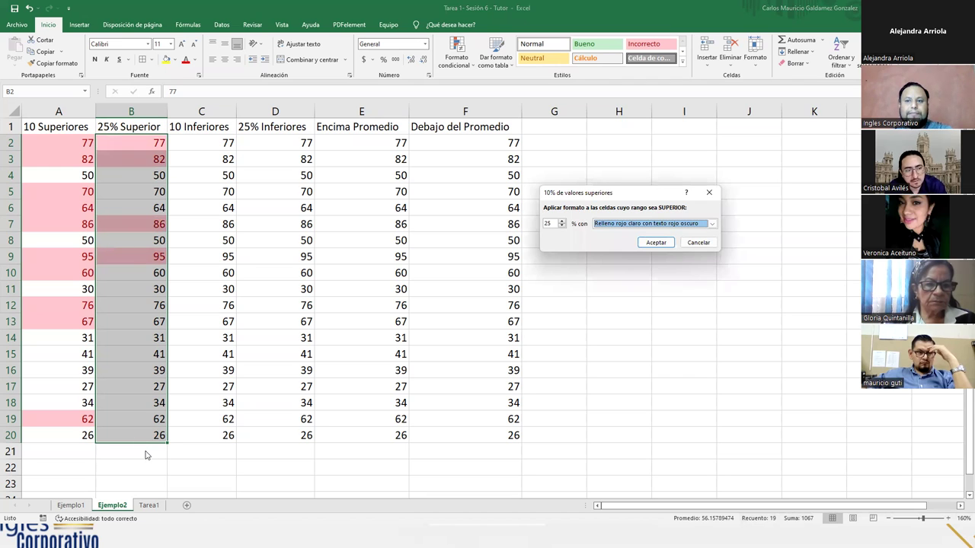
{"action": "left_click", "coordinate": [656, 225]}
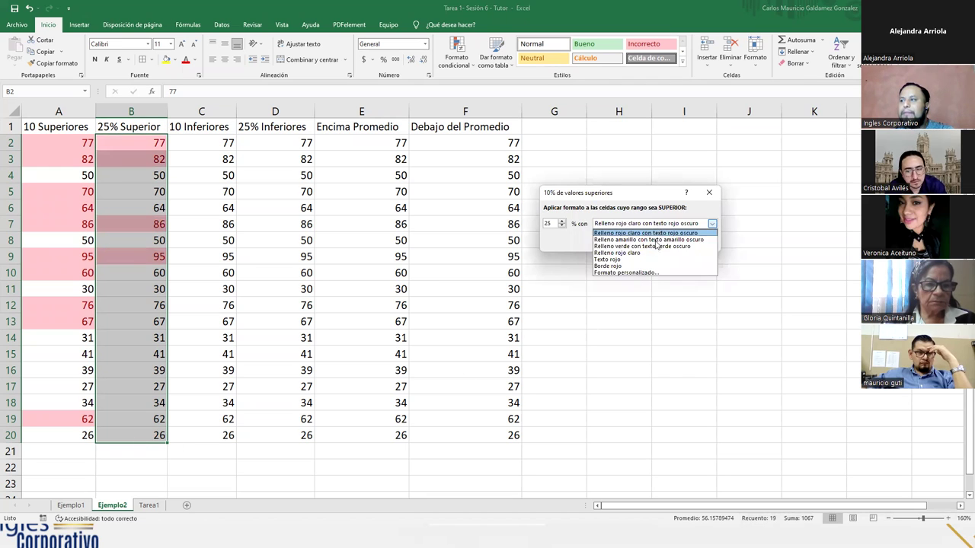
{"action": "left_click", "coordinate": [655, 239]}
{"action": "left_click", "coordinate": [655, 242]}
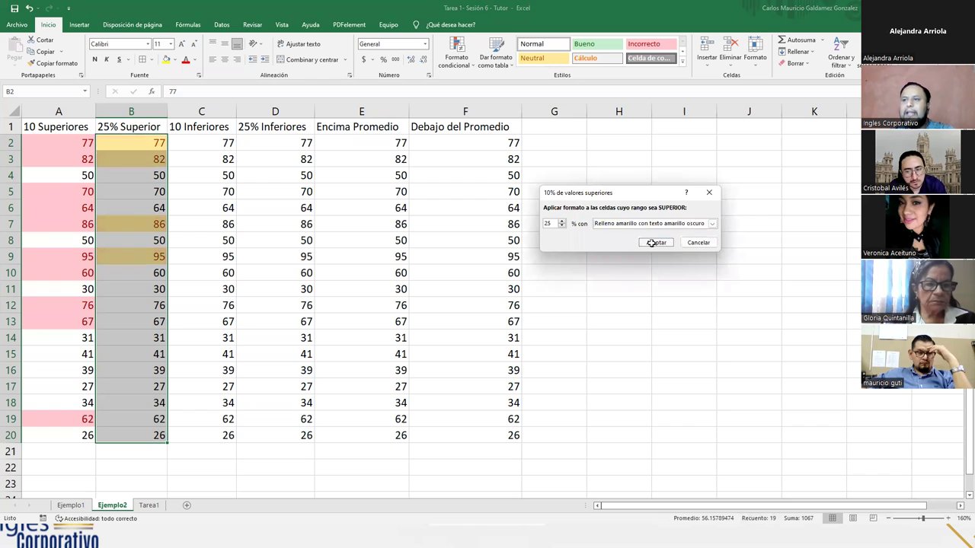
- Apply borders to all cells and red font color to C2:F20
{"action": "left_click", "coordinate": [270, 320]}
{"action": "left_click_drag", "start_coordinate": [204, 138], "coordinate": [446, 431]}
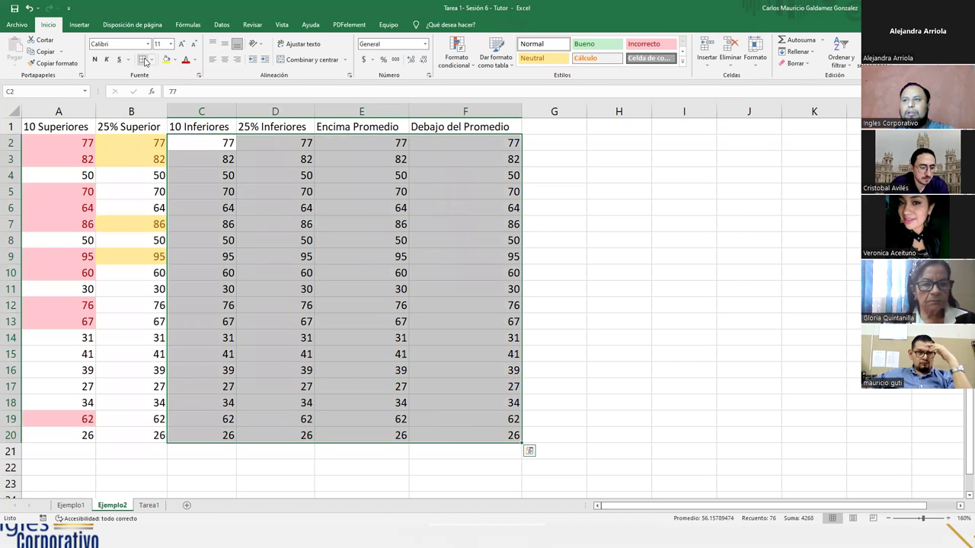
{"action": "left_click", "coordinate": [185, 60]}
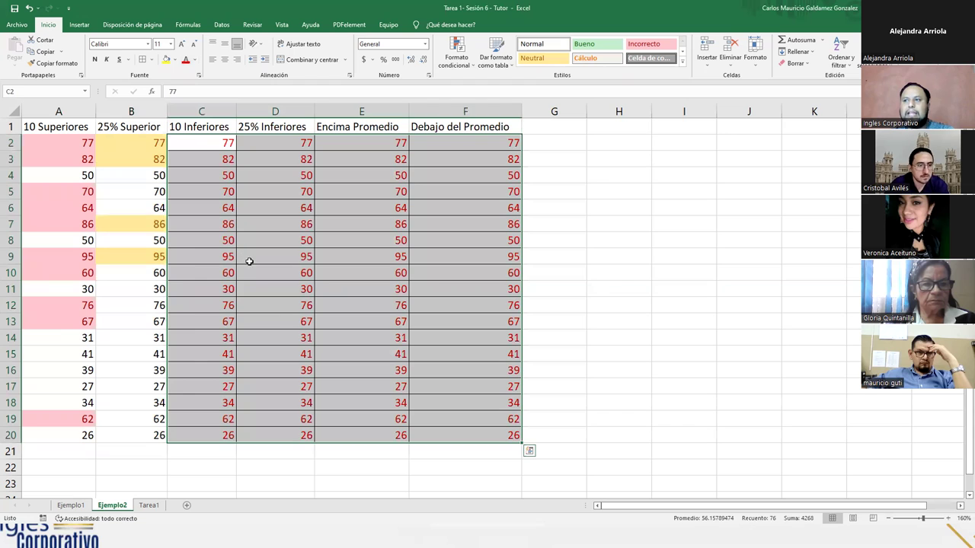
{"action": "left_click", "coordinate": [279, 316]}
- Show the Tarea1 sheet and select the assignment instructions in A1
{"action": "left_click", "coordinate": [149, 505]}
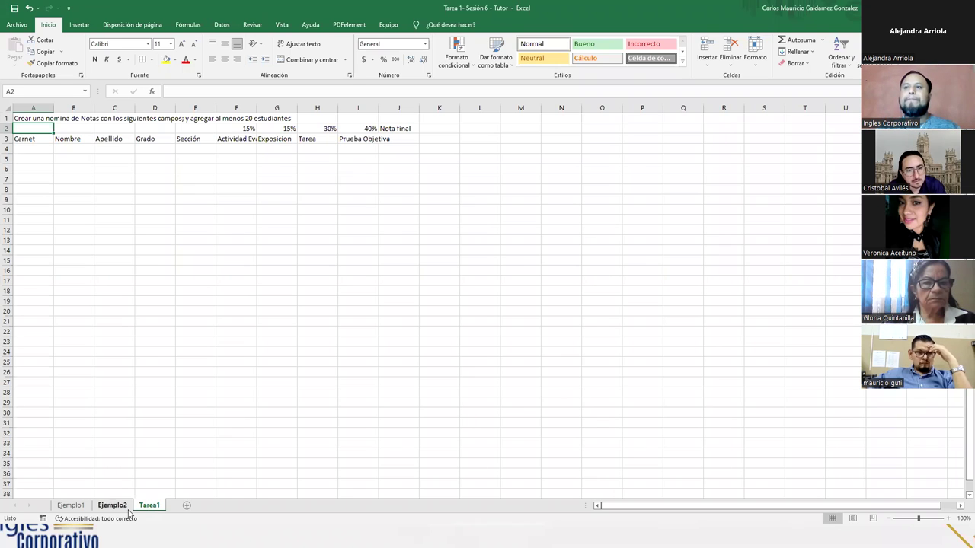
{"action": "left_click", "coordinate": [23, 121]}
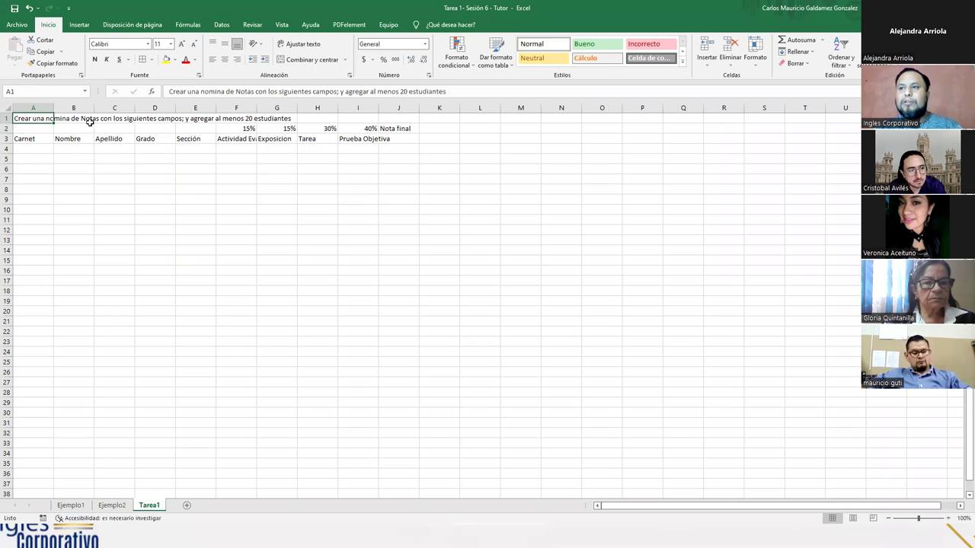
- Fit the widths of columns F through I to their headings
{"action": "left_click", "coordinate": [43, 138]}
{"action": "left_click_drag", "start_coordinate": [43, 139], "coordinate": [189, 145]}
{"action": "left_click", "coordinate": [244, 150]}
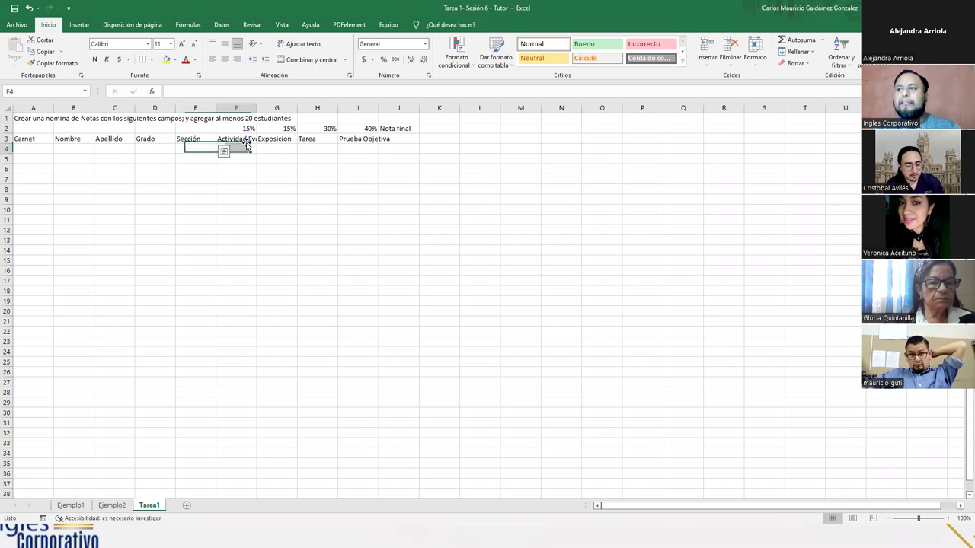
{"action": "left_click_drag", "start_coordinate": [257, 106], "coordinate": [257, 106]}
{"action": "double_click", "coordinate": [258, 106]}
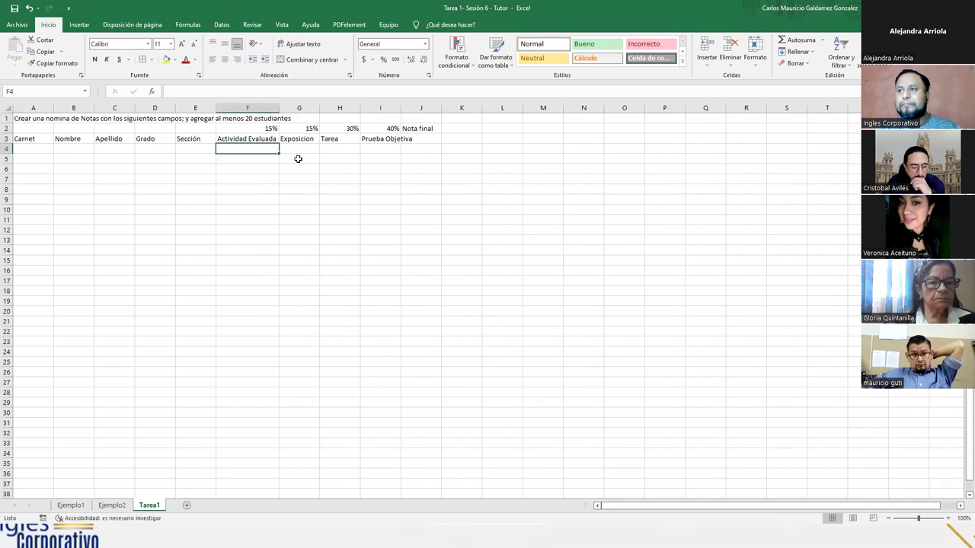
{"action": "left_click", "coordinate": [319, 108]}
{"action": "double_click", "coordinate": [319, 107]}
{"action": "double_click", "coordinate": [358, 108]}
{"action": "double_click", "coordinate": [379, 109]}
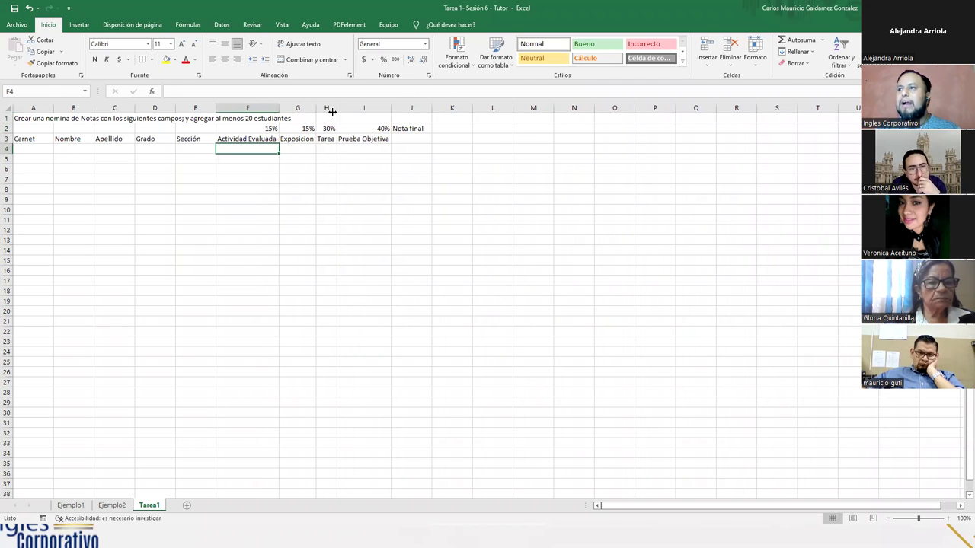
- Widen the Tarea column slightly, fit column J, and merge and center the Nota final heading across J2:J3
{"action": "left_click_drag", "start_coordinate": [337, 108], "coordinate": [346, 108]}
{"action": "double_click", "coordinate": [440, 108]}
{"action": "left_click_drag", "start_coordinate": [410, 142], "coordinate": [406, 129]}
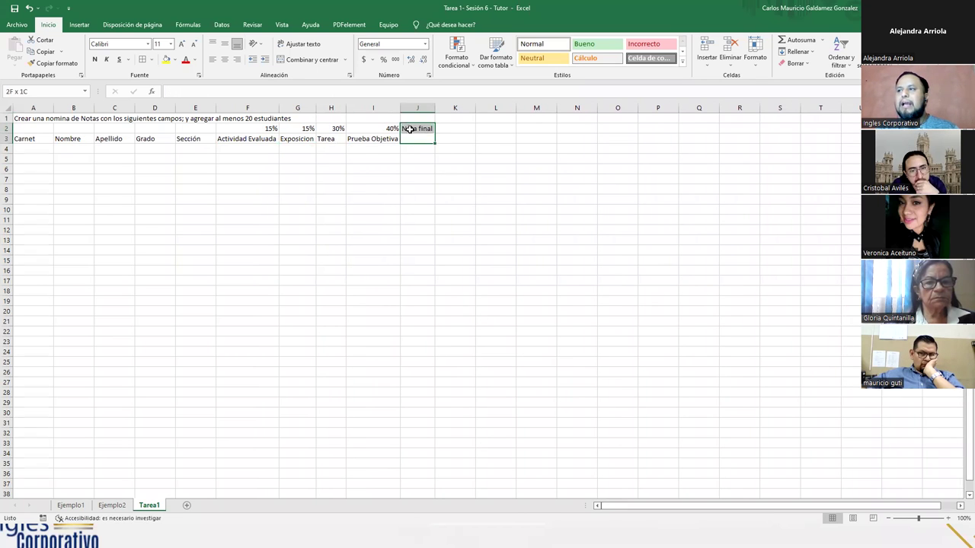
{"action": "left_click", "coordinate": [305, 60]}
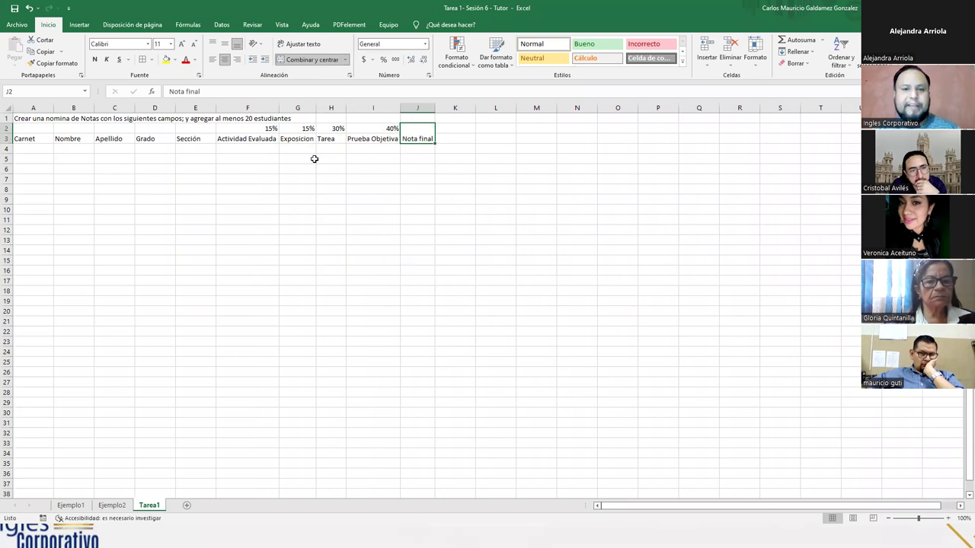
- Enter the sample grades 9, 8, 9 and 10 in cells F4 through I4
{"action": "left_click", "coordinate": [230, 150]}
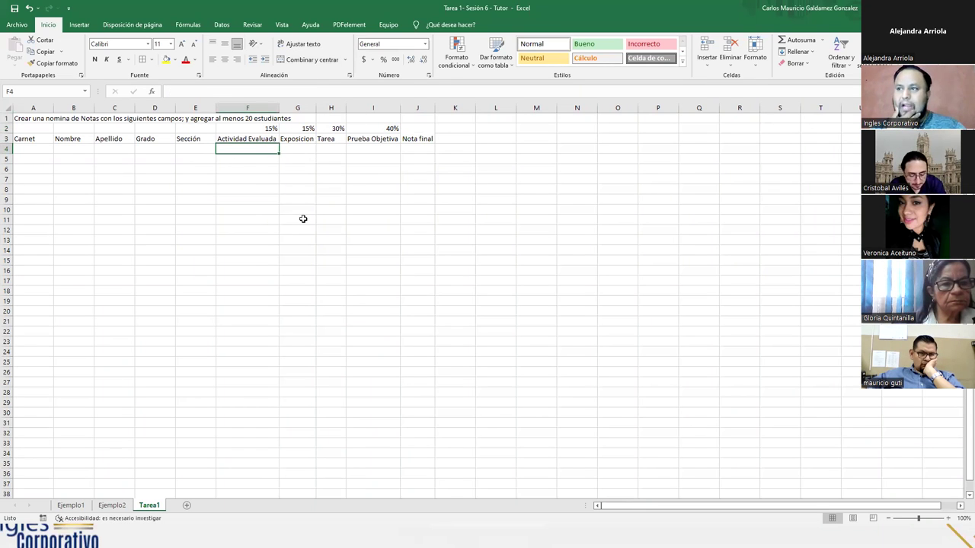
{"action": "type", "text": "9"}
{"action": "key", "text": "Tab"}
{"action": "type", "text": "8"}
{"action": "key", "text": "Tab"}
{"action": "type", "text": "9"}
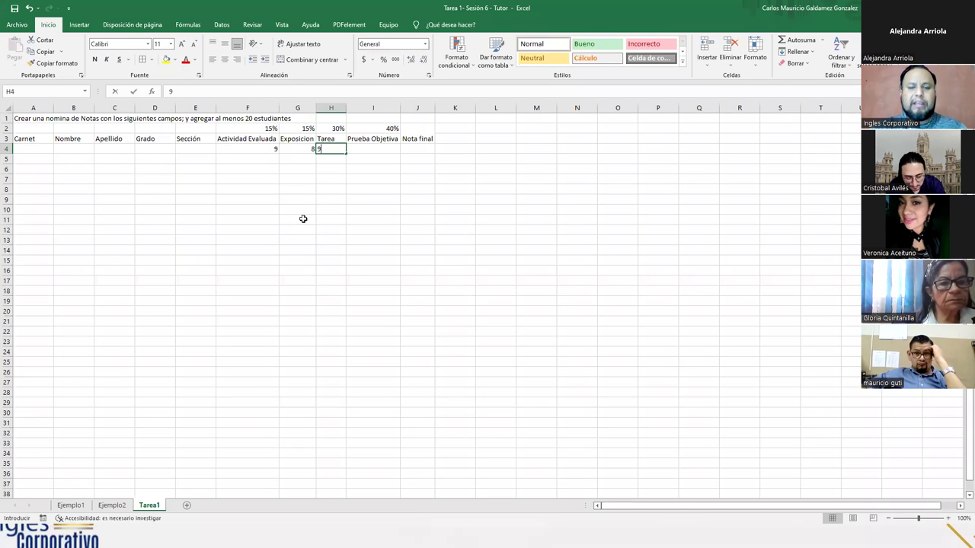
{"action": "type", "text": "1"}
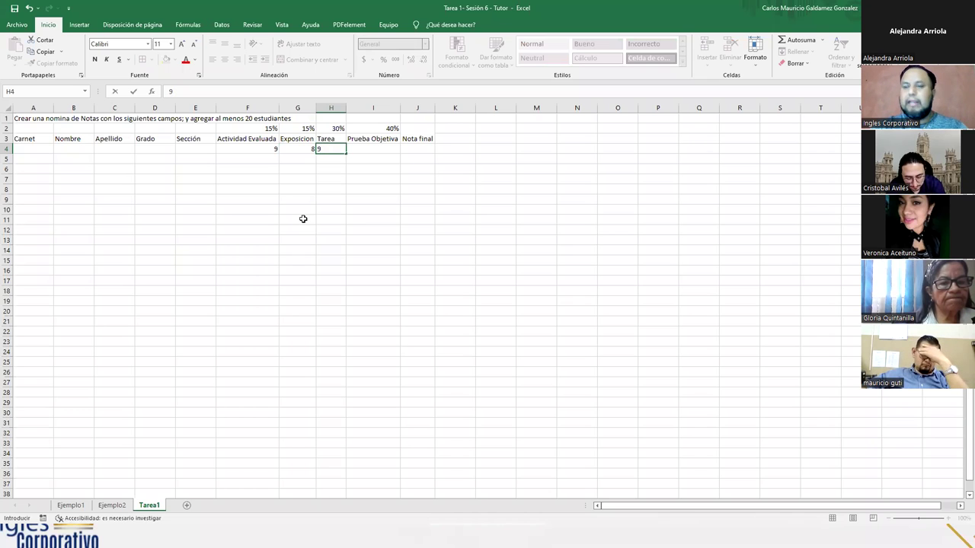
{"action": "key", "text": "Tab"}
{"action": "type", "text": "10"}
{"action": "key", "text": "Return"}
- Begin the weighted final-grade formula in J4 with =F4*F2+G4*G2
{"action": "key", "text": "Up"}
{"action": "key", "text": "Right"}
{"action": "key", "text": "Right"}
{"action": "key", "text": "Right"}
{"action": "key", "text": "Right"}
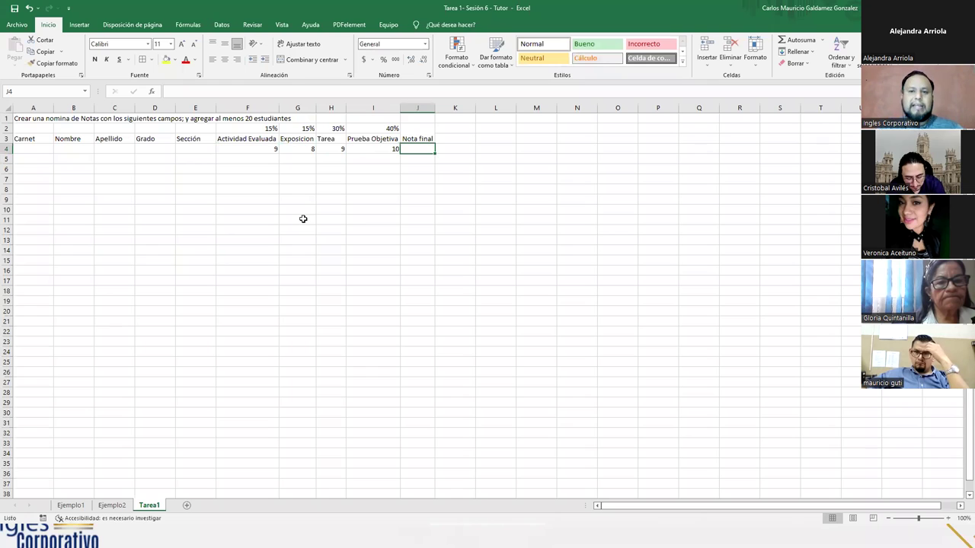
{"action": "type", "text": "="}
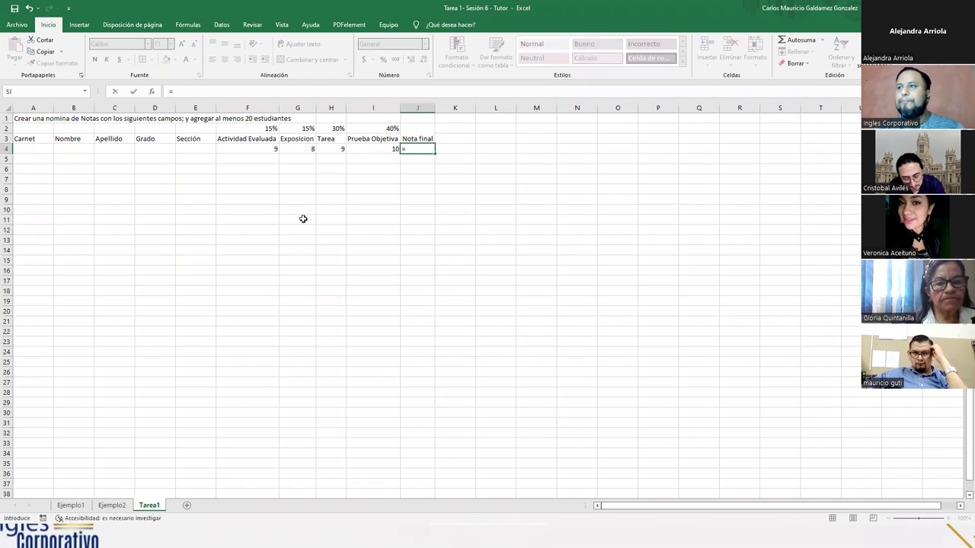
{"action": "left_click", "coordinate": [245, 150]}
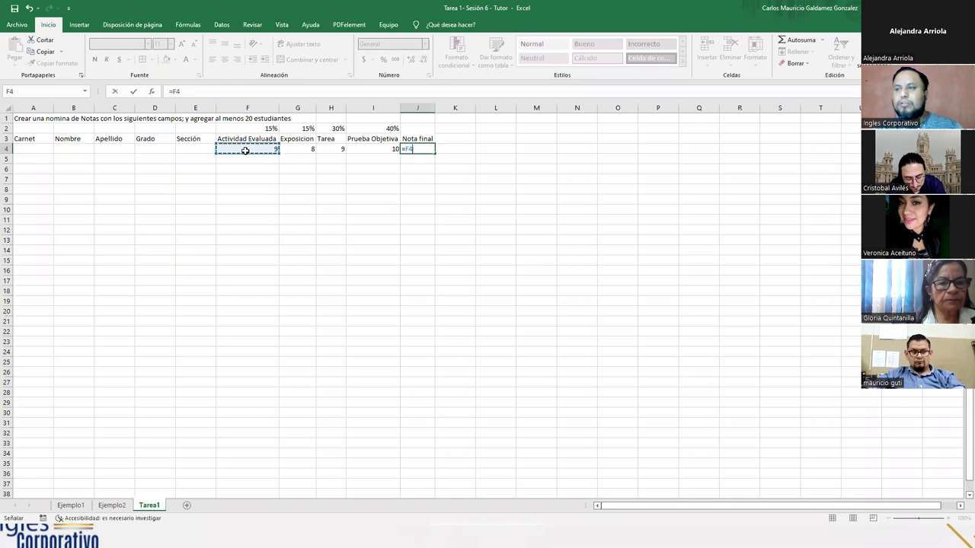
{"action": "type", "text": "*"}
{"action": "left_click", "coordinate": [246, 128]}
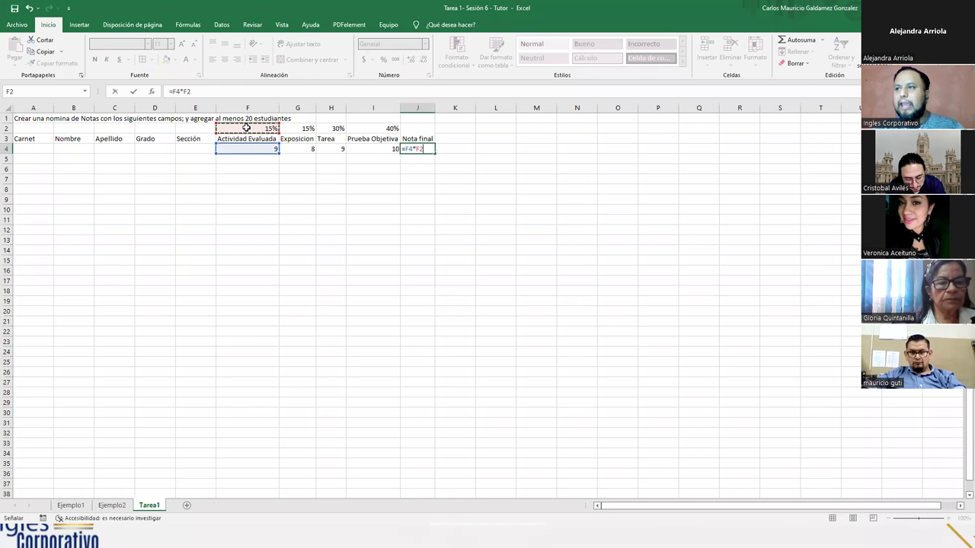
{"action": "type", "text": "+"}
{"action": "left_click", "coordinate": [310, 149]}
{"action": "type", "text": "*"}
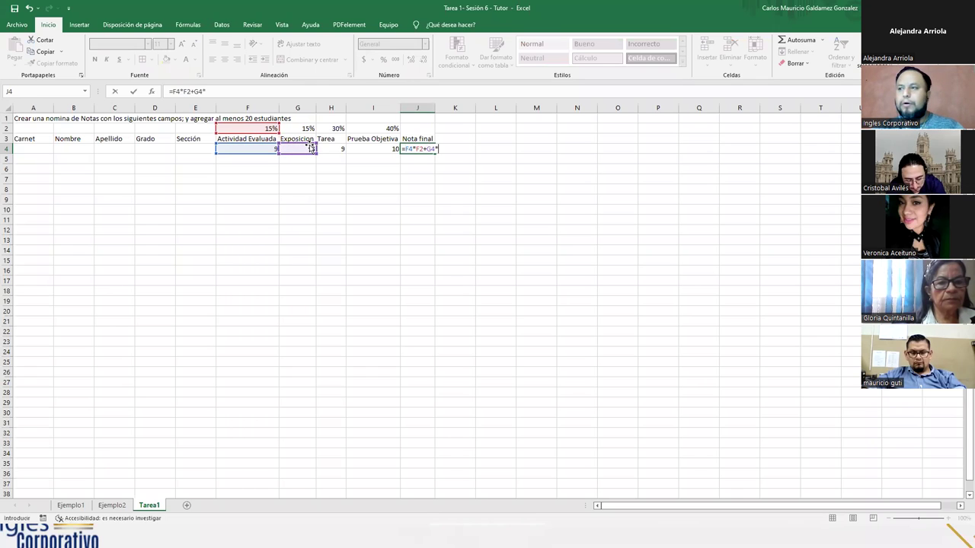
{"action": "left_click", "coordinate": [304, 127]}
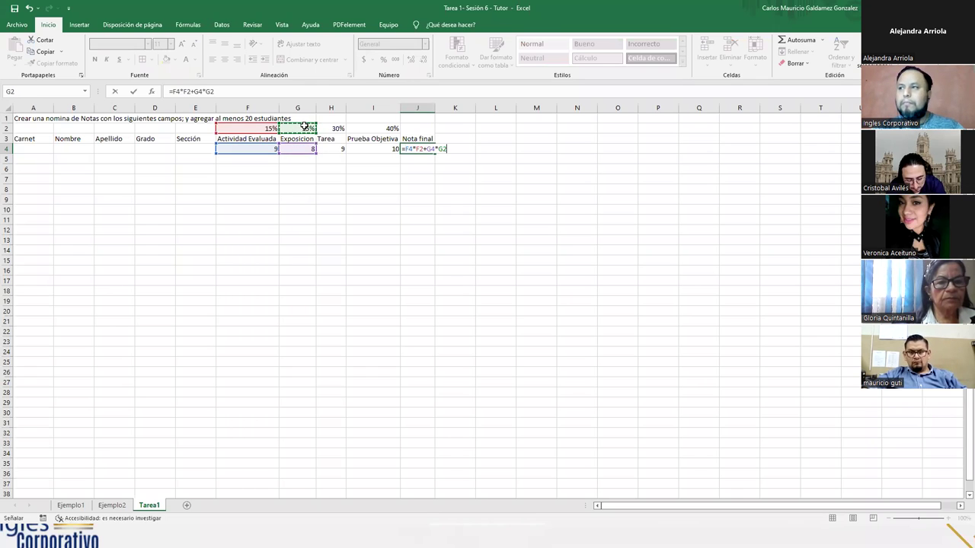
- Extend the J4 formula with +H4*H2+I4*I2 to include the Tarea and Prueba Objetiva grades
{"action": "type", "text": "+"}
{"action": "left_click", "coordinate": [337, 149]}
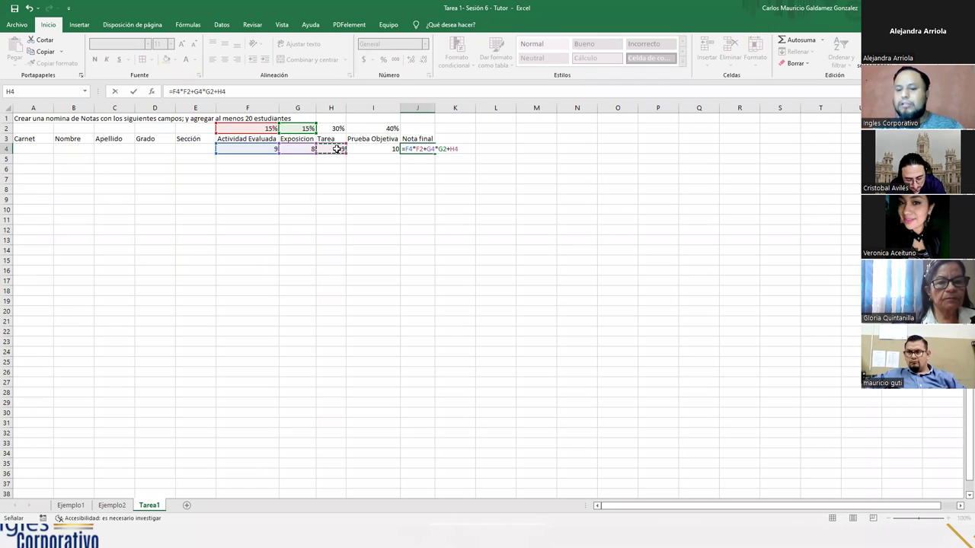
{"action": "type", "text": "*"}
{"action": "left_click", "coordinate": [335, 128]}
{"action": "type", "text": "+"}
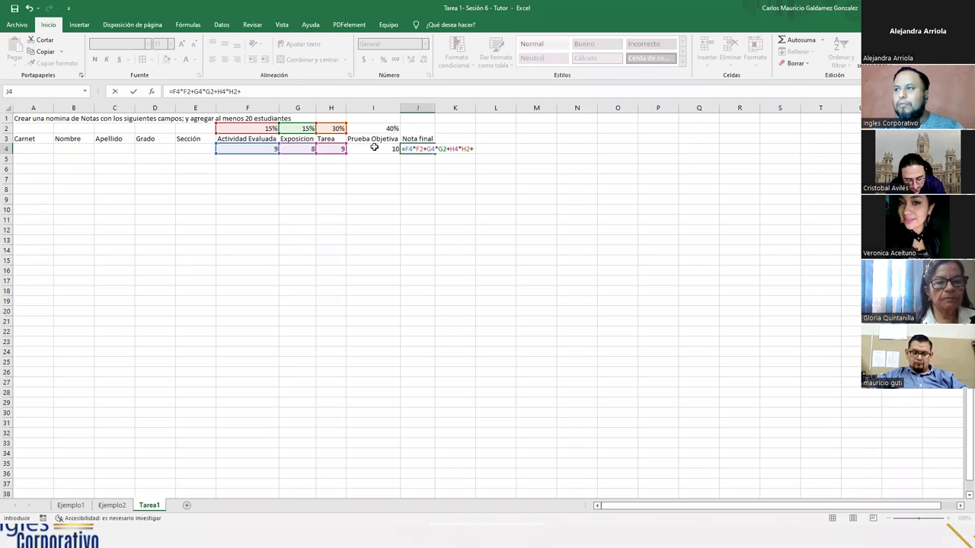
{"action": "left_click", "coordinate": [374, 148]}
{"action": "type", "text": "*"}
{"action": "left_click", "coordinate": [374, 128]}
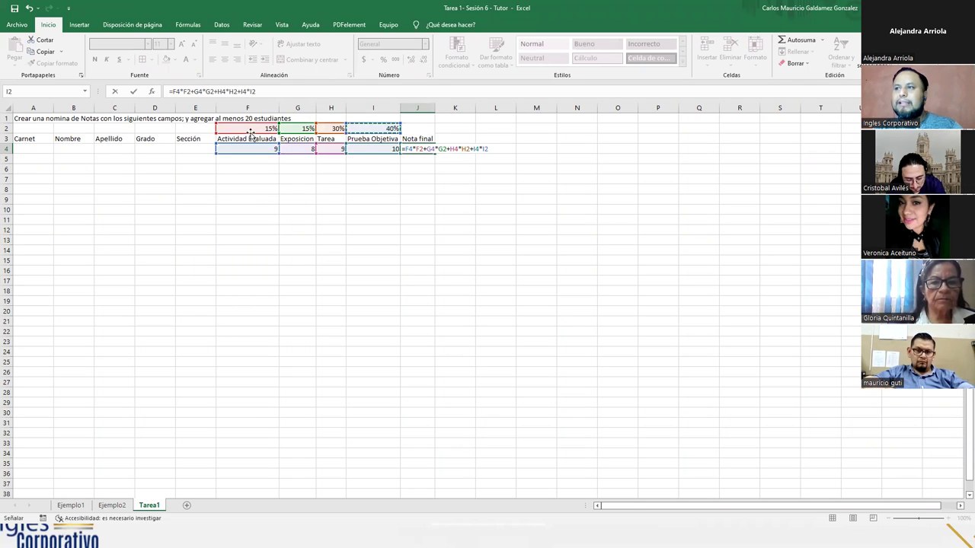
- Make the weight references absolute in J4, as $F$2, $G$2, $H$2 and $I$2, and enter the formula
{"action": "left_click", "coordinate": [417, 150]}
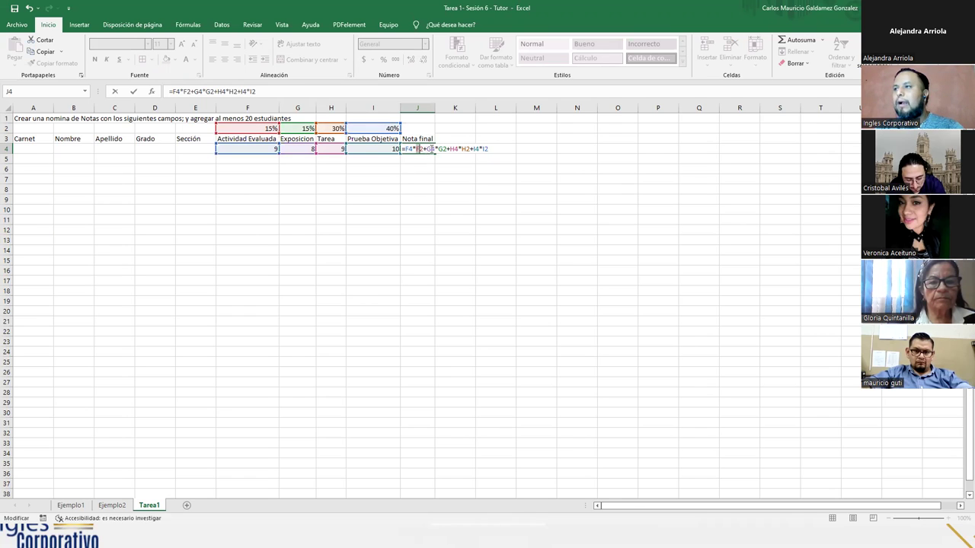
{"action": "key", "text": "F4"}
{"action": "left_click", "coordinate": [447, 149]}
{"action": "key", "text": "F4"}
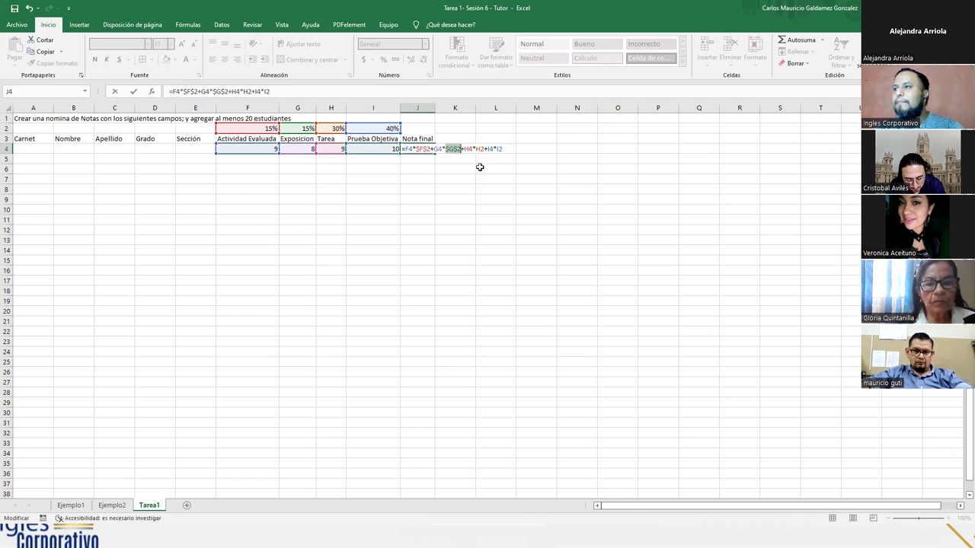
{"action": "left_click", "coordinate": [477, 149]}
{"action": "key", "text": "F4"}
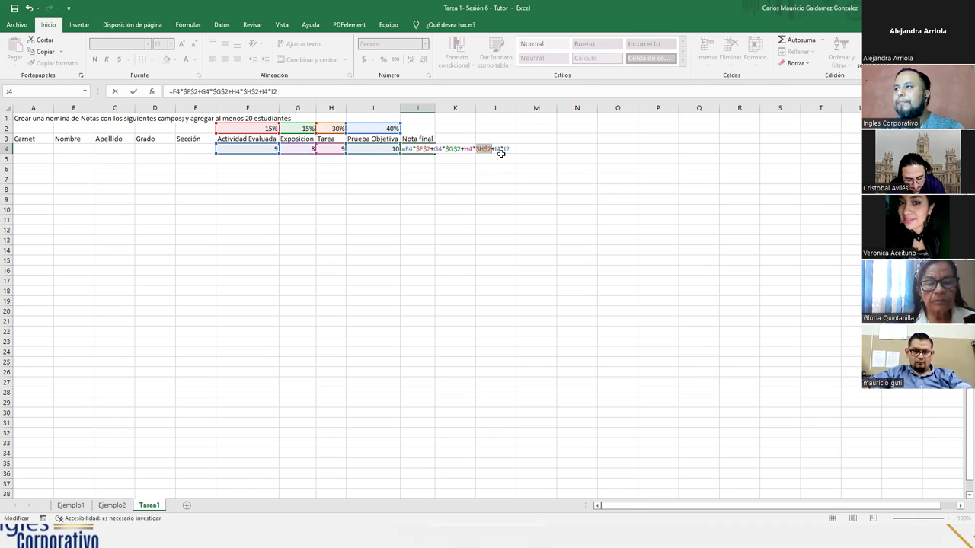
{"action": "left_click", "coordinate": [508, 149]}
{"action": "key", "text": "F4"}
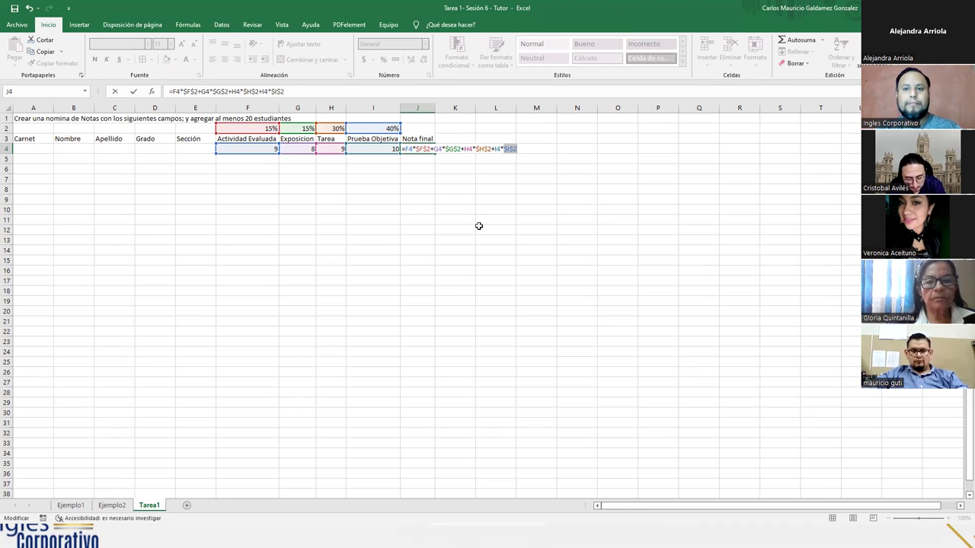
{"action": "key", "text": "ctrl+Return"}
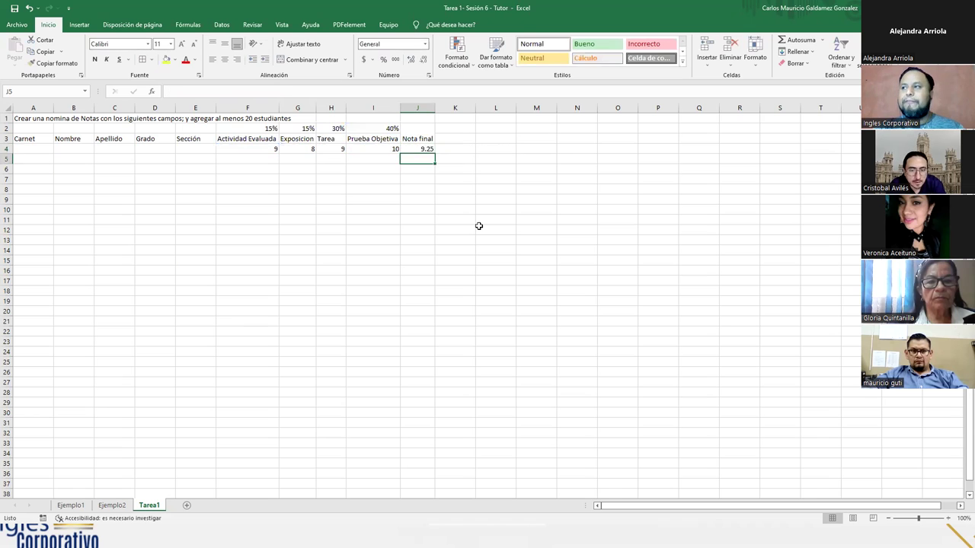
{"action": "key", "text": "F2"}
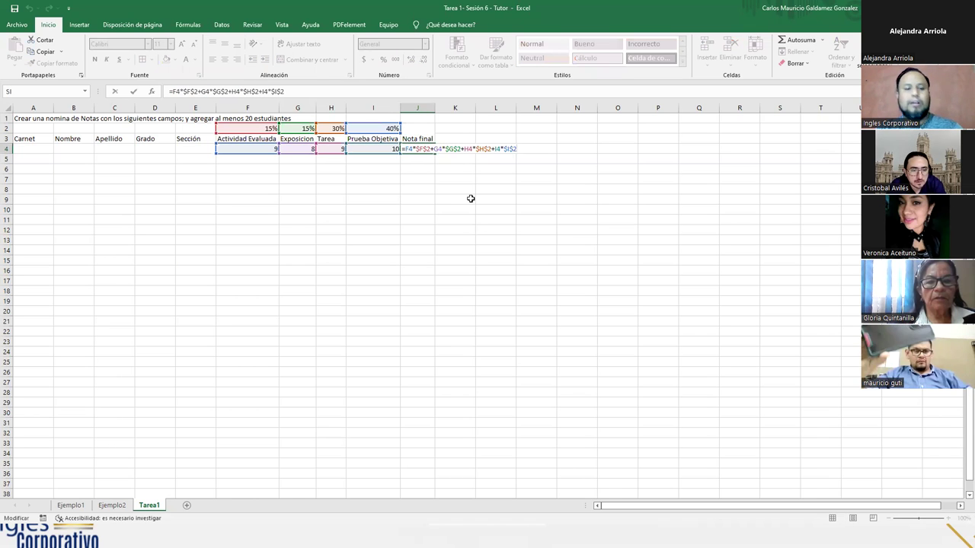
{"action": "key", "text": "ctrl+Return"}
- Format the final grade and all the grades in F4:J4 to show one decimal place
{"action": "scroll", "coordinate": [425, 229], "scroll_direction": "up", "scroll_amount": 4, "text": "ctrl"}
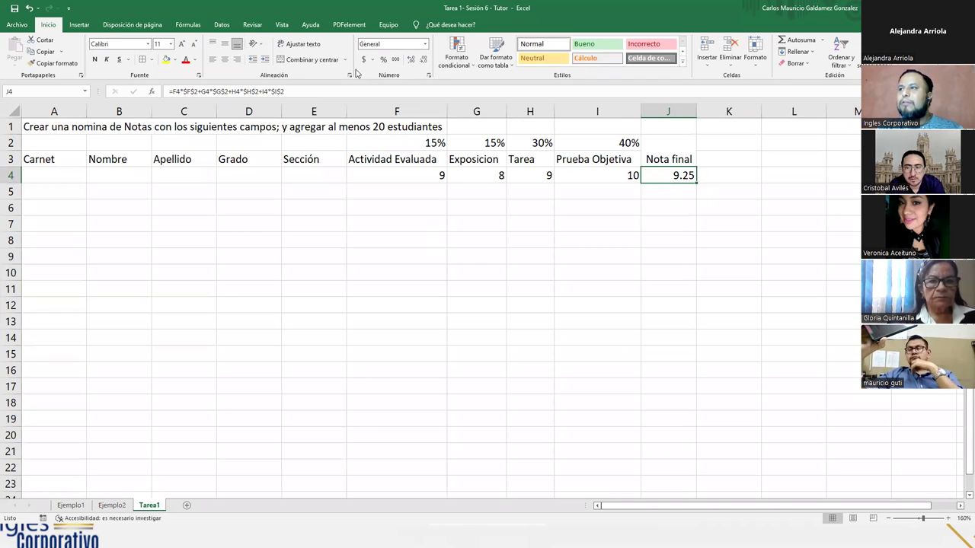
{"action": "left_click", "coordinate": [412, 59]}
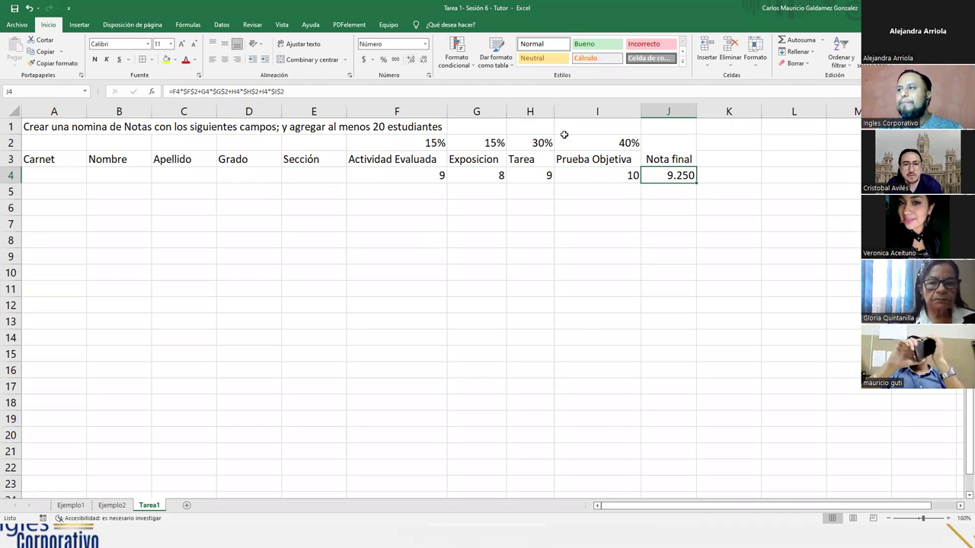
{"action": "left_click", "coordinate": [424, 59]}
{"action": "left_click", "coordinate": [424, 59]}
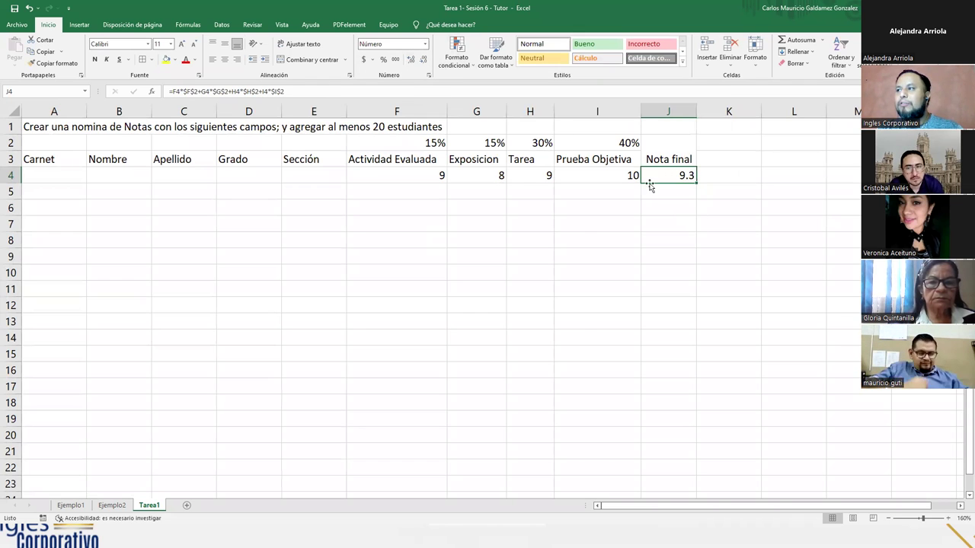
{"action": "left_click_drag", "start_coordinate": [438, 176], "coordinate": [659, 177]}
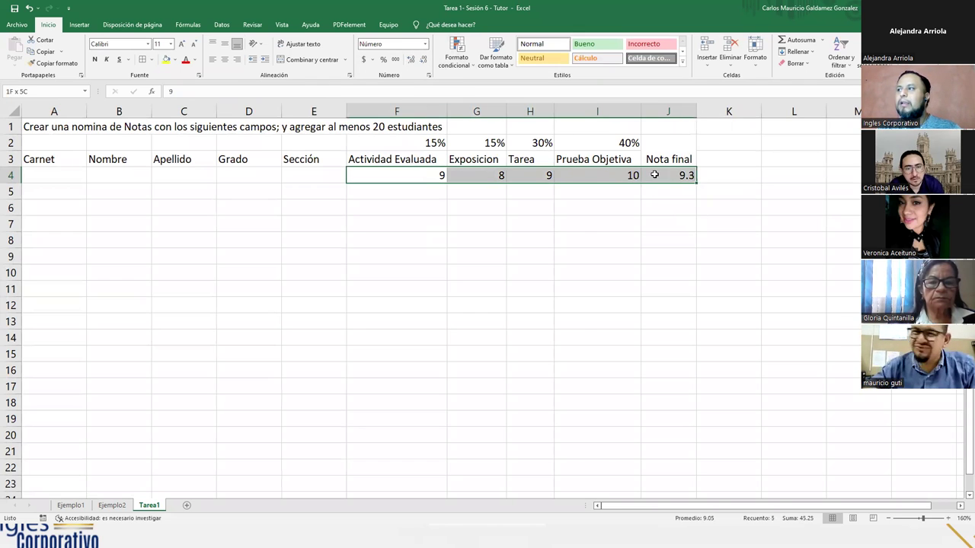
{"action": "left_click", "coordinate": [412, 59]}
{"action": "left_click", "coordinate": [423, 59]}
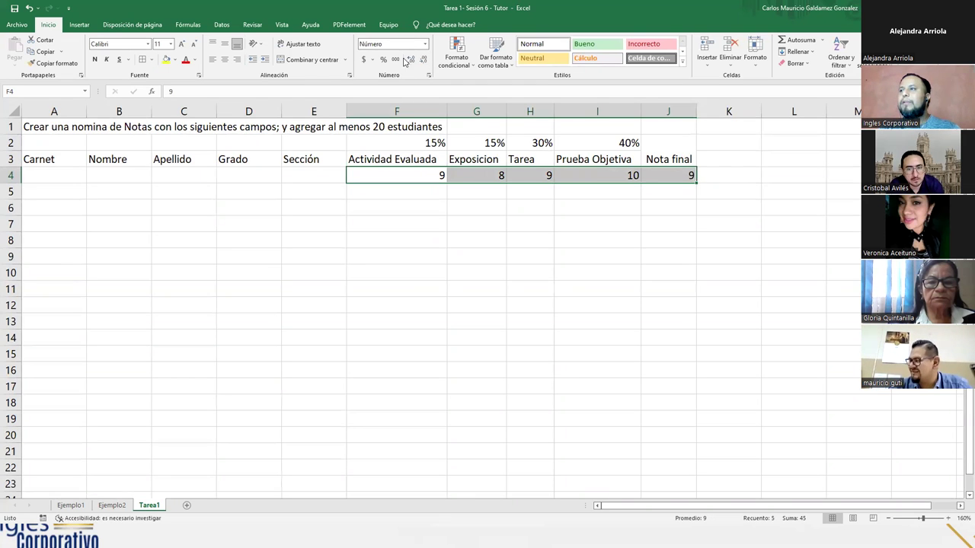
{"action": "left_click", "coordinate": [411, 59]}
{"action": "left_click", "coordinate": [482, 222]}
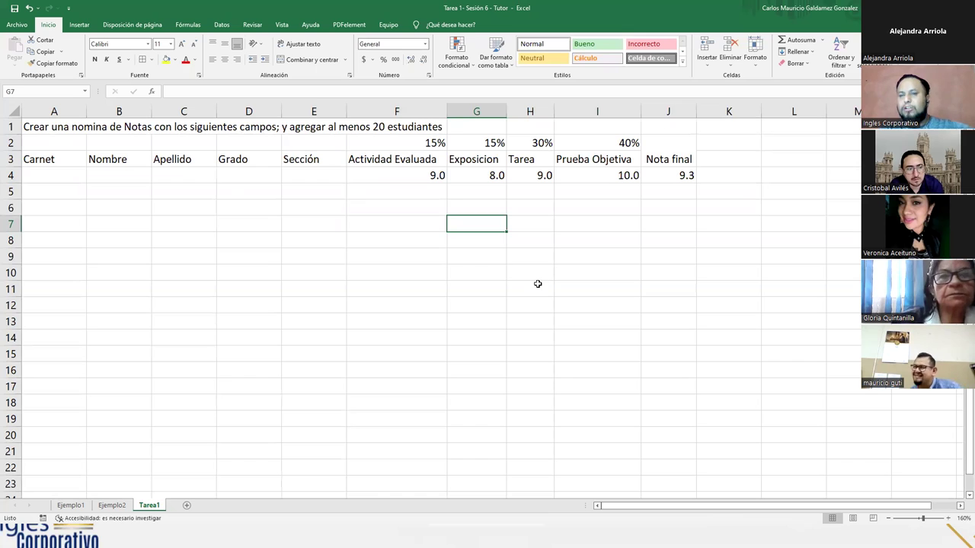
- Enter the condition note "Si la nota es mayor de 9" in L5
{"action": "left_click", "coordinate": [783, 199]}
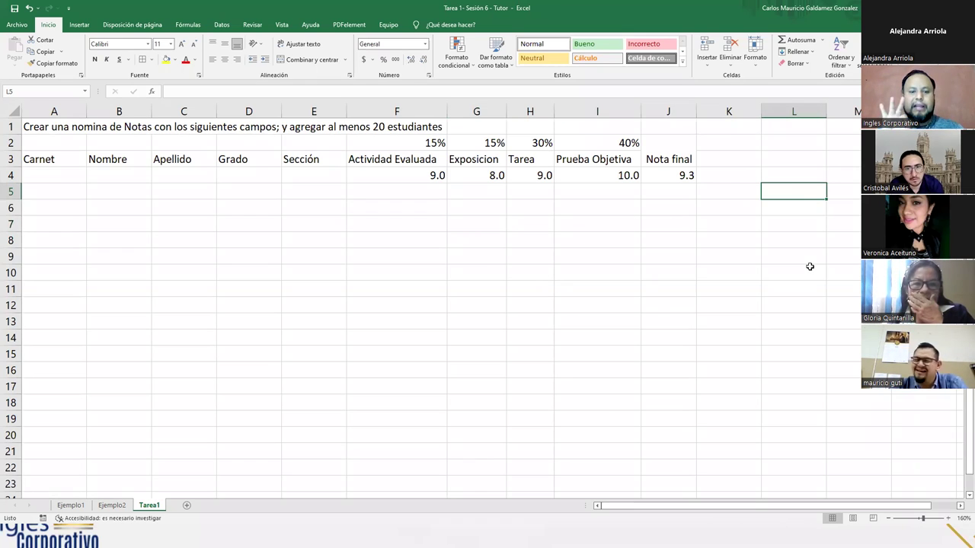
{"action": "type", "text": "S"}
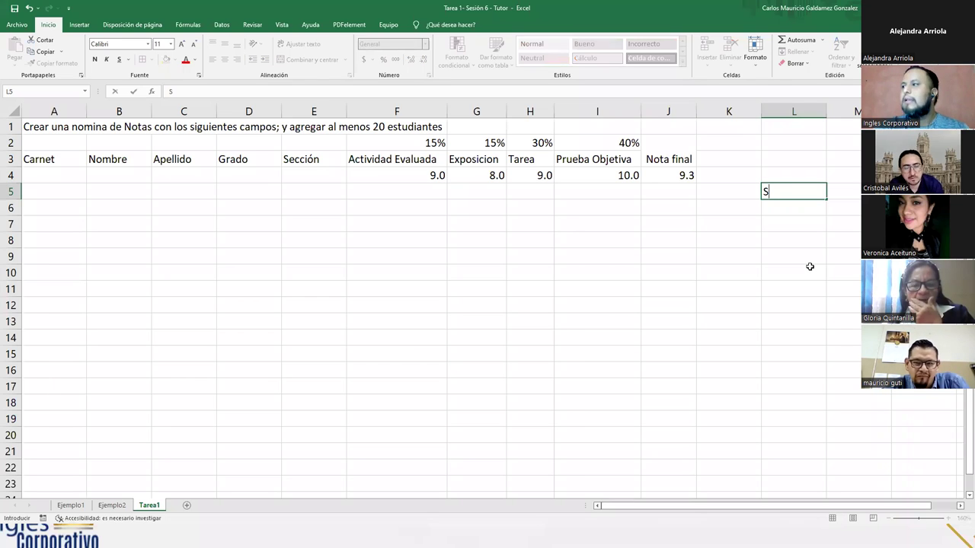
{"action": "type", "text": "i la nota "}
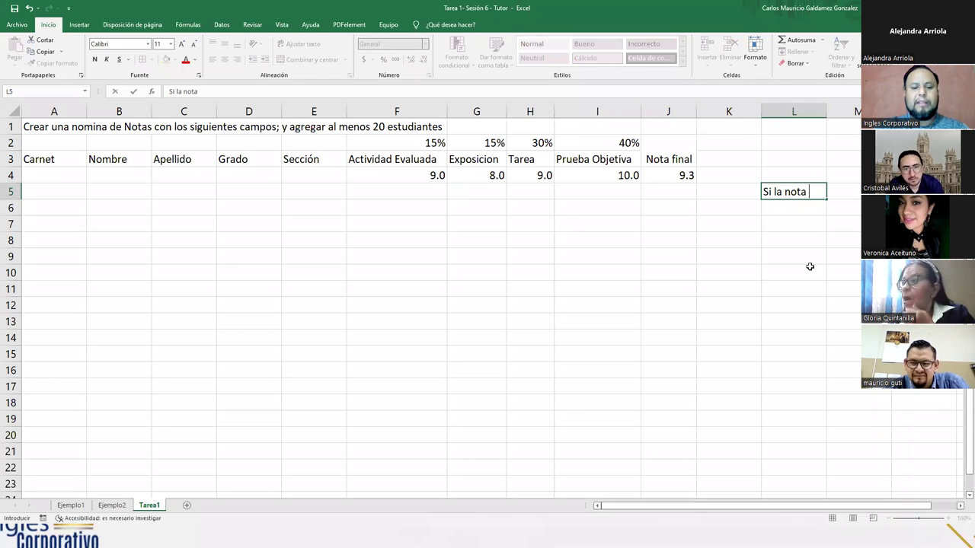
{"action": "type", "text": "es mayor de 9"}
{"action": "key", "text": "Return"}
- Enter the condition note "Si la nota esta entre 7- menos de 9" in L6
{"action": "type", "text": "Si la n"}
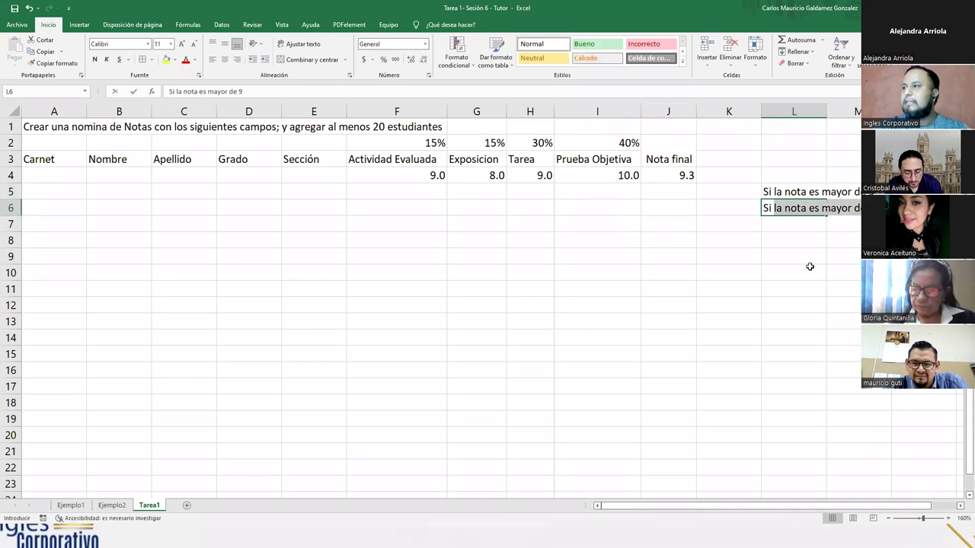
{"action": "type", "text": "ota es"}
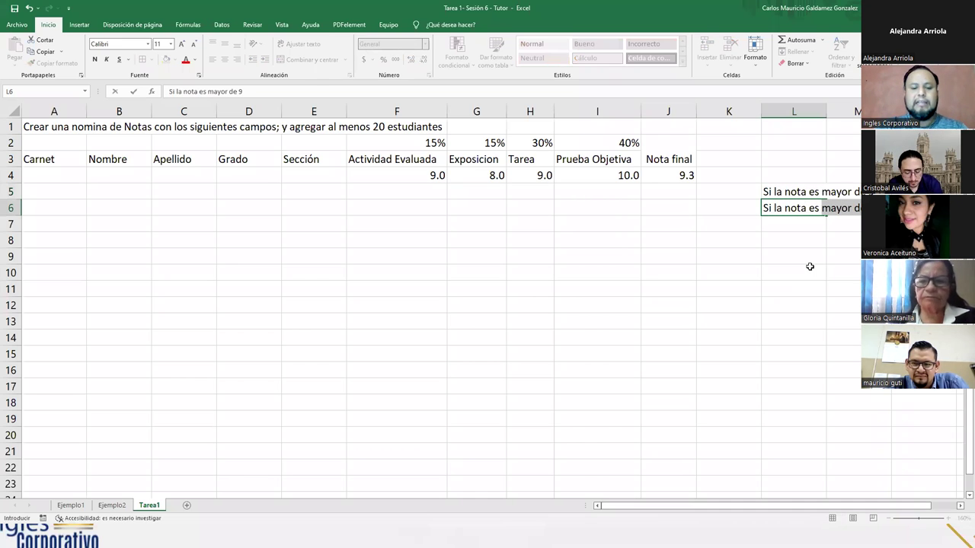
{"action": "key", "text": "BackSpace"}
{"action": "key", "text": "BackSpace"}
{"action": "key", "text": "BackSpace"}
{"action": "type", "text": "sta "}
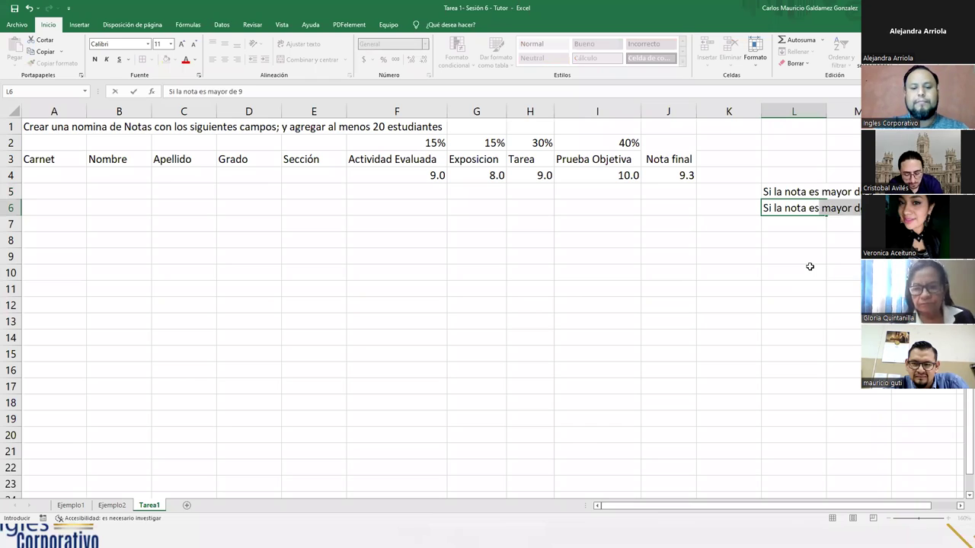
{"action": "type", "text": "entre 7- menos de 9"}
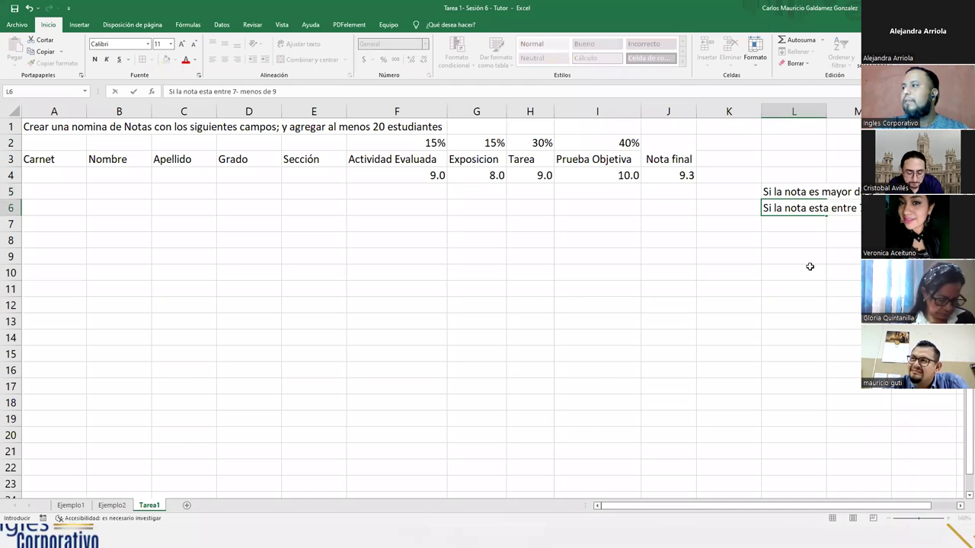
{"action": "key", "text": "Return"}
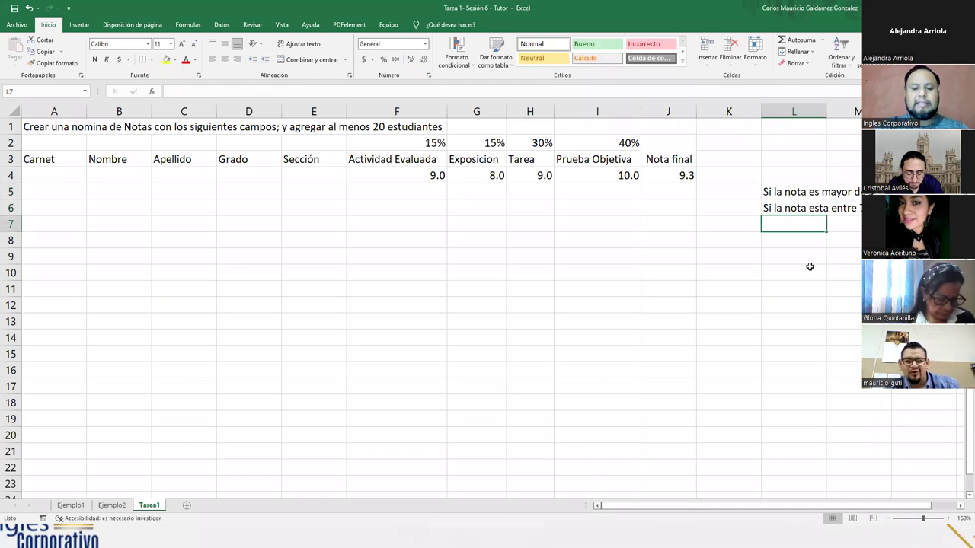
- Enter the condition note "Si la nota es menor de 7" in L7
{"action": "type", "text": "Si la nota esta"}
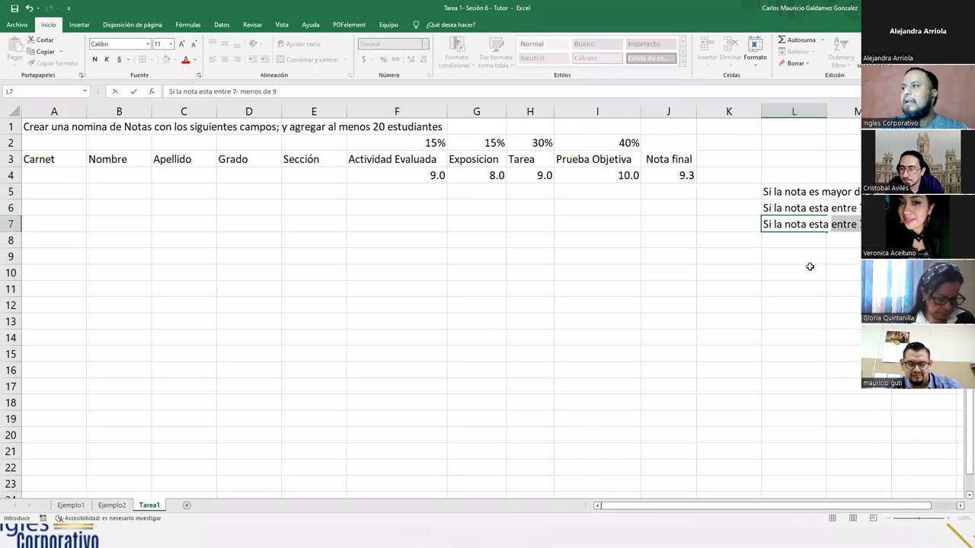
{"action": "type", "text": " men"}
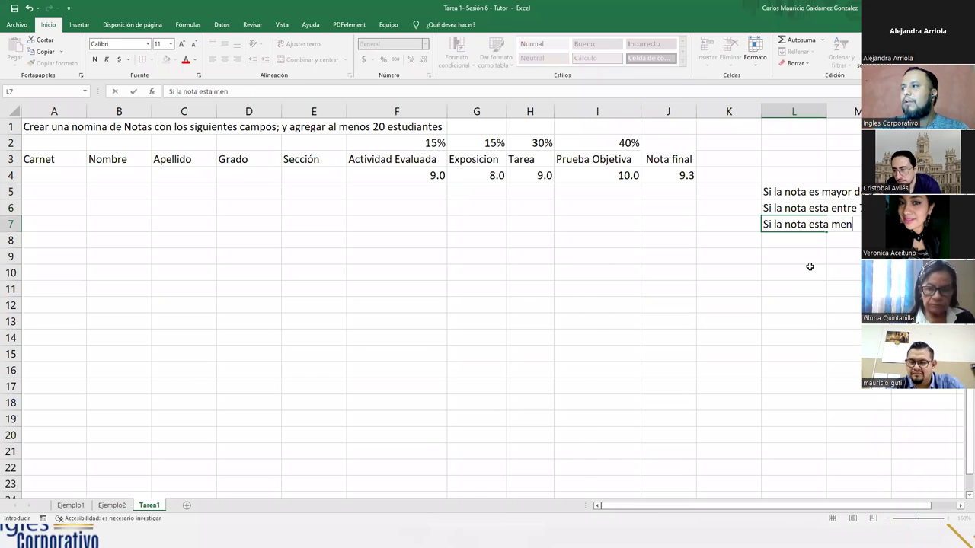
{"action": "key", "text": "BackSpace"}
{"action": "key", "text": "BackSpace"}
{"action": "key", "text": "BackSpace"}
{"action": "key", "text": "BackSpace"}
{"action": "key", "text": "BackSpace"}
{"action": "key", "text": "BackSpace"}
{"action": "key", "text": "BackSpace"}
{"action": "key", "text": "BackSpace"}
{"action": "type", "text": "es menor"}
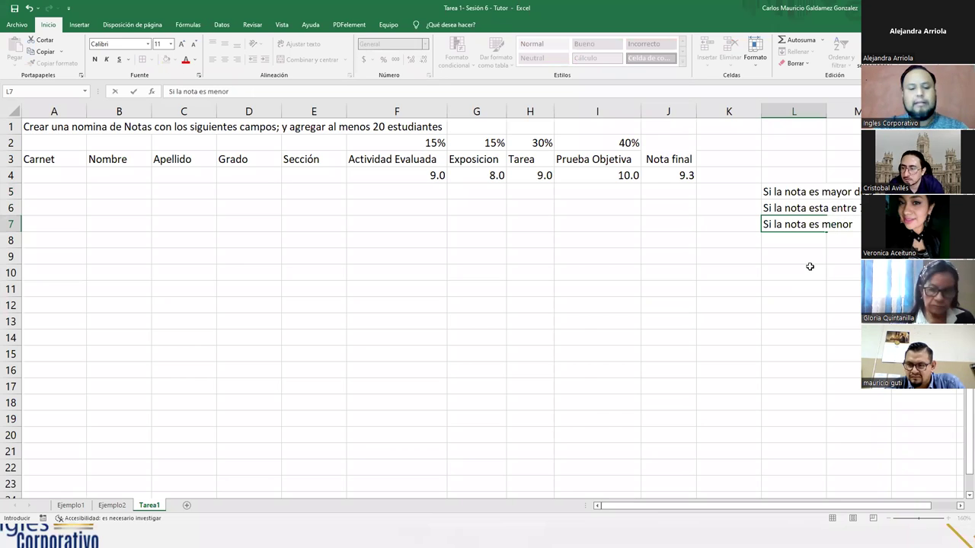
{"action": "type", "text": " de 7"}
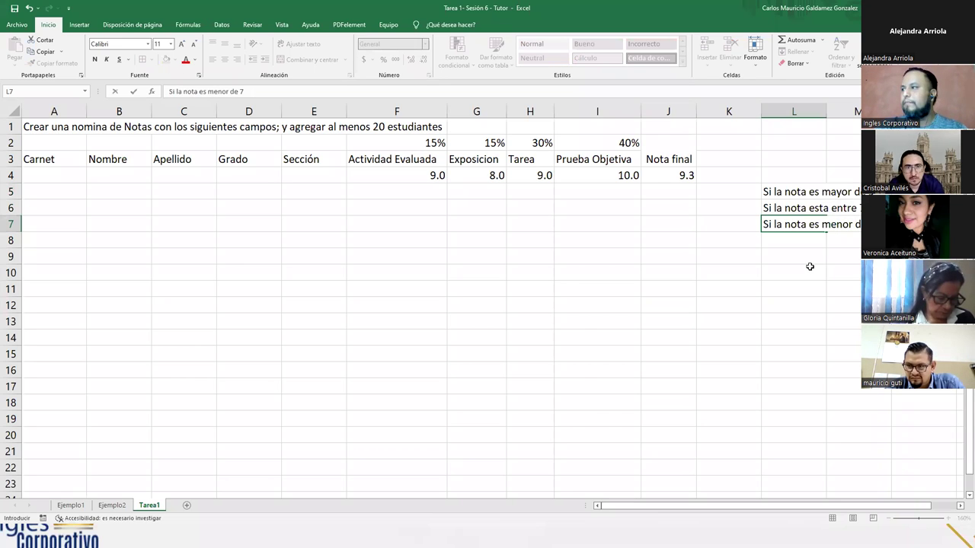
{"action": "key", "text": "Return"}
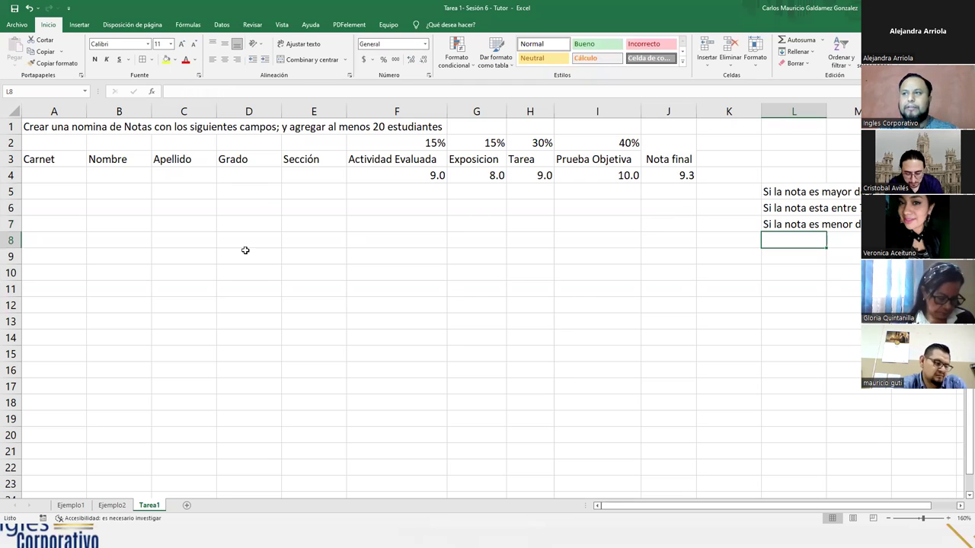
{"action": "left_click_drag", "start_coordinate": [367, 180], "coordinate": [546, 222]}
{"action": "left_click_drag", "start_coordinate": [588, 245], "coordinate": [591, 402]}
{"action": "left_click", "coordinate": [399, 175]}
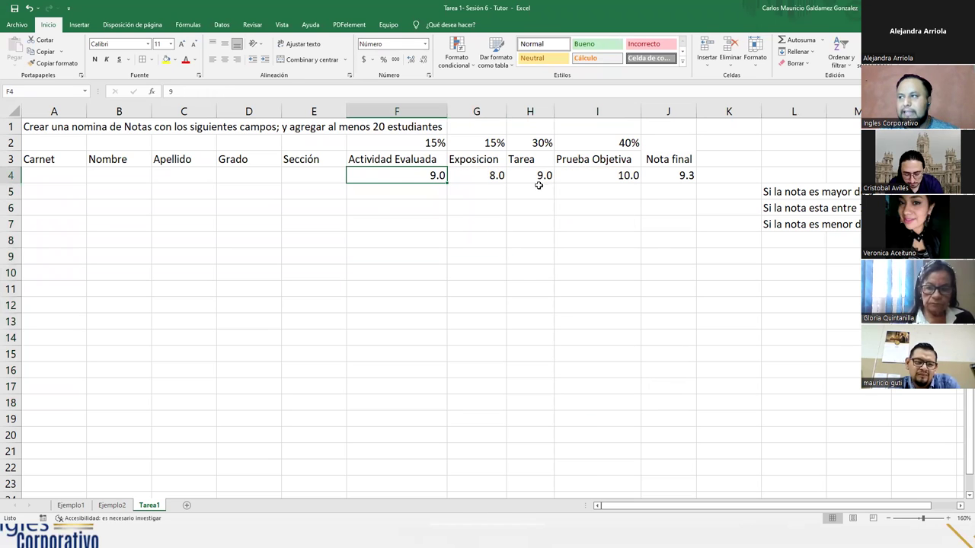
{"action": "left_click_drag", "start_coordinate": [662, 178], "coordinate": [654, 403]}
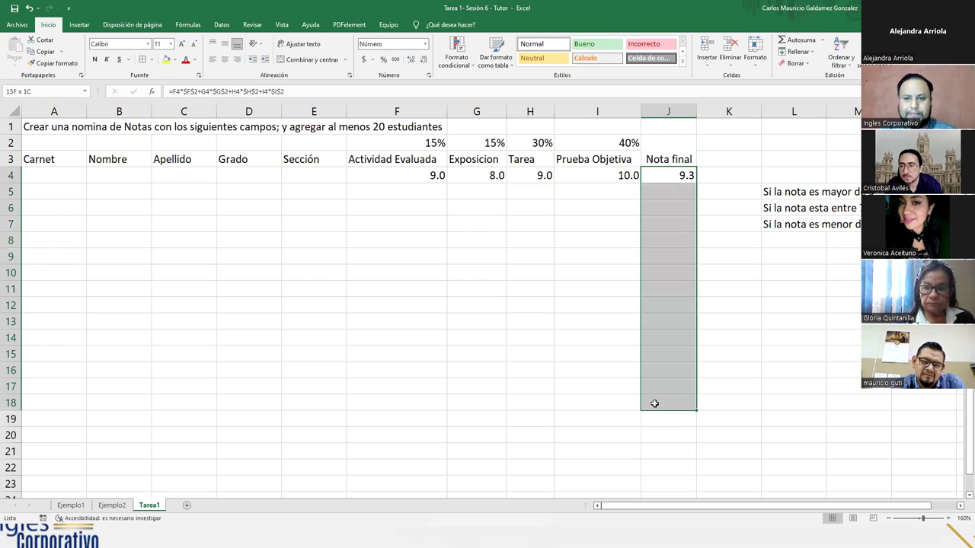
{"action": "left_click_drag", "start_coordinate": [655, 404], "coordinate": [654, 404]}
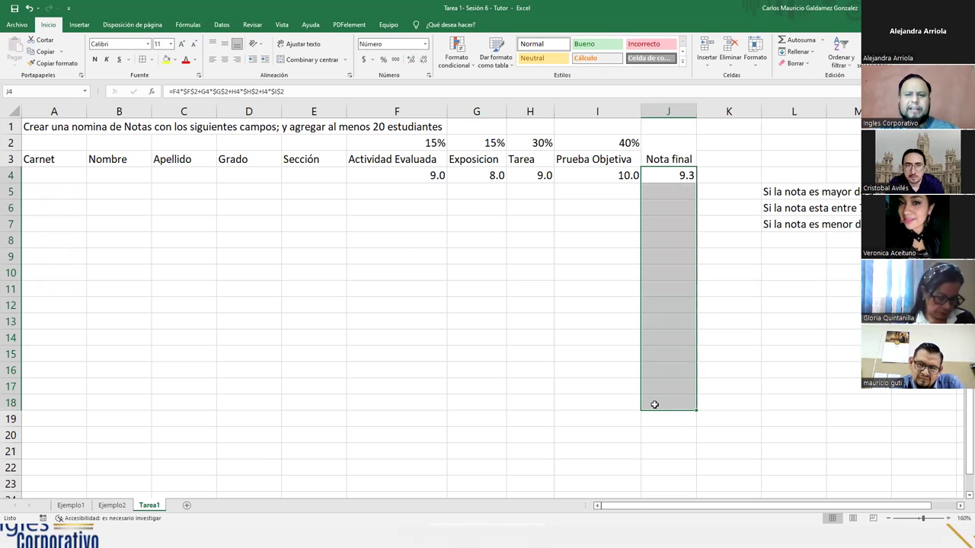
{"action": "left_click_drag", "start_coordinate": [383, 178], "coordinate": [619, 381]}
{"action": "left_click_drag", "start_coordinate": [365, 174], "coordinate": [668, 178]}
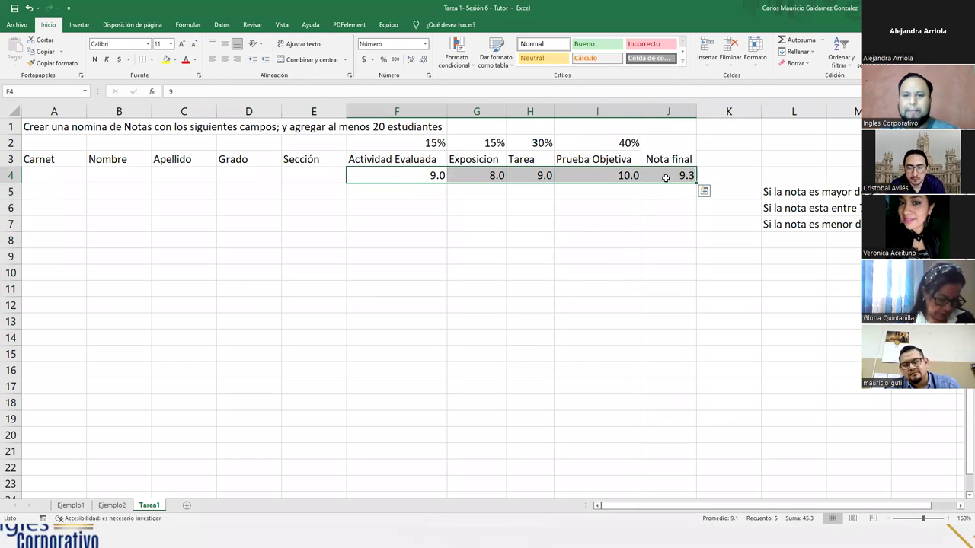
{"action": "left_click_drag", "start_coordinate": [766, 191], "coordinate": [767, 226]}
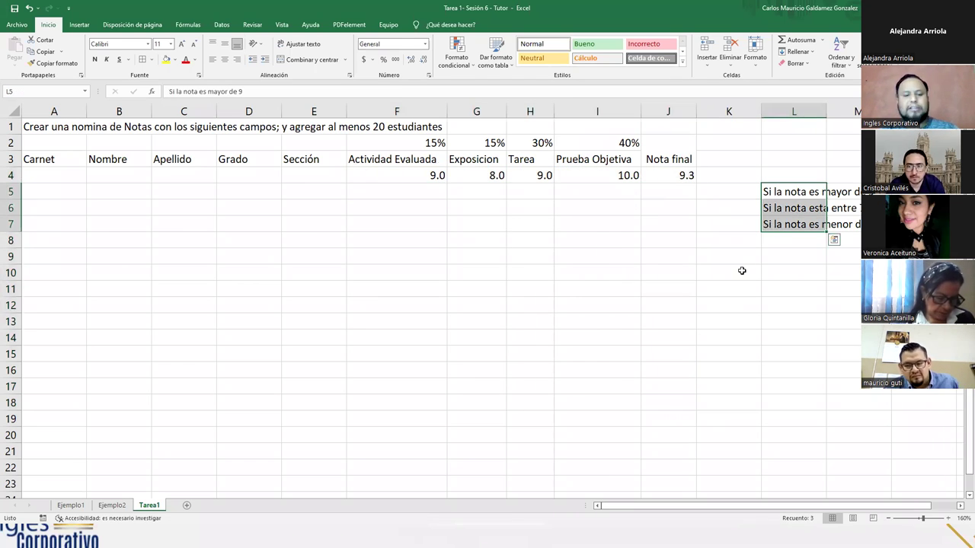
{"action": "left_click", "coordinate": [740, 270]}
{"action": "left_click", "coordinate": [768, 239]}
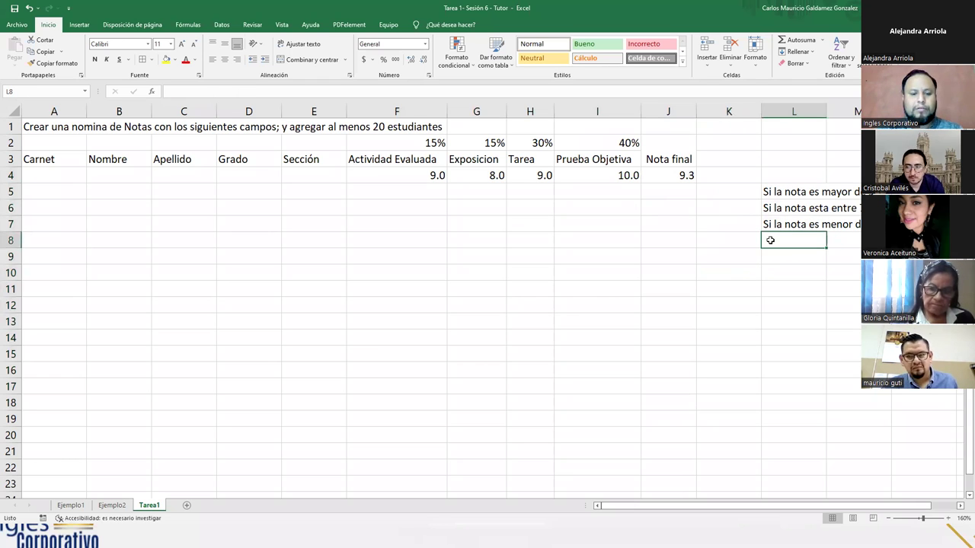
{"action": "key", "text": "alt"}
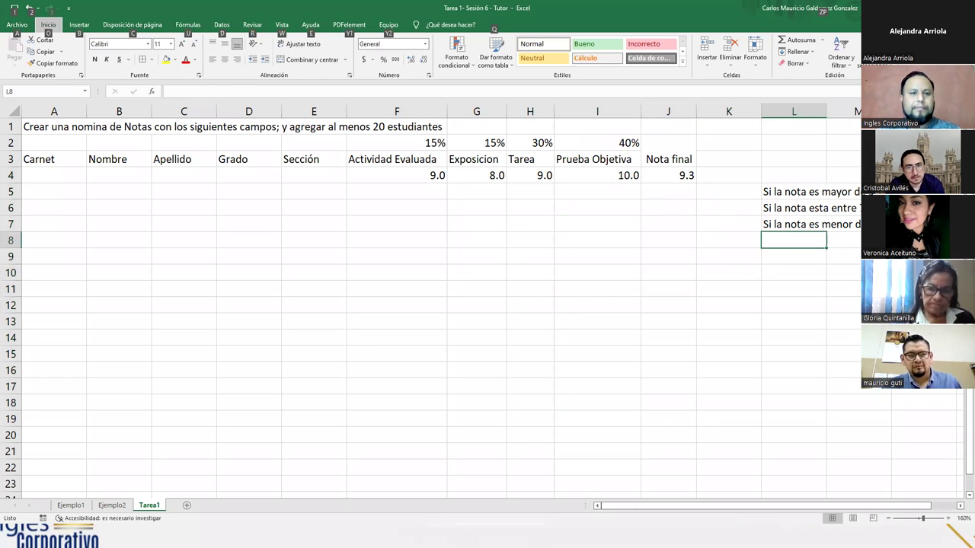
{"action": "key", "text": "Escape"}
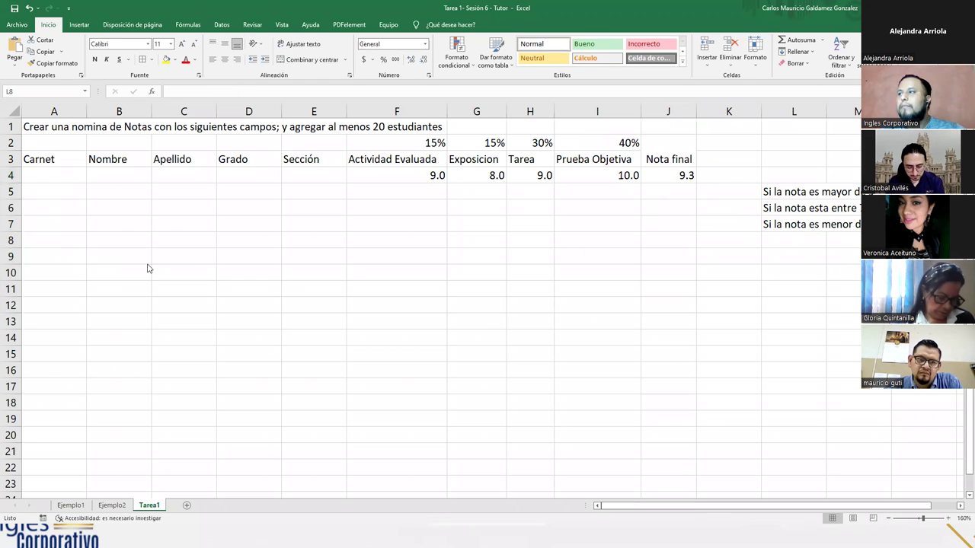
- Show the weighted final-grade formula in J4 with its referenced grade and weight cells, and leave it
{"action": "left_click", "coordinate": [658, 176]}
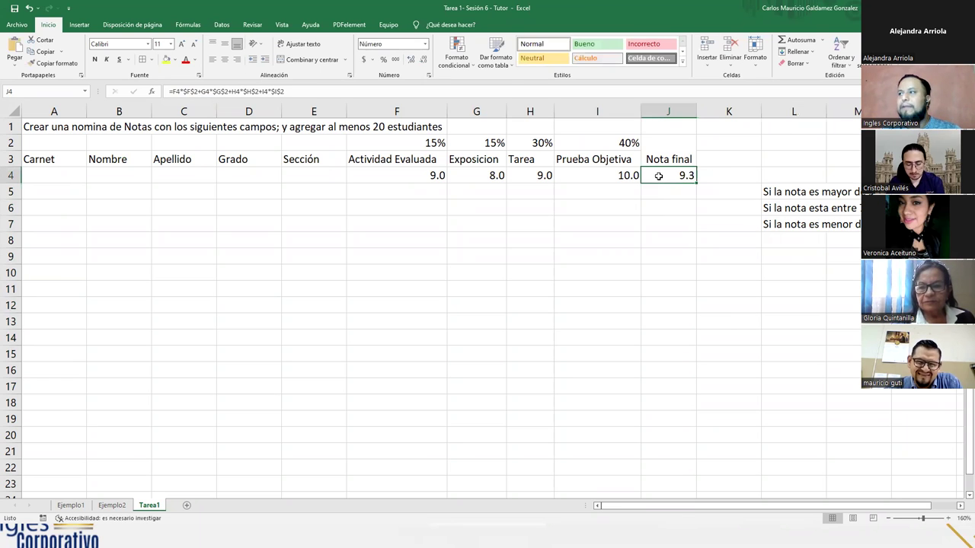
{"action": "double_click", "coordinate": [659, 176]}
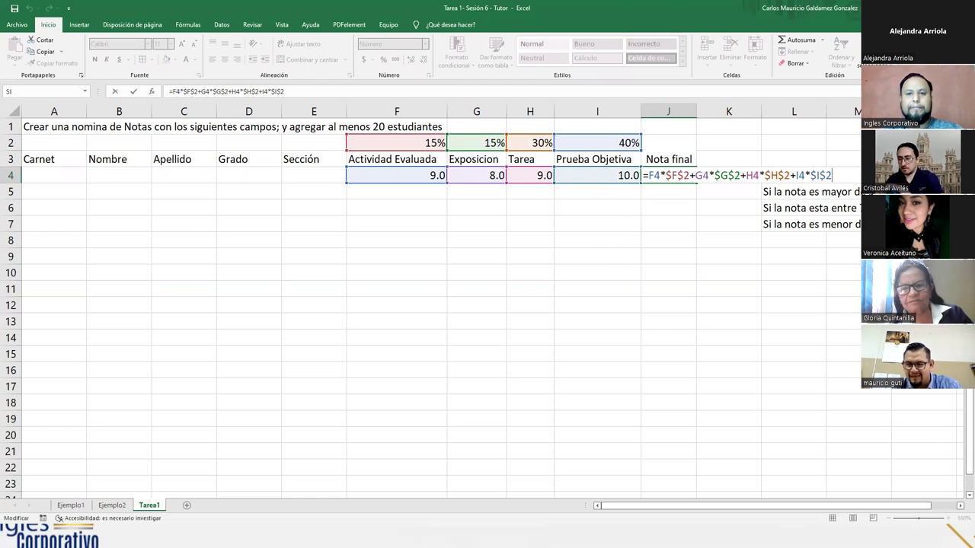
{"action": "left_click", "coordinate": [436, 274]}
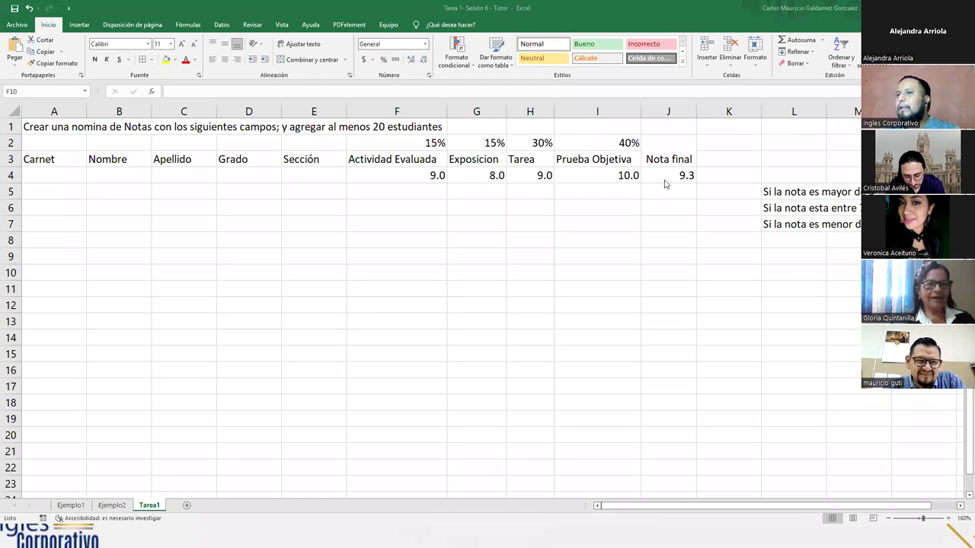
- Apply all borders to the grade area F2:J23 and to the student-data area A3:E23
{"action": "left_click_drag", "start_coordinate": [48, 161], "coordinate": [662, 466]}
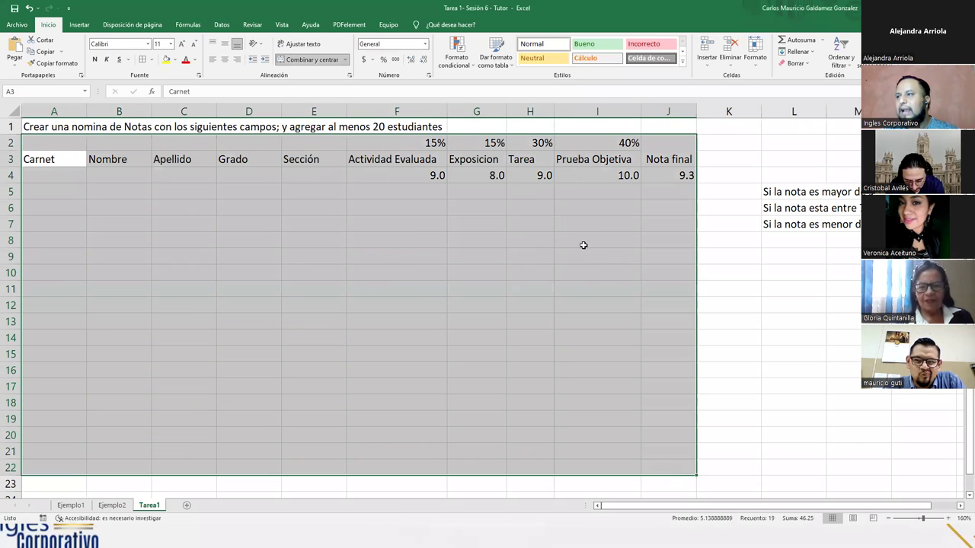
{"action": "left_click", "coordinate": [42, 162]}
{"action": "left_click_drag", "start_coordinate": [385, 145], "coordinate": [665, 487]}
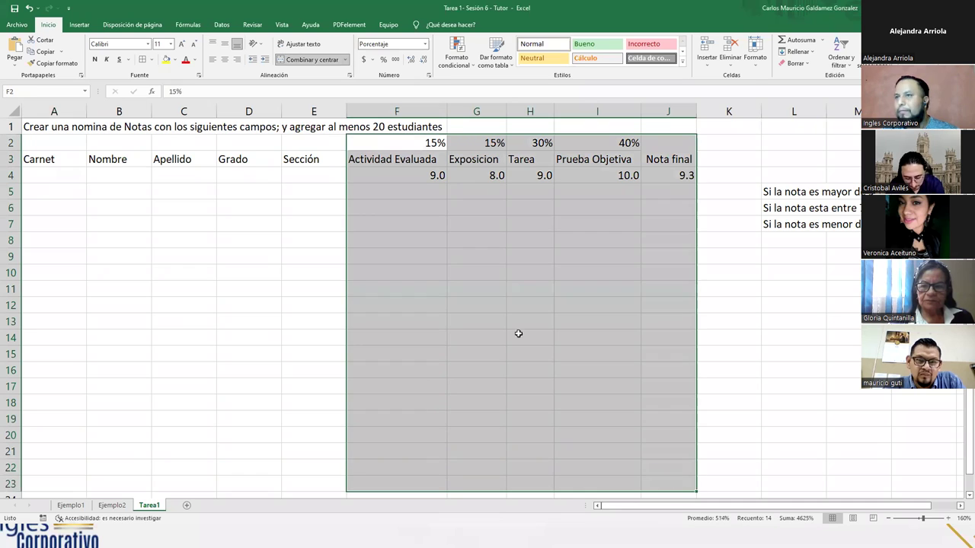
{"action": "left_click", "coordinate": [150, 59]}
{"action": "left_click", "coordinate": [174, 154]}
{"action": "left_click_drag", "start_coordinate": [55, 160], "coordinate": [314, 487]}
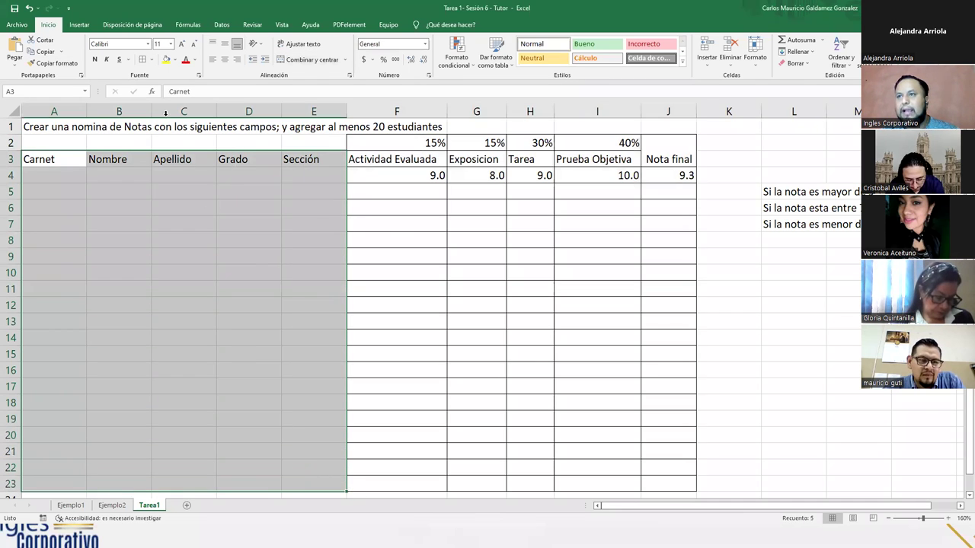
{"action": "left_click", "coordinate": [143, 59]}
{"action": "left_click", "coordinate": [211, 239]}
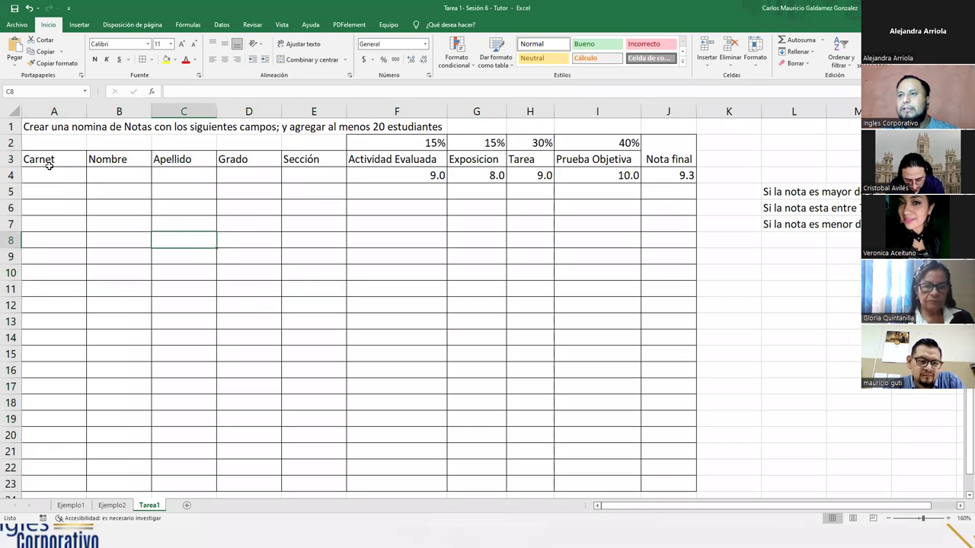
{"action": "left_click_drag", "start_coordinate": [413, 143], "coordinate": [649, 144]}
{"action": "left_click", "coordinate": [475, 176]}
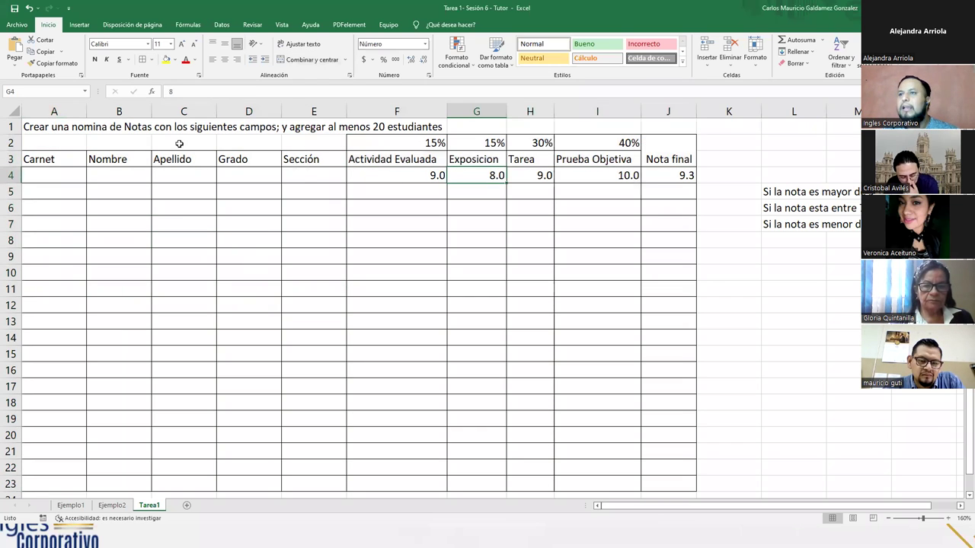
{"action": "left_click_drag", "start_coordinate": [772, 192], "coordinate": [748, 218]}
- Move the assignment instruction from A1 to L9 and delete the emptied row 1
{"action": "left_click", "coordinate": [27, 129]}
{"action": "left_click_drag", "start_coordinate": [54, 136], "coordinate": [795, 265]}
{"action": "right_click", "coordinate": [12, 126]}
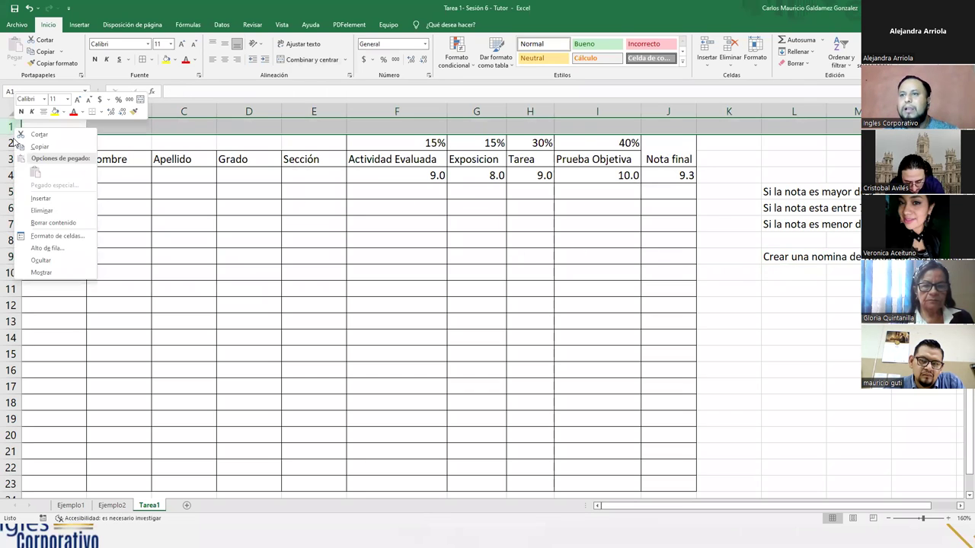
{"action": "left_click", "coordinate": [45, 213]}
{"action": "left_click", "coordinate": [122, 243]}
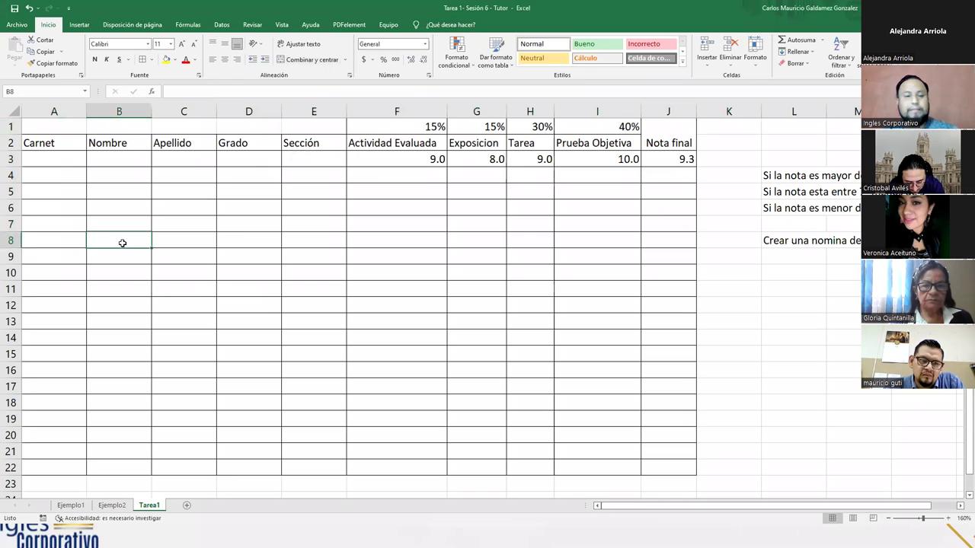
{"action": "left_click", "coordinate": [253, 243]}
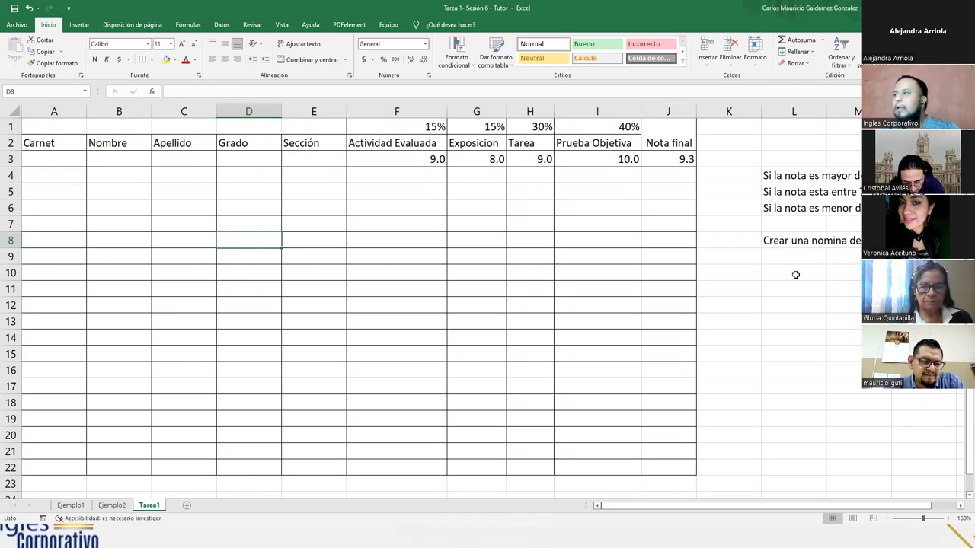
- Wrap the instruction text in L8 and merge and center it over L8:L15, with row 8 autofitted to normal height
{"action": "left_click", "coordinate": [766, 241]}
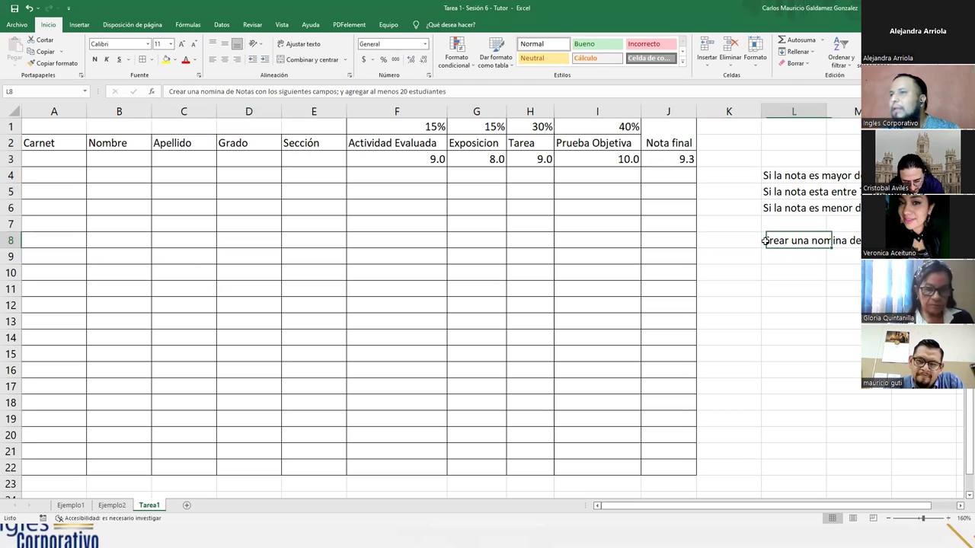
{"action": "left_click", "coordinate": [301, 46]}
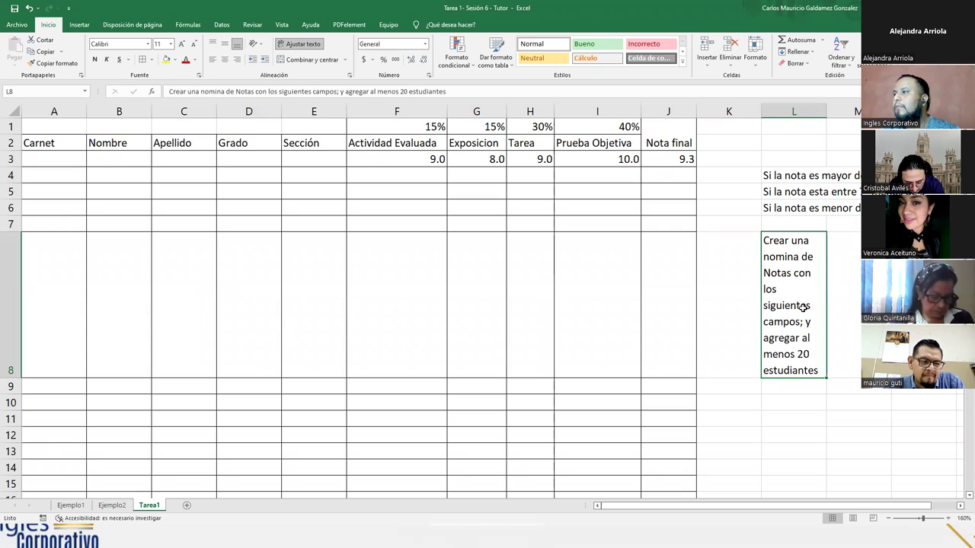
{"action": "left_click", "coordinate": [791, 480], "text": "shift"}
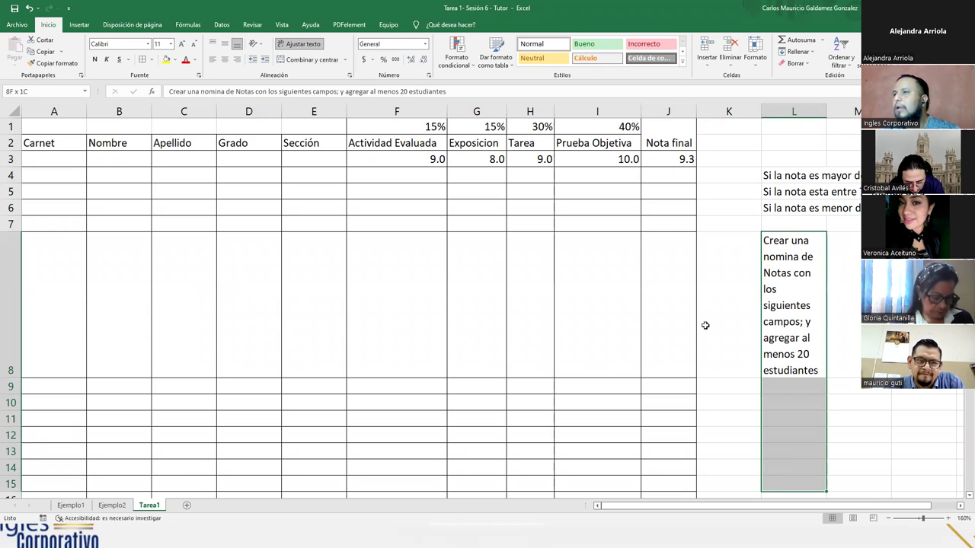
{"action": "left_click", "coordinate": [308, 60]}
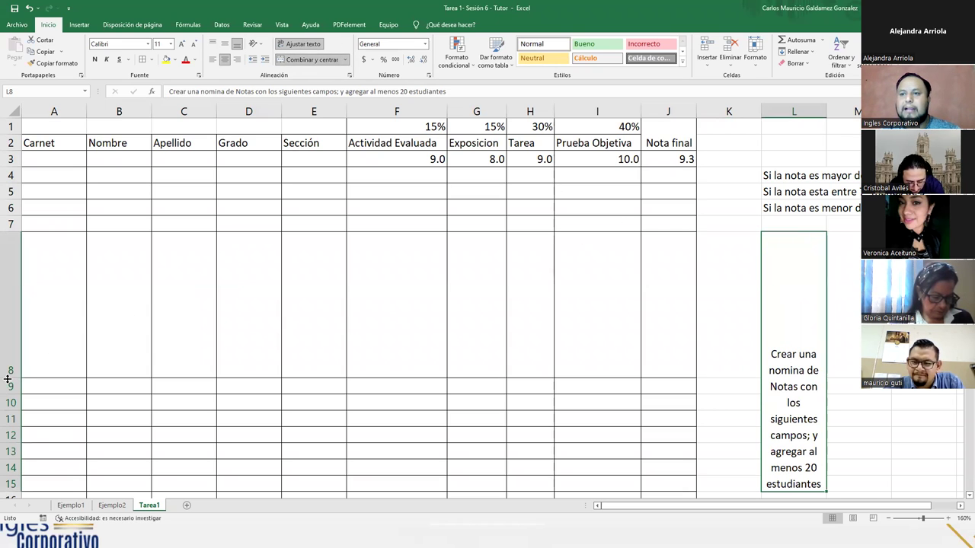
{"action": "double_click", "coordinate": [7, 378]}
{"action": "left_click", "coordinate": [528, 340]}
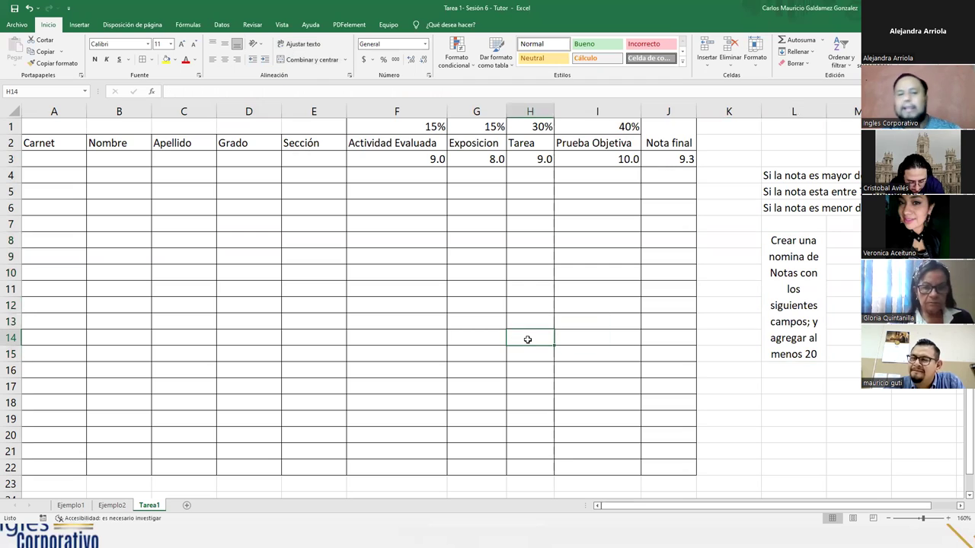
{"action": "left_click_drag", "start_coordinate": [112, 159], "coordinate": [293, 466]}
{"action": "left_click_drag", "start_coordinate": [53, 156], "coordinate": [50, 460]}
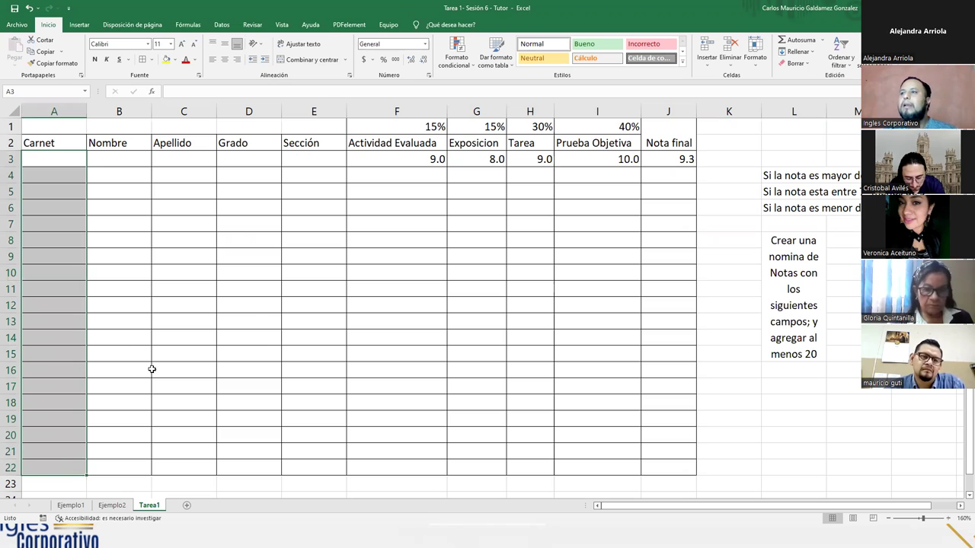
- Highlight the three grade conditions in L4:L6 beside the empty roster, and clear the selection
{"action": "left_click", "coordinate": [259, 303]}
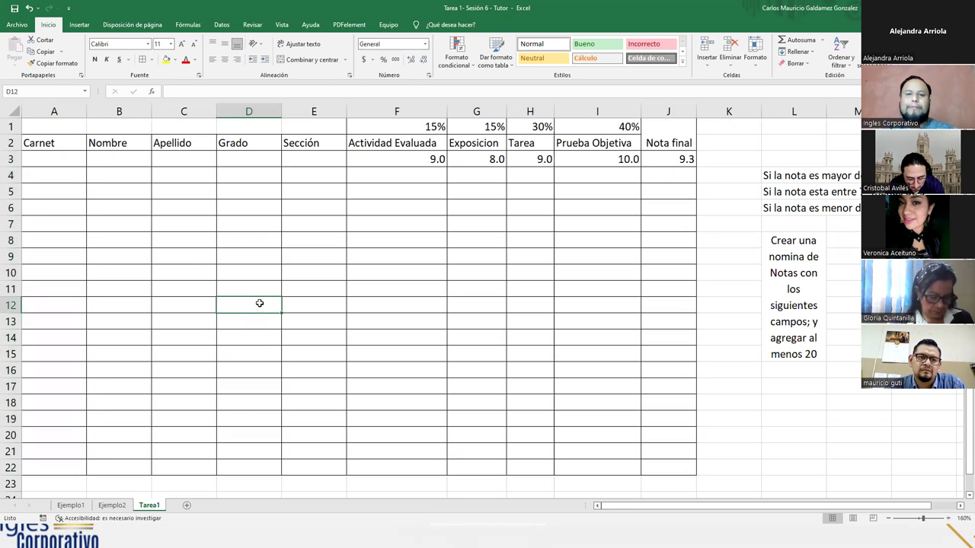
{"action": "left_click_drag", "start_coordinate": [768, 175], "coordinate": [768, 208]}
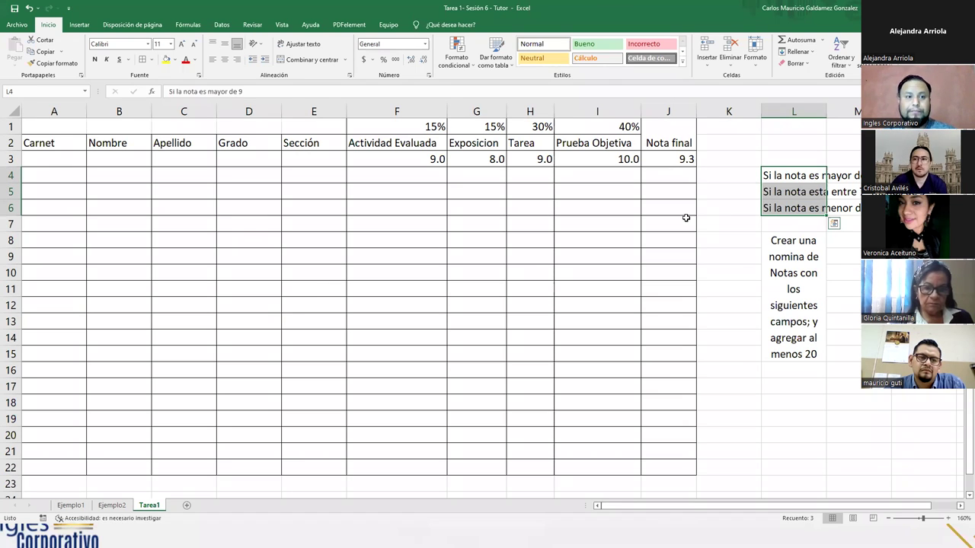
{"action": "left_click", "coordinate": [349, 238]}
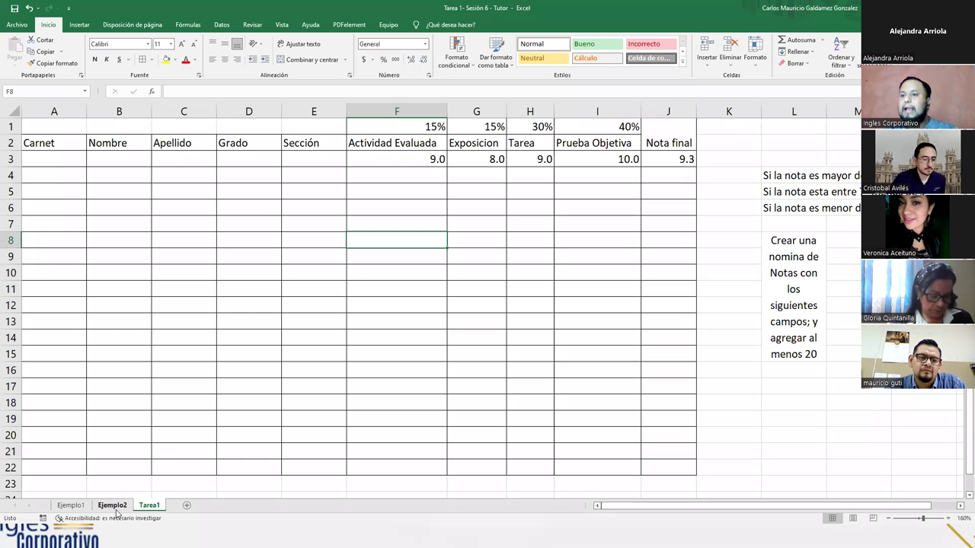
- Review the Ejemplo1, Ejemplo2 and Tarea1 sheets to compare the conditional-formatting examples with the assignment, finishing on Ejemplo2
{"action": "left_click", "coordinate": [76, 506]}
{"action": "left_click", "coordinate": [112, 505]}
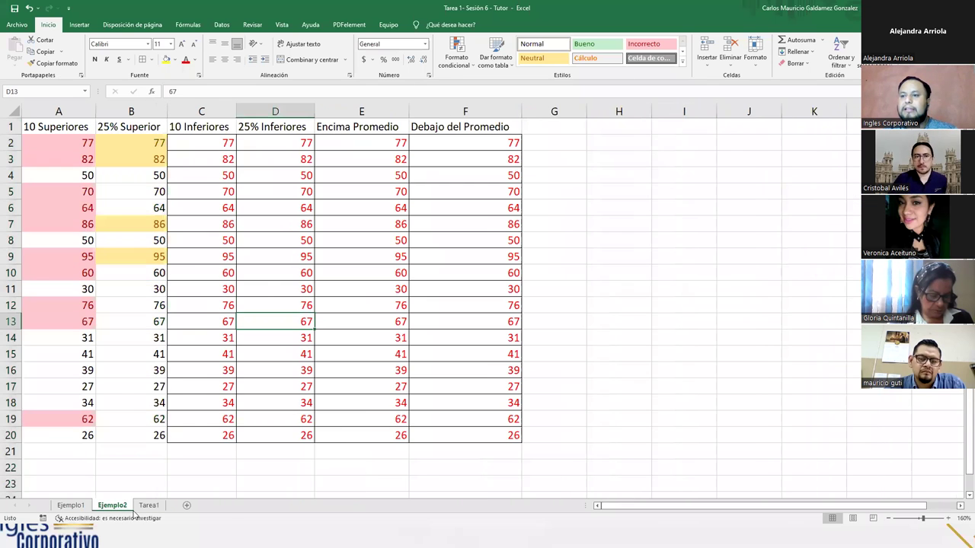
{"action": "key", "text": "ctrl+Page_Up"}
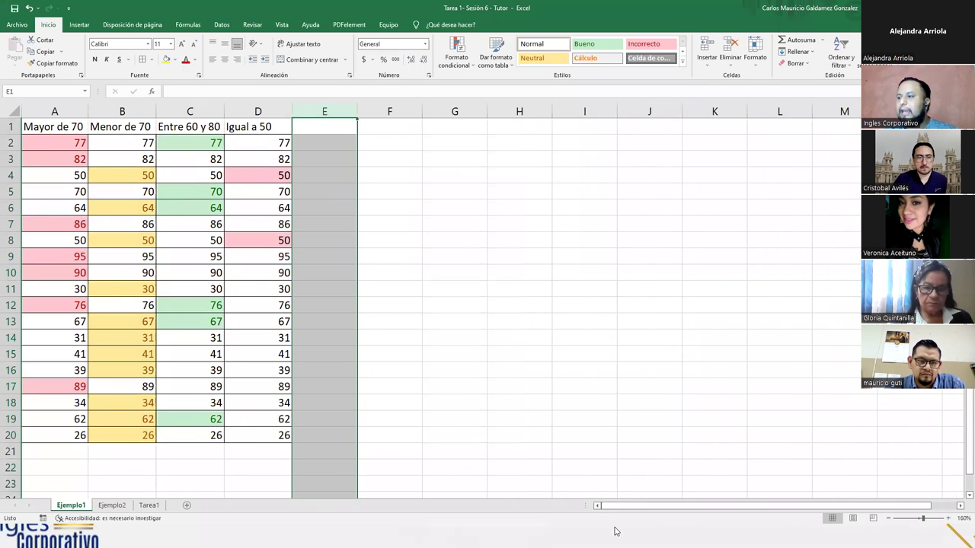
{"action": "left_click", "coordinate": [142, 387]}
{"action": "left_click", "coordinate": [112, 506]}
{"action": "left_click", "coordinate": [148, 506]}
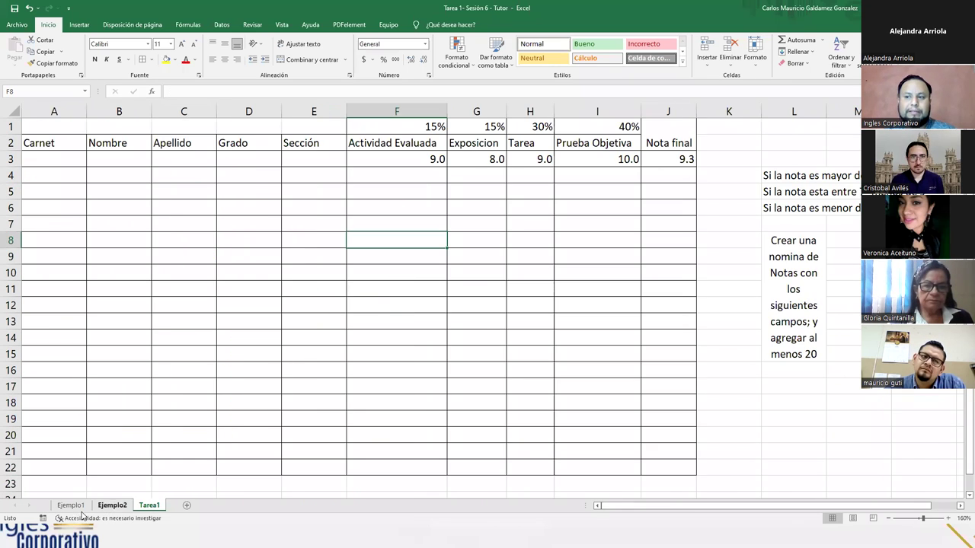
{"action": "left_click", "coordinate": [82, 507]}
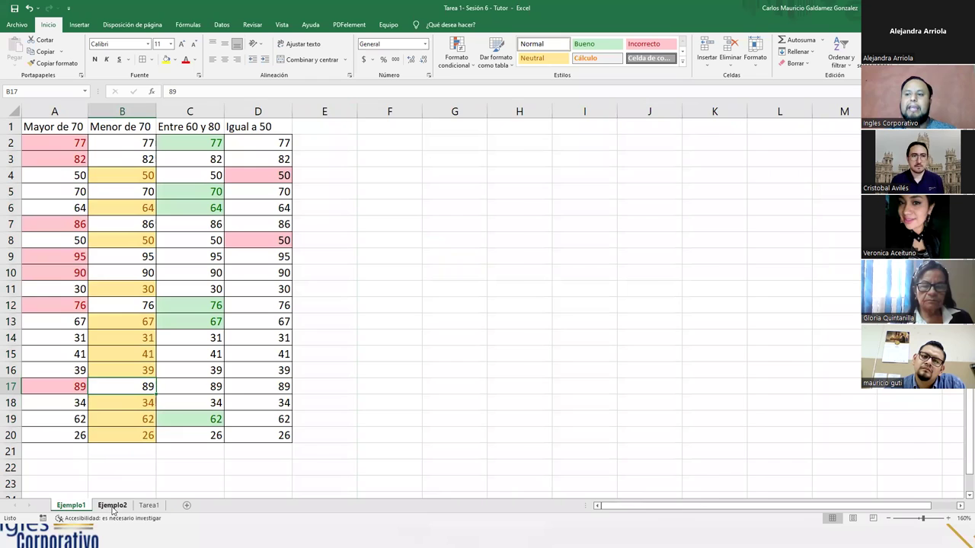
{"action": "left_click", "coordinate": [112, 506]}
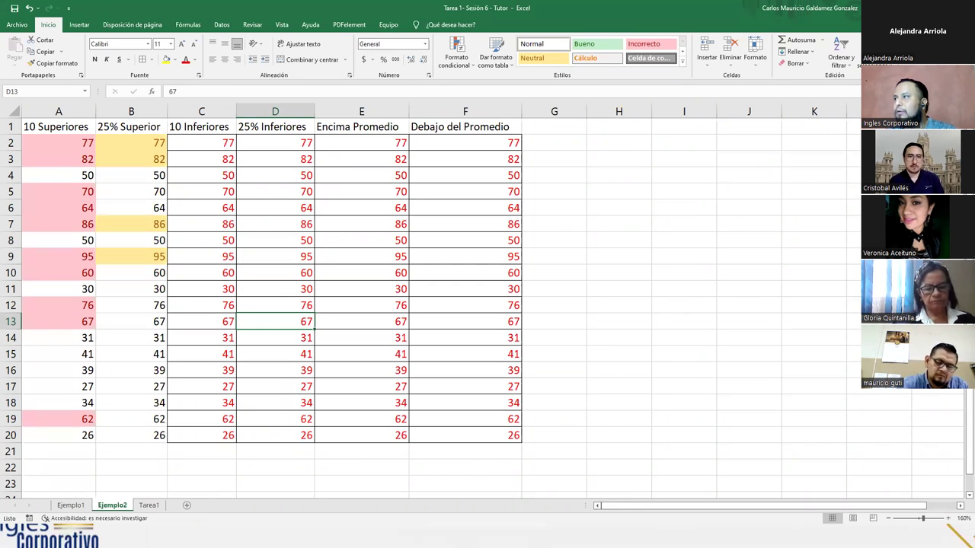
- Switch to the slide presentation and advance to the "DUDAS o INQUIETUDES" slide
{"action": "key", "text": "alt+Tab"}
{"action": "left_click", "coordinate": [815, 366]}
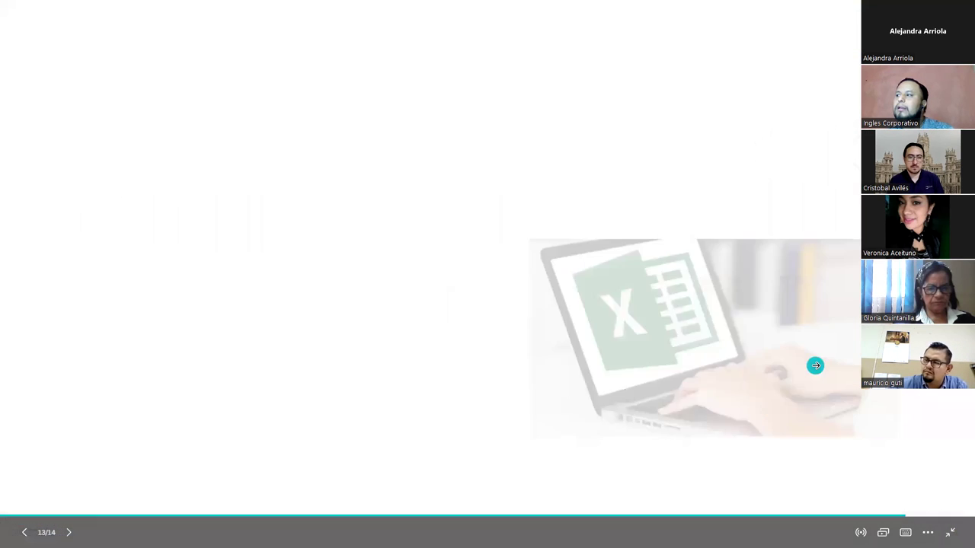
{"action": "key", "text": "ctrl+l"}
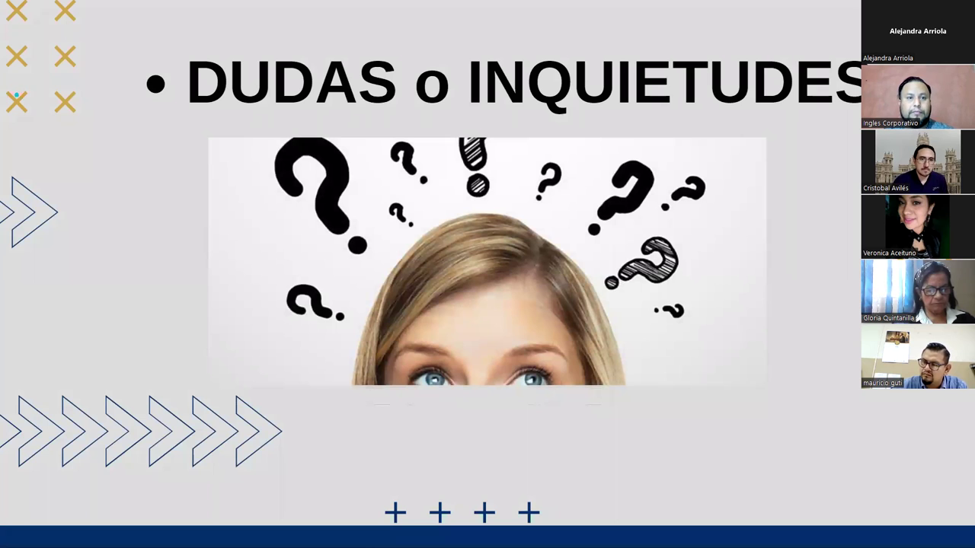